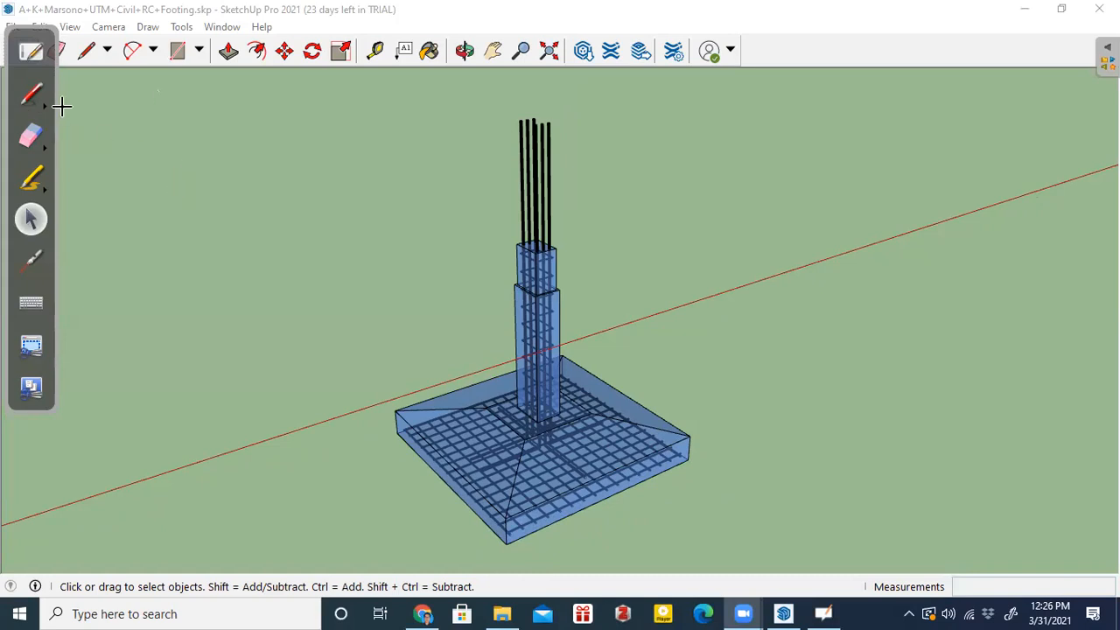
# Write "Isolated footing or Single Column footing" in red ink beside the footing model
pyautogui.click(32, 94)
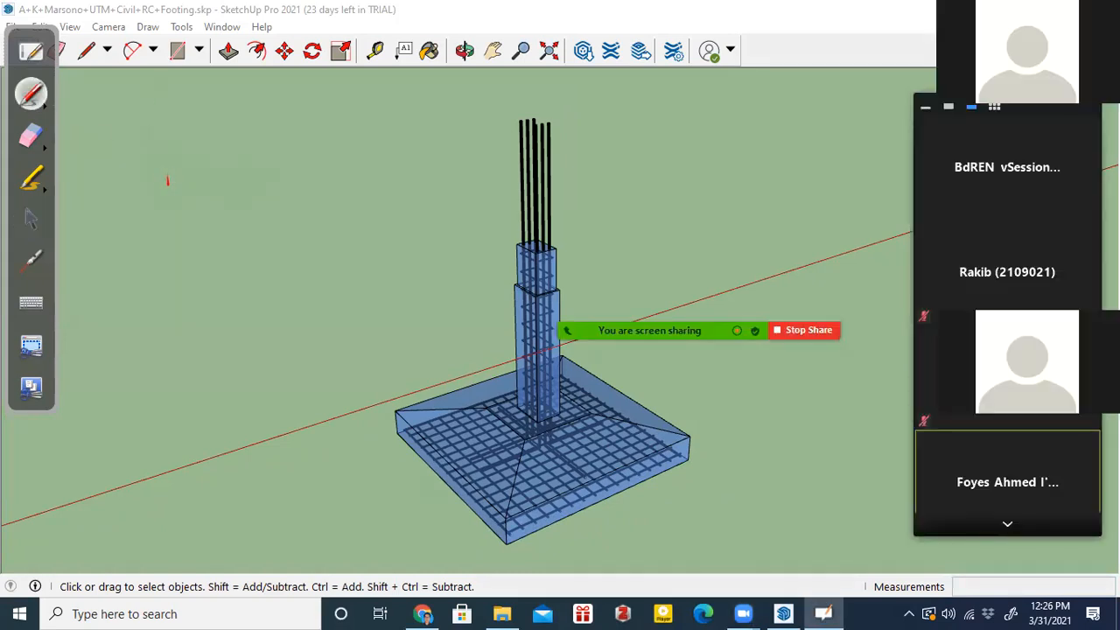
pyautogui.moveTo(208, 178)
pyautogui.mouseDown()
pyautogui.moveTo(196, 198)
pyautogui.moveTo(222, 175)
pyautogui.moveTo(264, 179)
pyautogui.mouseUp()
pyautogui.moveTo(252, 162); pyautogui.dragTo(287, 172)
pyautogui.moveTo(314, 117)
pyautogui.mouseDown()
pyautogui.moveTo(312, 168)
pyautogui.moveTo(346, 140)
pyautogui.moveTo(367, 161)
pyautogui.moveTo(385, 130)
pyautogui.moveTo(399, 133)
pyautogui.moveTo(404, 163)
pyautogui.mouseUp()
pyautogui.moveTo(205, 232)
pyautogui.mouseDown()
pyautogui.moveTo(228, 249)
pyautogui.moveTo(263, 234)
pyautogui.moveTo(263, 216)
pyautogui.moveTo(289, 247)
pyautogui.mouseUp()
pyautogui.moveTo(308, 185); pyautogui.dragTo(303, 220)
pyautogui.moveTo(312, 208); pyautogui.dragTo(347, 215)
pyautogui.moveTo(357, 199); pyautogui.dragTo(368, 214)
pyautogui.moveTo(419, 186); pyautogui.dragTo(444, 172)
pyautogui.moveTo(302, 254)
pyautogui.mouseDown()
pyautogui.moveTo(307, 291)
pyautogui.moveTo(343, 253)
pyautogui.moveTo(383, 276)
pyautogui.mouseUp()
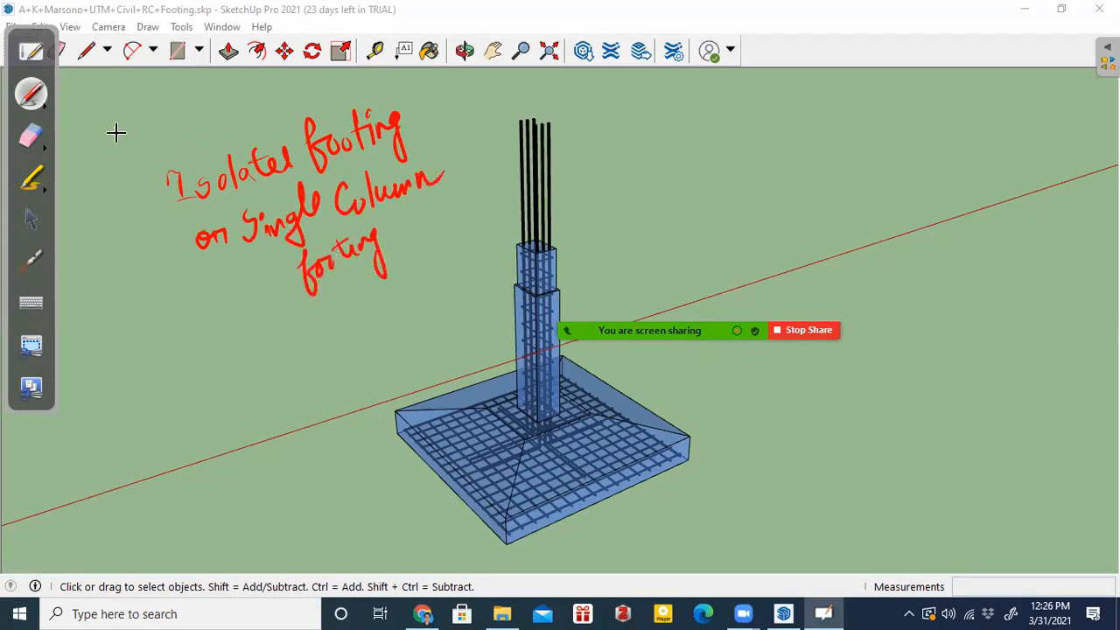
# Erase the handwritten footing title from the screen
pyautogui.click(30, 135)
pyautogui.moveTo(210, 201)
pyautogui.mouseDown()
pyautogui.moveTo(344, 188)
pyautogui.moveTo(355, 240)
pyautogui.moveTo(393, 172)
pyautogui.mouseUp()
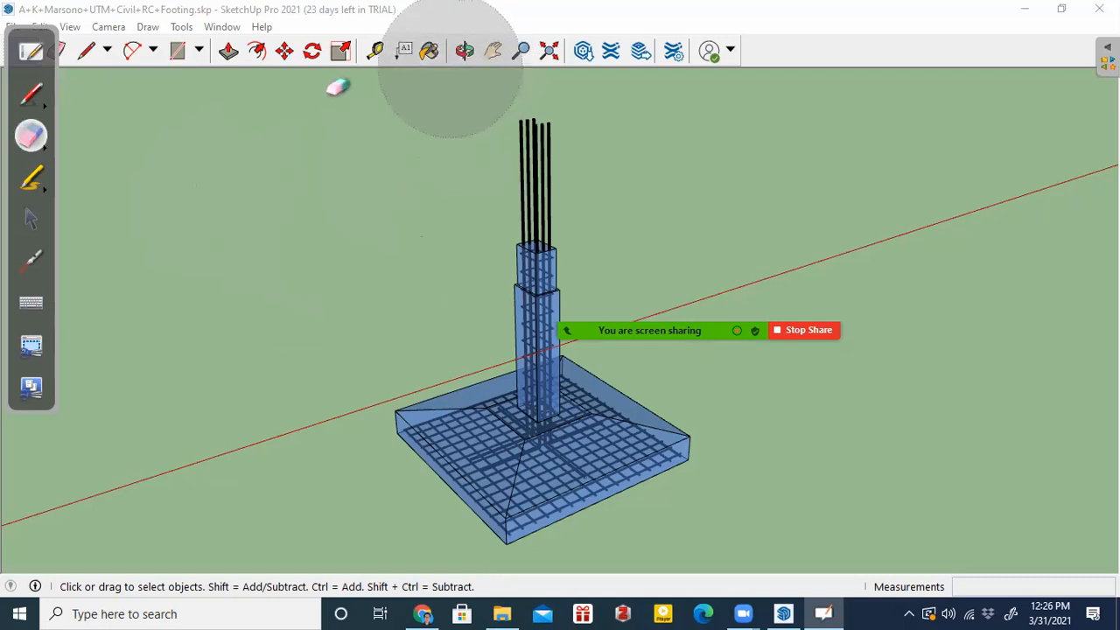
pyautogui.click(28, 221)
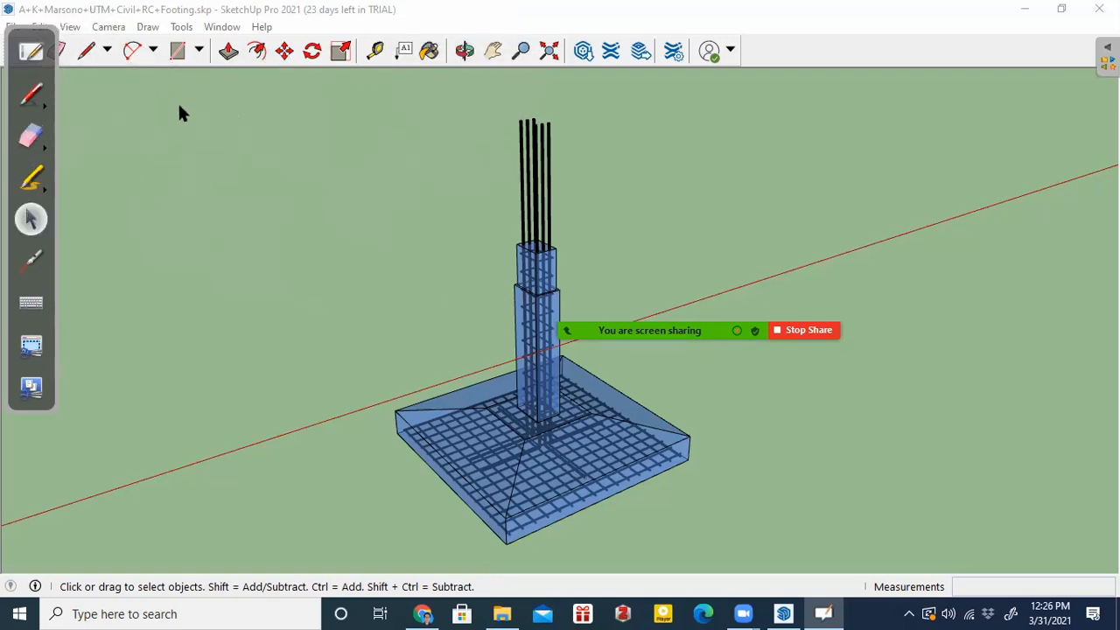
# Mark a section cut with two red arrows across the upper part of the column, seen closely from above
pyautogui.click(464, 54)
pyautogui.moveTo(525, 122); pyautogui.dragTo(431, 247)
pyautogui.scroll(3, 573, 345)
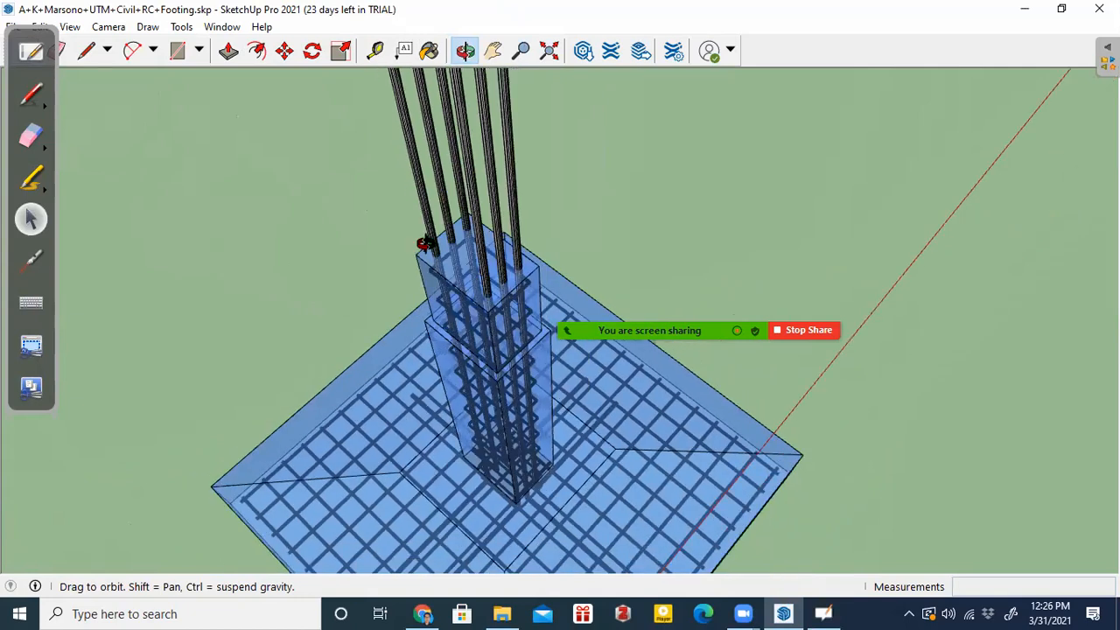
pyautogui.scroll(1, 526, 234)
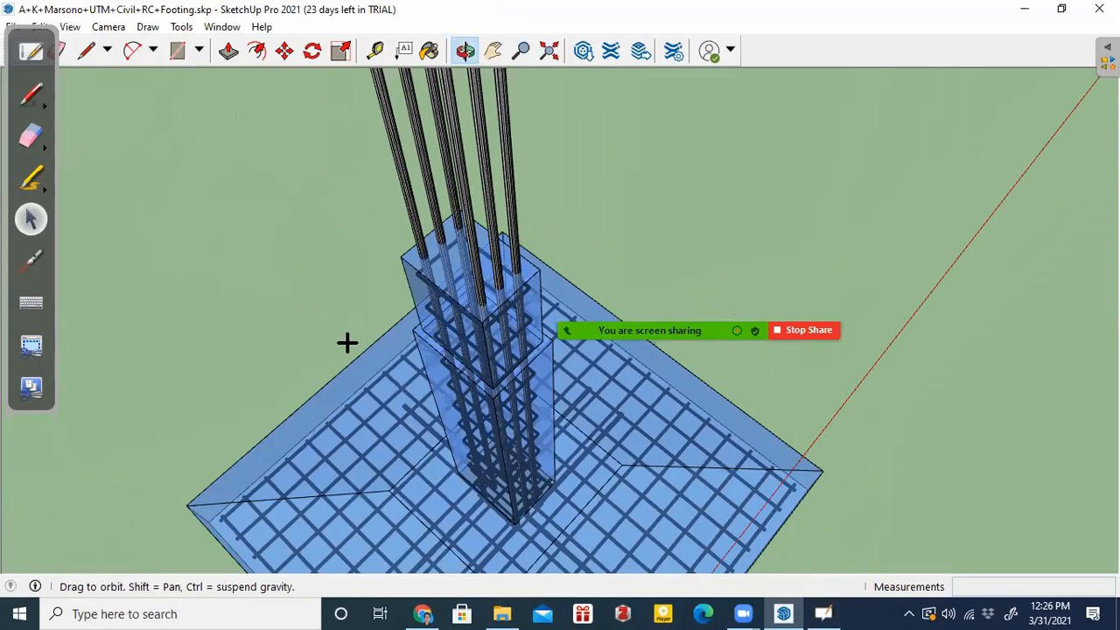
pyautogui.moveTo(486, 343)
pyautogui.mouseDown()
pyautogui.moveTo(573, 279)
pyautogui.moveTo(566, 287)
pyautogui.mouseUp()
pyautogui.moveTo(387, 260); pyautogui.dragTo(457, 210)
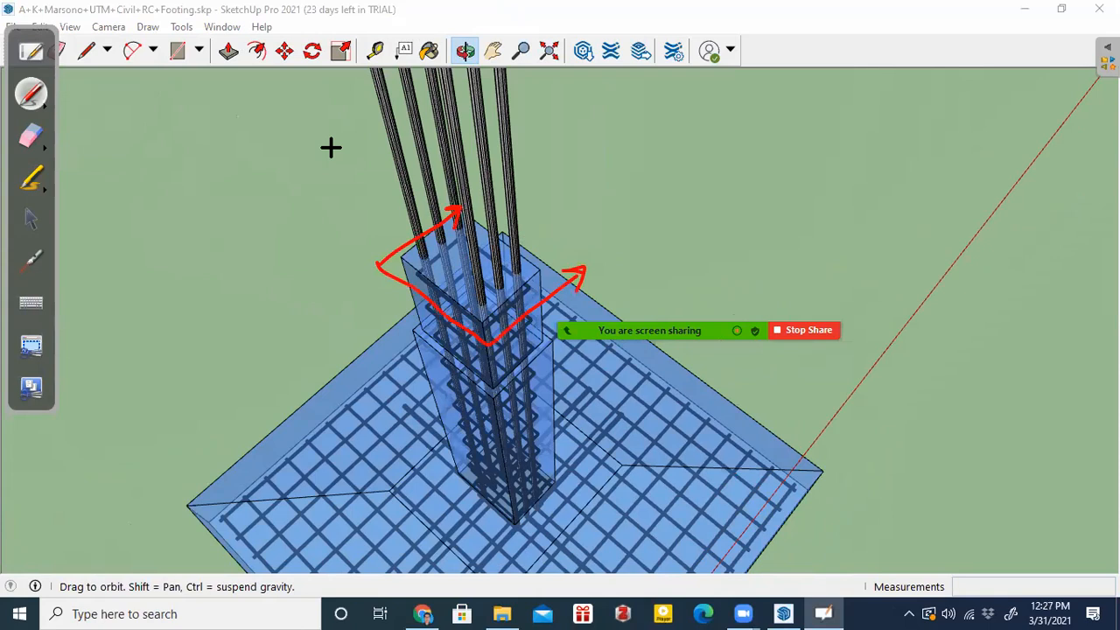
# Erase the red section-cut arrows from the column
pyautogui.click(31, 217)
pyautogui.moveTo(500, 218)
pyautogui.mouseDown()
pyautogui.moveTo(480, 233)
pyautogui.moveTo(420, 236)
pyautogui.mouseUp()
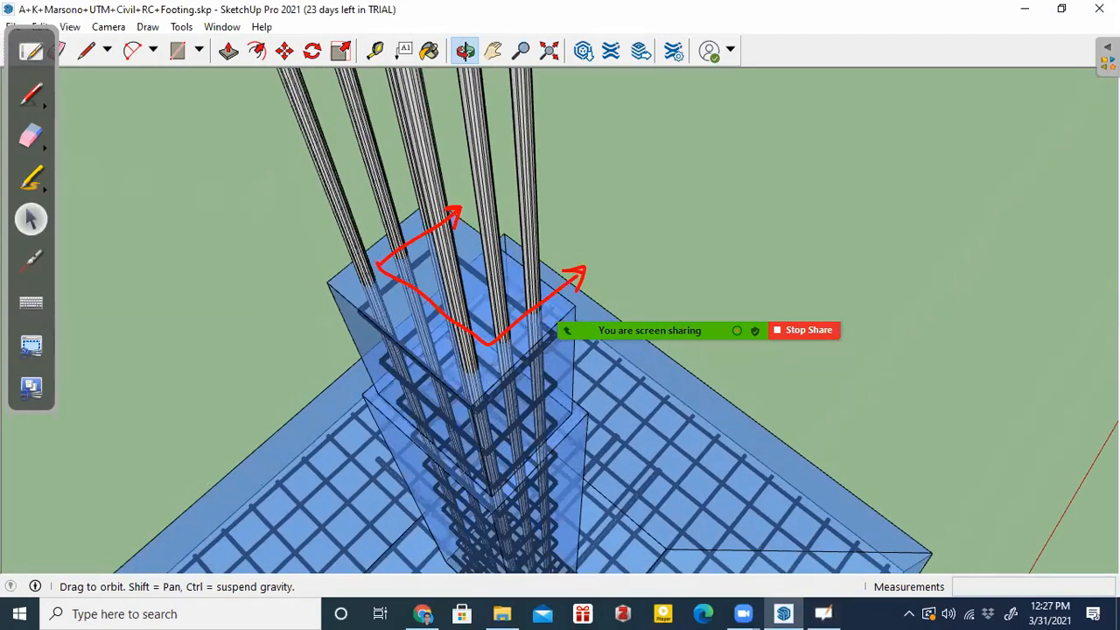
pyautogui.click(31, 135)
pyautogui.click(566, 283)
pyautogui.click(785, 245)
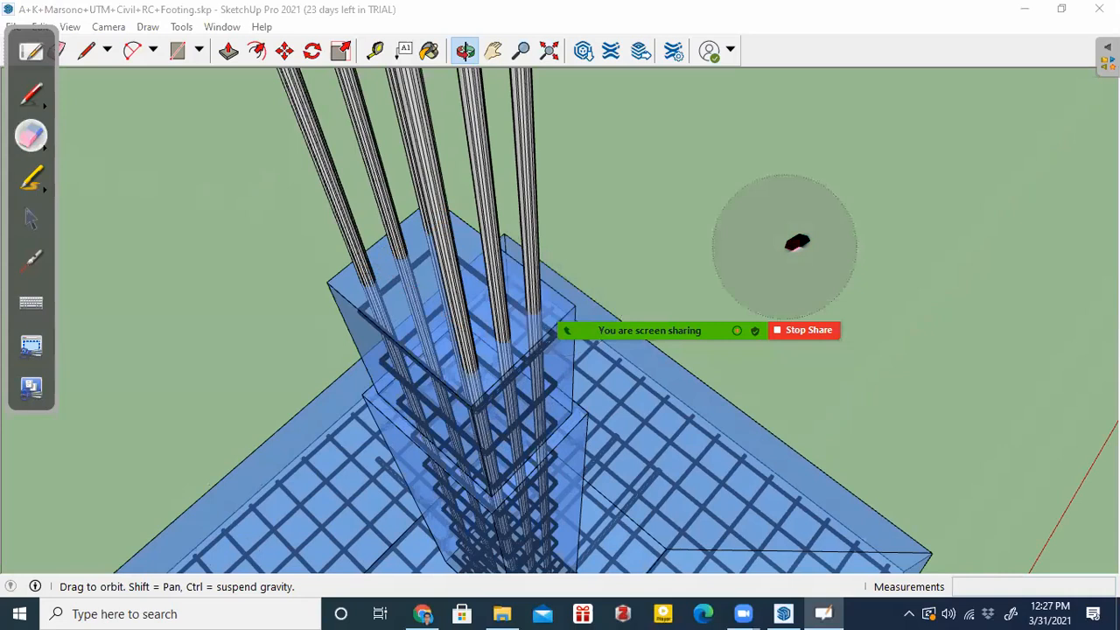
# Trace the column's top face and an inner tie in red ink, and circle six bar positions on the tie
pyautogui.click(31, 94)
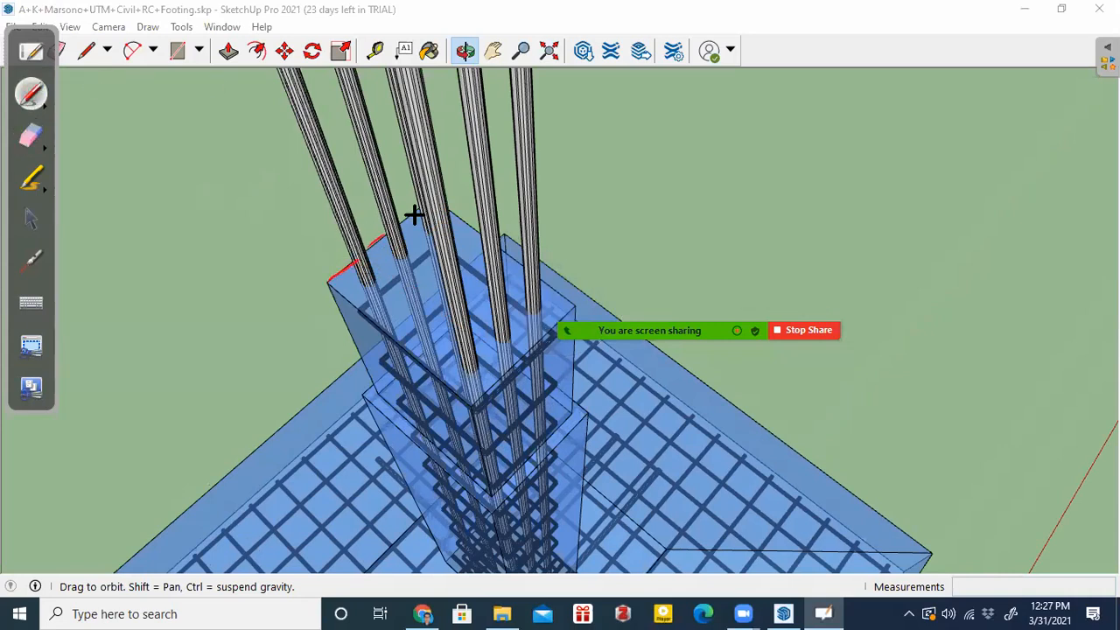
pyautogui.moveTo(404, 221)
pyautogui.mouseDown()
pyautogui.moveTo(448, 207)
pyautogui.moveTo(529, 267)
pyautogui.mouseUp()
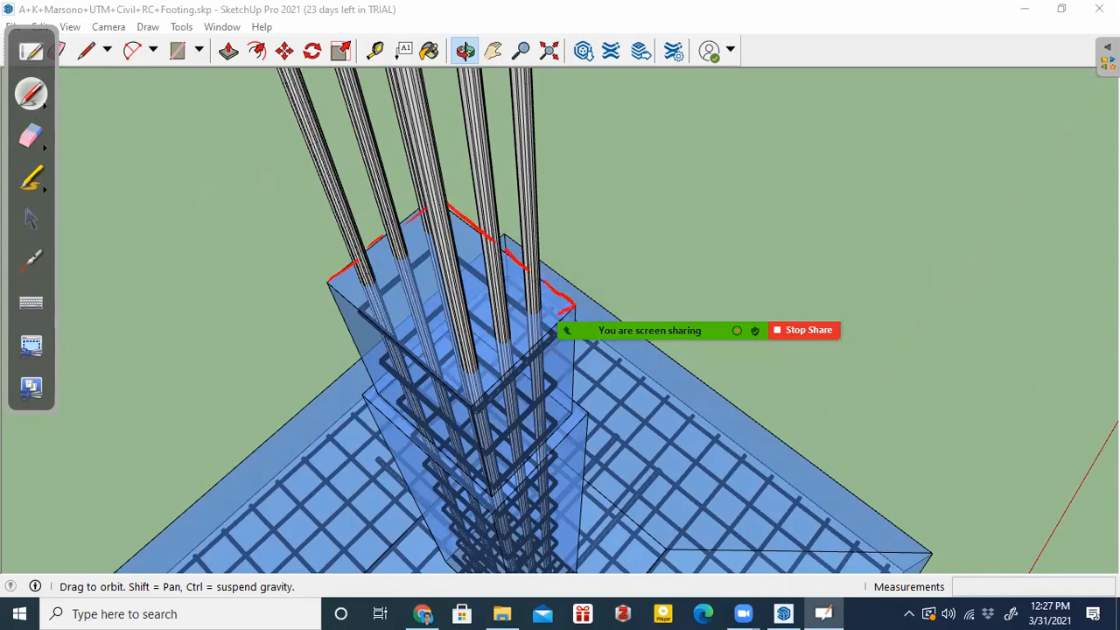
pyautogui.moveTo(476, 388); pyautogui.dragTo(454, 398)
pyautogui.moveTo(327, 287); pyautogui.dragTo(322, 283)
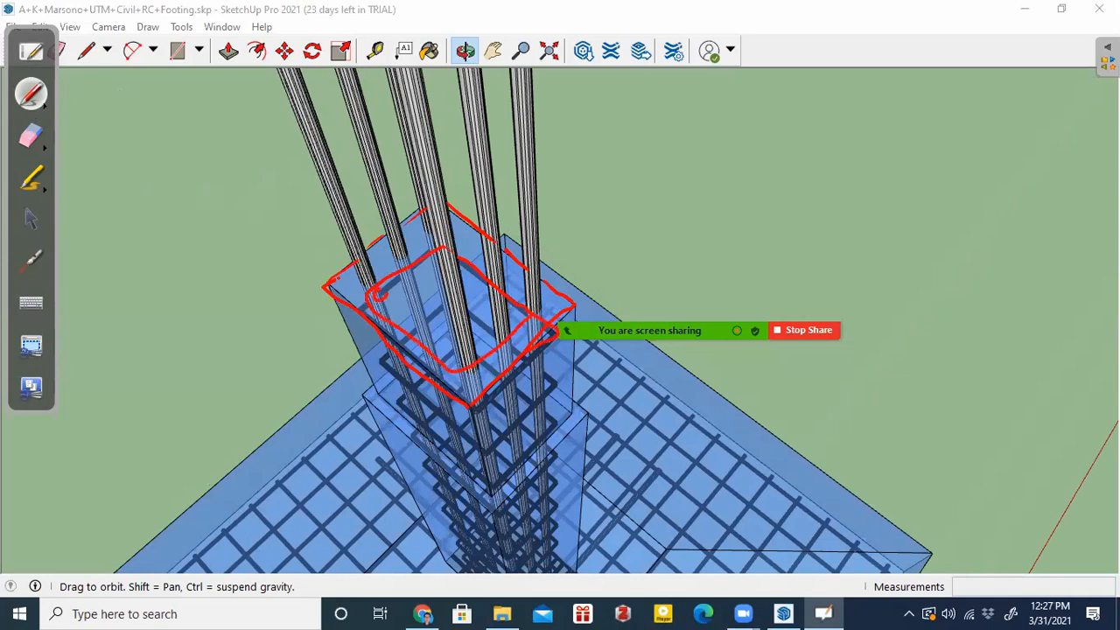
pyautogui.moveTo(412, 270); pyautogui.dragTo(445, 251)
pyautogui.moveTo(449, 352); pyautogui.dragTo(450, 353)
pyautogui.moveTo(488, 336); pyautogui.dragTo(517, 317)
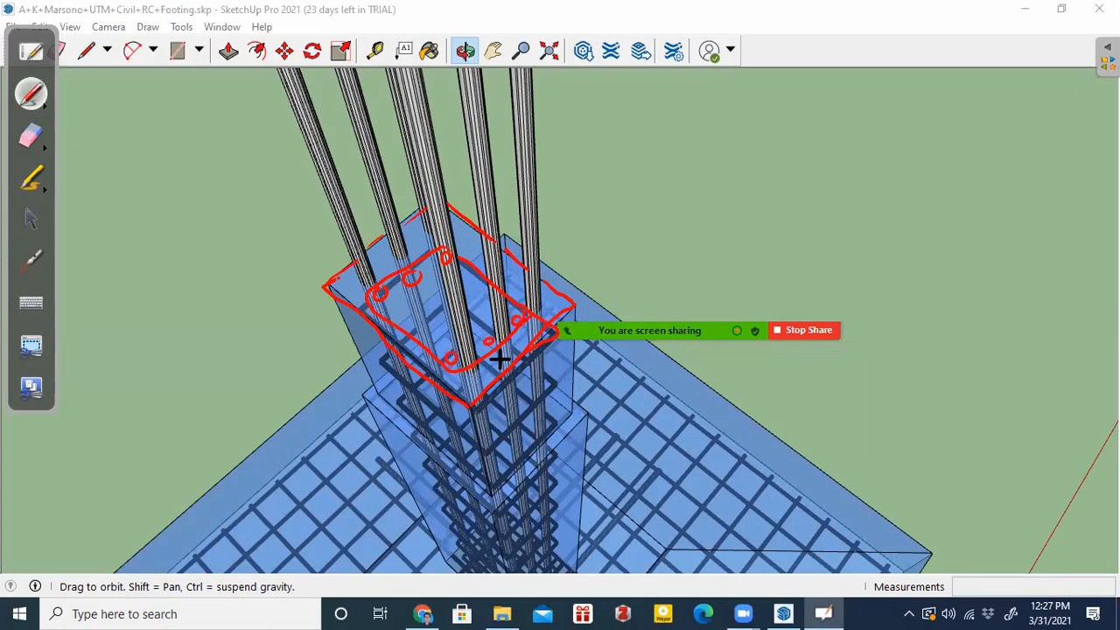
# Erase the red section outline drawn over the column's top face
pyautogui.click(39, 216)
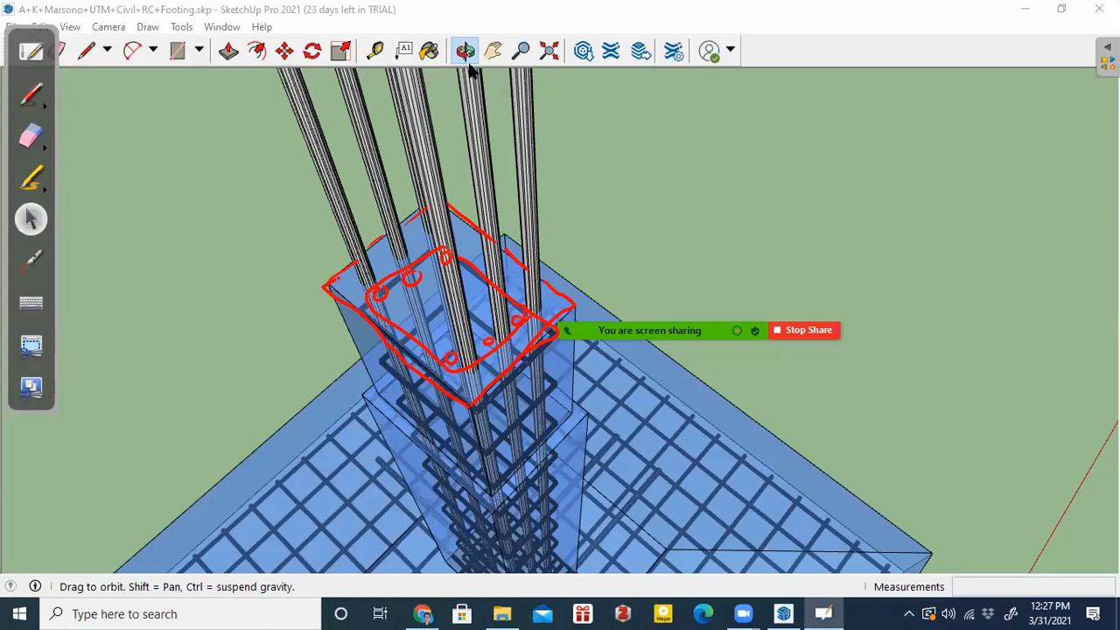
pyautogui.moveTo(480, 245)
pyautogui.mouseDown()
pyautogui.moveTo(601, 237)
pyautogui.moveTo(519, 259)
pyautogui.moveTo(575, 242)
pyautogui.moveTo(551, 265)
pyautogui.mouseUp()
pyautogui.click(31, 136)
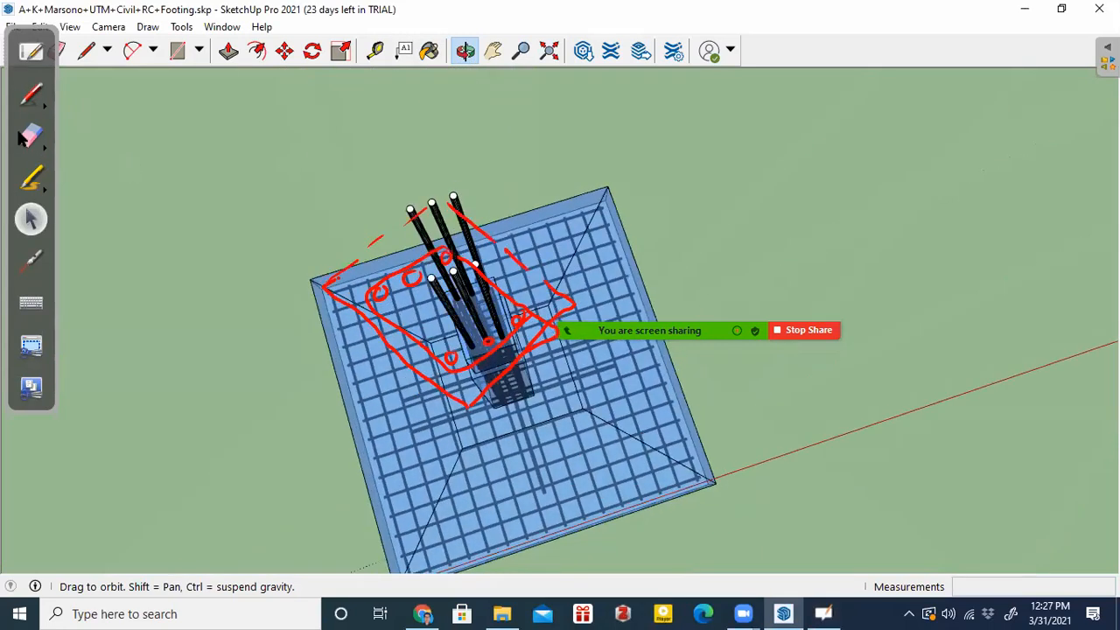
pyautogui.moveTo(420, 280)
pyautogui.mouseDown()
pyautogui.moveTo(313, 300)
pyautogui.moveTo(486, 71)
pyautogui.mouseUp()
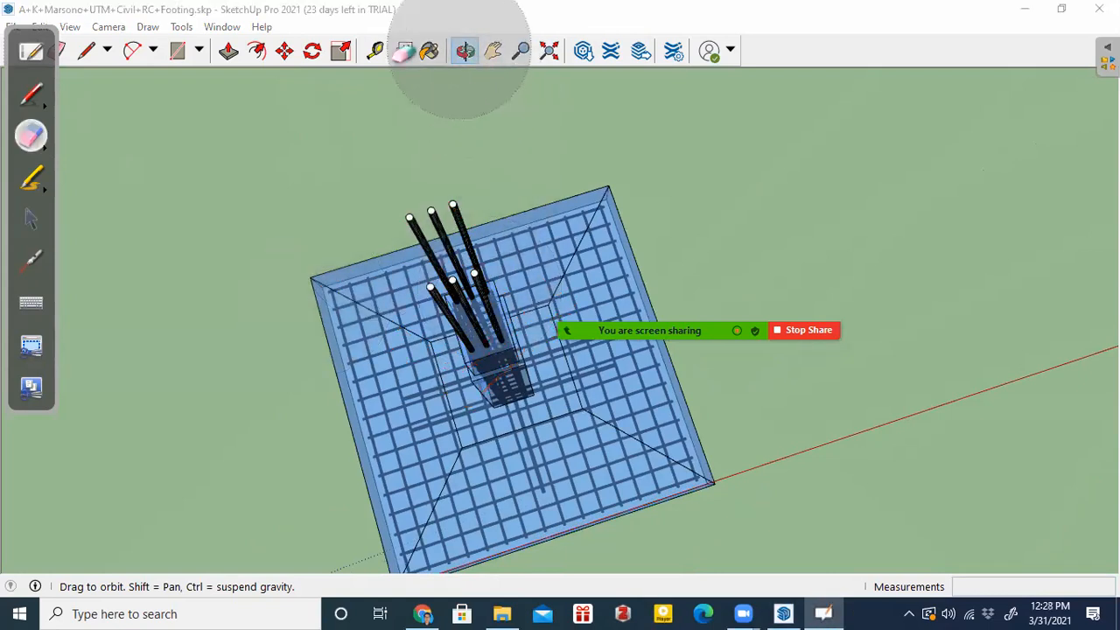
# From directly above the column, trace its edges and tie in red ink and circle the six vertical bars
pyautogui.click(31, 219)
pyautogui.click(466, 50)
pyautogui.moveTo(410, 234); pyautogui.dragTo(497, 330)
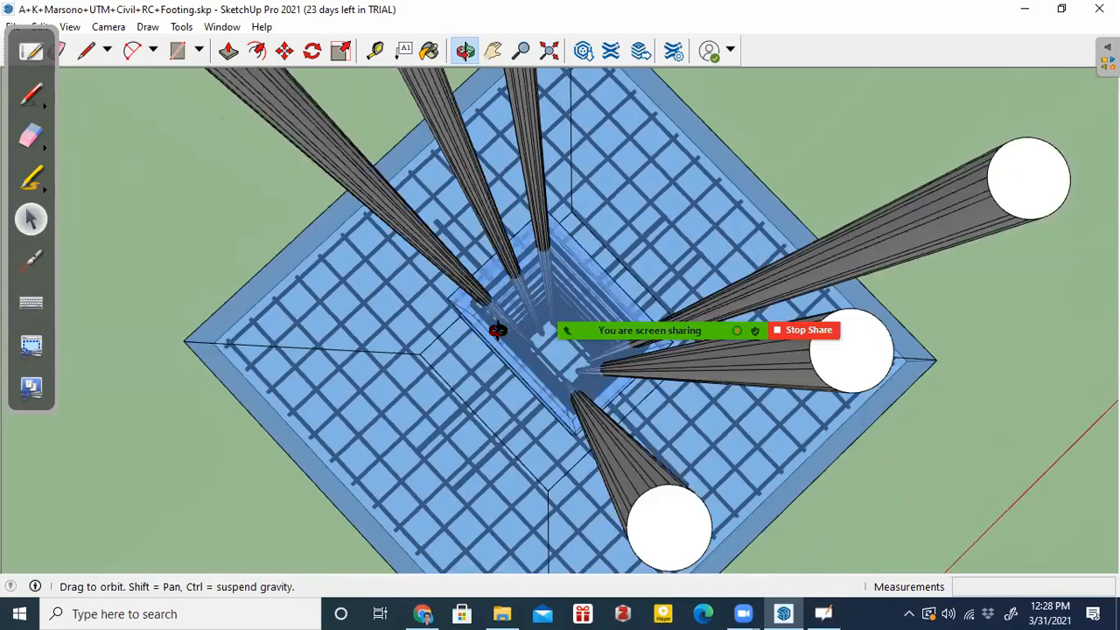
pyautogui.click(32, 98)
pyautogui.moveTo(448, 295); pyautogui.dragTo(530, 223)
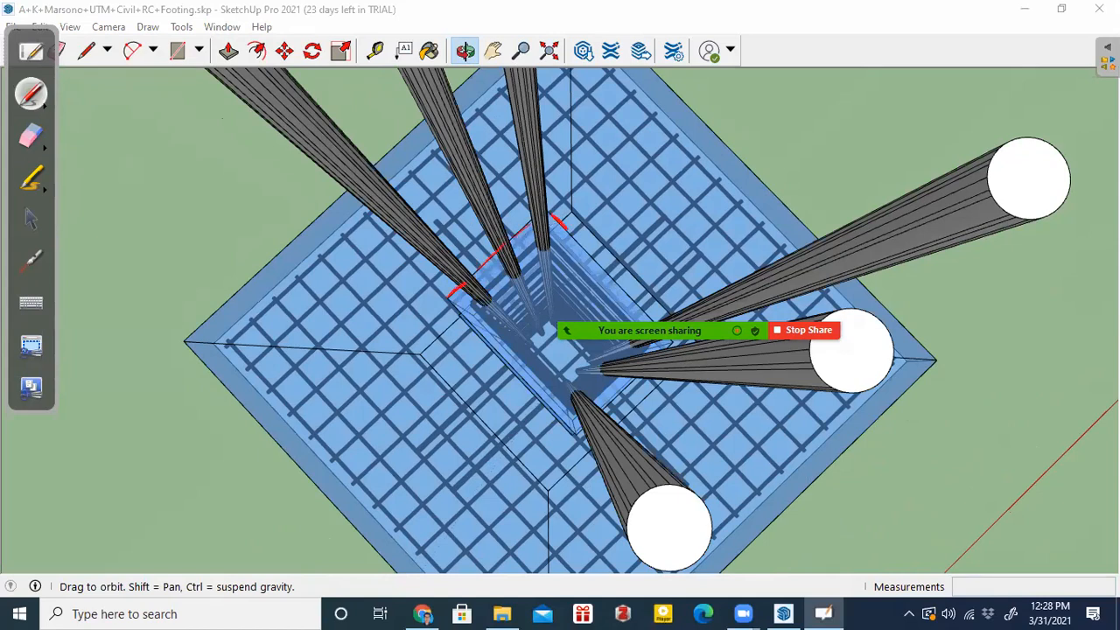
pyautogui.moveTo(630, 381); pyautogui.dragTo(606, 408)
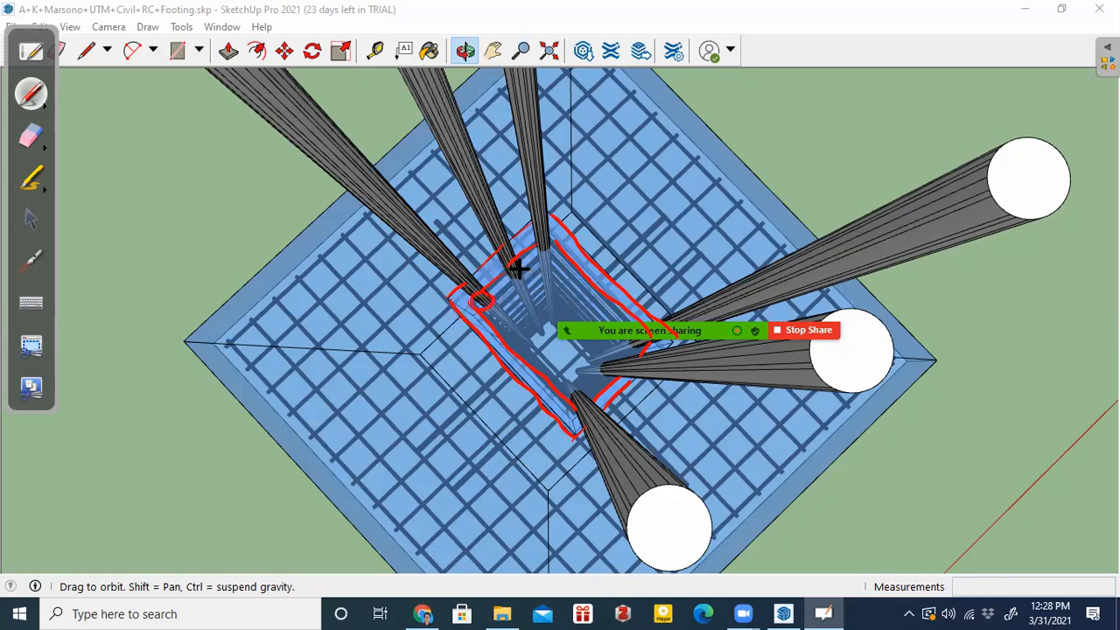
pyautogui.moveTo(512, 279); pyautogui.dragTo(514, 264)
pyautogui.moveTo(604, 363); pyautogui.dragTo(607, 364)
pyautogui.moveTo(637, 337); pyautogui.dragTo(648, 337)
# Turn the model to a lower front view and draw a red upward arrow beside the column
pyautogui.click(31, 219)
pyautogui.click(465, 52)
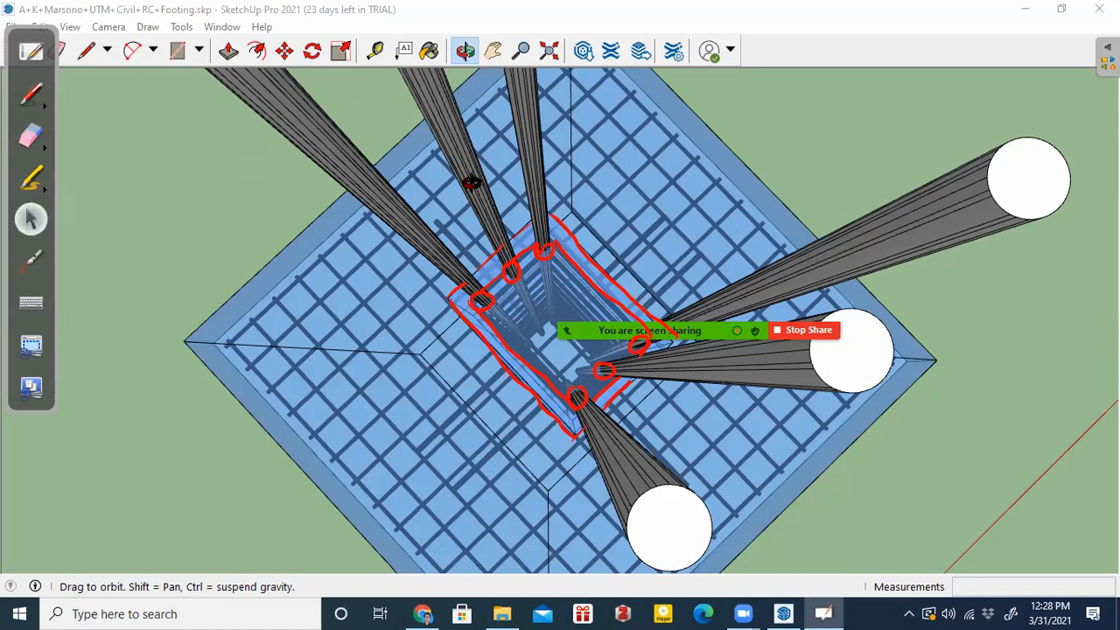
pyautogui.moveTo(629, 204); pyautogui.dragTo(614, 339)
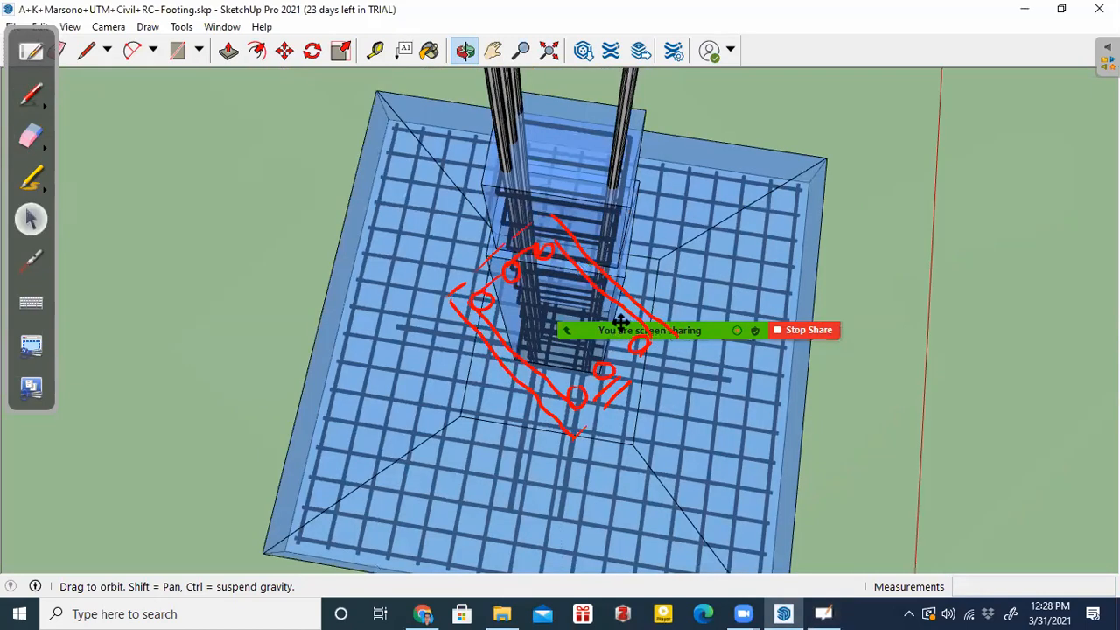
pyautogui.moveTo(655, 218); pyautogui.dragTo(698, 140)
pyautogui.moveTo(636, 344); pyautogui.dragTo(587, 67)
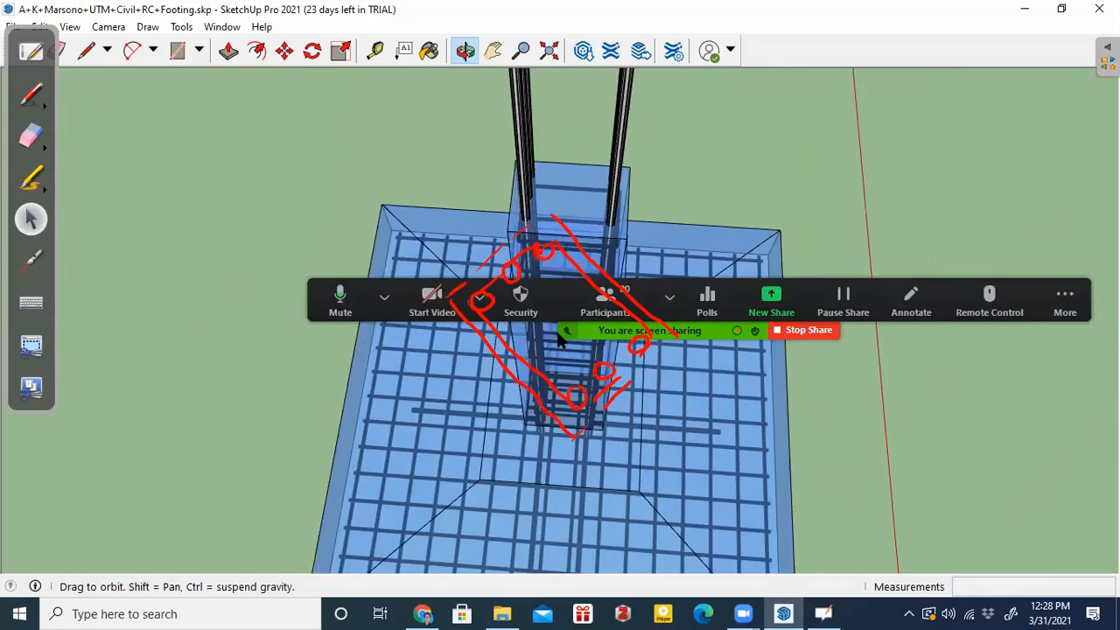
pyautogui.click(31, 94)
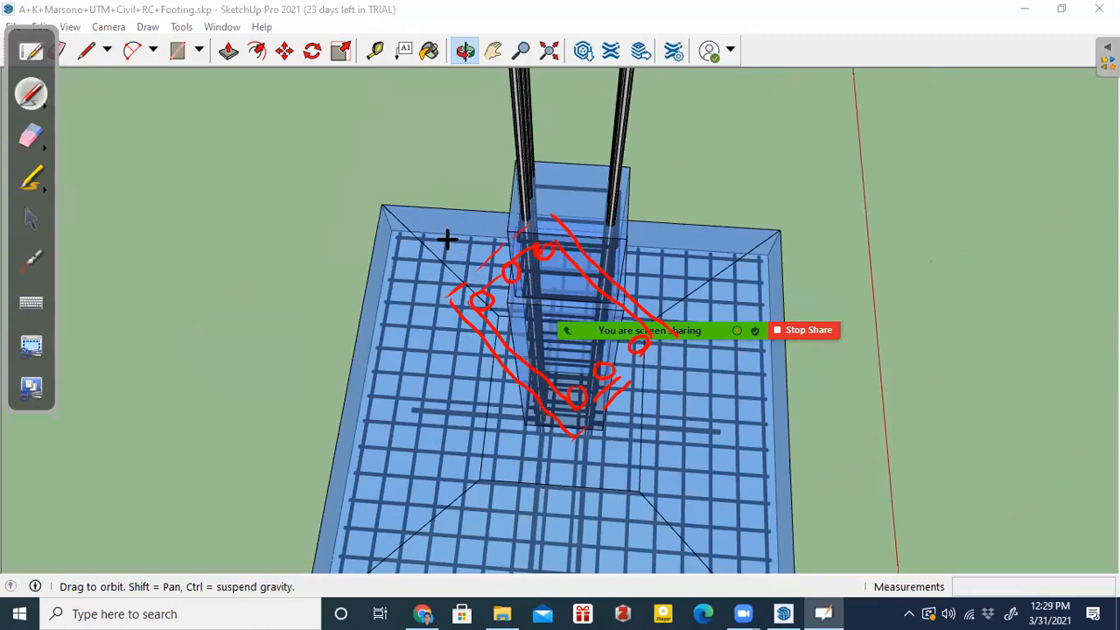
pyautogui.moveTo(445, 212); pyautogui.dragTo(461, 233)
# Sketch a rectangular column section with an inner tie and three bars along each short side in the empty area beside the footing
pyautogui.moveTo(173, 123); pyautogui.dragTo(312, 124)
pyautogui.moveTo(173, 124)
pyautogui.mouseDown()
pyautogui.moveTo(167, 207)
pyautogui.moveTo(306, 220)
pyautogui.mouseUp()
pyautogui.moveTo(318, 124); pyautogui.dragTo(327, 216)
pyautogui.moveTo(233, 145); pyautogui.dragTo(289, 148)
pyautogui.moveTo(200, 145)
pyautogui.mouseDown()
pyautogui.moveTo(193, 183)
pyautogui.moveTo(225, 191)
pyautogui.mouseUp()
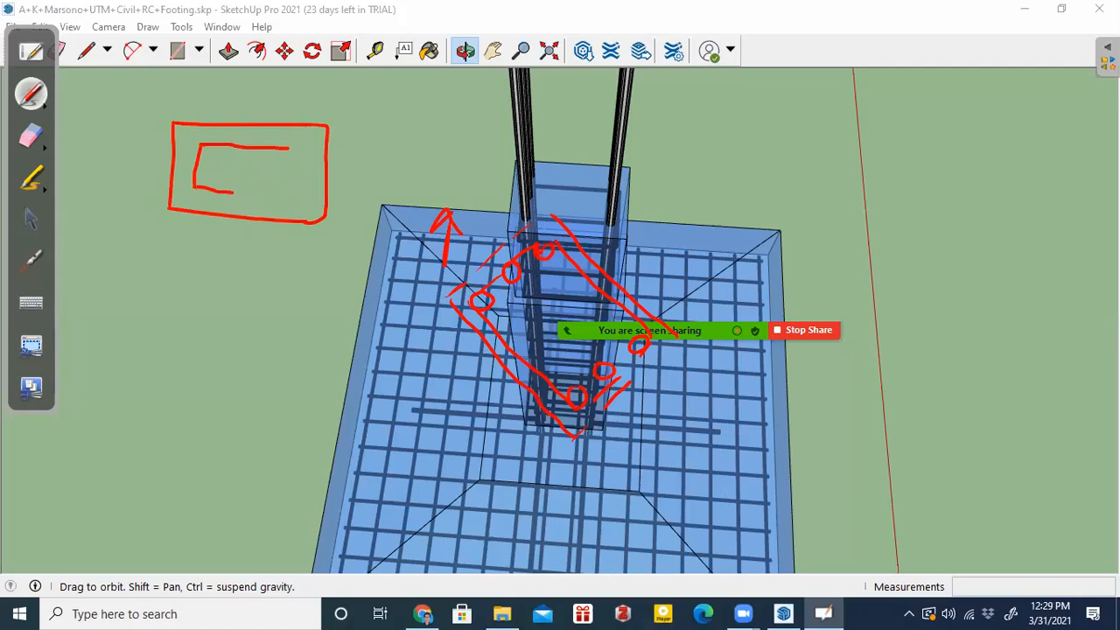
pyautogui.moveTo(289, 148); pyautogui.dragTo(306, 155)
pyautogui.moveTo(204, 146); pyautogui.dragTo(198, 172)
pyautogui.moveTo(294, 166); pyautogui.dragTo(290, 188)
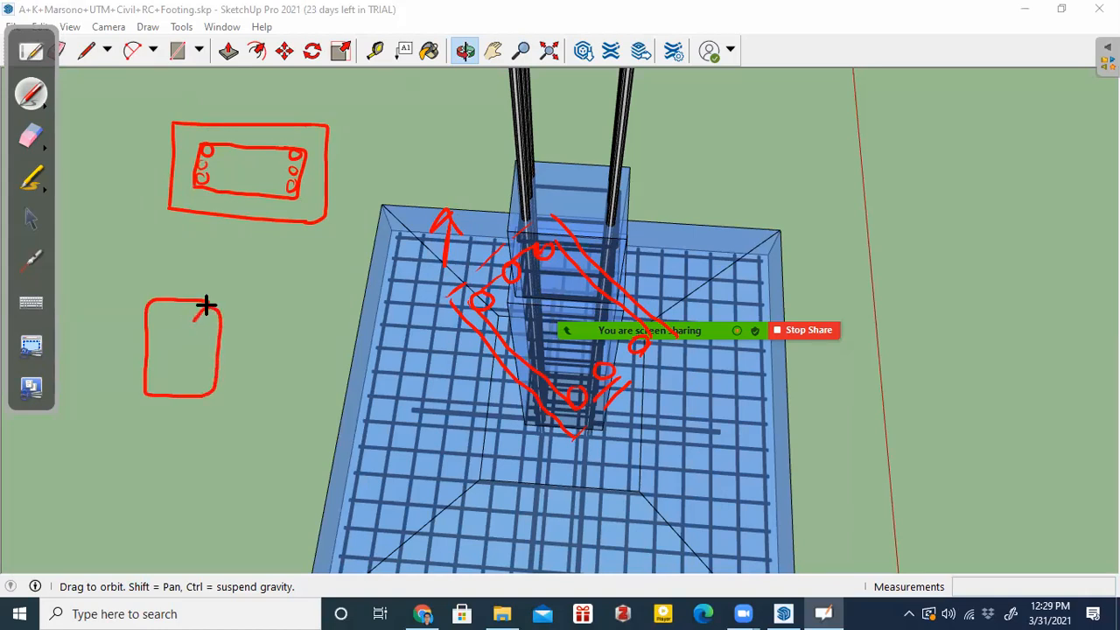
# Label the separate tie sketch's bent end "hook", and sketch a hooked tie with six bars beside a vertical line on the footing's opposite side
pyautogui.moveTo(208, 325)
pyautogui.mouseDown()
pyautogui.moveTo(182, 325)
pyautogui.moveTo(208, 308)
pyautogui.moveTo(233, 352)
pyautogui.moveTo(291, 325)
pyautogui.moveTo(295, 310)
pyautogui.moveTo(237, 368)
pyautogui.moveTo(317, 306)
pyautogui.mouseUp()
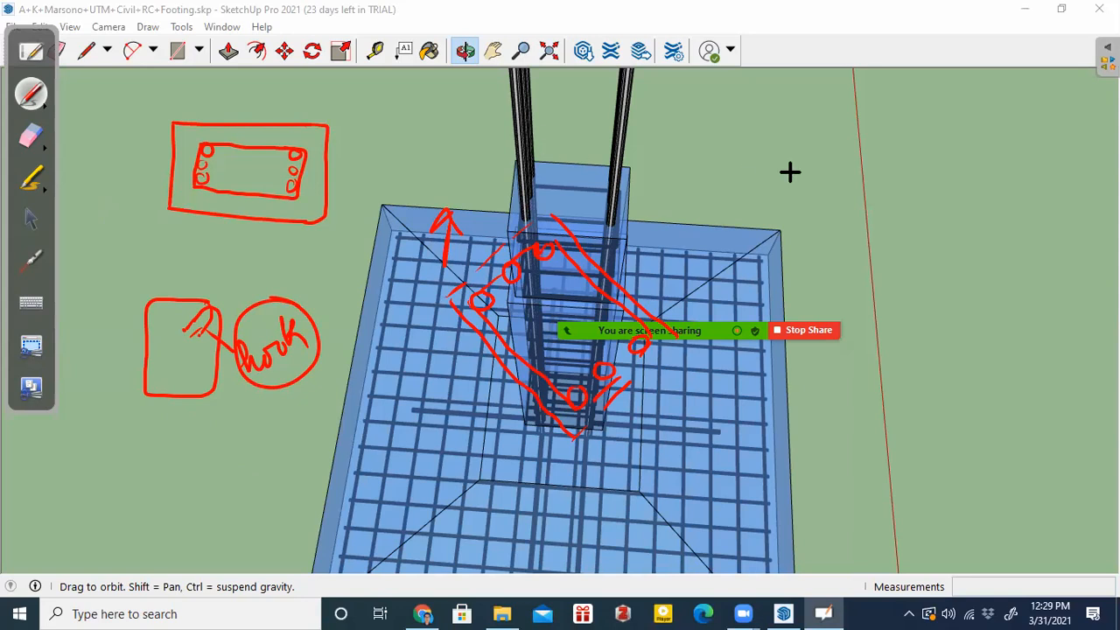
pyautogui.moveTo(894, 191); pyautogui.dragTo(889, 372)
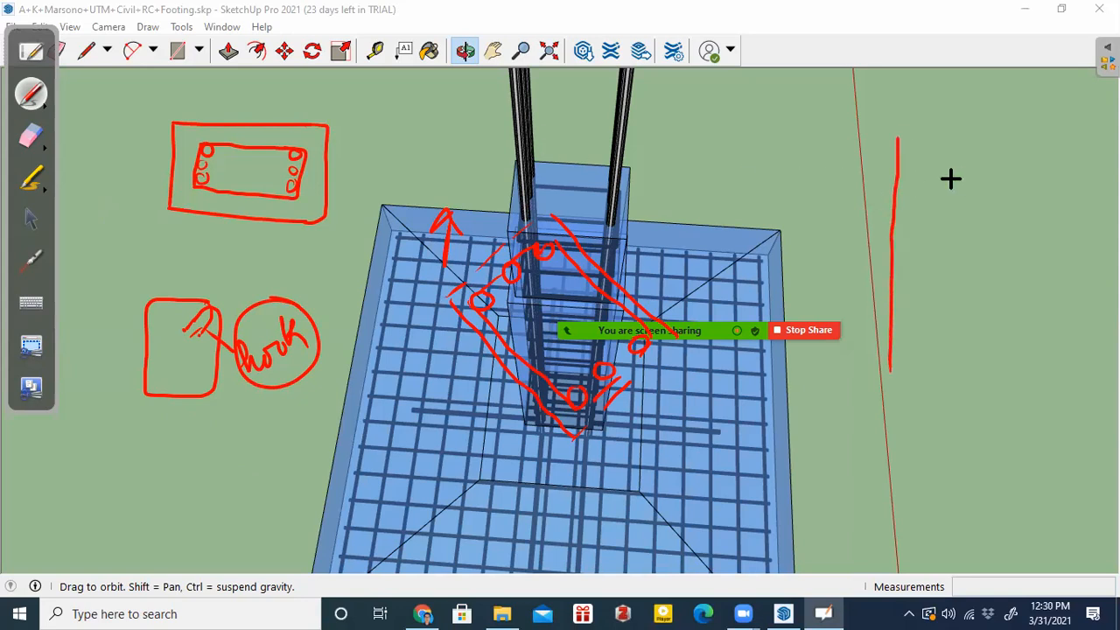
pyautogui.moveTo(1002, 204); pyautogui.dragTo(938, 197)
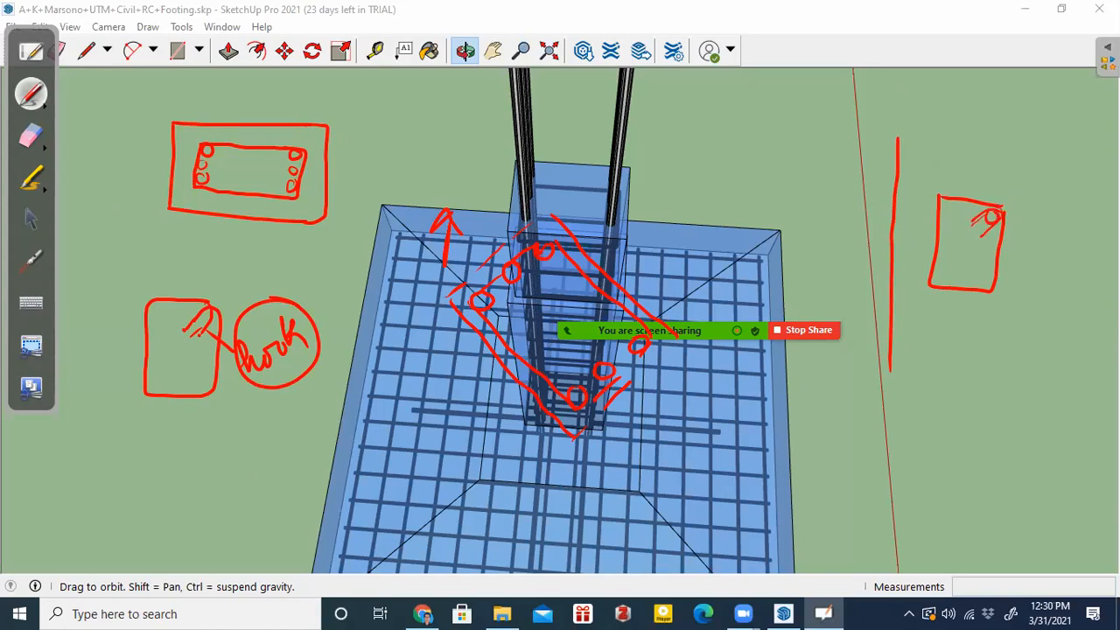
pyautogui.moveTo(971, 203); pyautogui.dragTo(951, 204)
pyautogui.moveTo(941, 271); pyautogui.dragTo(978, 276)
# Erase all red sketches and labels from the screen
pyautogui.click(30, 135)
pyautogui.moveTo(189, 346)
pyautogui.mouseDown()
pyautogui.moveTo(272, 341)
pyautogui.moveTo(190, 143)
pyautogui.moveTo(490, 263)
pyautogui.moveTo(476, 306)
pyautogui.moveTo(560, 385)
pyautogui.moveTo(630, 368)
pyautogui.moveTo(429, 245)
pyautogui.mouseUp()
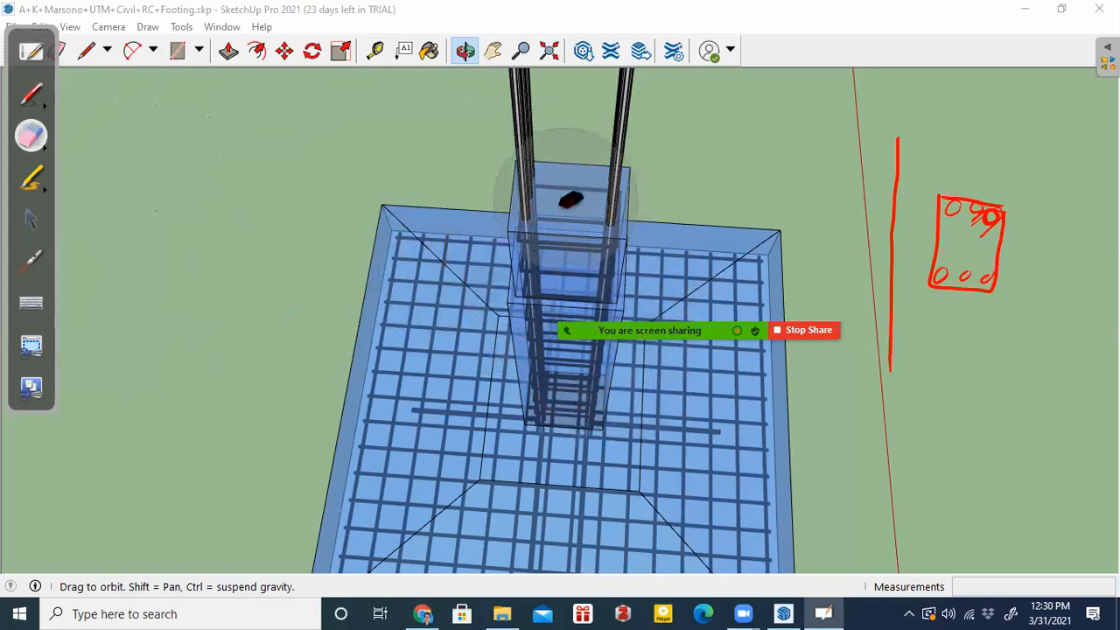
pyautogui.moveTo(563, 188)
pyautogui.mouseDown()
pyautogui.moveTo(671, 207)
pyautogui.moveTo(875, 200)
pyautogui.moveTo(945, 287)
pyautogui.mouseUp()
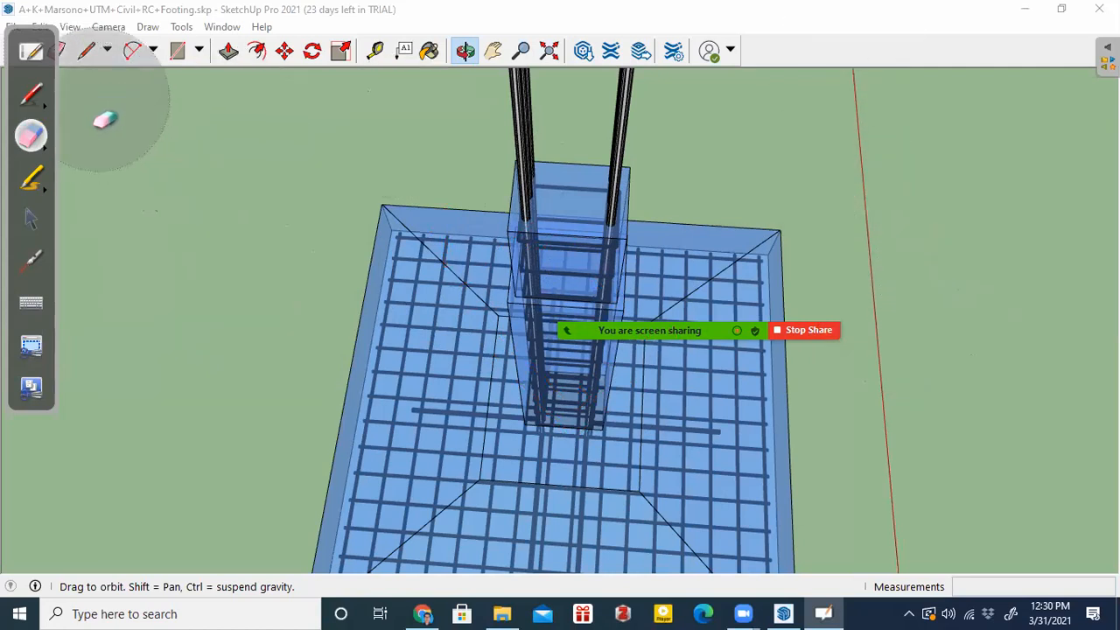
# Sketch a rectangular column section containing a tie with a corner hook and three bars along each short side
pyautogui.click(34, 92)
pyautogui.moveTo(229, 147); pyautogui.dragTo(300, 147)
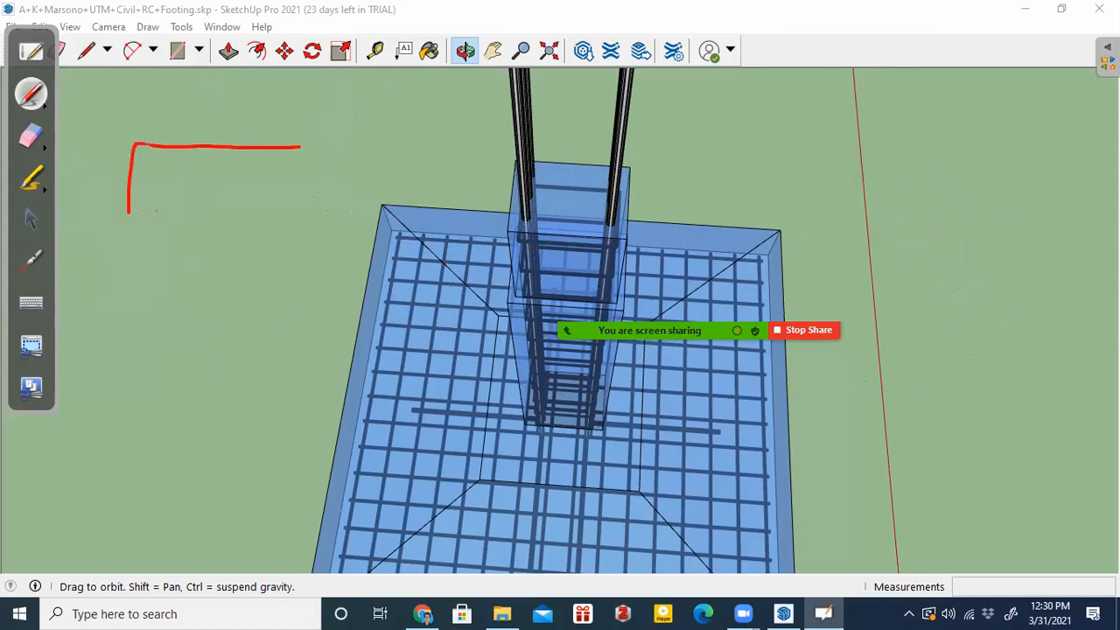
pyautogui.moveTo(207, 251); pyautogui.dragTo(289, 256)
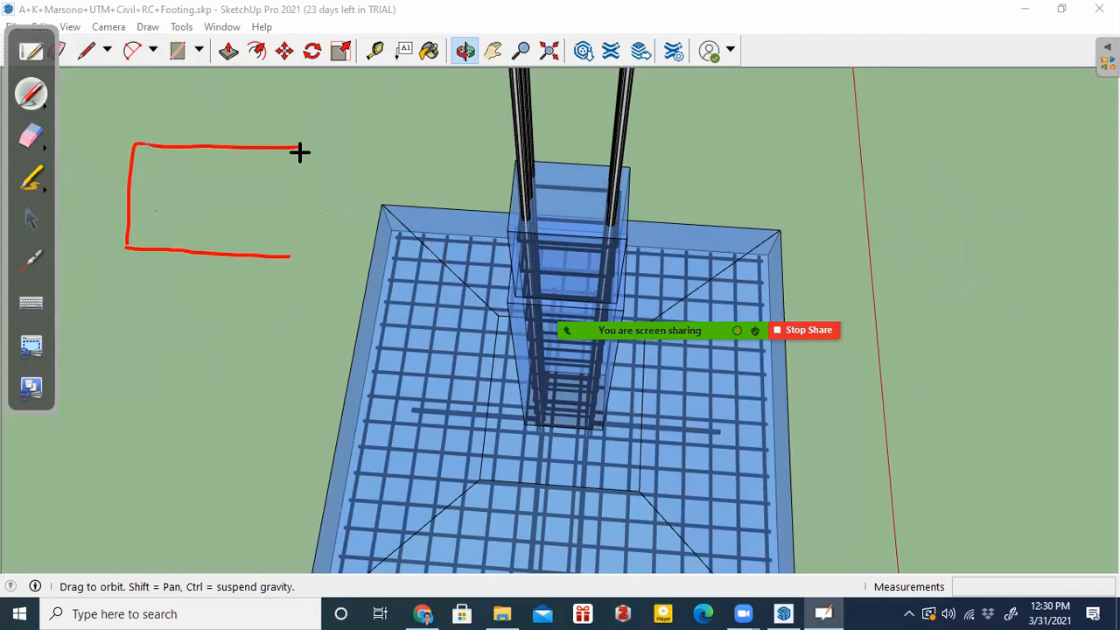
pyautogui.click(154, 169)
pyautogui.moveTo(147, 211); pyautogui.dragTo(147, 223)
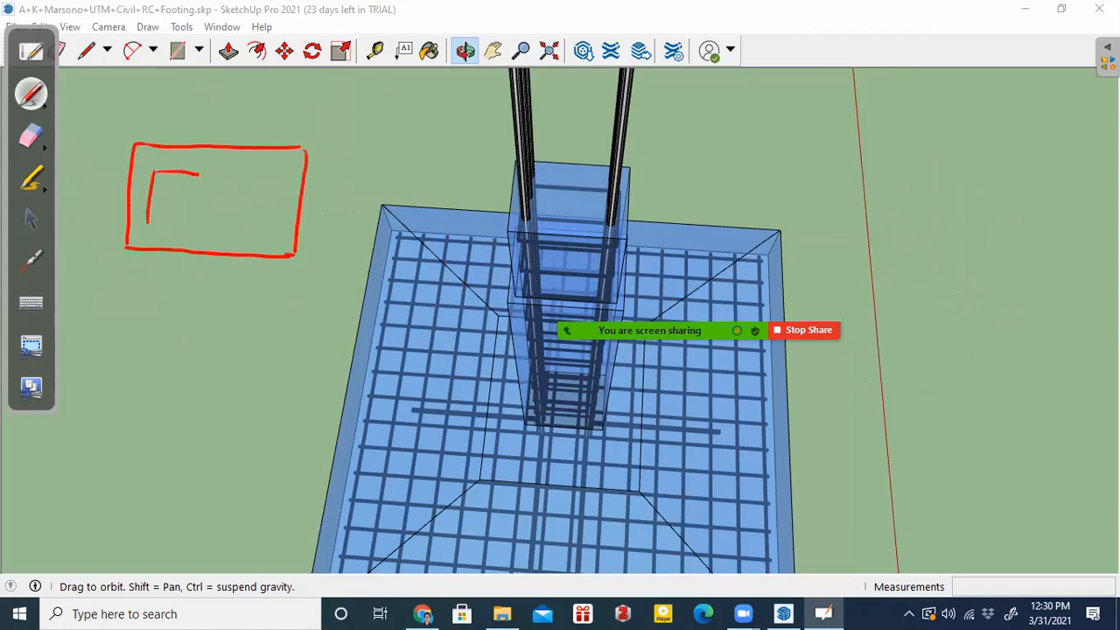
pyautogui.moveTo(264, 179); pyautogui.dragTo(276, 180)
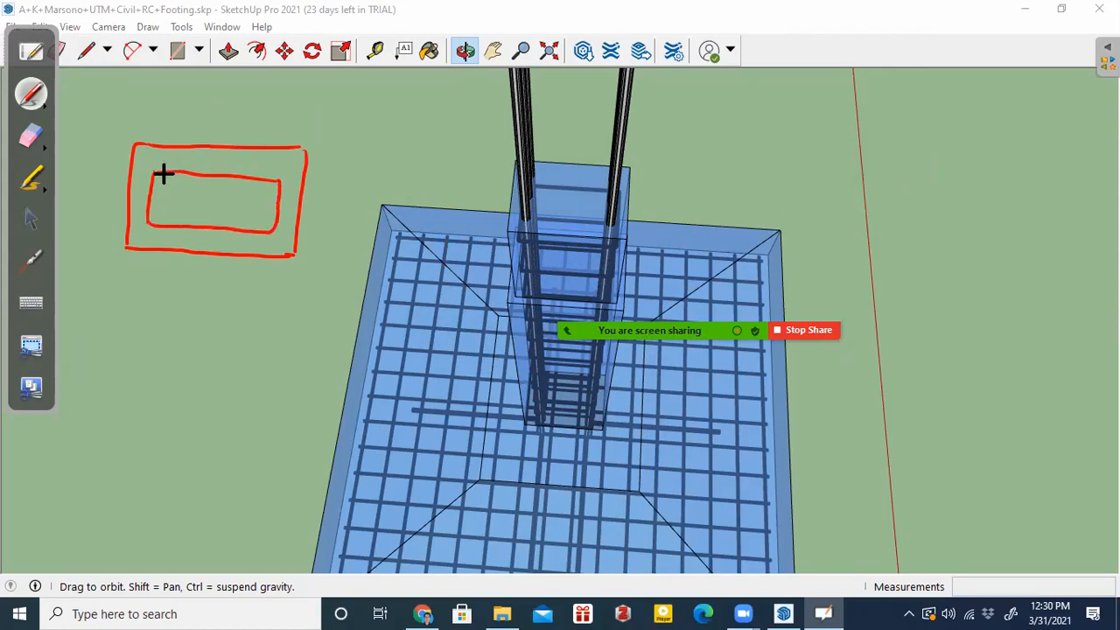
pyautogui.moveTo(164, 190); pyautogui.dragTo(178, 198)
pyautogui.moveTo(153, 206); pyautogui.dragTo(158, 195)
pyautogui.moveTo(274, 187); pyautogui.dragTo(266, 225)
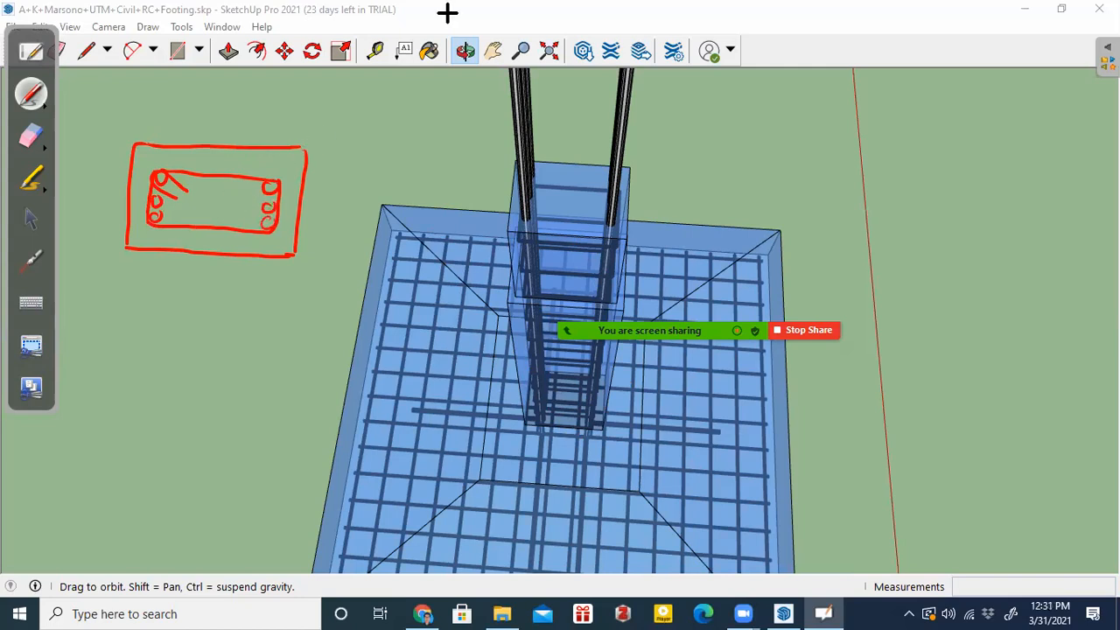
# Mark the top ends of the column's vertical bars and the tie around them in red, seen from above the footing
pyautogui.click(31, 218)
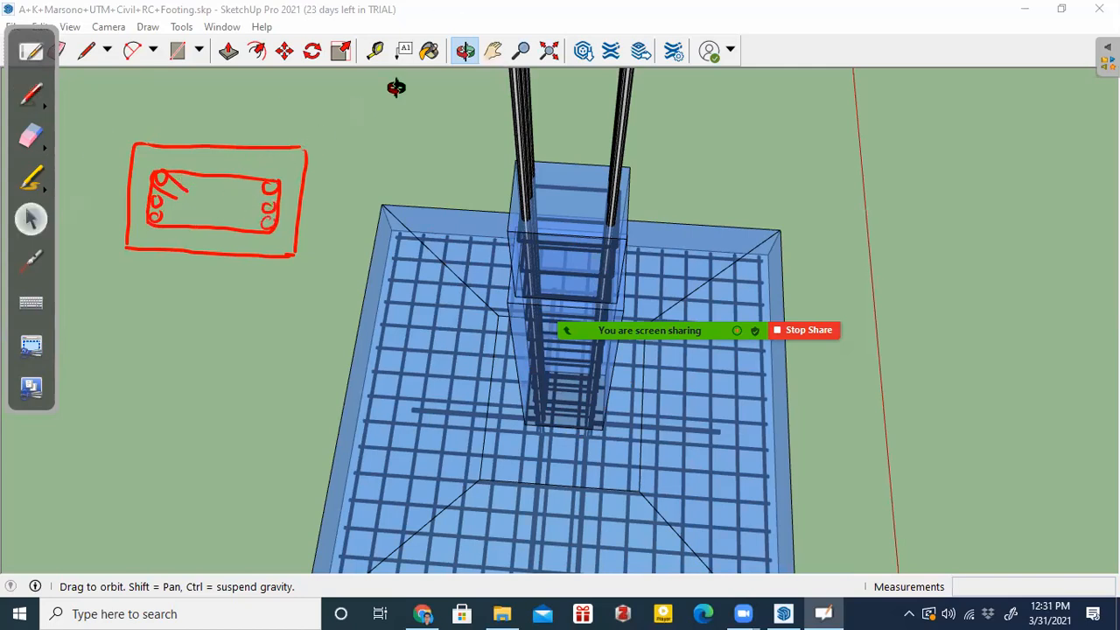
pyautogui.click(464, 53)
pyautogui.moveTo(416, 207); pyautogui.dragTo(627, 298)
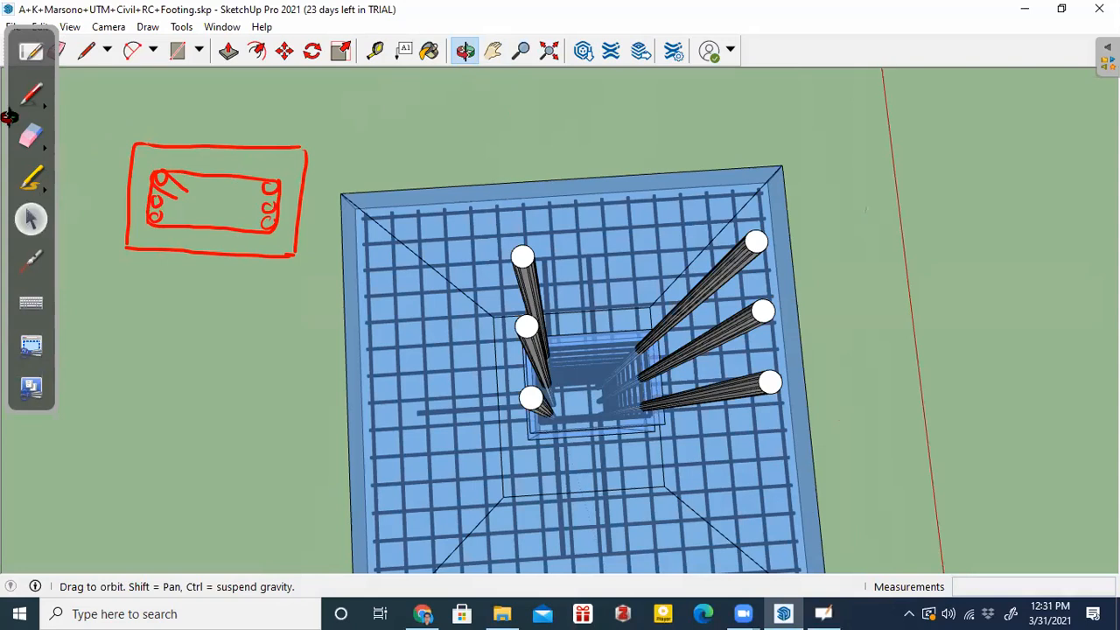
pyautogui.click(40, 106)
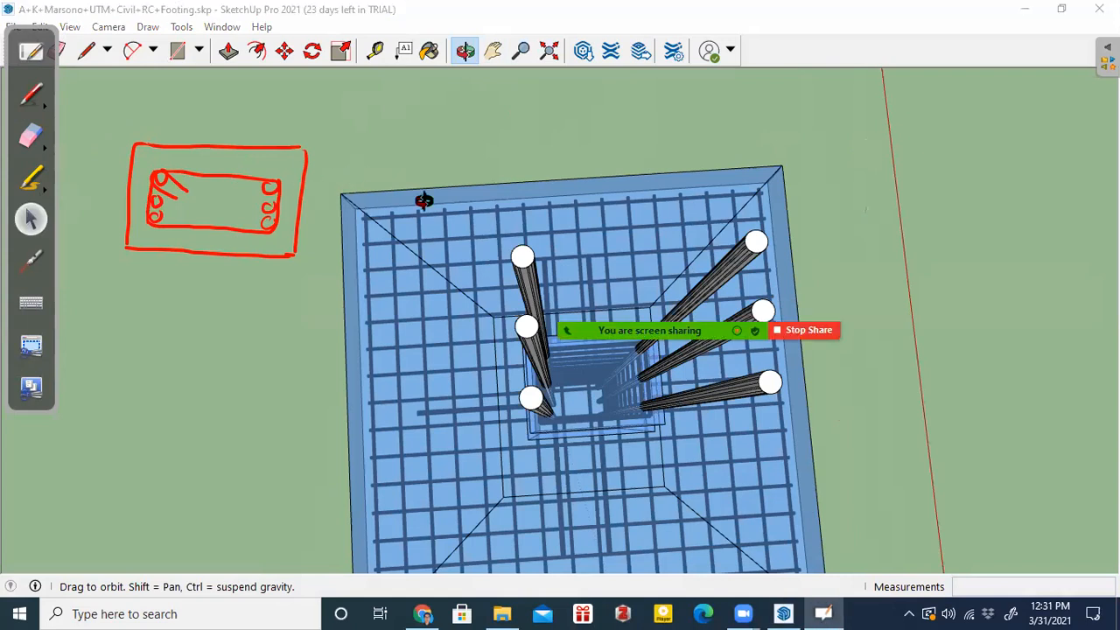
pyautogui.click(31, 94)
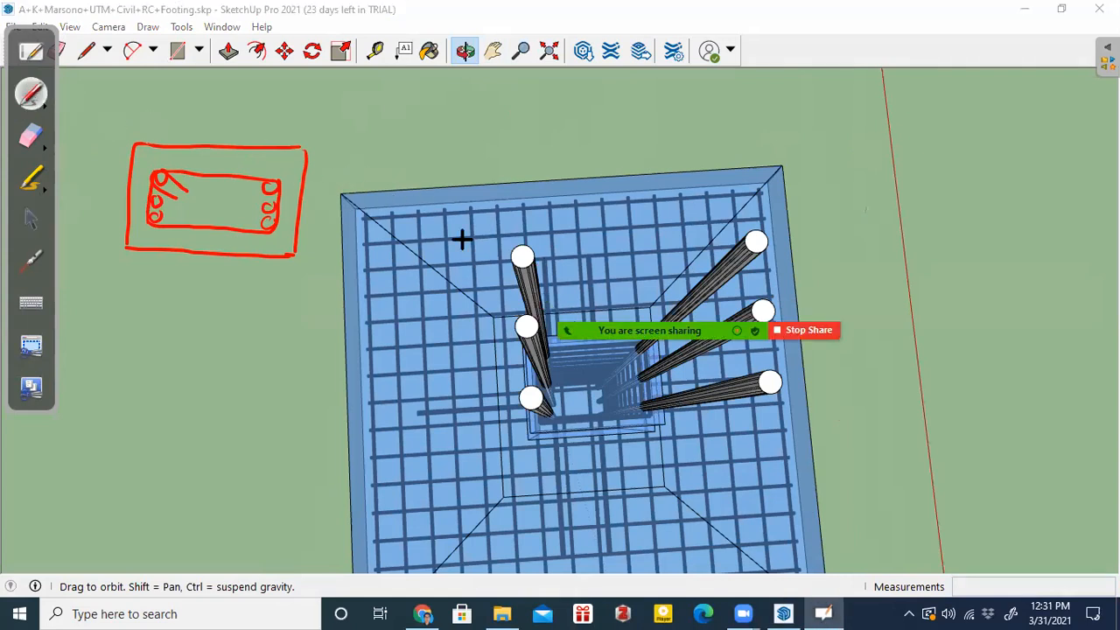
pyautogui.click(520, 254)
pyautogui.click(525, 324)
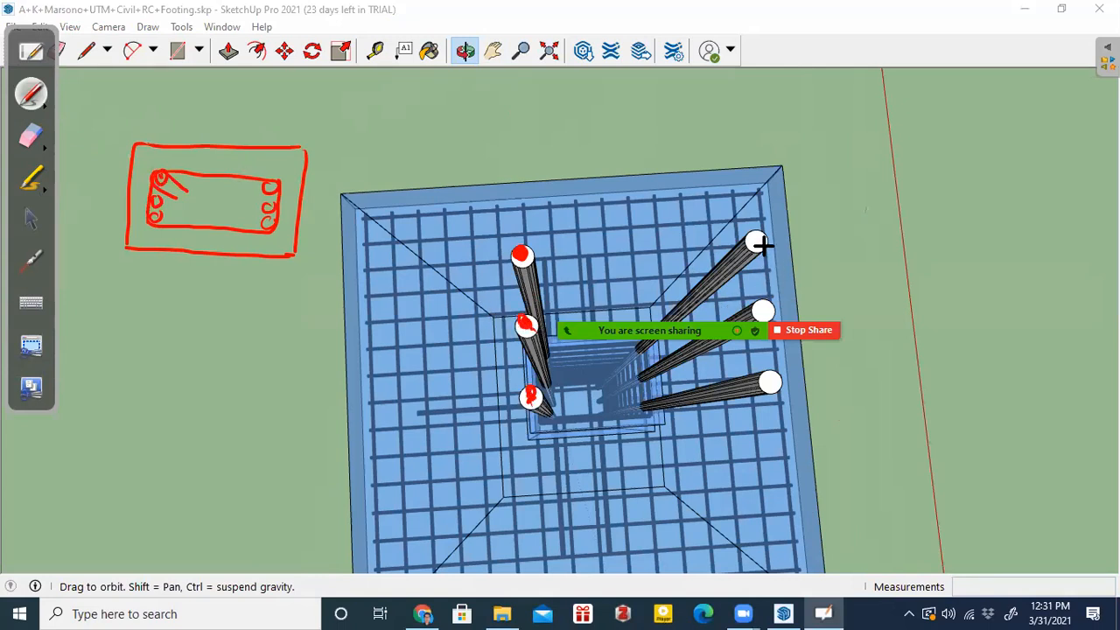
pyautogui.moveTo(759, 239); pyautogui.dragTo(760, 244)
pyautogui.moveTo(544, 336); pyautogui.dragTo(565, 340)
# Draw arrows across the gaps between tie and column edge in the section sketch, and label them "Concrete Cover or Clear Cover"
pyautogui.moveTo(208, 163); pyautogui.dragTo(220, 164)
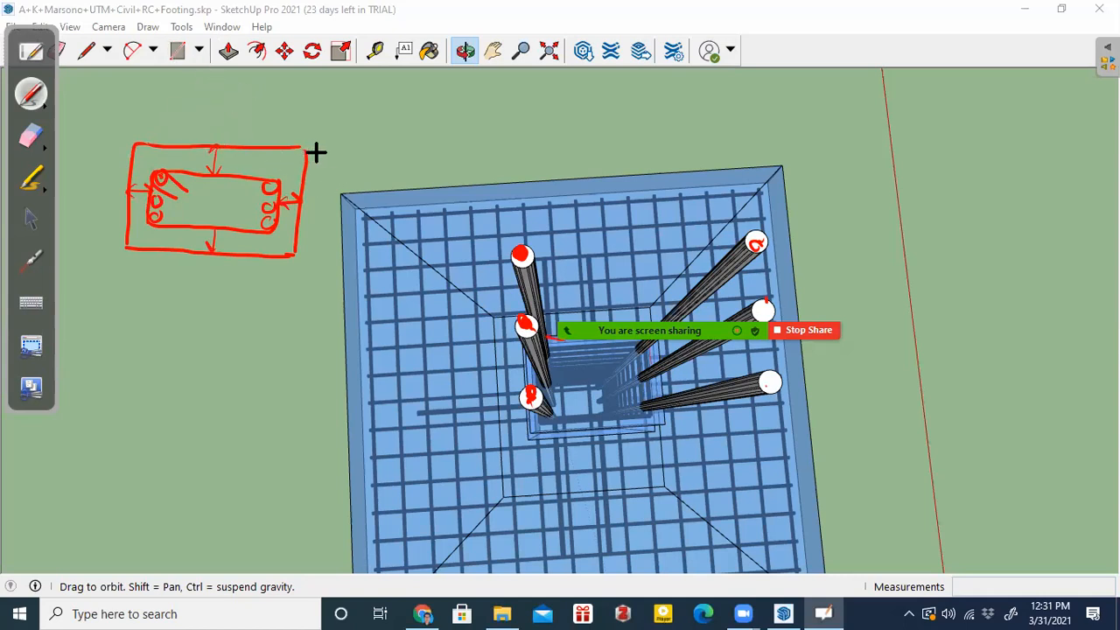
pyautogui.moveTo(262, 149)
pyautogui.mouseDown()
pyautogui.moveTo(312, 131)
pyautogui.moveTo(350, 140)
pyautogui.moveTo(404, 88)
pyautogui.moveTo(431, 106)
pyautogui.moveTo(437, 83)
pyautogui.moveTo(454, 105)
pyautogui.moveTo(518, 87)
pyautogui.moveTo(458, 144)
pyautogui.moveTo(498, 136)
pyautogui.mouseUp()
pyautogui.click(446, 159)
pyautogui.moveTo(501, 127); pyautogui.dragTo(510, 130)
pyautogui.moveTo(549, 98)
pyautogui.mouseDown()
pyautogui.moveTo(551, 126)
pyautogui.moveTo(582, 101)
pyautogui.mouseUp()
pyautogui.moveTo(584, 110); pyautogui.dragTo(603, 103)
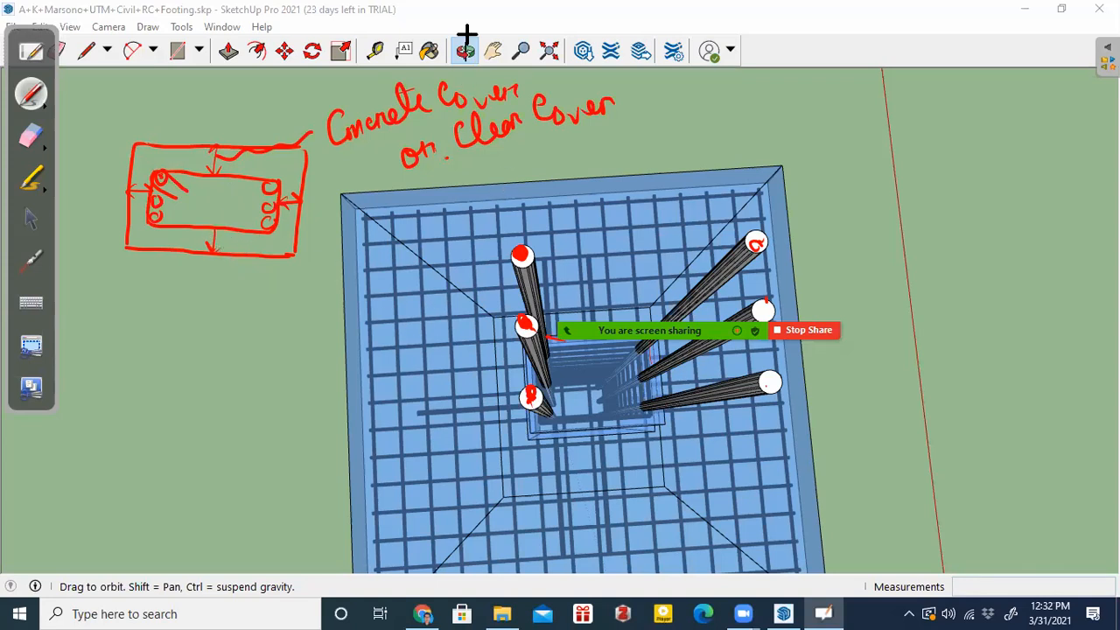
# Draw an arrow from the tie's outer edge to the concrete face in a close view of the upper column
pyautogui.click(31, 219)
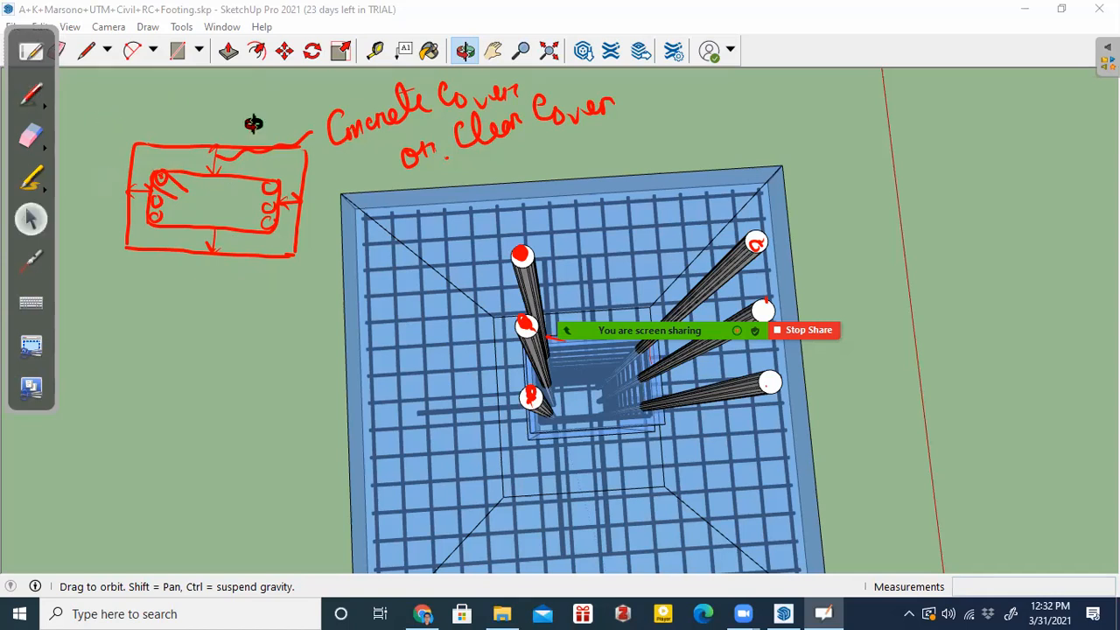
pyautogui.moveTo(529, 309); pyautogui.dragTo(560, 315)
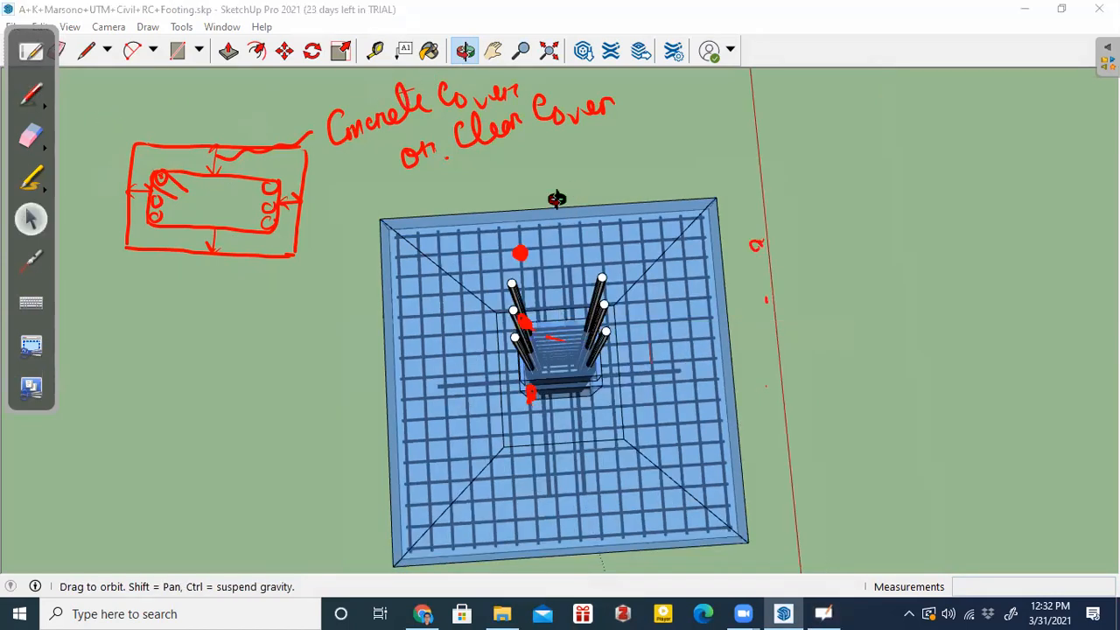
pyautogui.click(470, 56)
pyautogui.moveTo(556, 241); pyautogui.dragTo(560, 152)
pyautogui.scroll(-1, 570, 175)
pyautogui.scroll(3, 569, 175)
pyautogui.scroll(4, 569, 175)
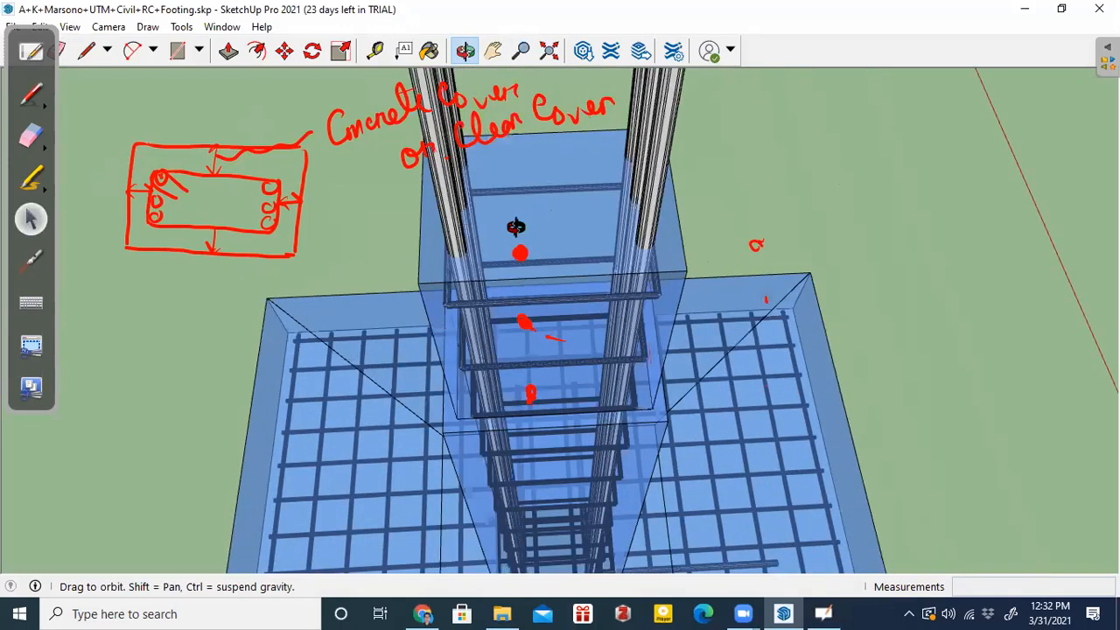
pyautogui.scroll(1, 574, 235)
pyautogui.scroll(1, 638, 240)
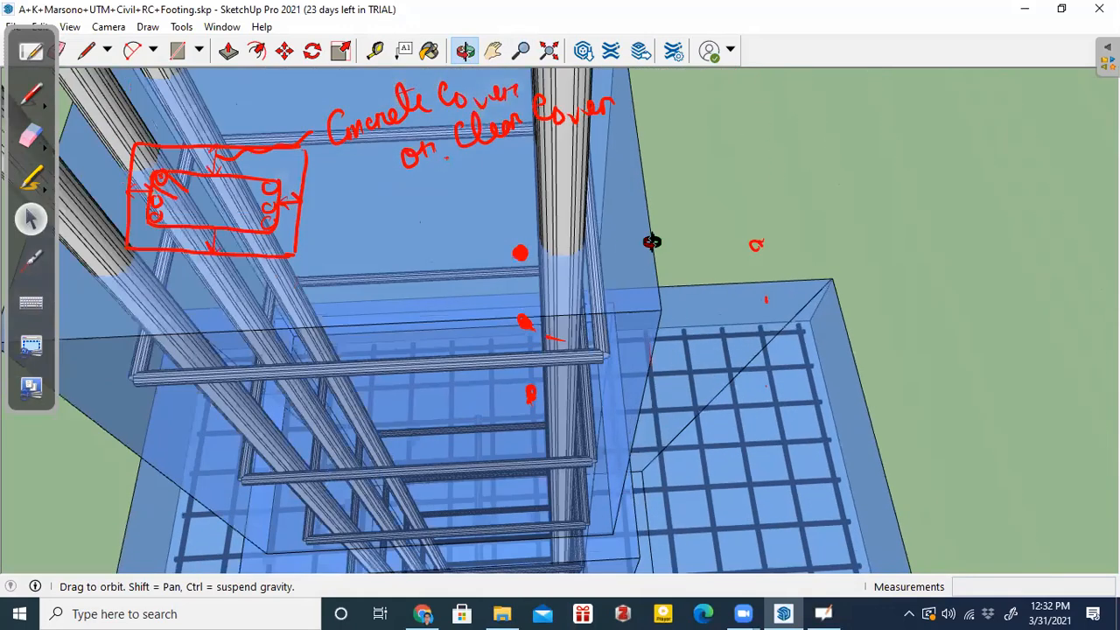
pyautogui.scroll(1, 550, 242)
pyautogui.scroll(-1, 551, 245)
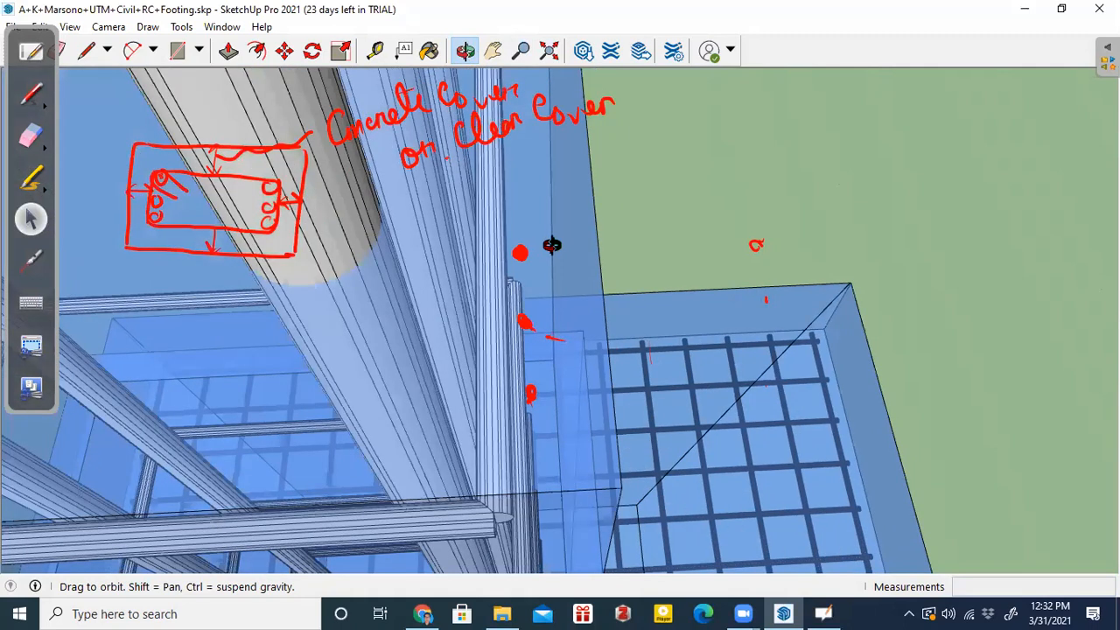
pyautogui.scroll(-1, 551, 246)
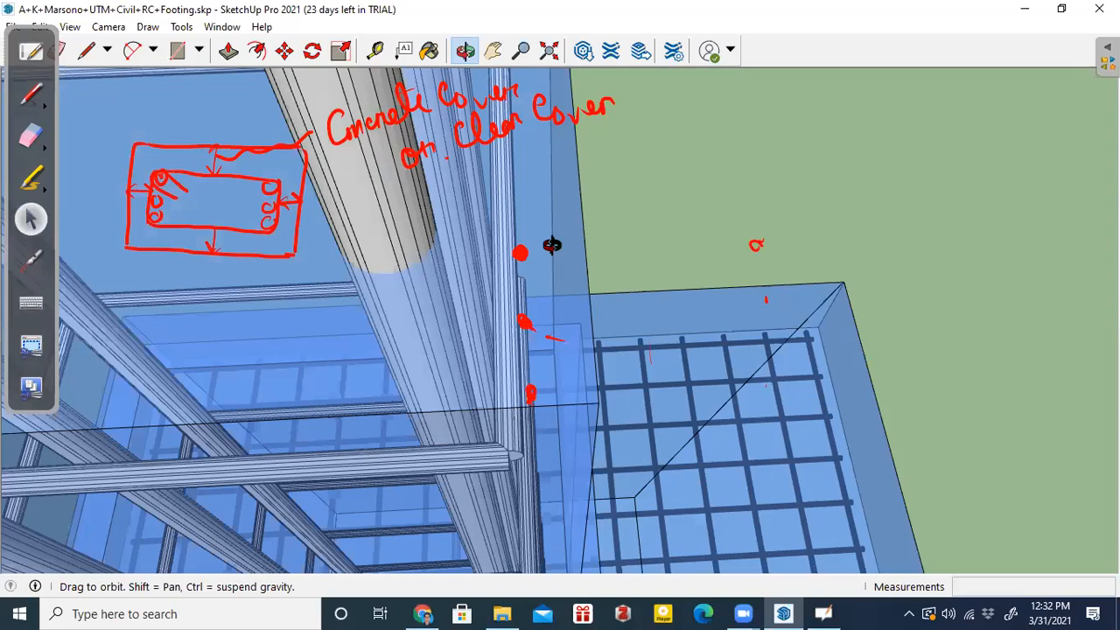
pyautogui.click(30, 101)
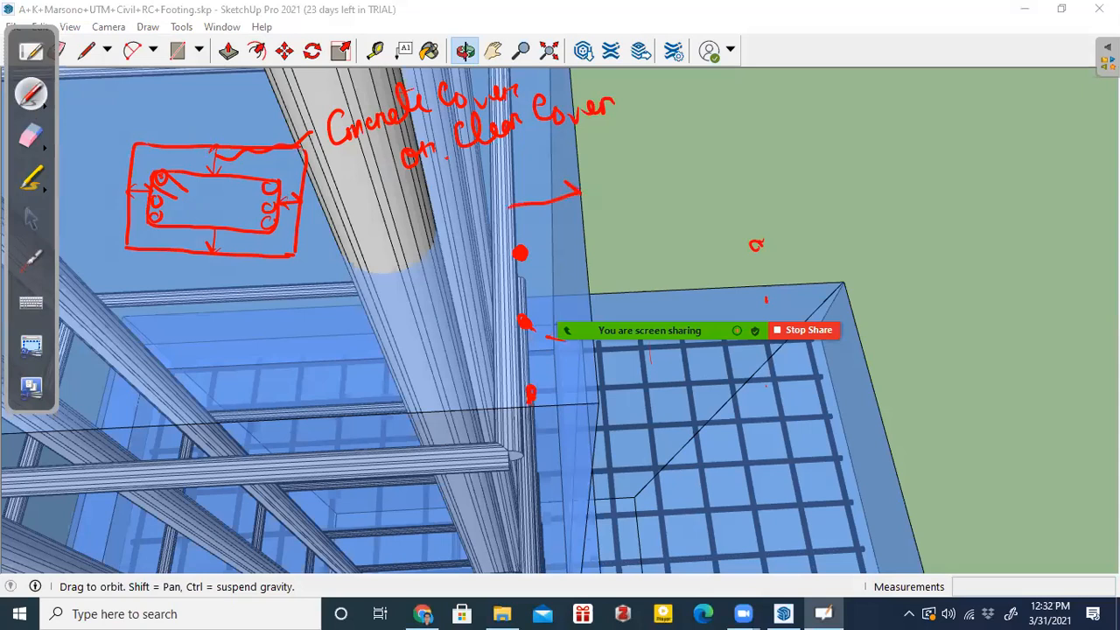
# Make the column cover arrow double-headed and add a leader labelled "Clear cover 2"-3""
pyautogui.moveTo(524, 194)
pyautogui.mouseDown()
pyautogui.moveTo(524, 217)
pyautogui.moveTo(667, 185)
pyautogui.mouseUp()
pyautogui.moveTo(674, 184); pyautogui.dragTo(705, 173)
pyautogui.moveTo(706, 162); pyautogui.dragTo(717, 169)
pyautogui.moveTo(766, 122); pyautogui.dragTo(760, 137)
pyautogui.moveTo(775, 122); pyautogui.dragTo(835, 97)
pyautogui.moveTo(782, 175); pyautogui.dragTo(798, 198)
pyautogui.moveTo(826, 142); pyautogui.dragTo(819, 171)
pyautogui.moveTo(843, 108); pyautogui.dragTo(847, 124)
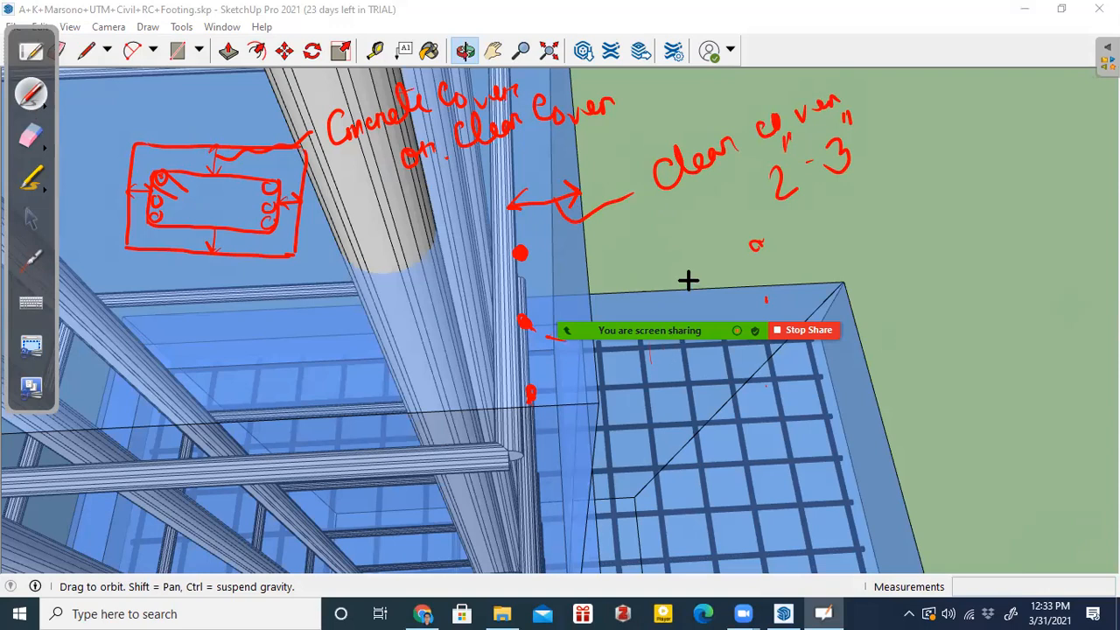
# Mark the gap between the footing's bottom mesh and its side face with a double-headed arrow, labelled 3"-4"
pyautogui.click(30, 219)
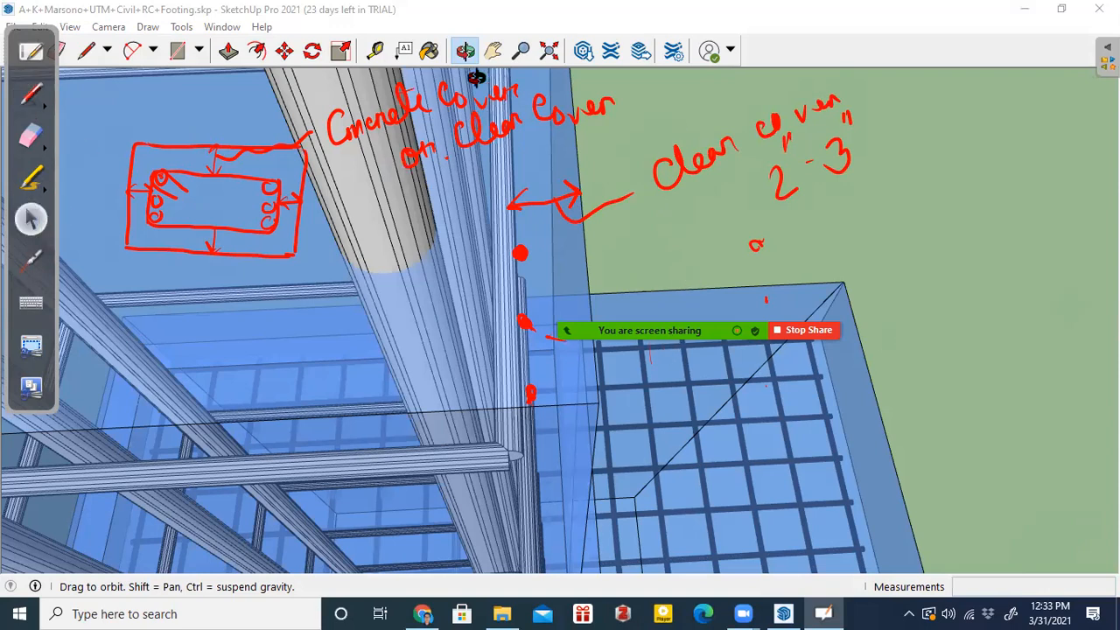
pyautogui.moveTo(559, 232)
pyautogui.mouseDown()
pyautogui.moveTo(576, 228)
pyautogui.moveTo(765, 415)
pyautogui.moveTo(776, 450)
pyautogui.moveTo(616, 356)
pyautogui.moveTo(547, 415)
pyautogui.moveTo(545, 258)
pyautogui.moveTo(507, 450)
pyautogui.mouseUp()
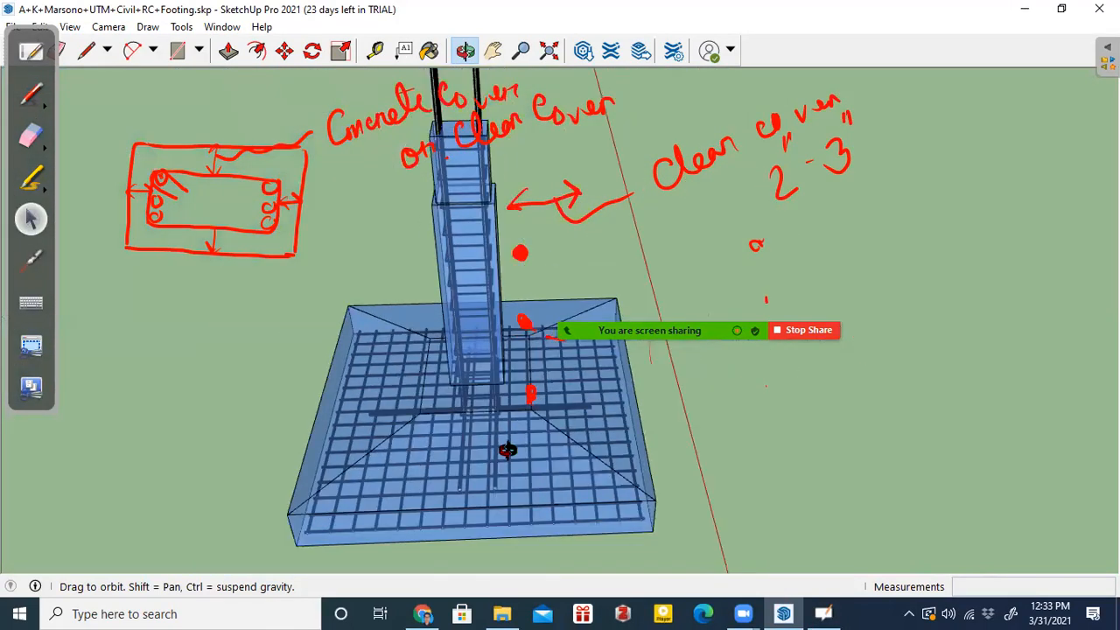
pyautogui.scroll(3, 550, 410)
pyautogui.moveTo(482, 378); pyautogui.dragTo(511, 358)
pyautogui.scroll(4, 673, 413)
pyautogui.moveTo(673, 413); pyautogui.dragTo(567, 391)
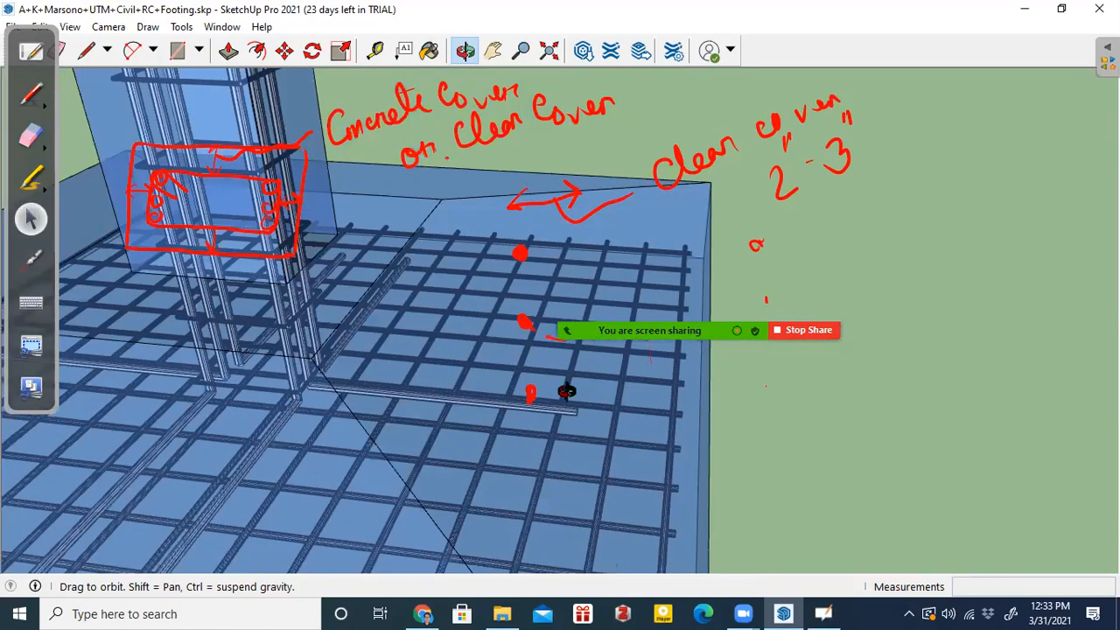
pyautogui.scroll(-5, 633, 446)
pyautogui.scroll(3, 648, 460)
pyautogui.scroll(3, 640, 464)
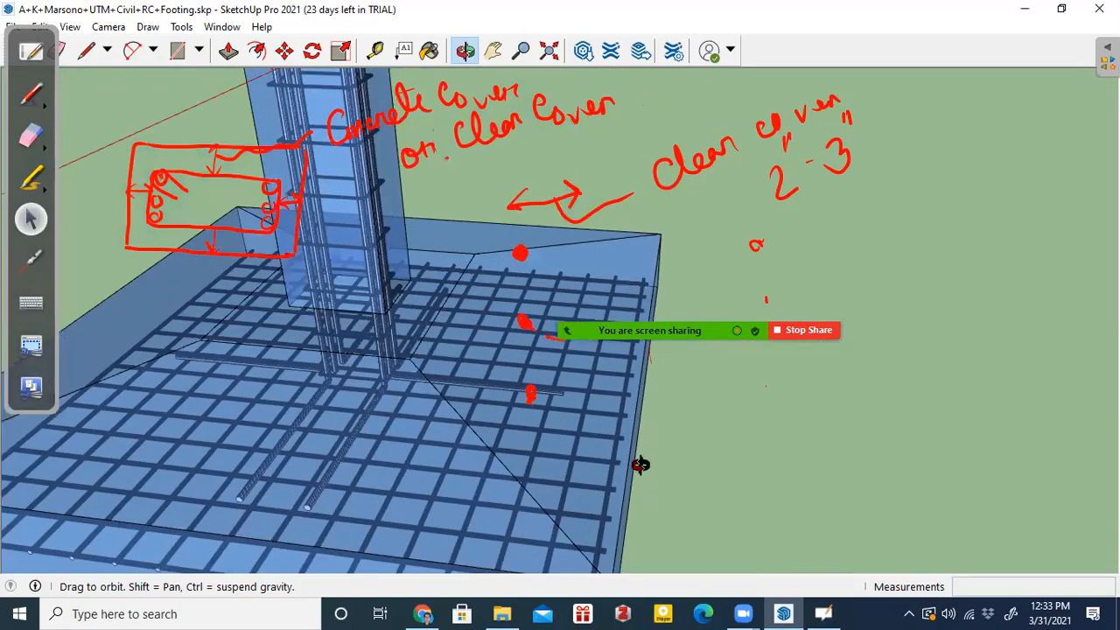
pyautogui.scroll(2, 611, 452)
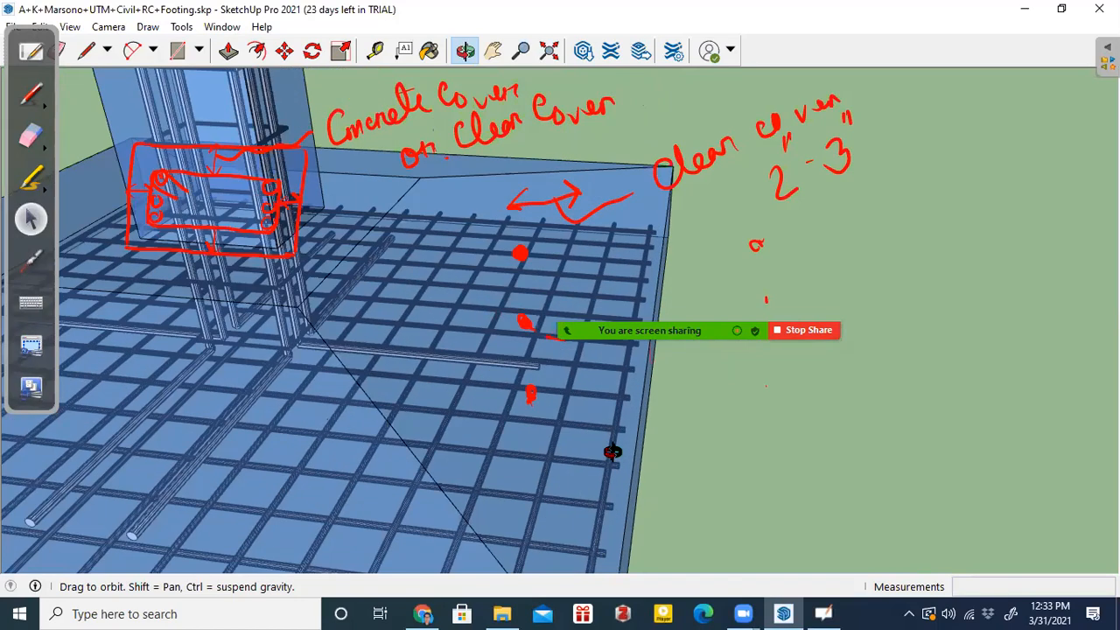
pyautogui.scroll(2, 613, 452)
pyautogui.scroll(-3, 613, 452)
pyautogui.scroll(2, 624, 502)
pyautogui.scroll(1, 623, 504)
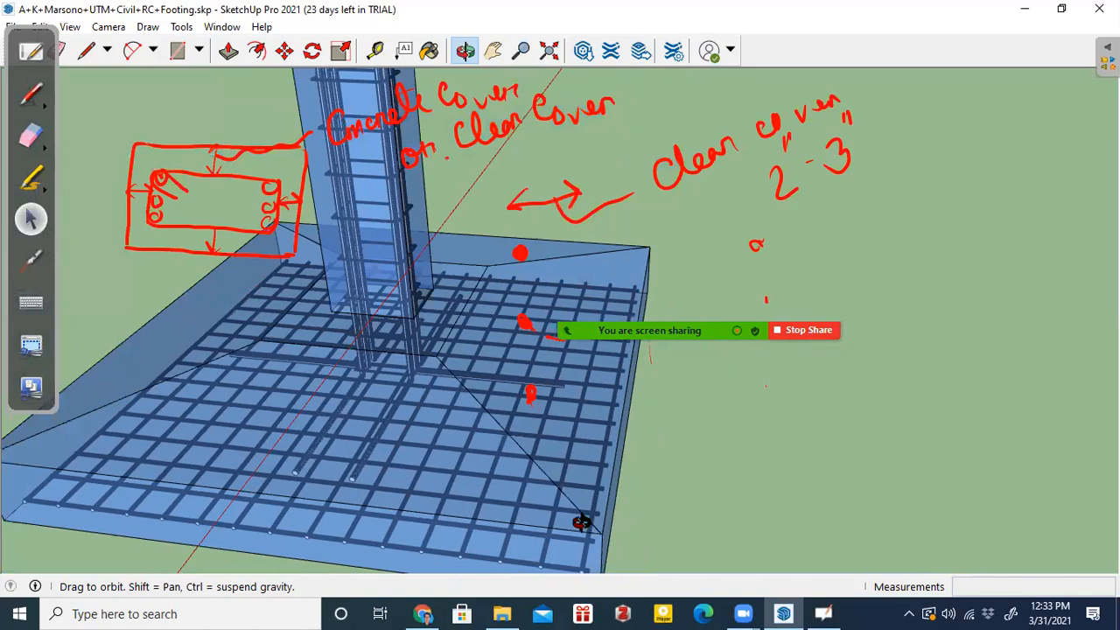
pyautogui.scroll(1, 630, 516)
pyautogui.scroll(2, 618, 440)
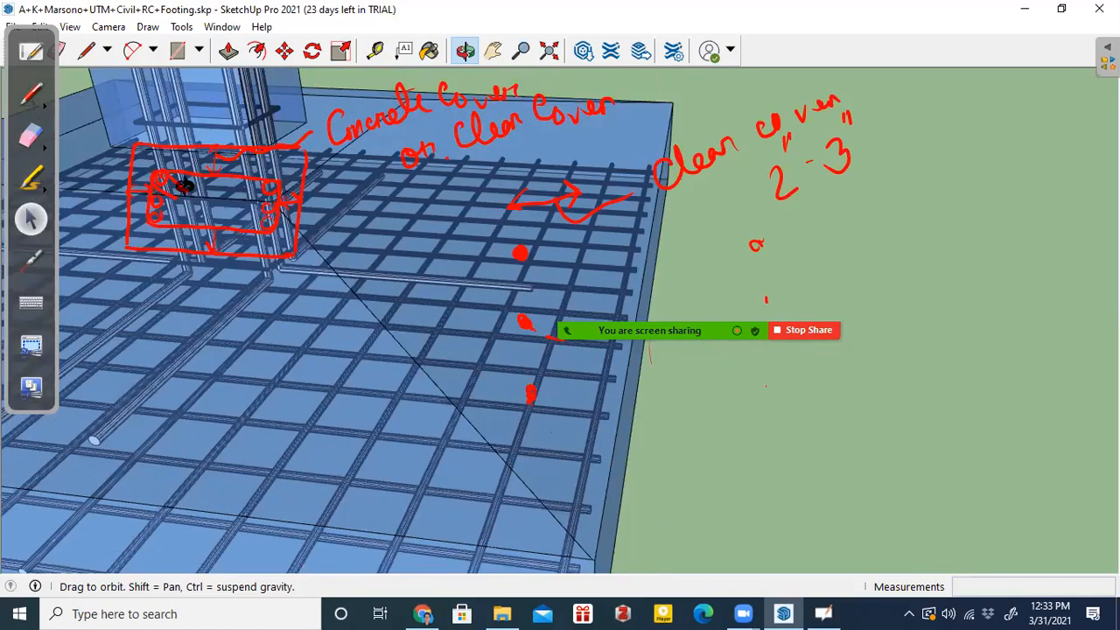
pyautogui.click(27, 98)
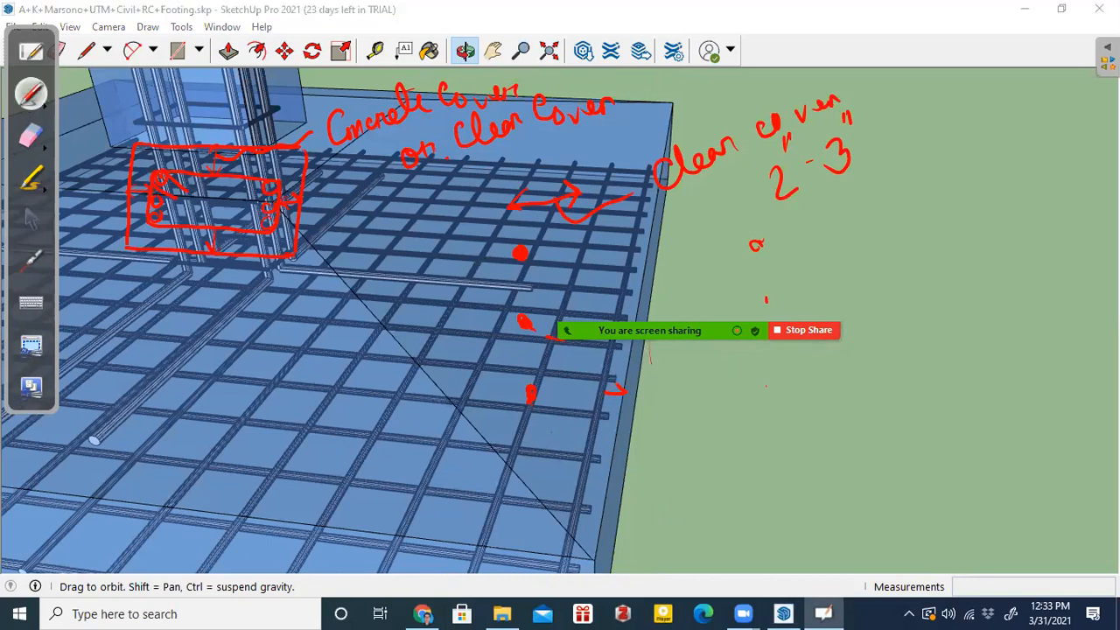
pyautogui.moveTo(654, 399)
pyautogui.mouseDown()
pyautogui.moveTo(675, 387)
pyautogui.moveTo(691, 405)
pyautogui.mouseUp()
pyautogui.moveTo(719, 382); pyautogui.dragTo(751, 369)
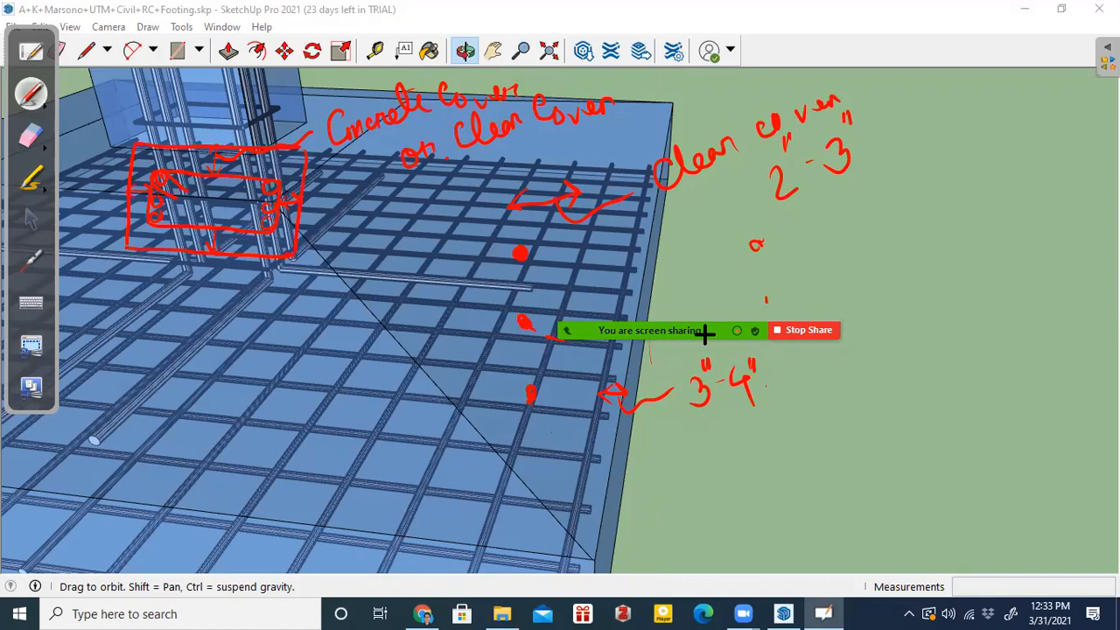
# Erase all the red cover sketches, dots and labels from the screen
pyautogui.click(31, 136)
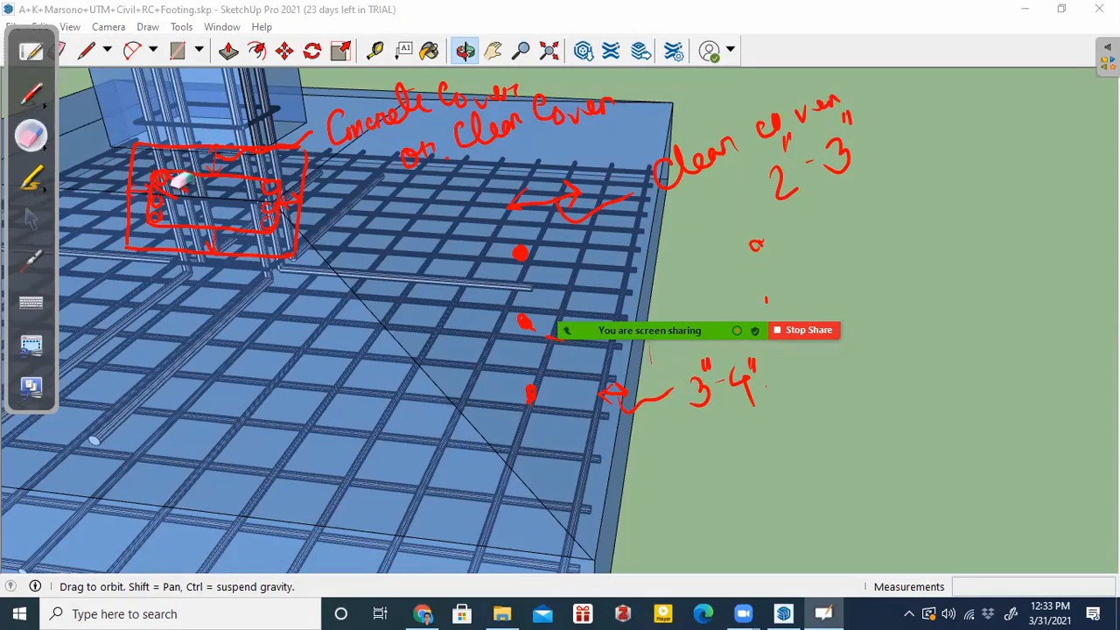
pyautogui.moveTo(149, 209)
pyautogui.mouseDown()
pyautogui.moveTo(326, 200)
pyautogui.moveTo(300, 132)
pyautogui.moveTo(458, 182)
pyautogui.moveTo(472, 346)
pyautogui.moveTo(720, 382)
pyautogui.moveTo(705, 412)
pyautogui.moveTo(870, 325)
pyautogui.mouseUp()
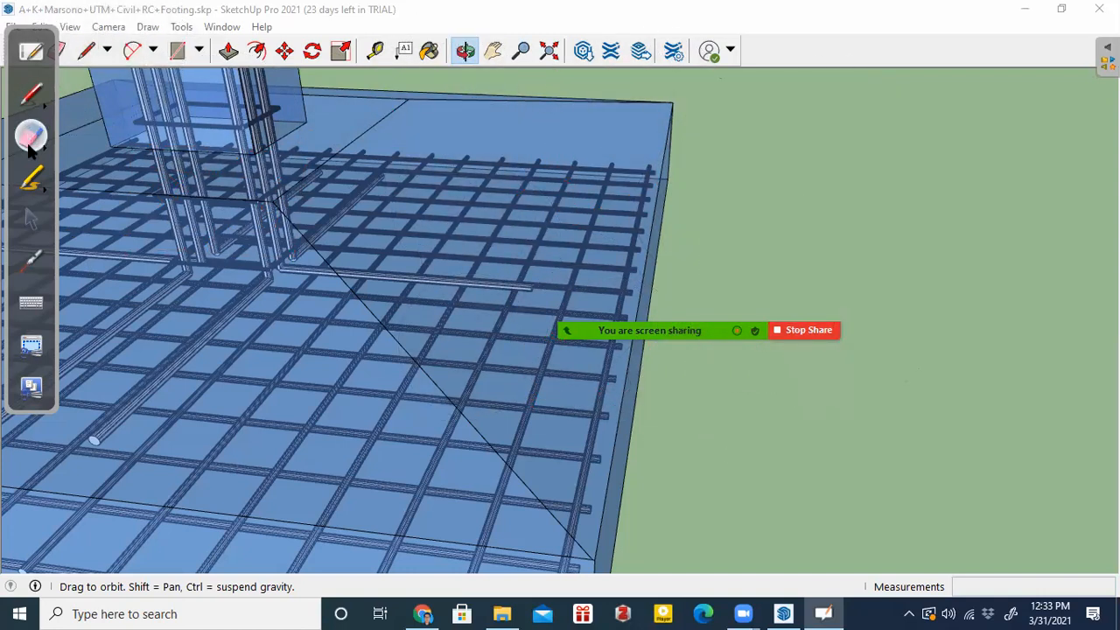
pyautogui.click(31, 219)
# Draw a red double-headed arrow between two neighbouring ties in a close view of the upper column to mark their spacing
pyautogui.scroll(-3, 825, 315)
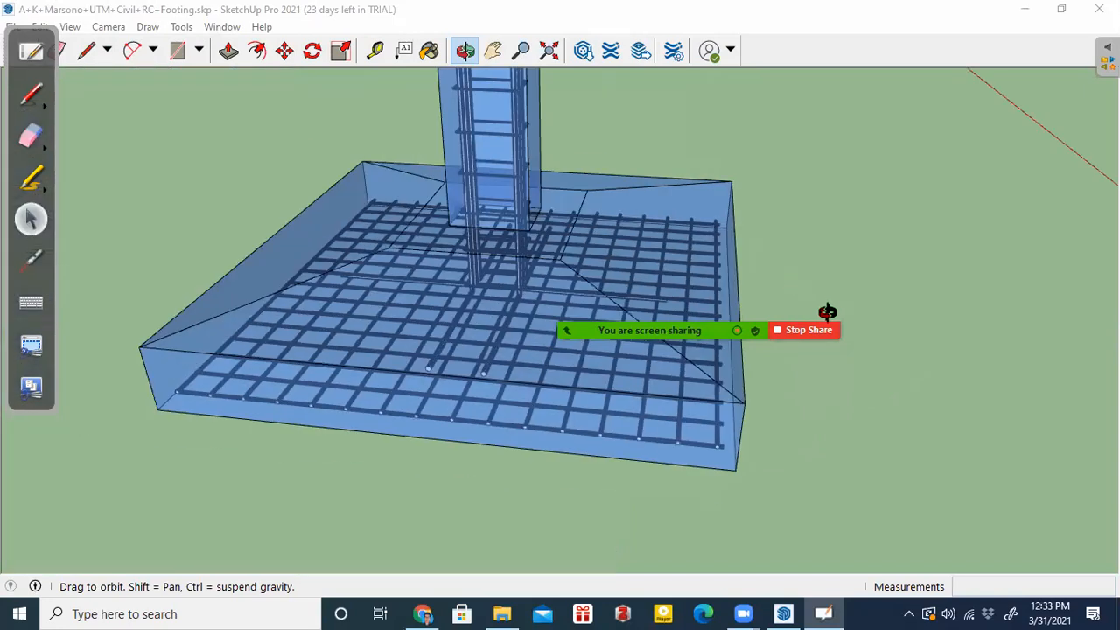
pyautogui.moveTo(555, 190)
pyautogui.mouseDown()
pyautogui.moveTo(633, 385)
pyautogui.moveTo(665, 230)
pyautogui.moveTo(478, 295)
pyautogui.mouseUp()
pyautogui.moveTo(720, 394); pyautogui.dragTo(505, 393)
pyautogui.moveTo(680, 398); pyautogui.dragTo(488, 295)
pyautogui.scroll(2, 548, 402)
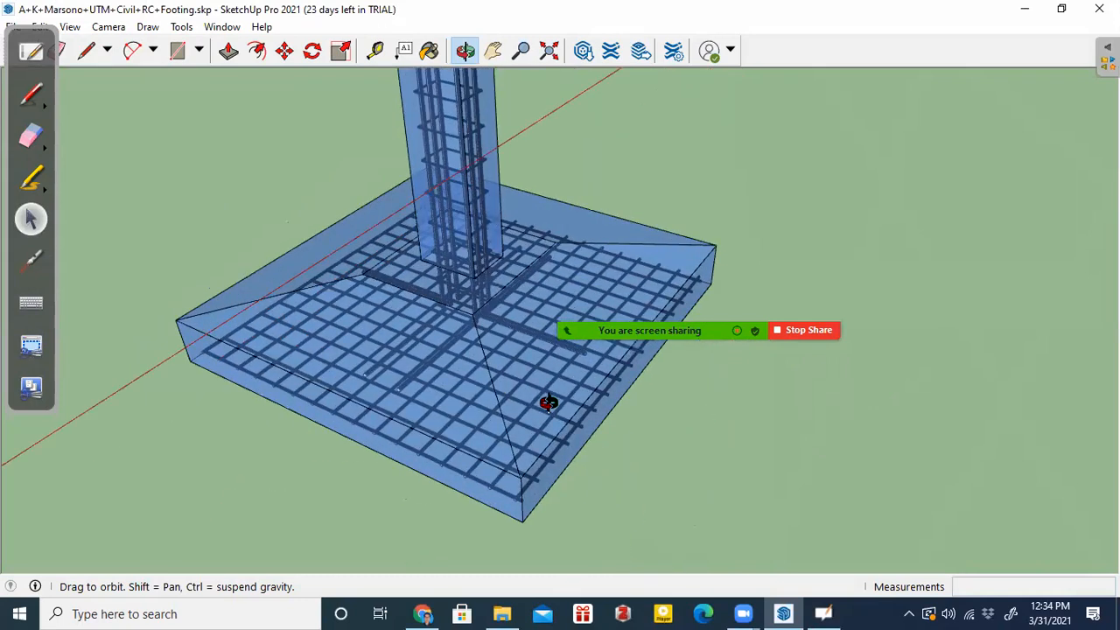
pyautogui.scroll(-3, 548, 403)
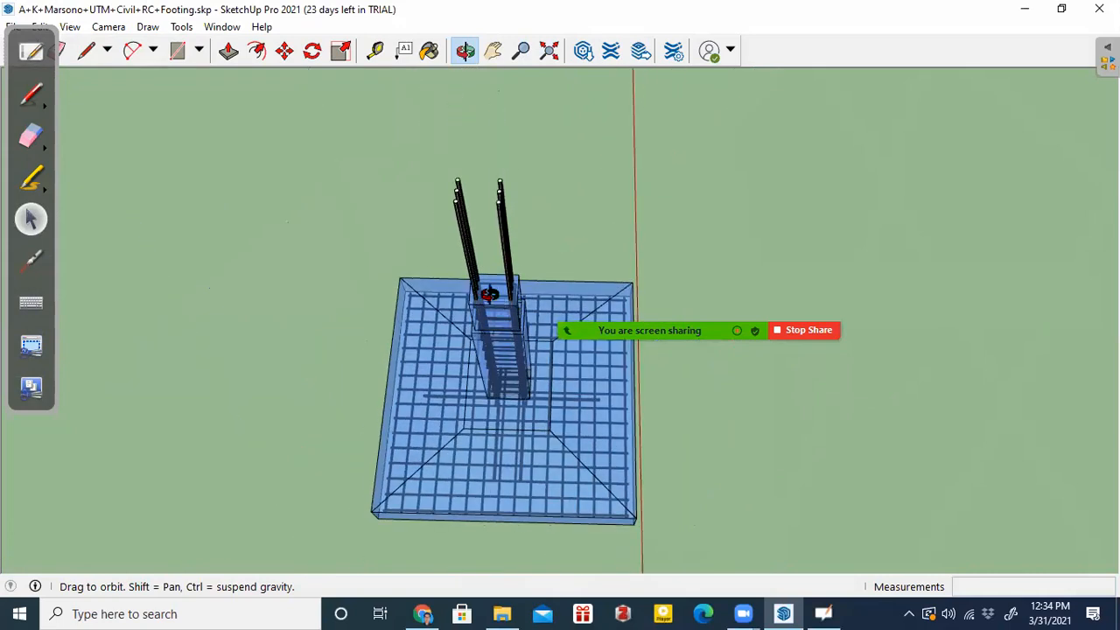
pyautogui.scroll(4, 489, 293)
pyautogui.scroll(-3, 496, 288)
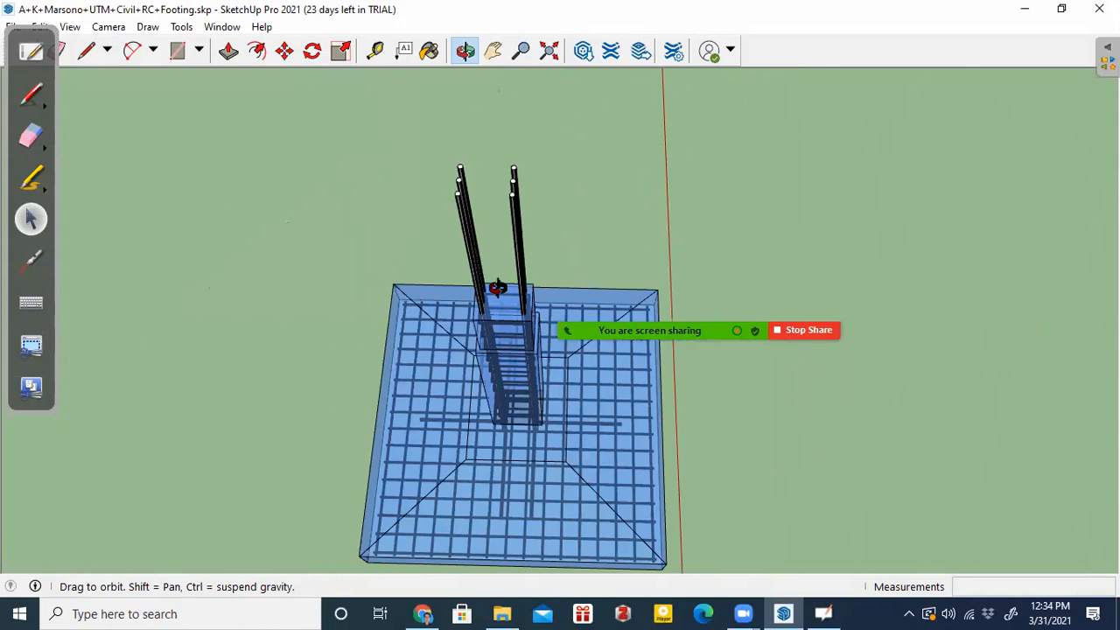
pyautogui.scroll(2, 579, 377)
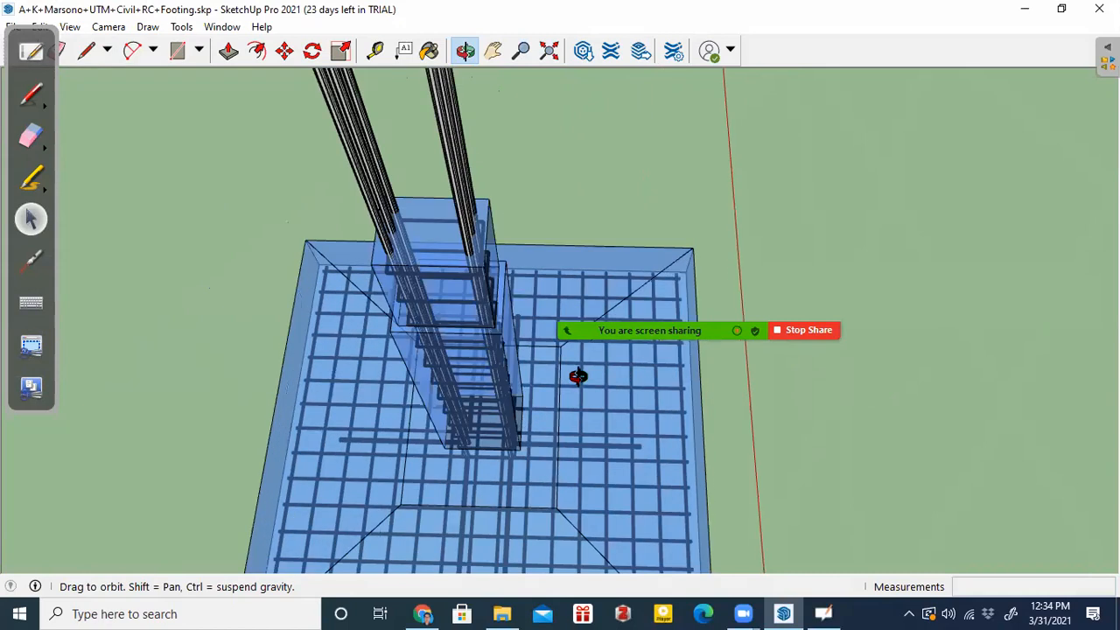
pyautogui.scroll(2, 477, 258)
pyautogui.scroll(2, 440, 278)
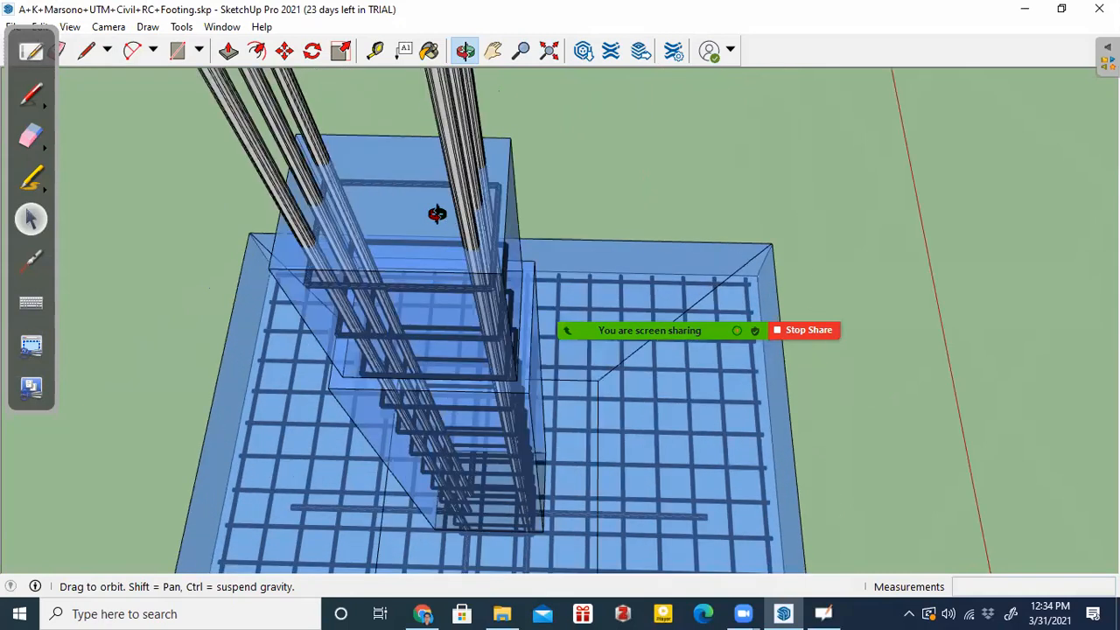
pyautogui.scroll(2, 437, 217)
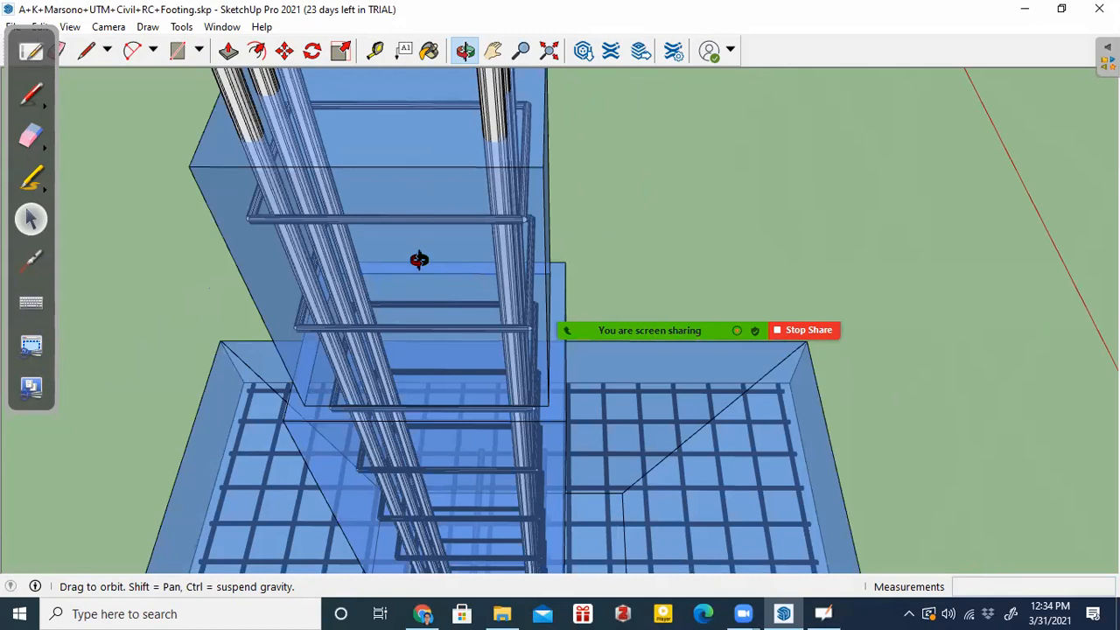
pyautogui.click(30, 98)
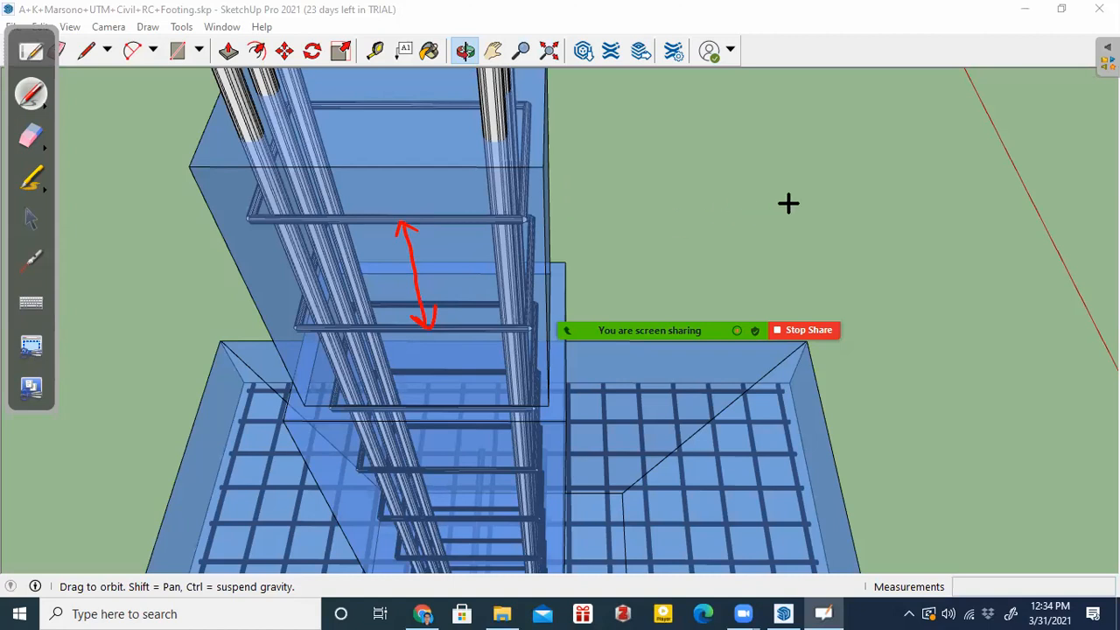
# Sketch a simply supported beam in red beside the column, with supports at both ends and a downward point load
pyautogui.moveTo(785, 138); pyautogui.dragTo(927, 130)
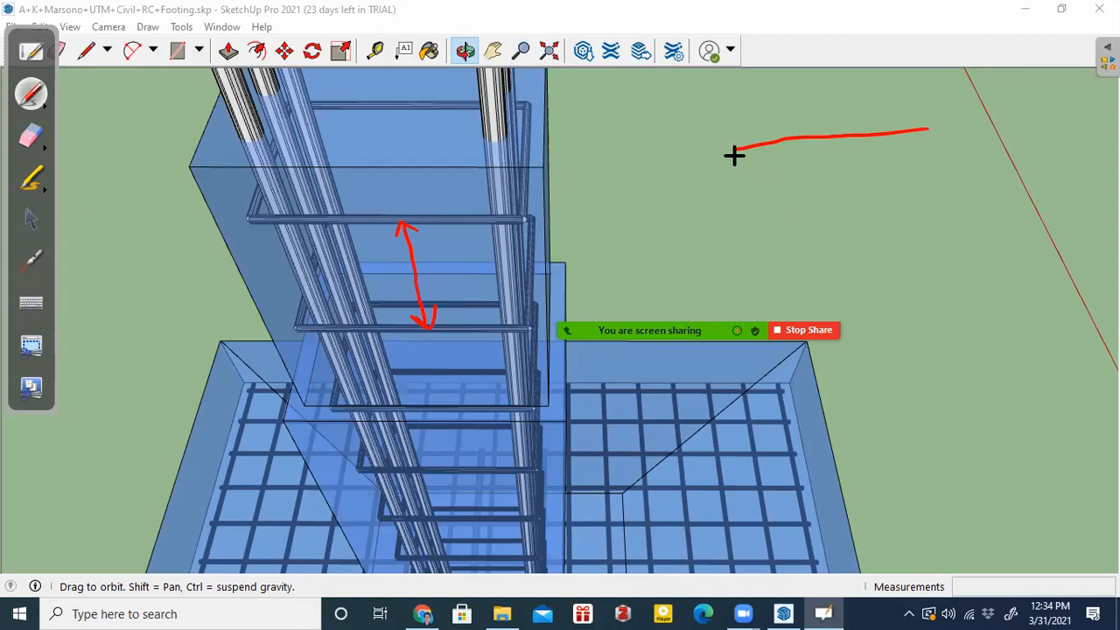
pyautogui.moveTo(735, 149); pyautogui.dragTo(752, 165)
pyautogui.moveTo(918, 137)
pyautogui.mouseDown()
pyautogui.moveTo(930, 140)
pyautogui.moveTo(906, 160)
pyautogui.mouseUp()
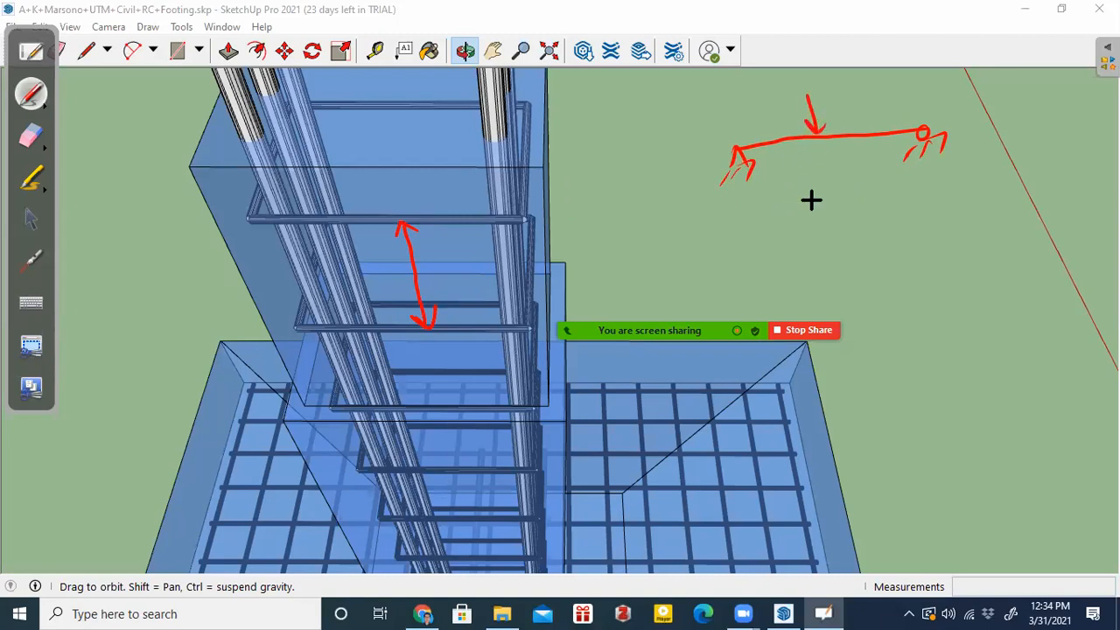
# Sketch the beam's stepped shear force diagram and its curved bending moment diagram below the beam
pyautogui.moveTo(753, 245); pyautogui.dragTo(943, 211)
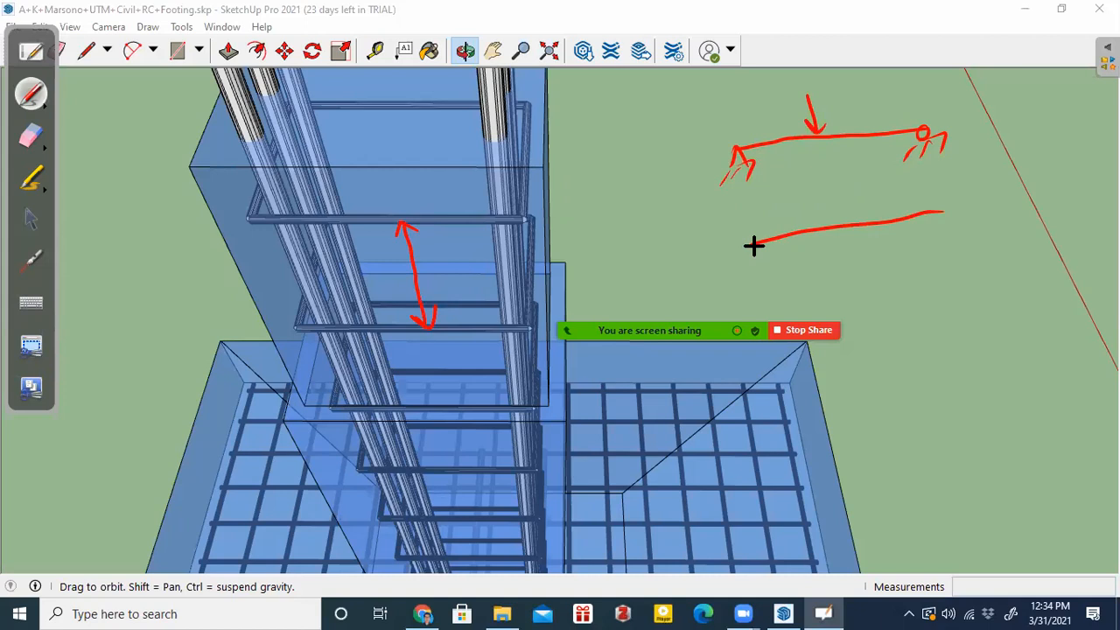
pyautogui.moveTo(784, 192); pyautogui.dragTo(830, 182)
pyautogui.moveTo(836, 179); pyautogui.dragTo(836, 203)
pyautogui.moveTo(848, 256)
pyautogui.mouseDown()
pyautogui.moveTo(936, 238)
pyautogui.moveTo(945, 208)
pyautogui.mouseUp()
pyautogui.moveTo(838, 363); pyautogui.dragTo(974, 322)
pyautogui.moveTo(845, 334); pyautogui.dragTo(934, 292)
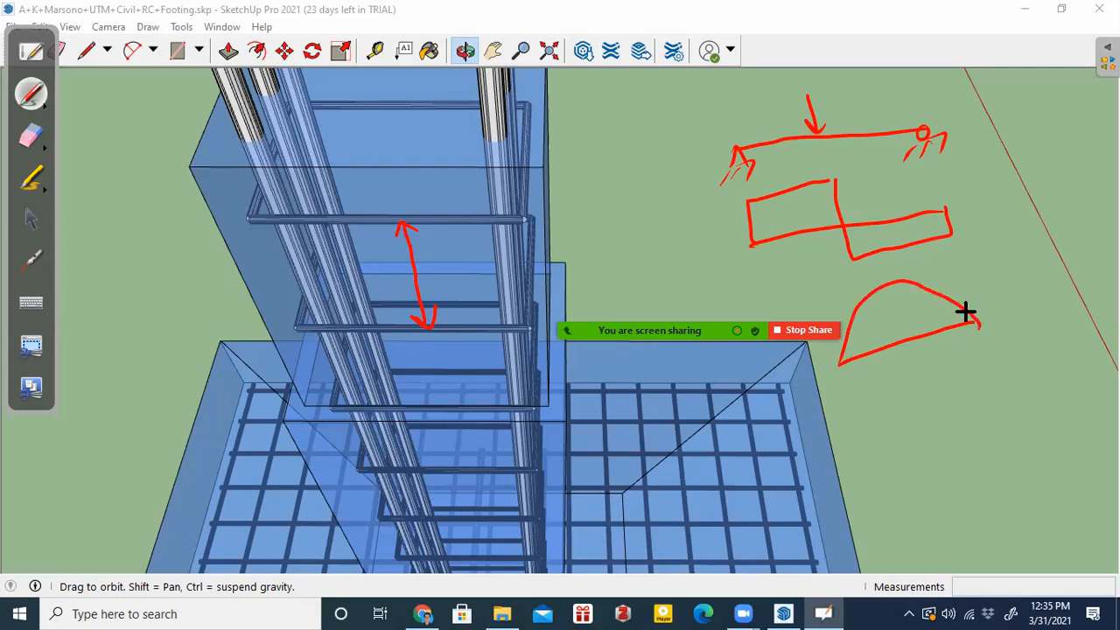
# Tick both halves of the shear diagram and label the two diagrams "SFD" and "BMD"
pyautogui.moveTo(792, 207); pyautogui.dragTo(812, 194)
pyautogui.moveTo(875, 233); pyautogui.dragTo(905, 225)
pyautogui.moveTo(988, 188)
pyautogui.mouseDown()
pyautogui.moveTo(964, 215)
pyautogui.moveTo(1012, 204)
pyautogui.mouseUp()
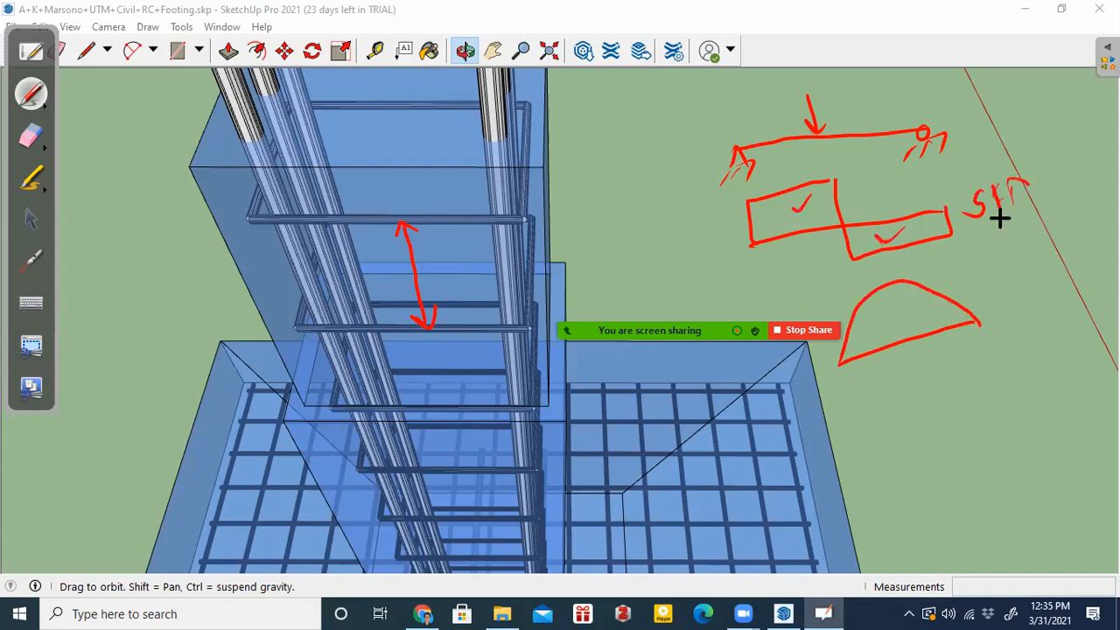
pyautogui.moveTo(986, 290); pyautogui.dragTo(983, 305)
pyautogui.moveTo(1004, 290); pyautogui.dragTo(1004, 303)
pyautogui.moveTo(1037, 268); pyautogui.dragTo(1038, 288)
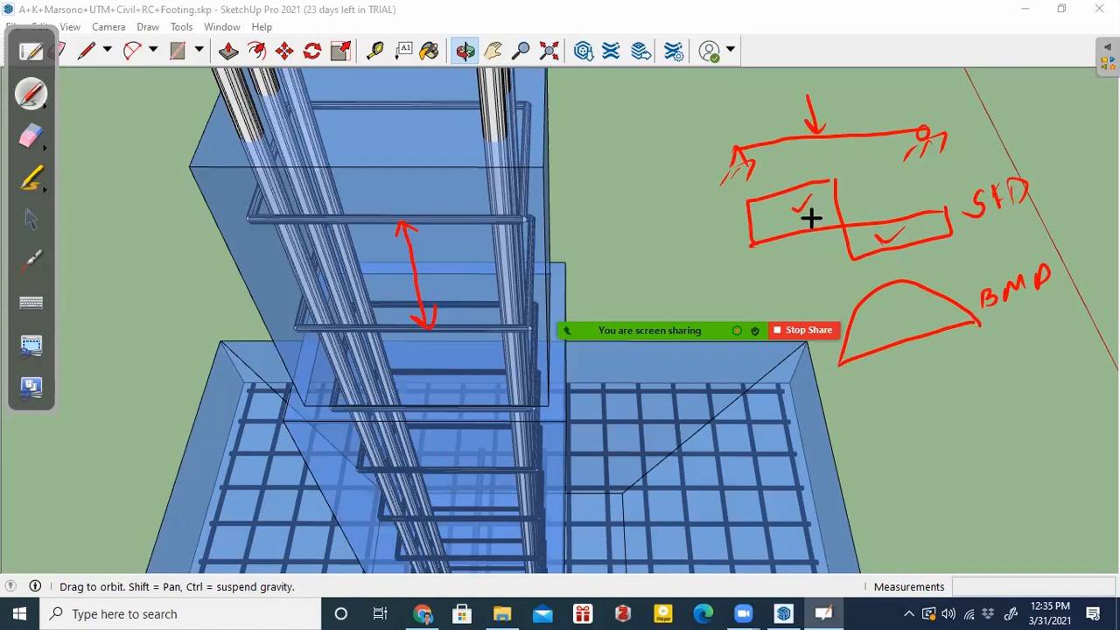
# Overlay a sloping line on the shear force diagram and circle its two end zones and its midspan crossing
pyautogui.moveTo(793, 202); pyautogui.dragTo(812, 194)
pyautogui.moveTo(753, 191); pyautogui.dragTo(760, 203)
pyautogui.moveTo(941, 210); pyautogui.dragTo(947, 216)
pyautogui.moveTo(774, 203); pyautogui.dragTo(878, 242)
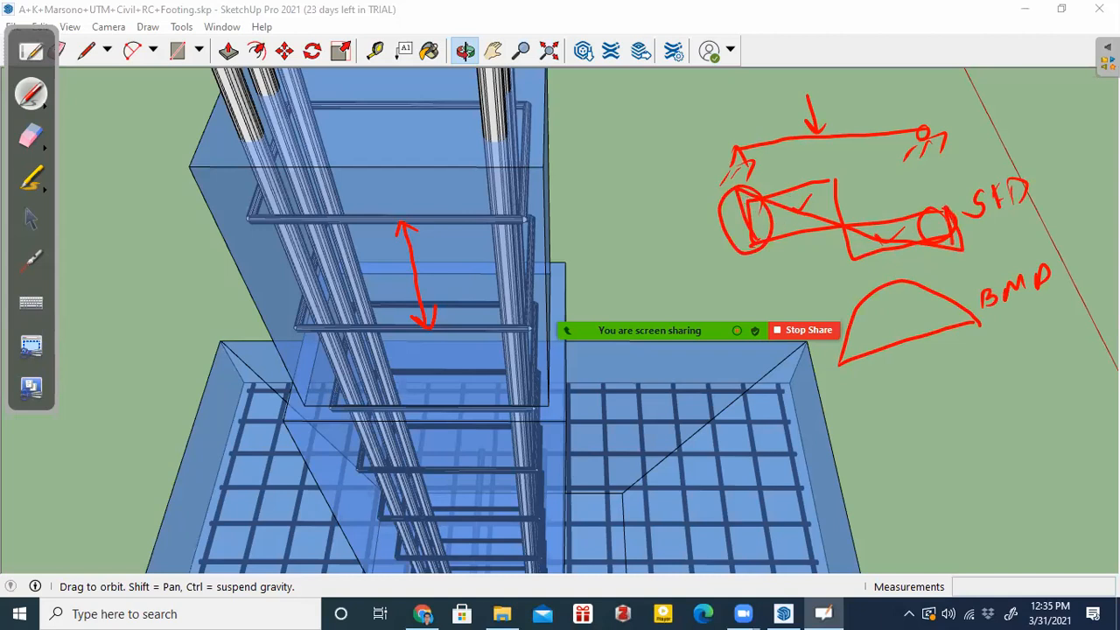
pyautogui.moveTo(780, 202); pyautogui.dragTo(958, 252)
pyautogui.moveTo(758, 185)
pyautogui.mouseDown()
pyautogui.moveTo(763, 223)
pyautogui.moveTo(720, 187)
pyautogui.mouseUp()
pyautogui.moveTo(957, 210)
pyautogui.mouseDown()
pyautogui.moveTo(921, 198)
pyautogui.moveTo(948, 250)
pyautogui.mouseUp()
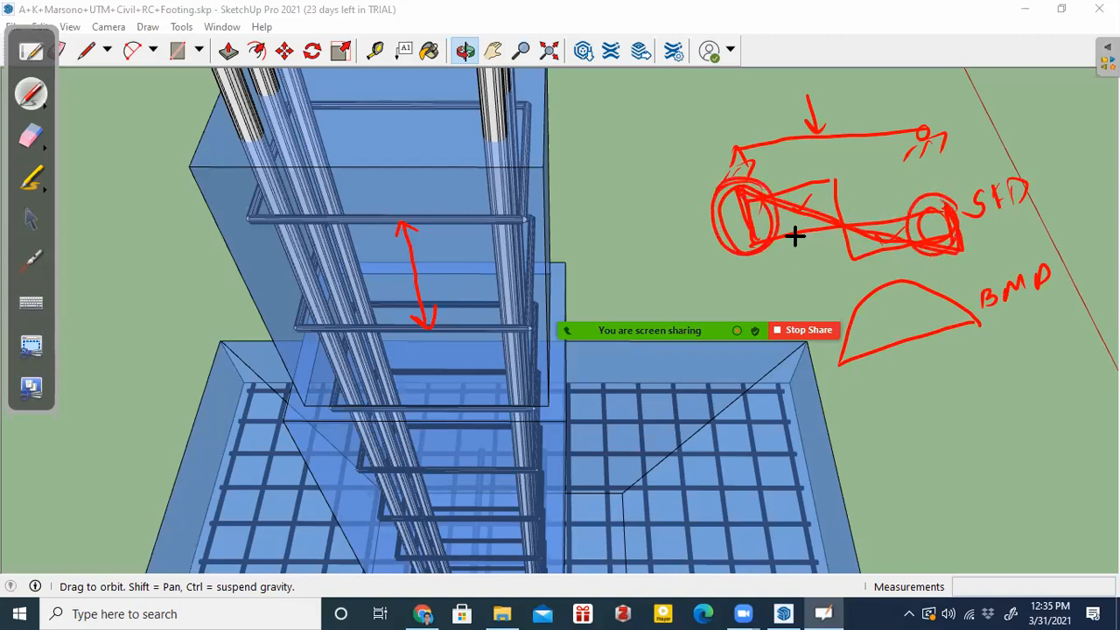
pyautogui.moveTo(831, 241); pyautogui.dragTo(849, 225)
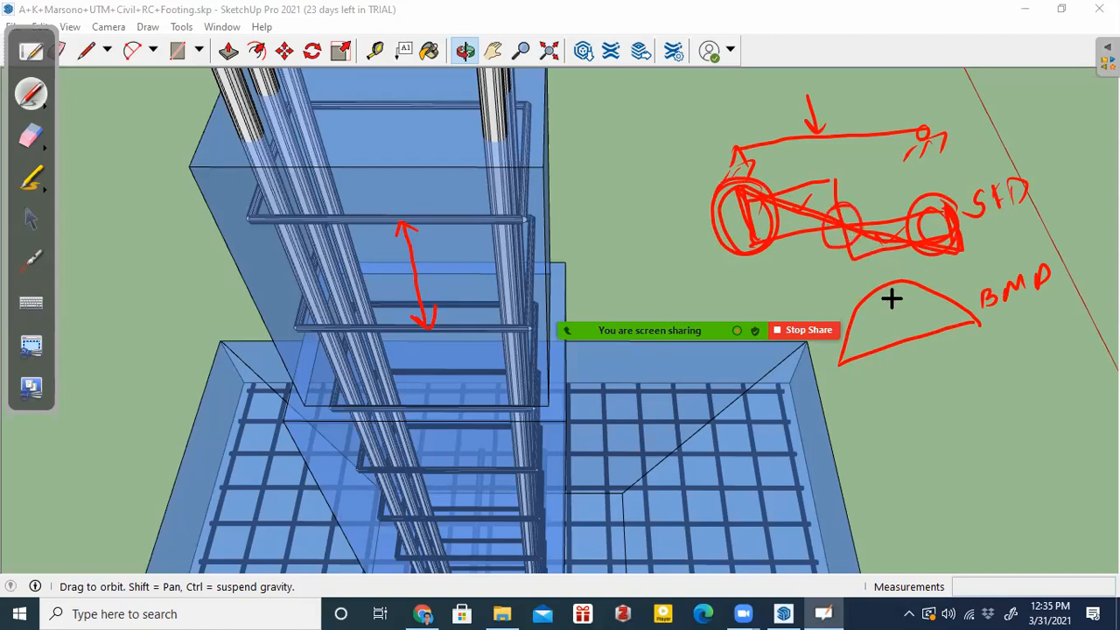
# Mark the peak of the bending moment diagram with thick vertical strokes and circle the "SFD" label
pyautogui.moveTo(885, 278); pyautogui.dragTo(894, 340)
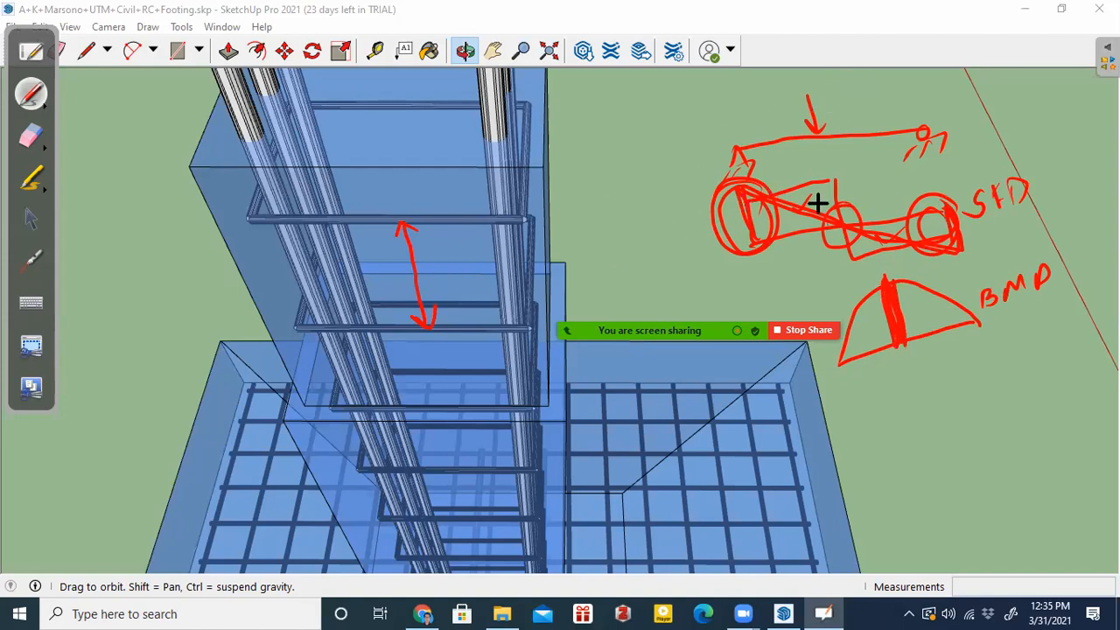
pyautogui.moveTo(960, 210)
pyautogui.mouseDown()
pyautogui.moveTo(980, 171)
pyautogui.moveTo(958, 188)
pyautogui.mouseUp()
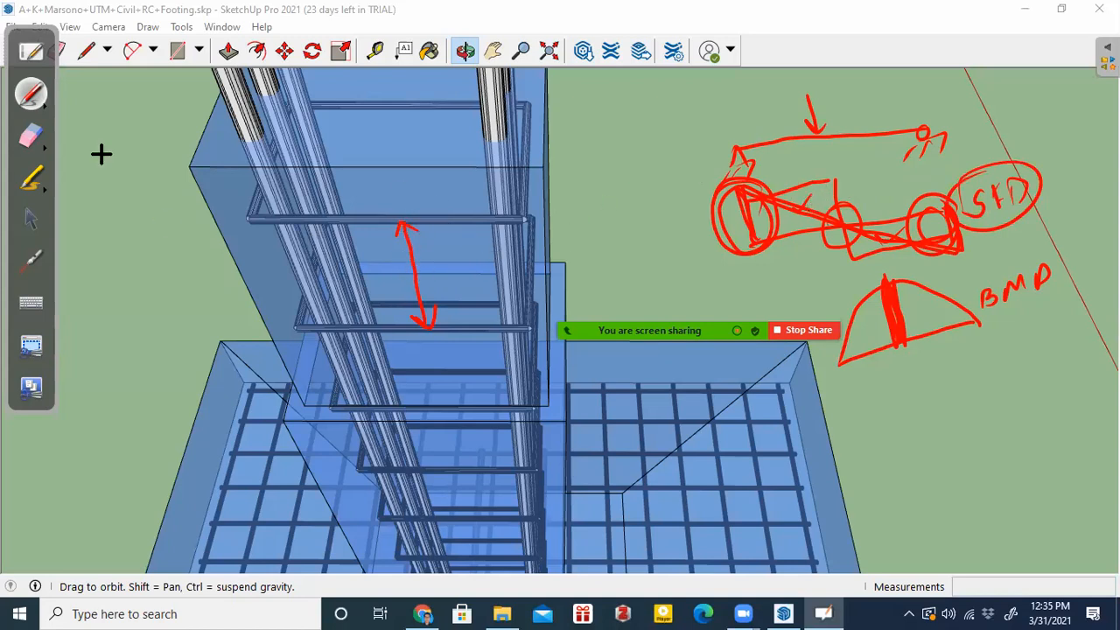
# Erase the beam, shear and moment sketches and the tie-spacing arrow on the column
pyautogui.click(31, 137)
pyautogui.moveTo(616, 103)
pyautogui.mouseDown()
pyautogui.moveTo(793, 144)
pyautogui.moveTo(843, 226)
pyautogui.moveTo(975, 305)
pyautogui.mouseUp()
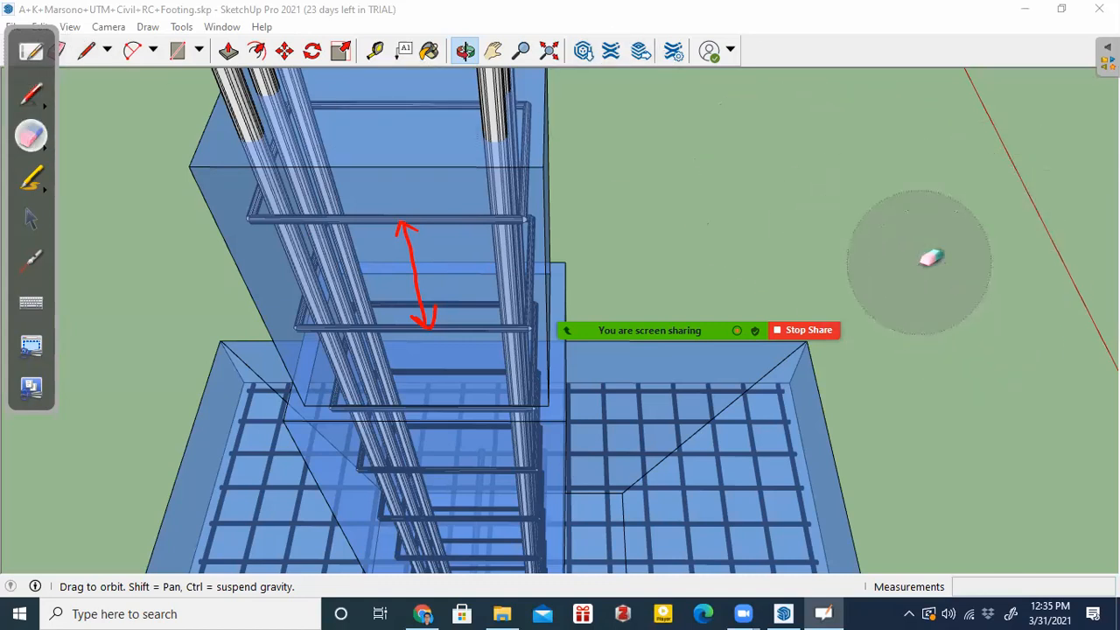
pyautogui.moveTo(345, 204)
pyautogui.mouseDown()
pyautogui.moveTo(423, 297)
pyautogui.moveTo(445, 238)
pyautogui.mouseUp()
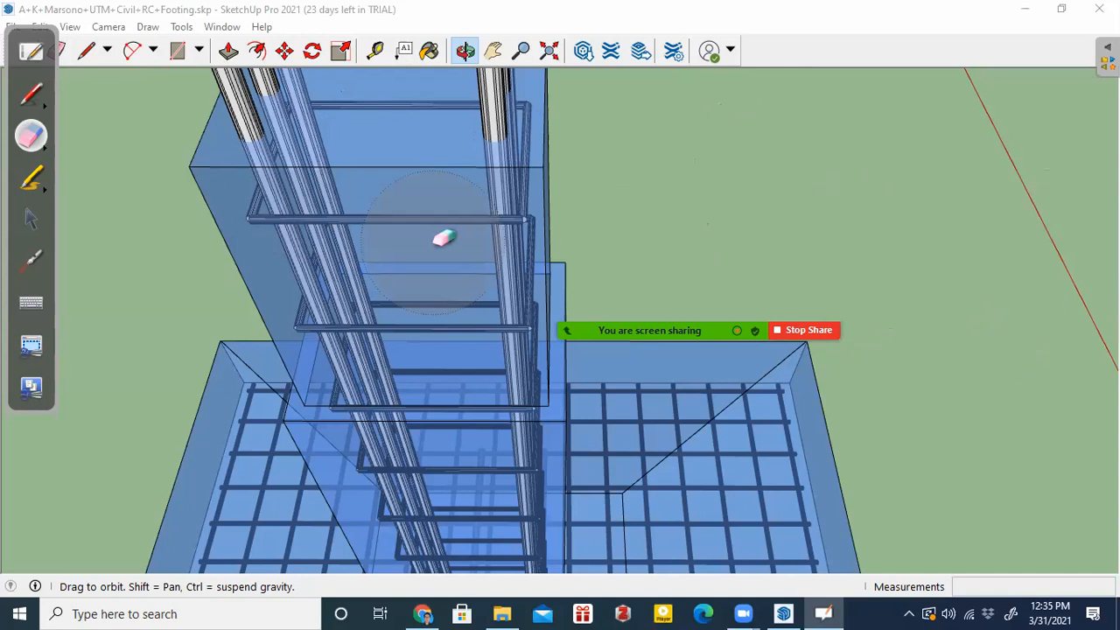
# Examine the column's bars and ties above the footing from several distances and angles
pyautogui.click(32, 218)
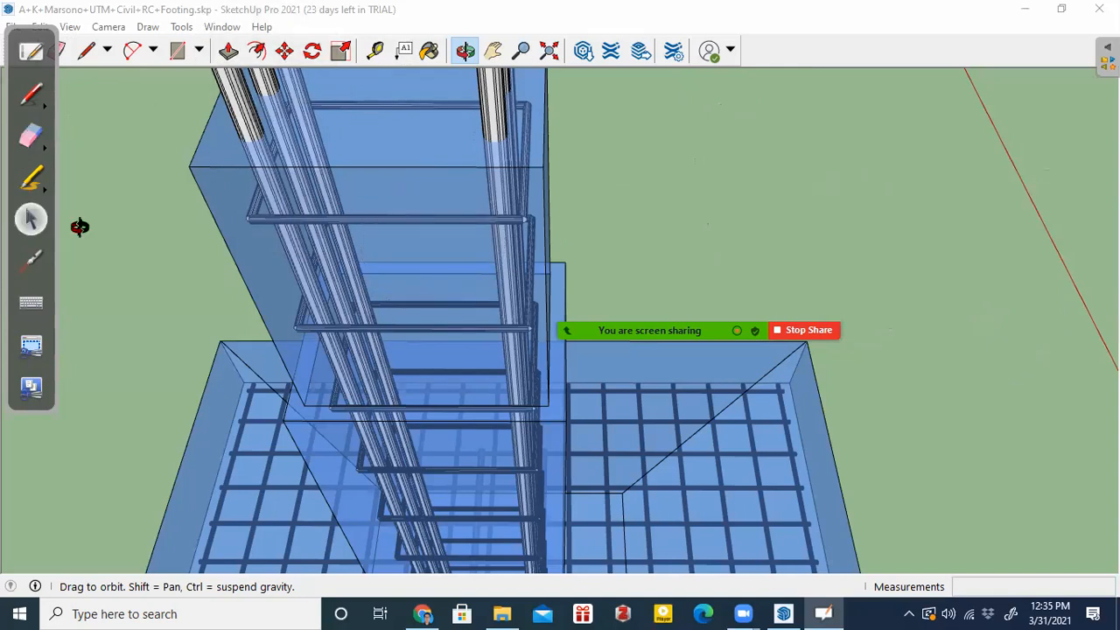
pyautogui.scroll(-5, 542, 306)
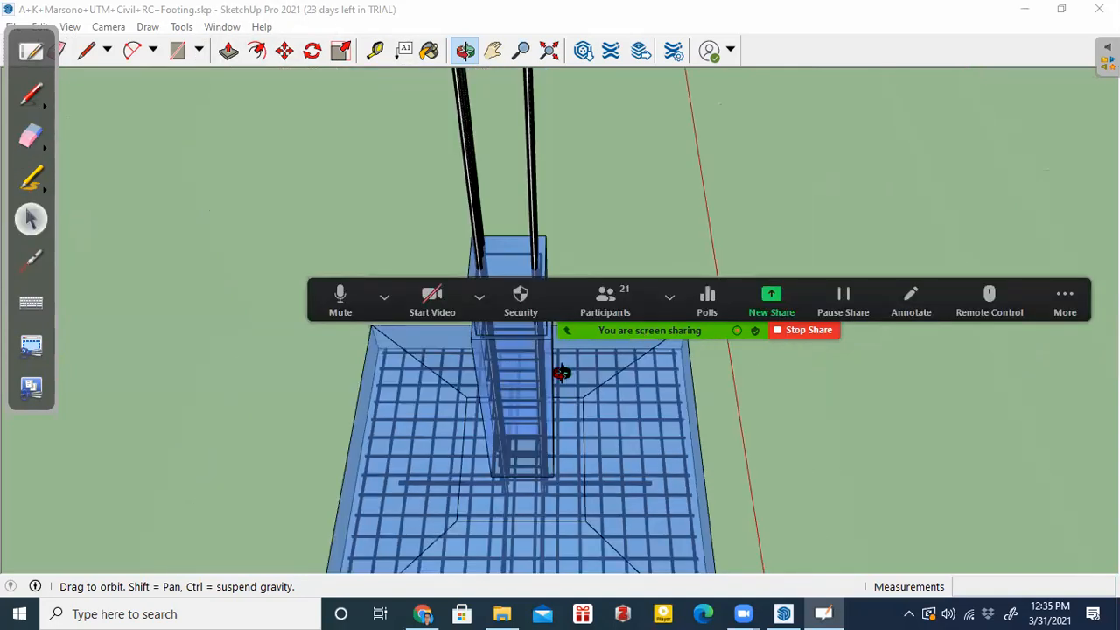
pyautogui.scroll(-2, 564, 385)
pyautogui.scroll(3, 577, 481)
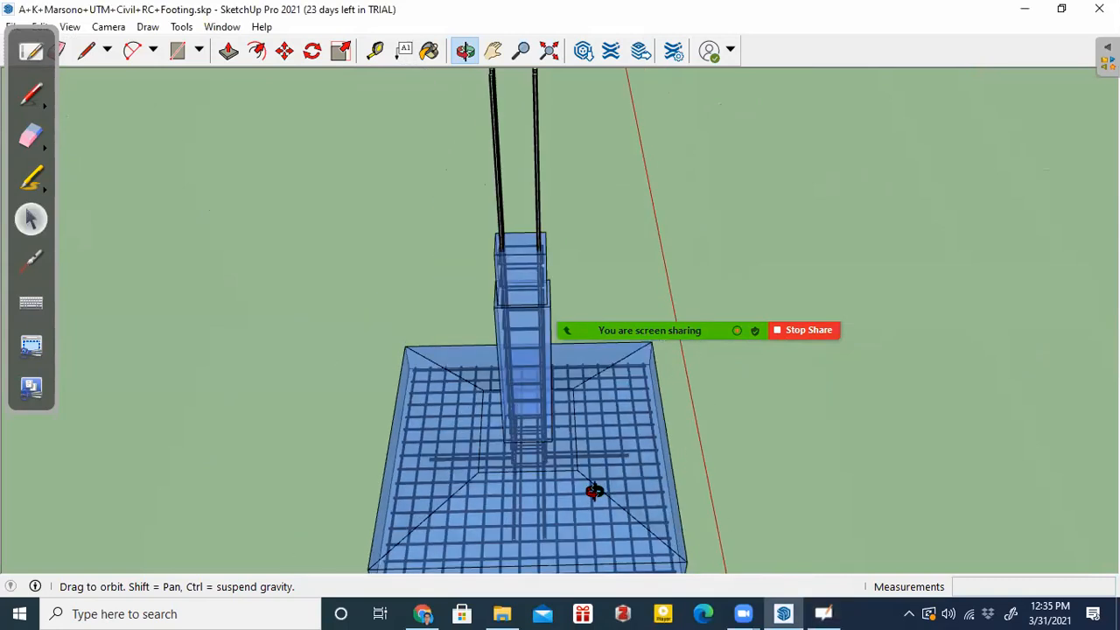
pyautogui.scroll(-2, 560, 405)
pyautogui.scroll(3, 525, 302)
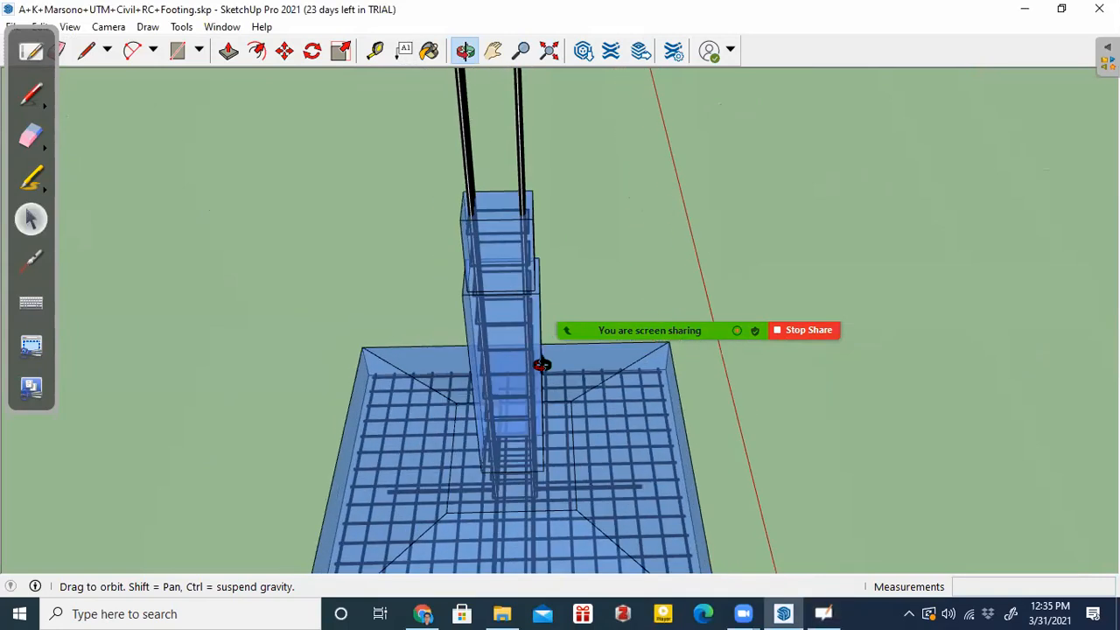
pyautogui.scroll(2, 499, 320)
pyautogui.scroll(-2, 470, 297)
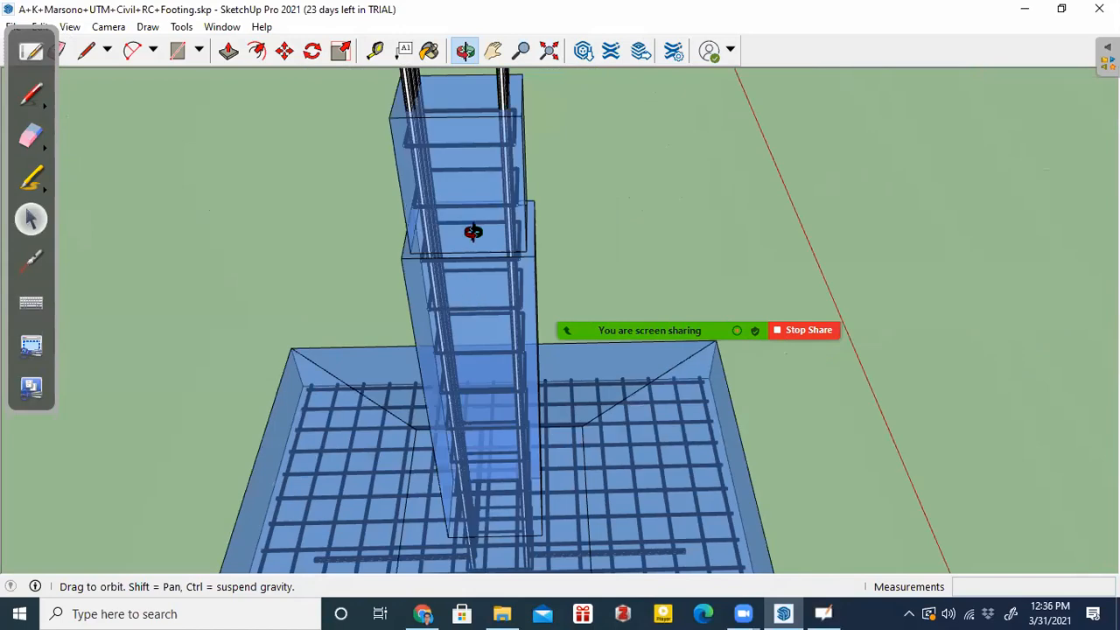
pyautogui.scroll(-2, 439, 263)
pyautogui.scroll(-2, 490, 254)
pyautogui.scroll(3, 367, 210)
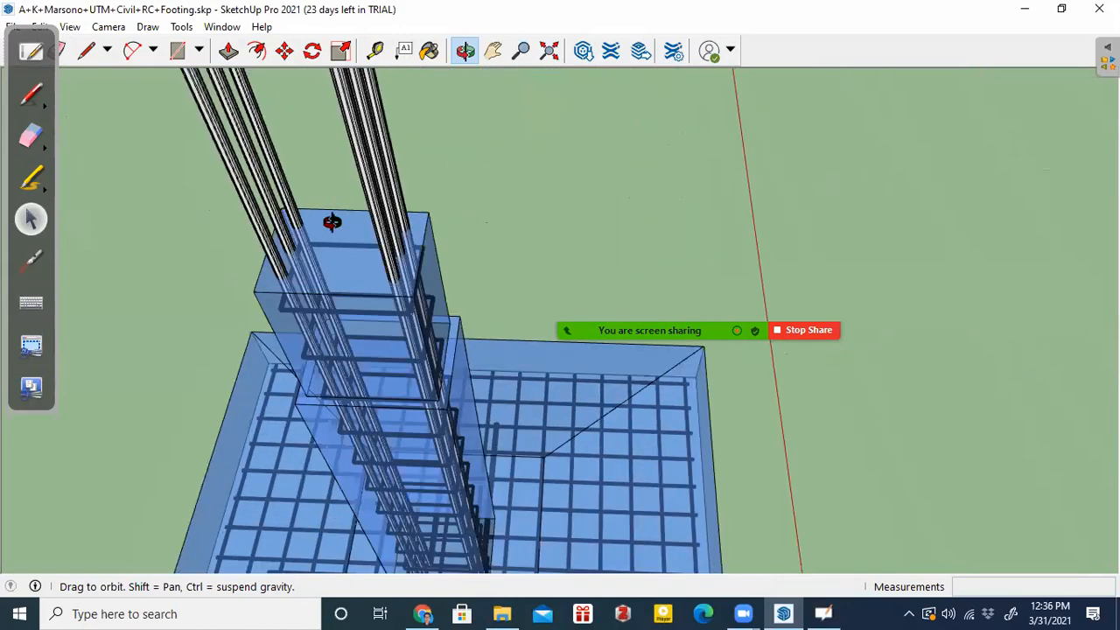
pyautogui.scroll(2, 440, 258)
pyautogui.scroll(2, 454, 328)
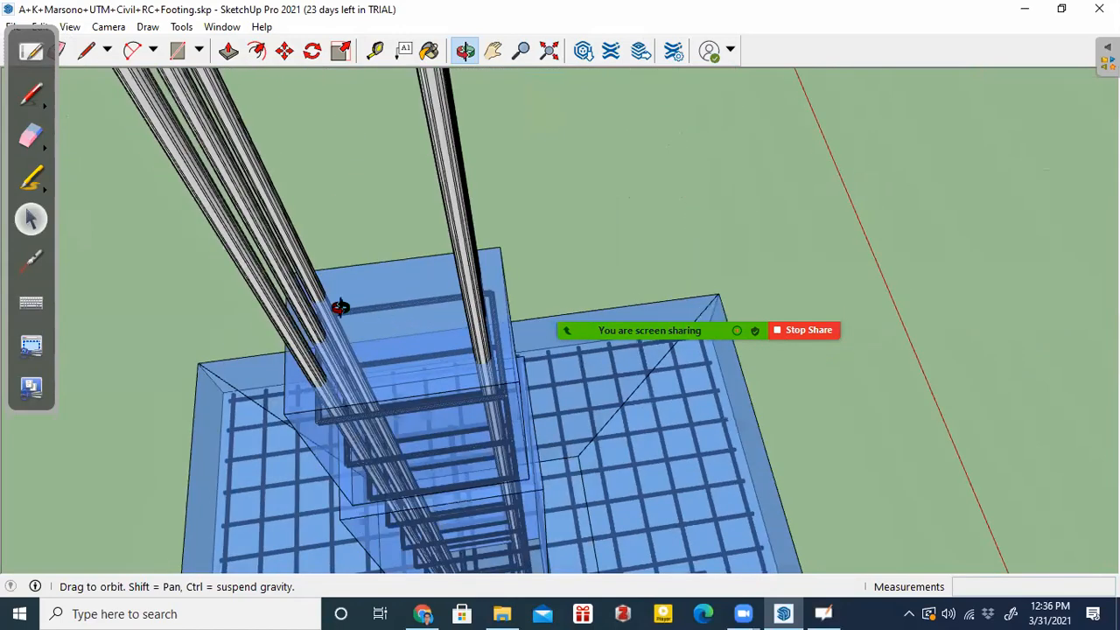
pyautogui.scroll(-3, 272, 285)
pyautogui.scroll(-2, 297, 249)
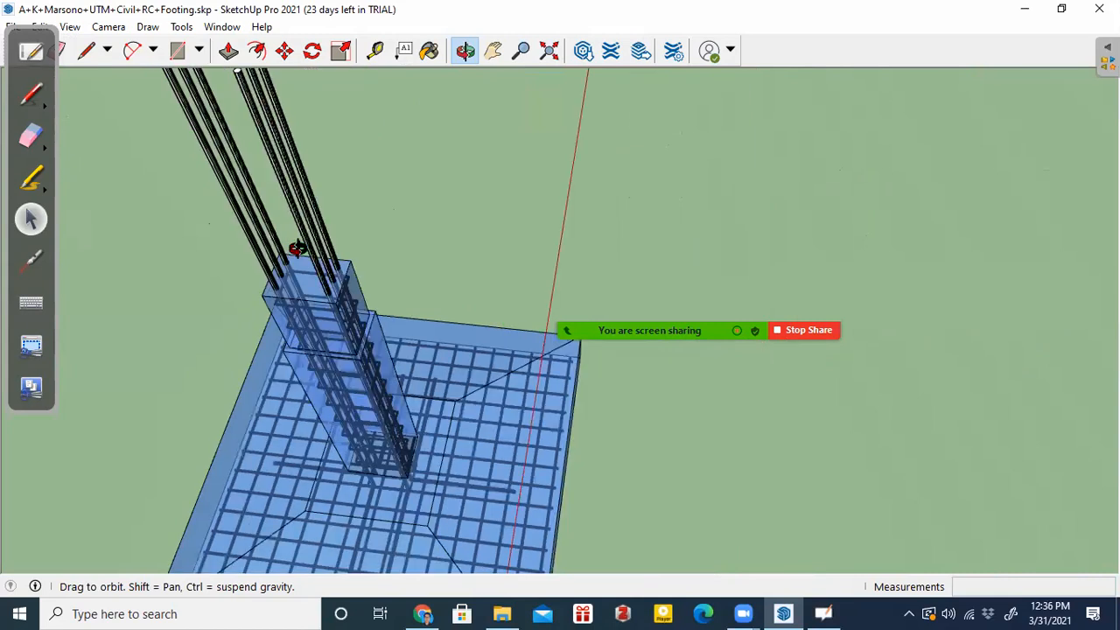
# Draw a red rectangle beside the model as the outline of the column's cross-section
pyautogui.click(31, 97)
pyautogui.moveTo(700, 136); pyautogui.dragTo(840, 125)
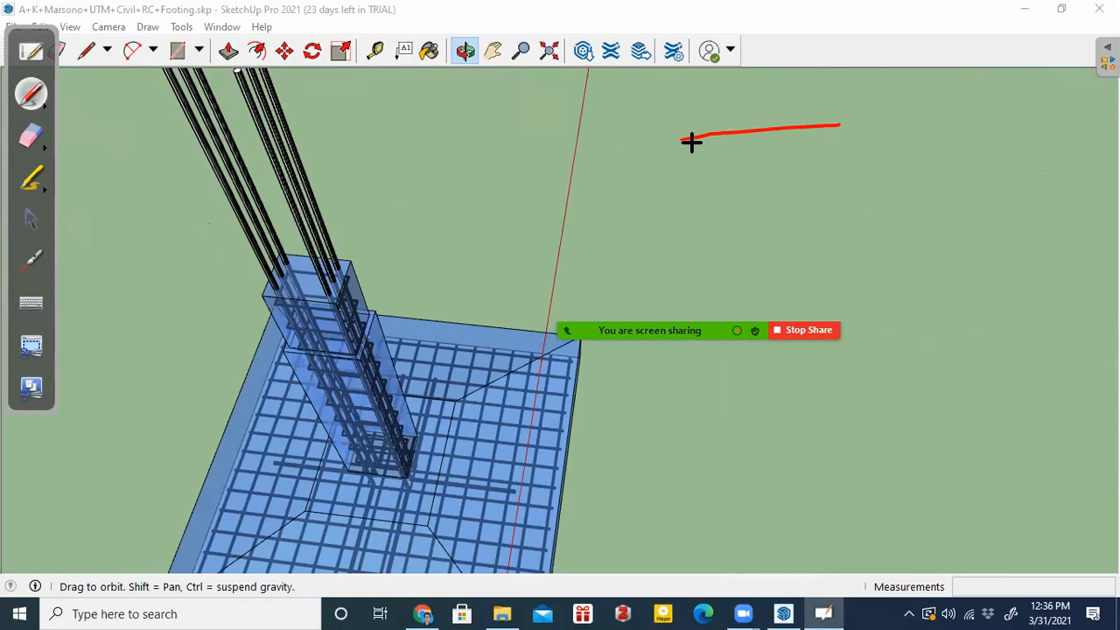
pyautogui.moveTo(685, 154)
pyautogui.mouseDown()
pyautogui.moveTo(688, 249)
pyautogui.moveTo(855, 238)
pyautogui.mouseUp()
pyautogui.moveTo(879, 124); pyautogui.dragTo(896, 206)
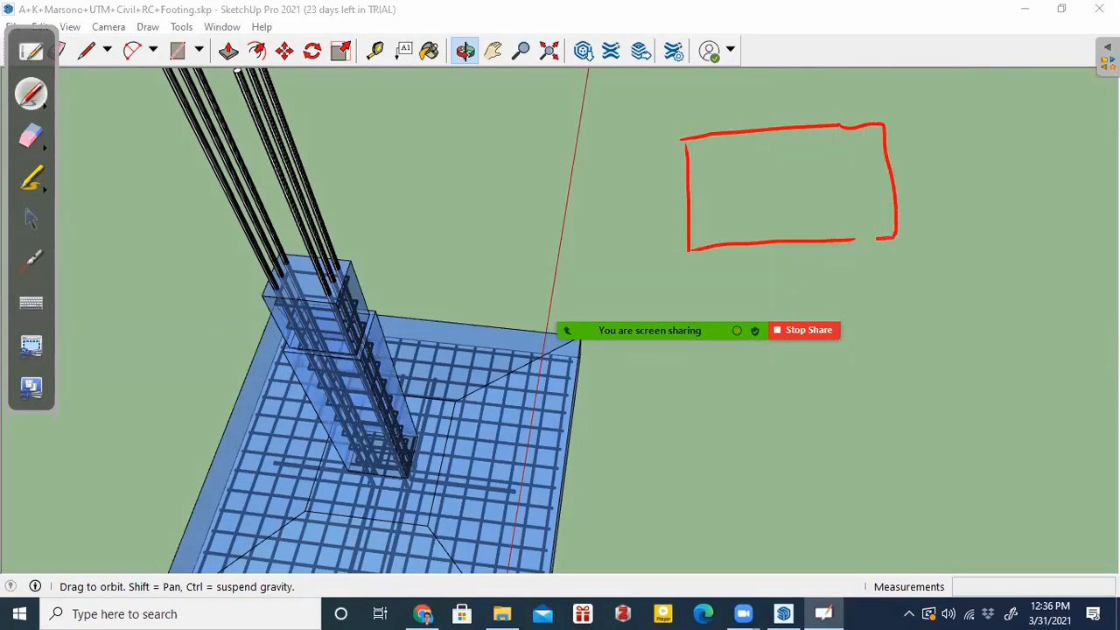
# Draw a closed tie with a hooked corner inside the section outline and add three bars along each short side
pyautogui.moveTo(713, 162); pyautogui.dragTo(712, 212)
pyautogui.moveTo(711, 163); pyautogui.dragTo(840, 147)
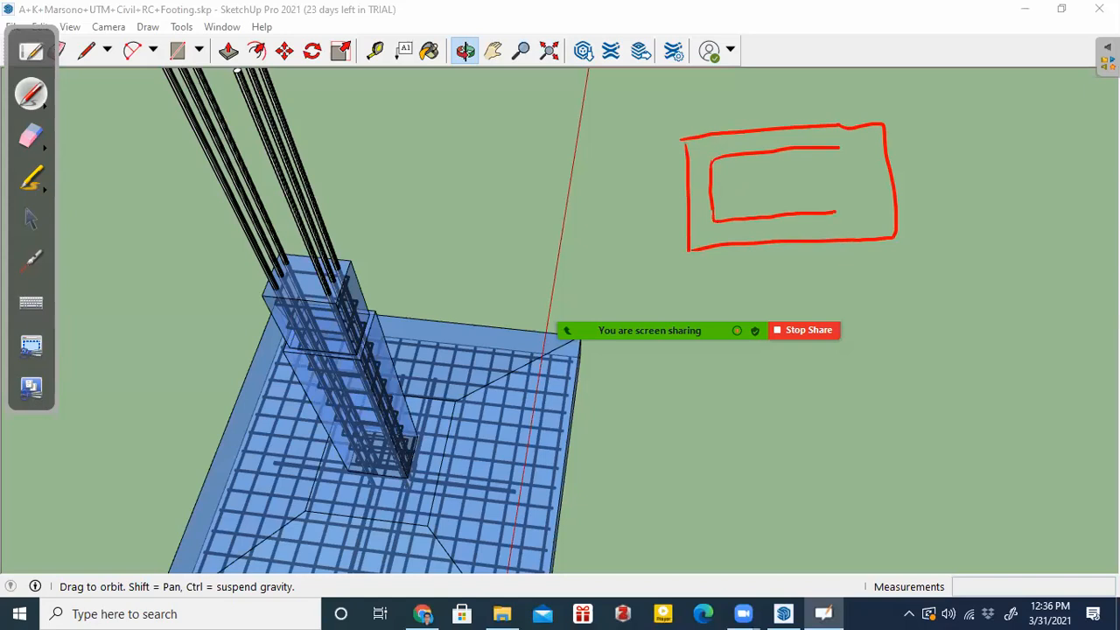
pyautogui.moveTo(839, 147); pyautogui.dragTo(863, 156)
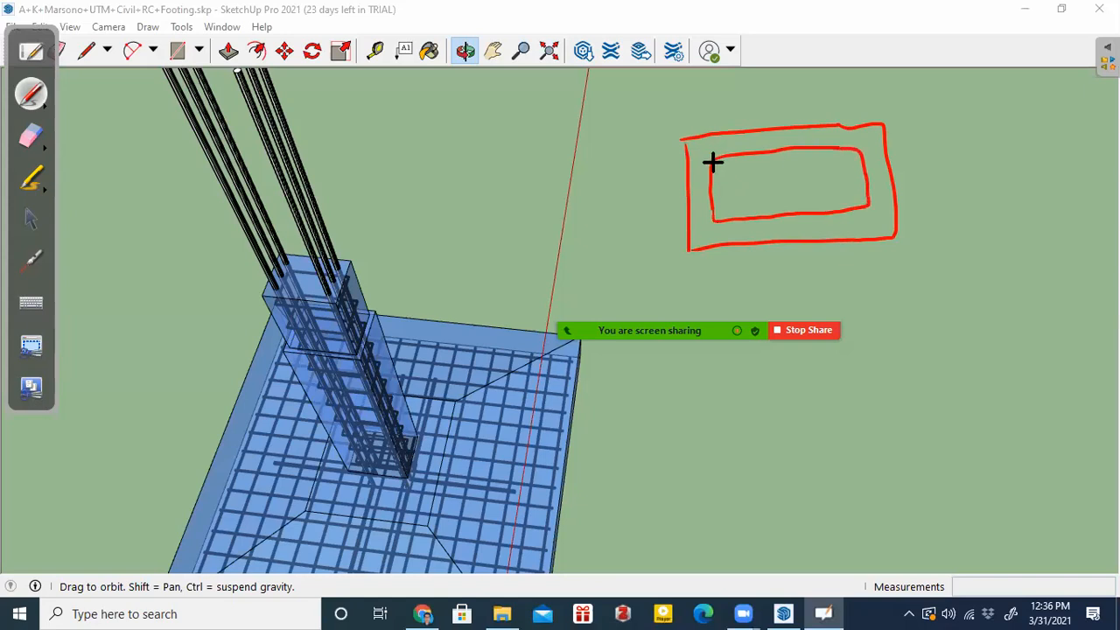
pyautogui.moveTo(714, 163)
pyautogui.mouseDown()
pyautogui.moveTo(744, 166)
pyautogui.moveTo(723, 185)
pyautogui.moveTo(720, 213)
pyautogui.mouseUp()
pyautogui.moveTo(847, 154); pyautogui.dragTo(863, 205)
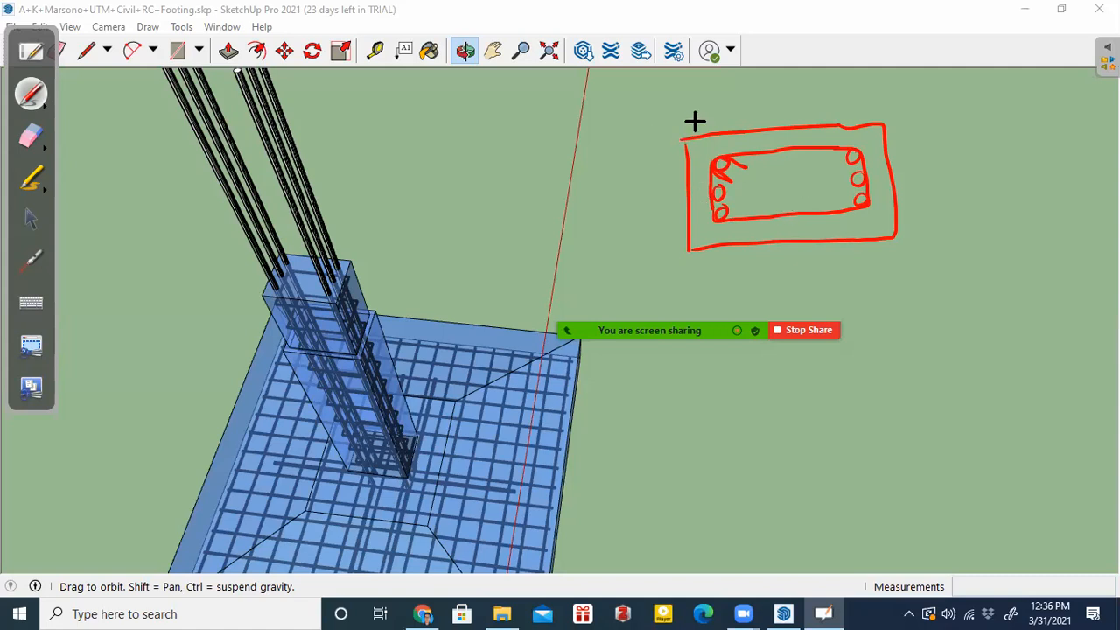
# Add double-headed dimension arrows along the short and long sides of the column section sketch
pyautogui.moveTo(644, 142)
pyautogui.mouseDown()
pyautogui.moveTo(653, 249)
pyautogui.moveTo(640, 146)
pyautogui.mouseUp()
pyautogui.moveTo(714, 103); pyautogui.dragTo(874, 103)
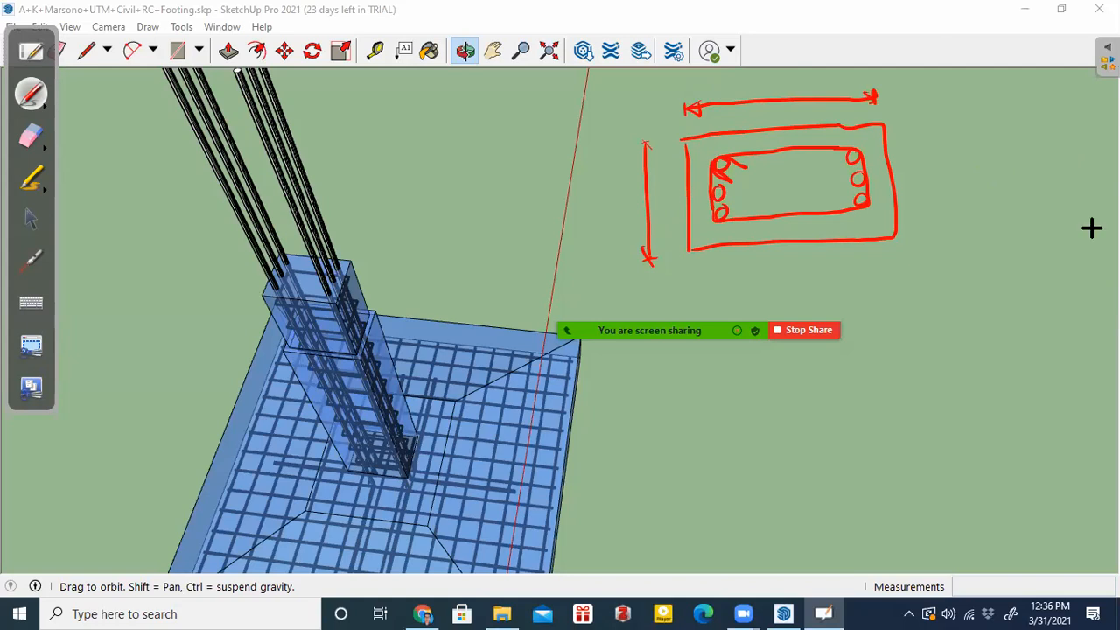
# Measure the column's short side with the Tape Measure and label the sketch's short dimension 10"
pyautogui.click(31, 219)
pyautogui.click(803, 330)
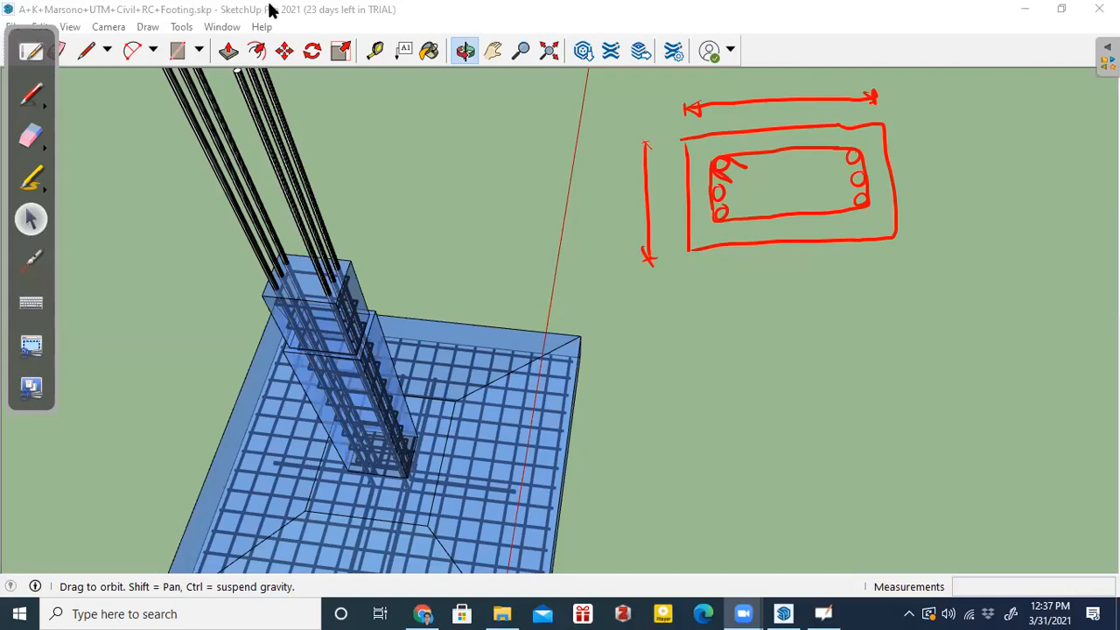
pyautogui.click(381, 50)
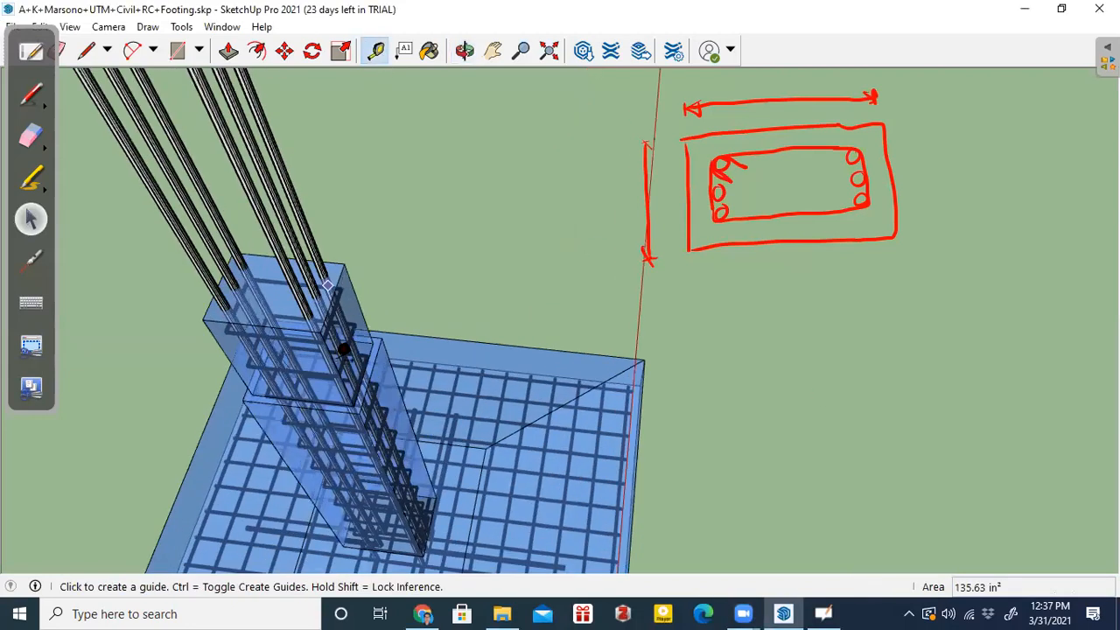
pyautogui.scroll(3, 312, 338)
pyautogui.click(355, 223)
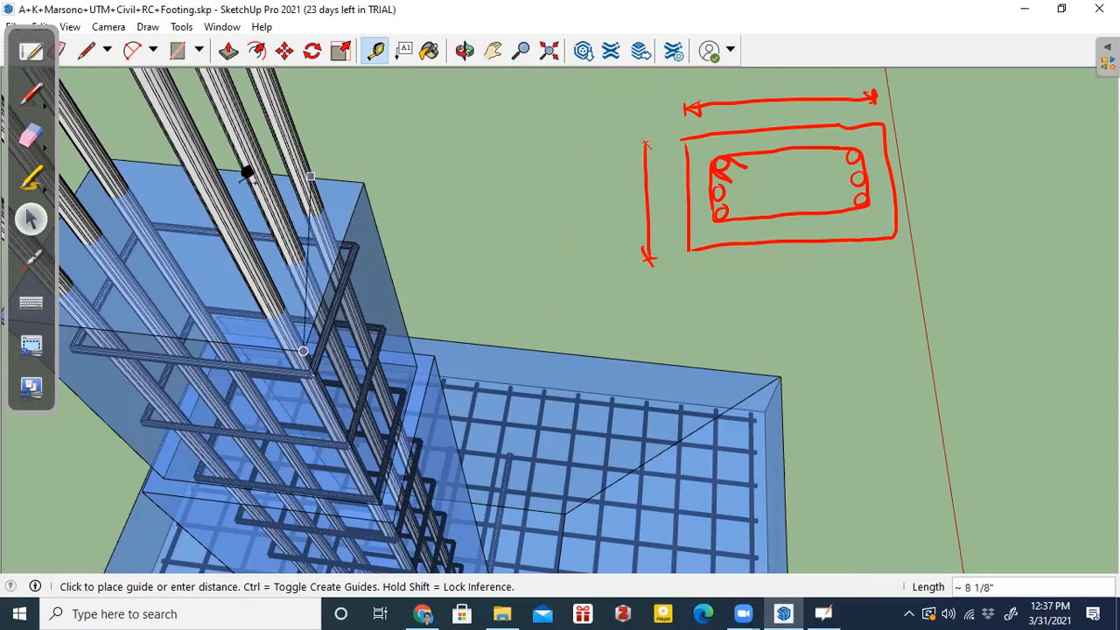
pyautogui.click(30, 92)
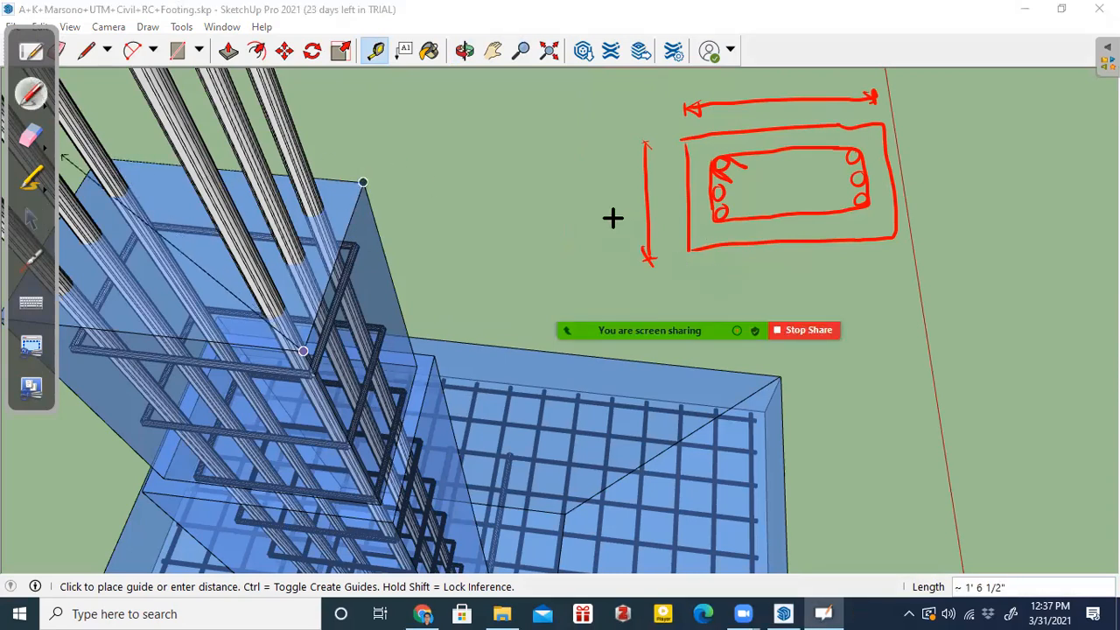
pyautogui.moveTo(583, 204)
pyautogui.mouseDown()
pyautogui.moveTo(590, 227)
pyautogui.moveTo(610, 188)
pyautogui.mouseUp()
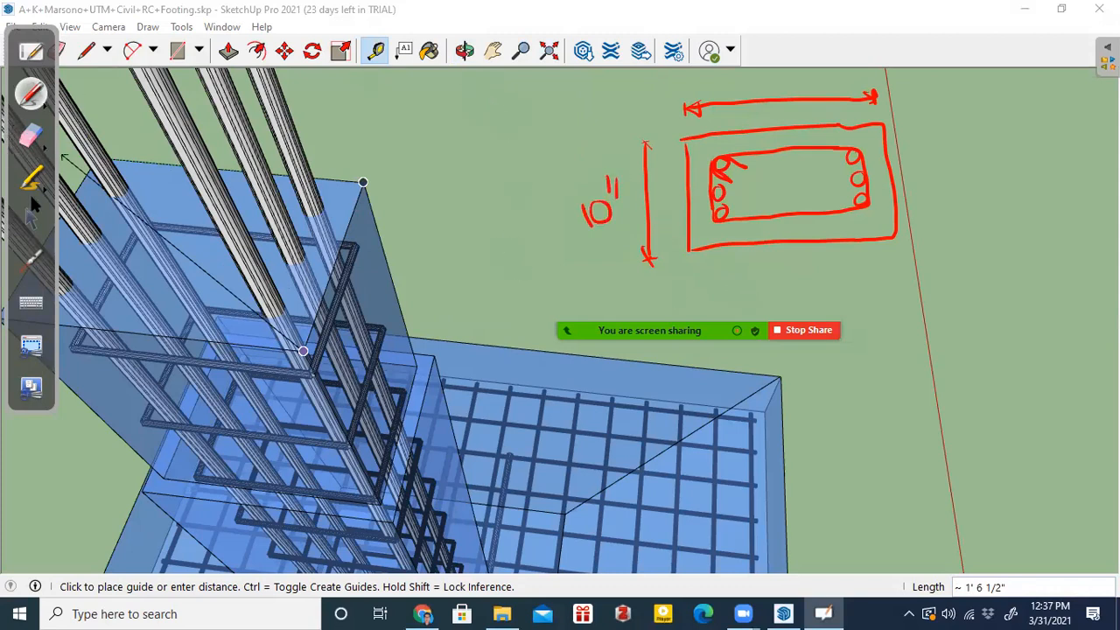
# Measure the column's long side with the Tape Measure and label the sketch's long dimension 12"
pyautogui.click(32, 221)
pyautogui.click(456, 68)
pyautogui.scroll(-2, 537, 257)
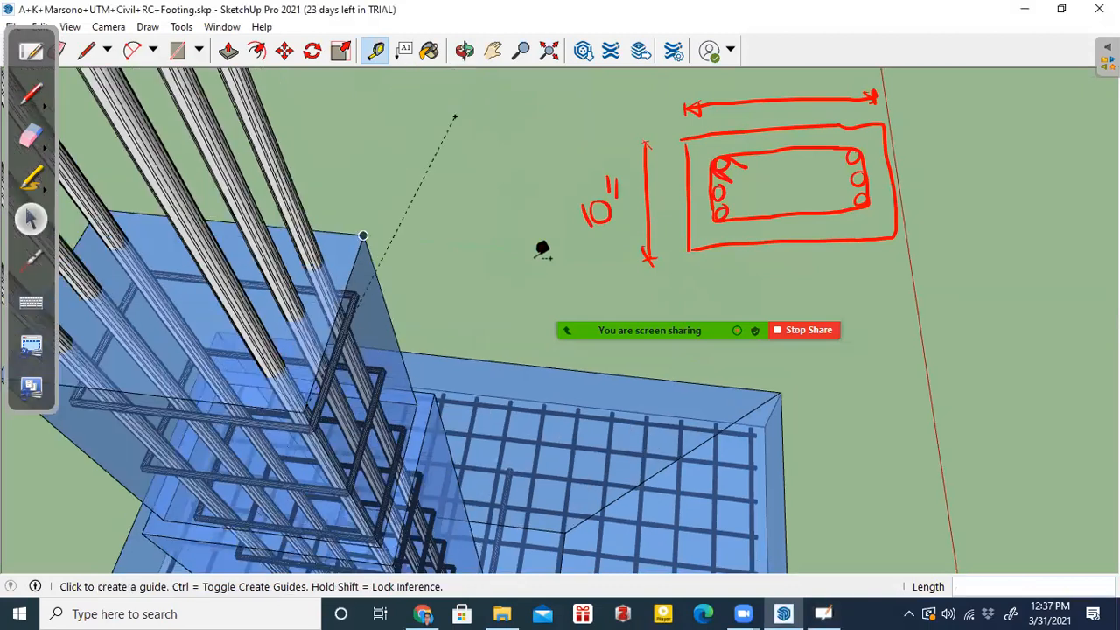
pyautogui.click(151, 346)
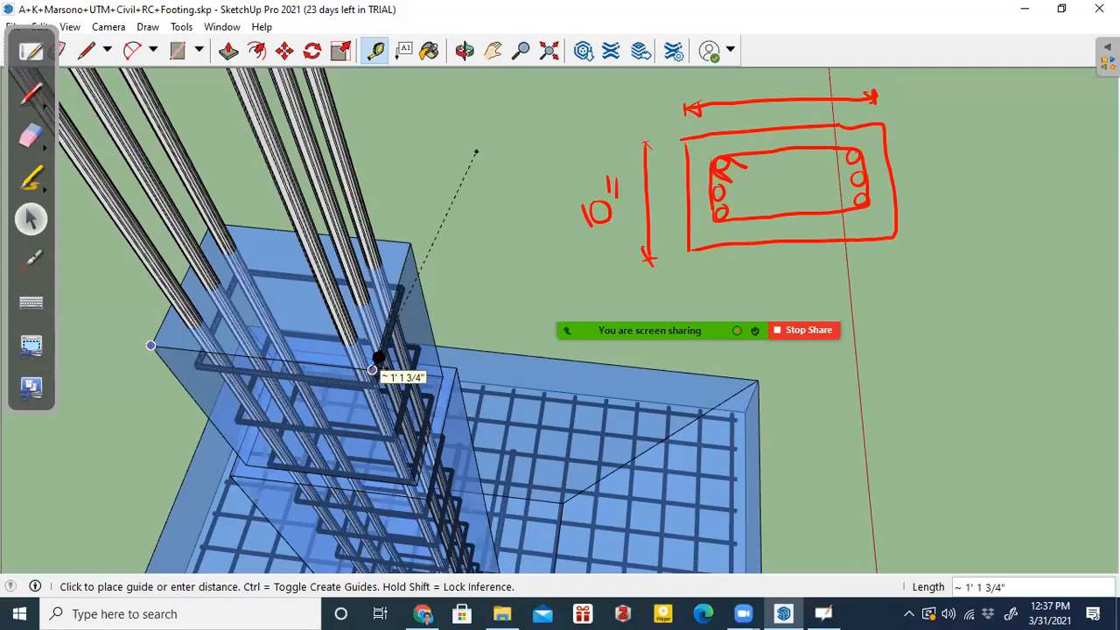
pyautogui.click(372, 370)
pyautogui.scroll(-2, 116, 343)
pyautogui.click(33, 91)
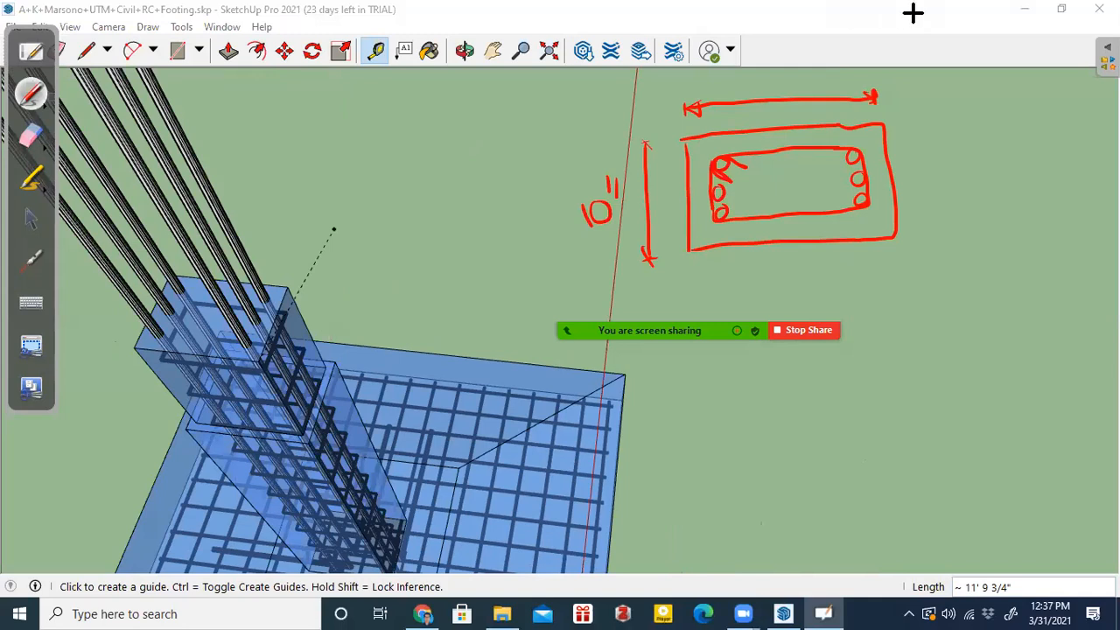
pyautogui.moveTo(760, 80)
pyautogui.mouseDown()
pyautogui.moveTo(761, 95)
pyautogui.moveTo(789, 87)
pyautogui.mouseUp()
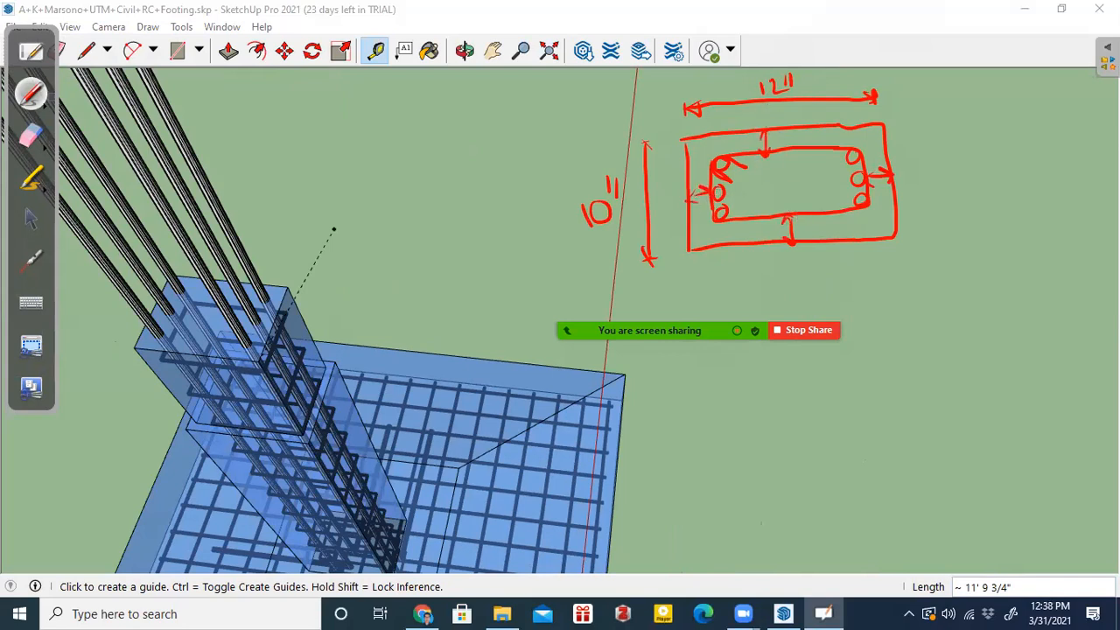
# Add a leader from the concrete cover of the column section sketch and label it 2"
pyautogui.moveTo(882, 173)
pyautogui.mouseDown()
pyautogui.moveTo(924, 136)
pyautogui.moveTo(940, 161)
pyautogui.moveTo(964, 160)
pyautogui.mouseUp()
pyautogui.moveTo(955, 116); pyautogui.dragTo(960, 128)
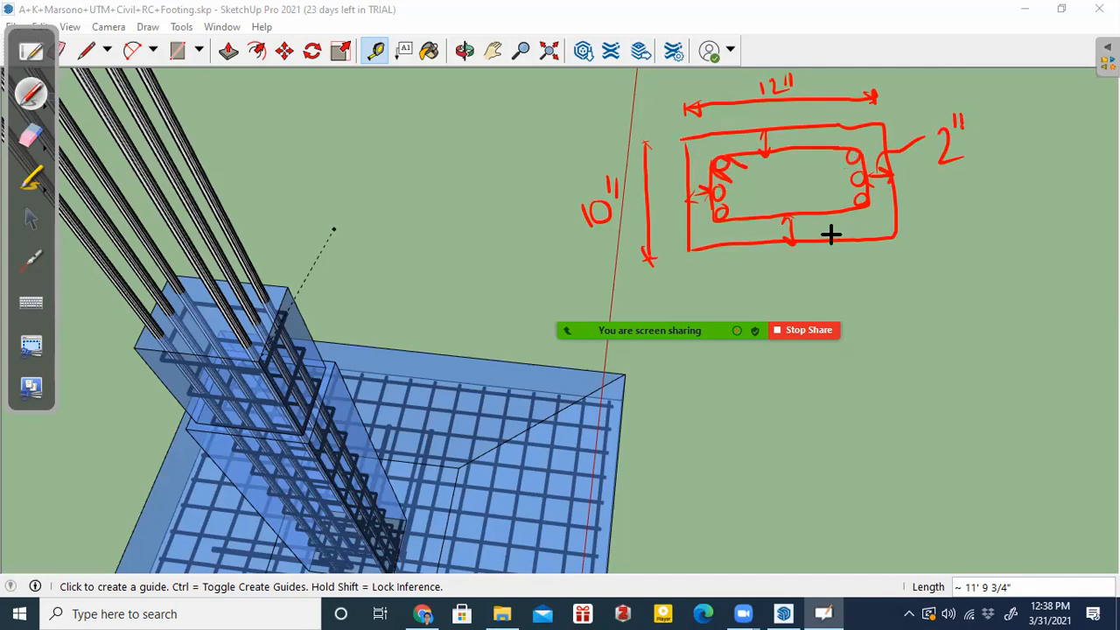
# Mark the corner bars in the section sketch and write the bar size #8 above the model
pyautogui.moveTo(853, 159); pyautogui.dragTo(854, 160)
pyautogui.moveTo(721, 166); pyautogui.dragTo(720, 170)
pyautogui.moveTo(392, 130); pyautogui.dragTo(394, 168)
pyautogui.moveTo(403, 124)
pyautogui.mouseDown()
pyautogui.moveTo(402, 165)
pyautogui.moveTo(410, 142)
pyautogui.mouseUp()
pyautogui.moveTo(378, 164)
pyautogui.mouseDown()
pyautogui.moveTo(424, 165)
pyautogui.moveTo(443, 131)
pyautogui.mouseUp()
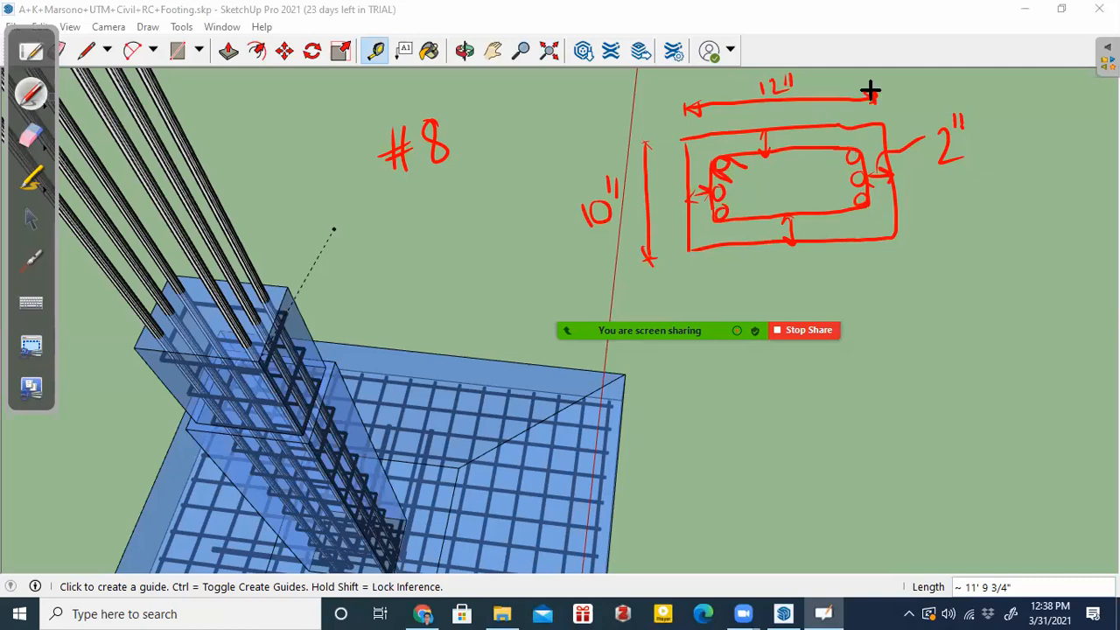
# Try labelling the section's bars 6 #8 with leader lines, and erase the label and its misplaced leaders
pyautogui.moveTo(866, 206)
pyautogui.mouseDown()
pyautogui.moveTo(937, 286)
pyautogui.moveTo(933, 327)
pyautogui.moveTo(992, 301)
pyautogui.mouseUp()
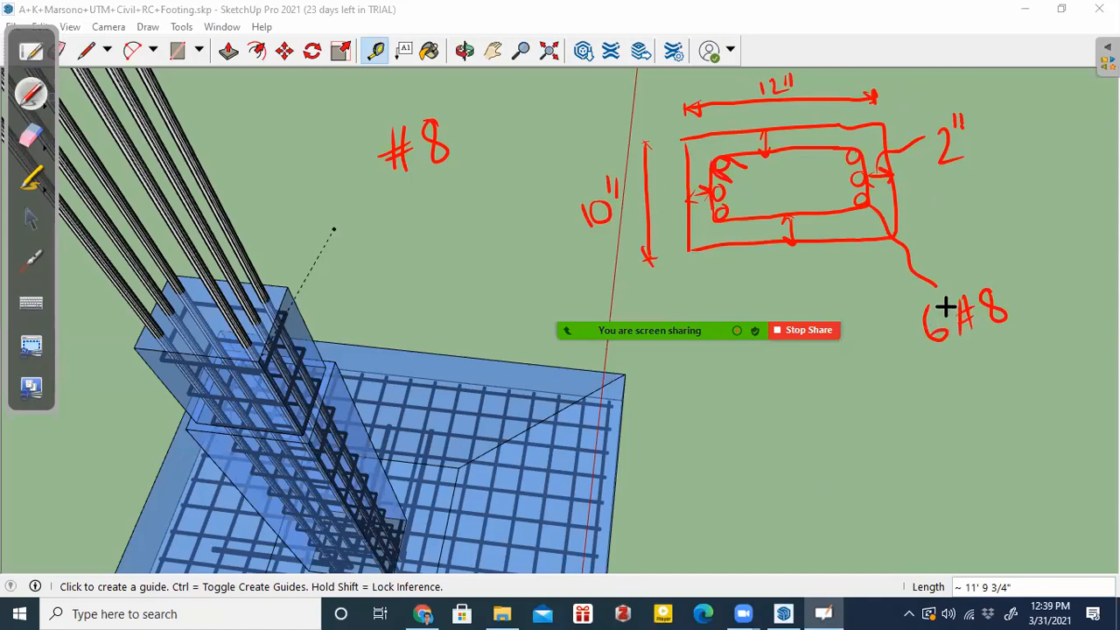
pyautogui.moveTo(719, 217); pyautogui.dragTo(901, 311)
pyautogui.moveTo(861, 198); pyautogui.dragTo(874, 256)
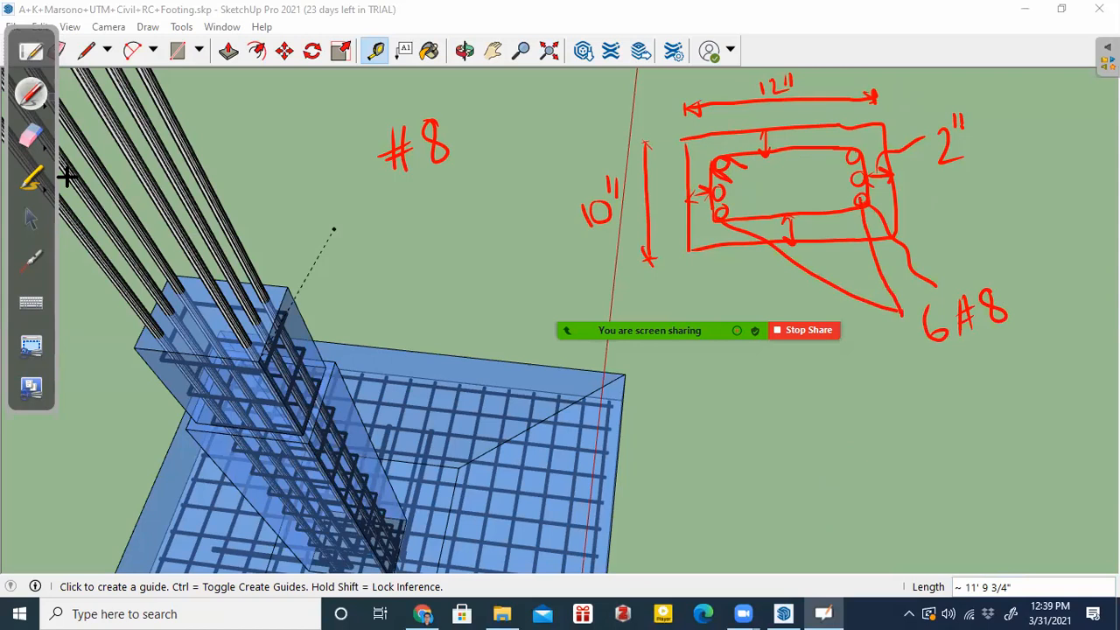
pyautogui.click(35, 138)
pyautogui.moveTo(930, 275)
pyautogui.mouseDown()
pyautogui.moveTo(905, 280)
pyautogui.moveTo(896, 223)
pyautogui.moveTo(904, 250)
pyautogui.mouseUp()
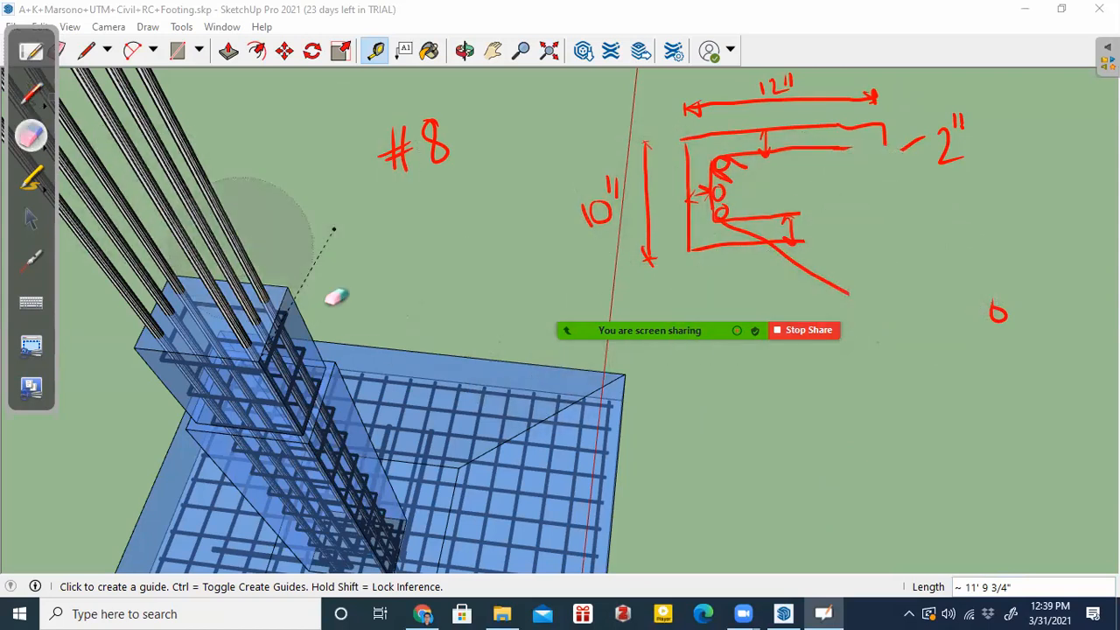
# Redraw the missing short side of the section outline and tie, including its three bars
pyautogui.click(31, 93)
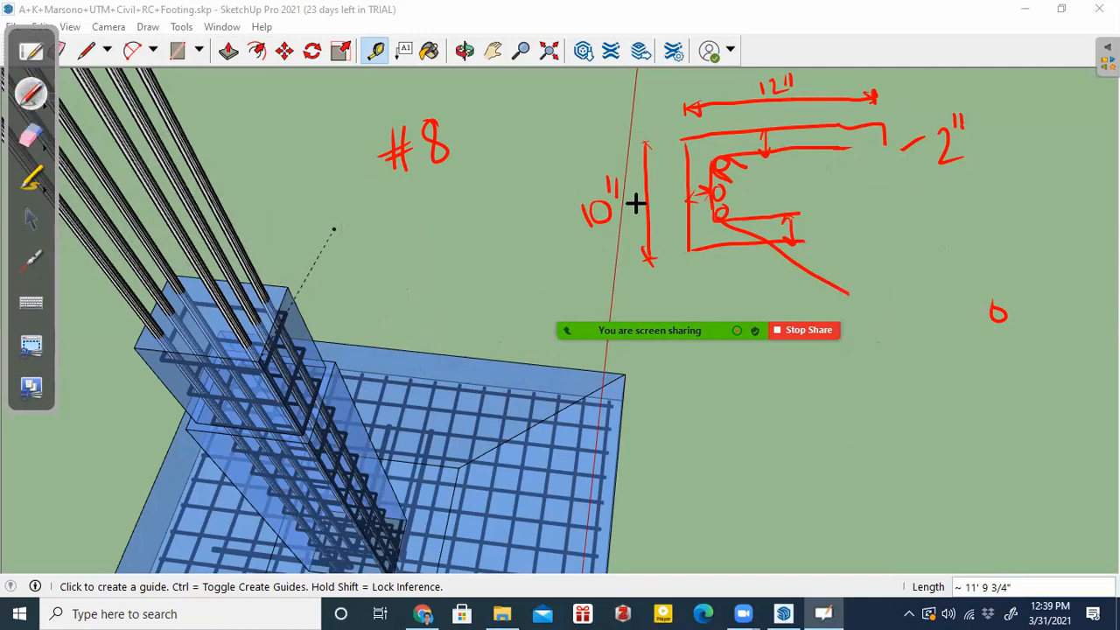
pyautogui.moveTo(853, 145); pyautogui.dragTo(869, 175)
pyautogui.moveTo(804, 240); pyautogui.dragTo(878, 226)
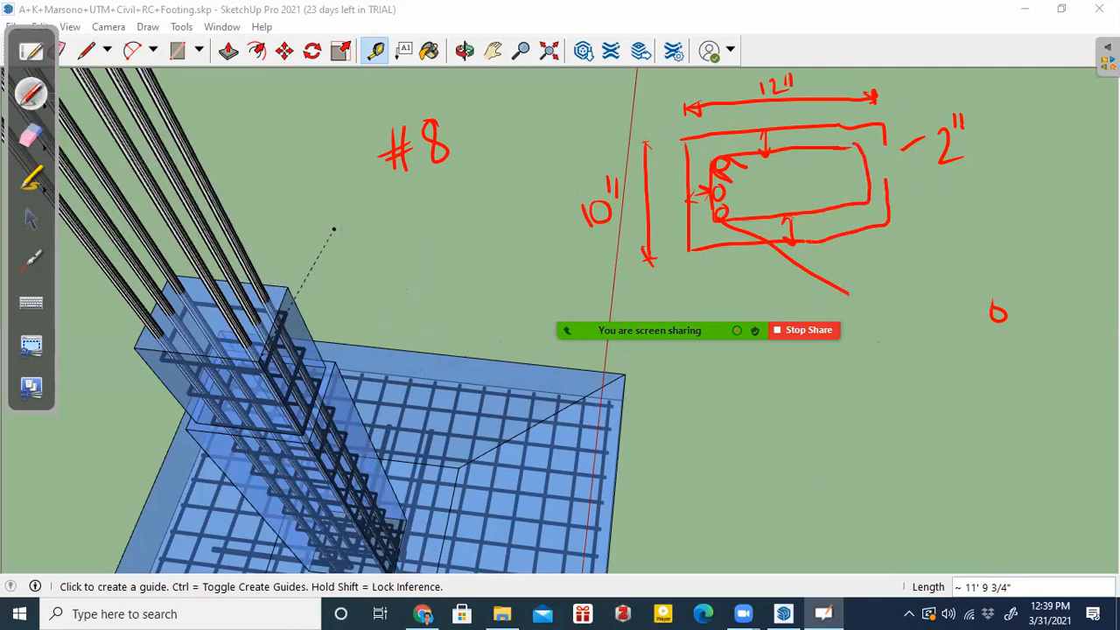
pyautogui.moveTo(861, 183); pyautogui.dragTo(860, 197)
# Join a leader from the redrawn bars to the existing leader and label the bars 6 #8
pyautogui.moveTo(853, 294); pyautogui.dragTo(854, 231)
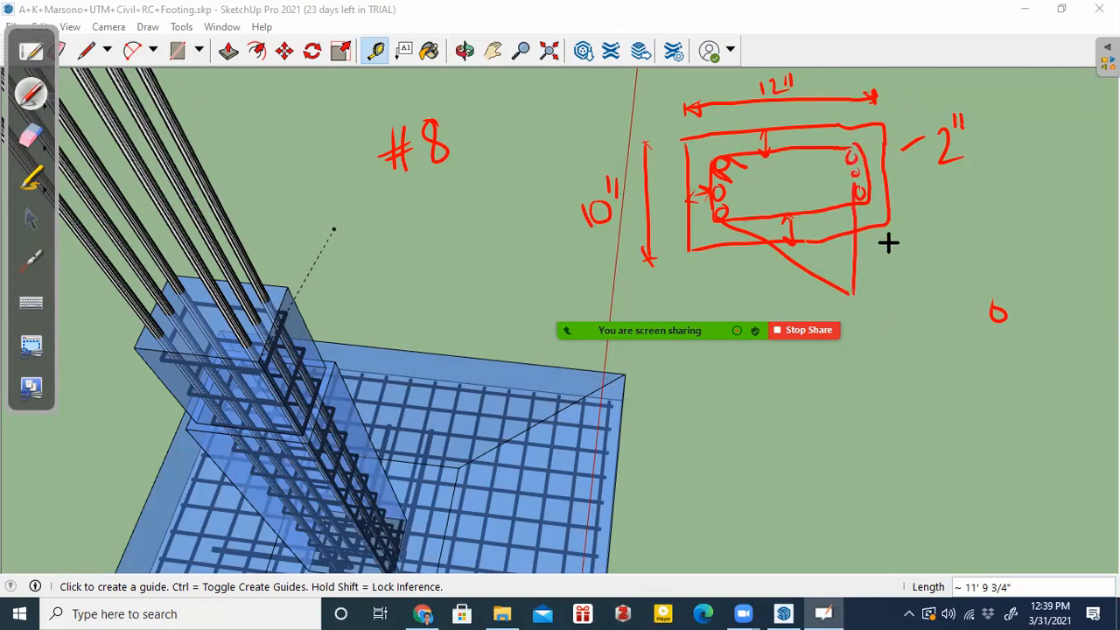
pyautogui.moveTo(875, 306)
pyautogui.mouseDown()
pyautogui.moveTo(862, 324)
pyautogui.moveTo(896, 289)
pyautogui.moveTo(905, 313)
pyautogui.mouseUp()
pyautogui.moveTo(887, 294)
pyautogui.mouseDown()
pyautogui.moveTo(915, 287)
pyautogui.moveTo(915, 299)
pyautogui.moveTo(933, 277)
pyautogui.mouseUp()
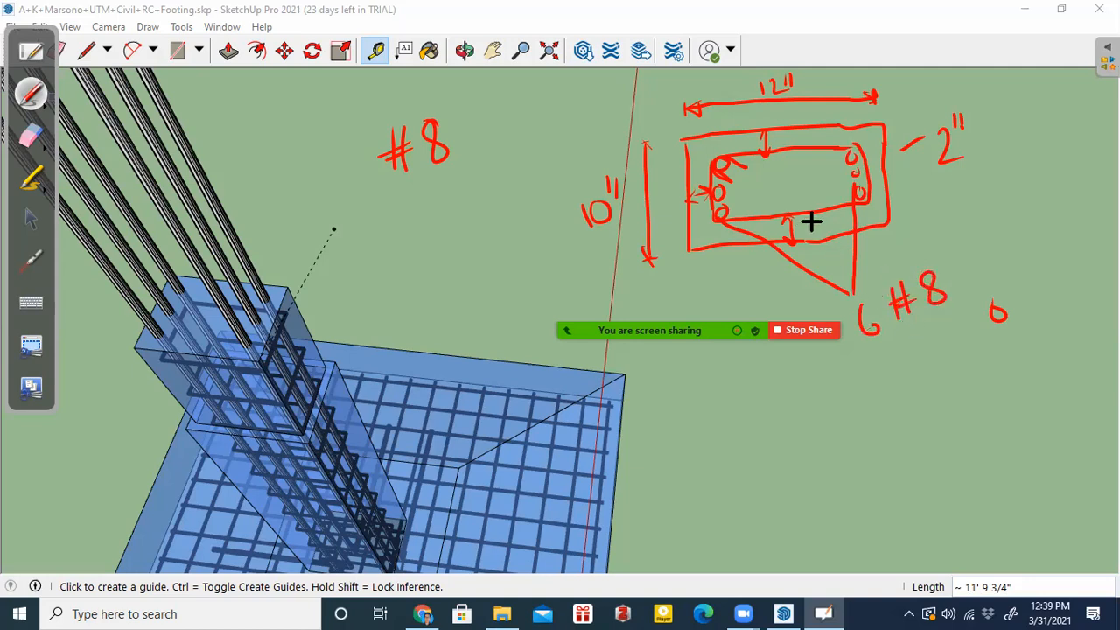
# Draw a curved leader from the tie in the section sketch and label it #4@7" c/c
pyautogui.moveTo(814, 150); pyautogui.dragTo(840, 149)
pyautogui.moveTo(824, 147)
pyautogui.mouseDown()
pyautogui.moveTo(916, 100)
pyautogui.moveTo(993, 98)
pyautogui.moveTo(1015, 162)
pyautogui.moveTo(984, 214)
pyautogui.mouseUp()
pyautogui.moveTo(992, 182)
pyautogui.mouseDown()
pyautogui.moveTo(993, 214)
pyautogui.moveTo(1006, 189)
pyautogui.mouseUp()
pyautogui.moveTo(975, 206)
pyautogui.mouseDown()
pyautogui.moveTo(1020, 192)
pyautogui.moveTo(1014, 203)
pyautogui.moveTo(1059, 166)
pyautogui.moveTo(1060, 185)
pyautogui.mouseUp()
pyautogui.moveTo(1069, 143); pyautogui.dragTo(1071, 154)
pyautogui.moveTo(1053, 226)
pyautogui.mouseDown()
pyautogui.moveTo(1063, 259)
pyautogui.moveTo(1097, 220)
pyautogui.mouseUp()
pyautogui.moveTo(1075, 144); pyautogui.dragTo(1076, 160)
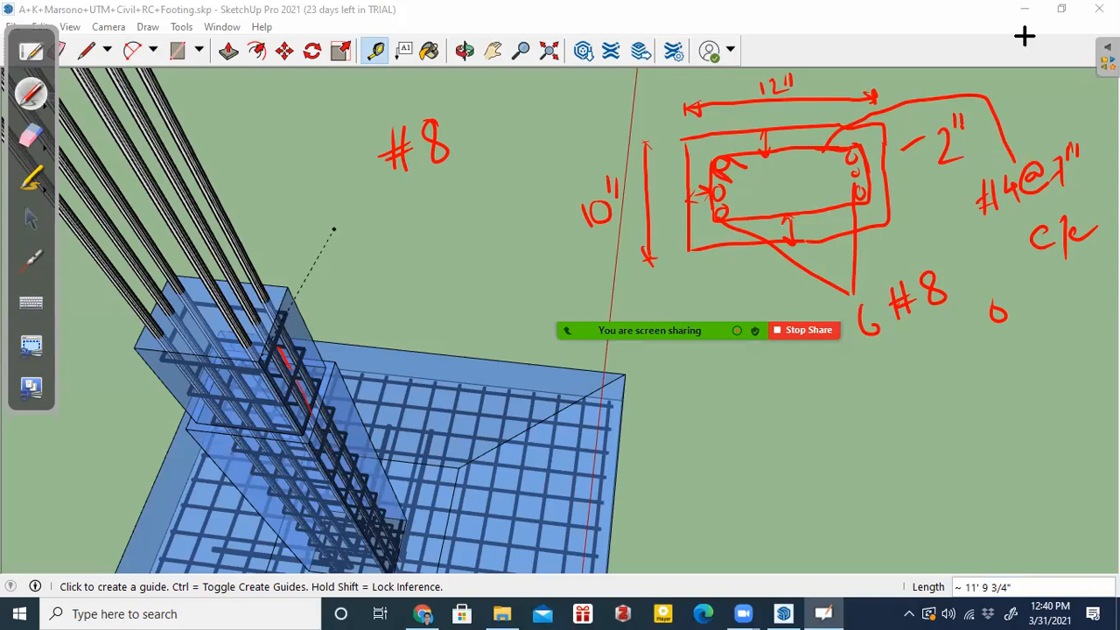
# Show the column ties close up and mark one tie's thickness with a short double-headed arrow
pyautogui.click(30, 218)
pyautogui.click(465, 51)
pyautogui.moveTo(169, 394); pyautogui.dragTo(357, 271)
pyautogui.scroll(3, 338, 275)
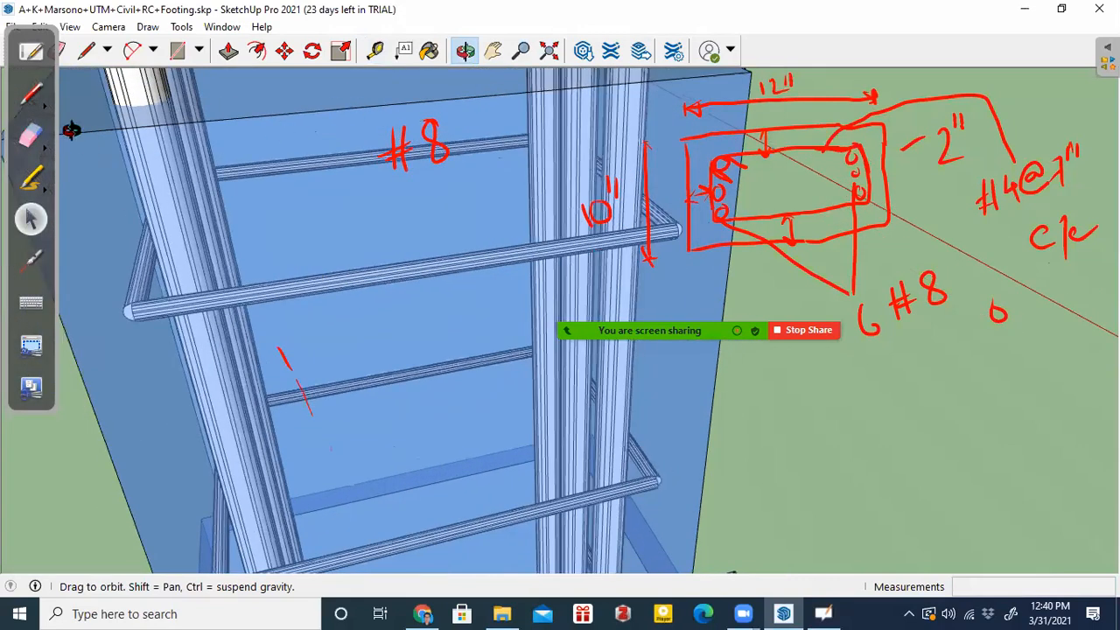
pyautogui.click(31, 94)
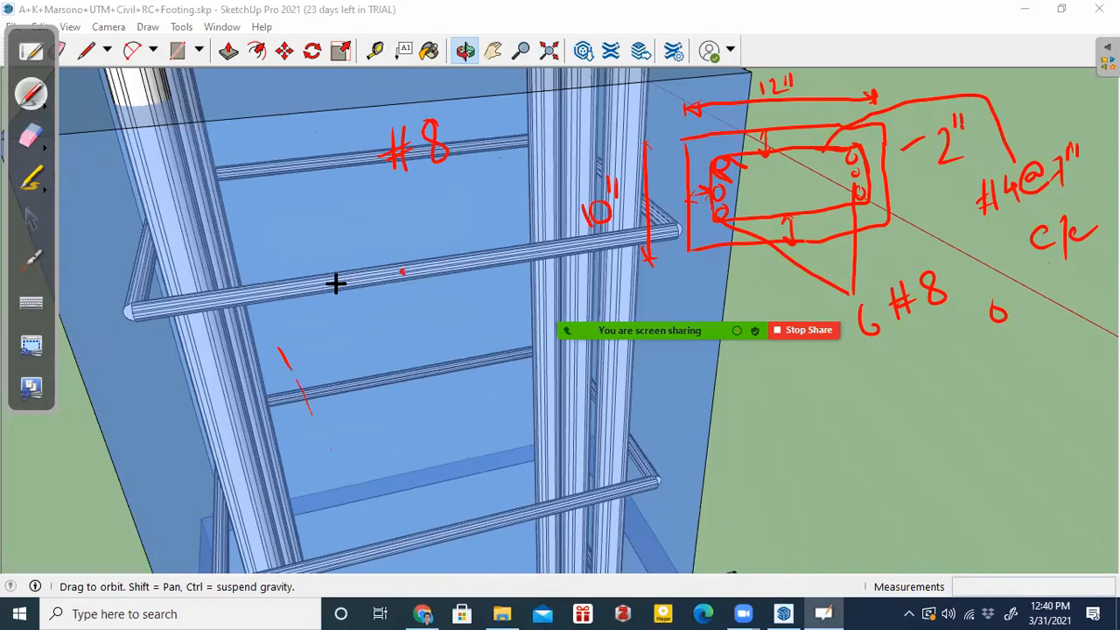
pyautogui.moveTo(321, 274)
pyautogui.mouseDown()
pyautogui.moveTo(324, 294)
pyautogui.moveTo(331, 273)
pyautogui.mouseUp()
# Draw a double-headed arrow between the centres of two neighbouring ties and label the spacing 7"
pyautogui.click(454, 530)
pyautogui.moveTo(403, 272)
pyautogui.mouseDown()
pyautogui.moveTo(448, 443)
pyautogui.moveTo(454, 529)
pyautogui.mouseUp()
pyautogui.moveTo(471, 492); pyautogui.dragTo(456, 527)
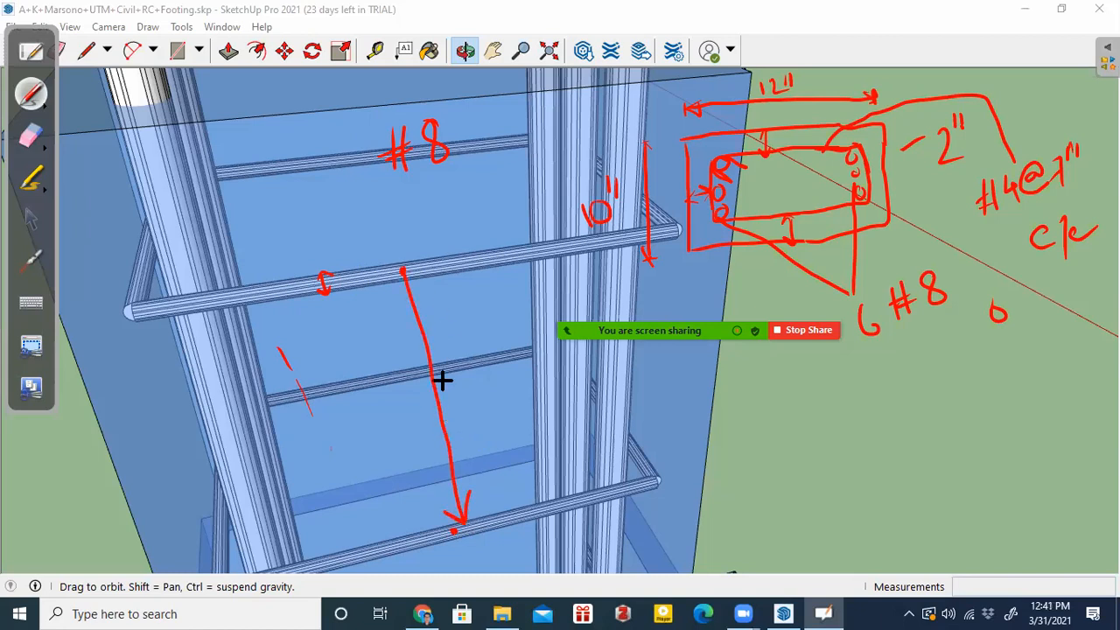
pyautogui.moveTo(393, 282); pyautogui.dragTo(417, 280)
pyautogui.moveTo(454, 351)
pyautogui.mouseDown()
pyautogui.moveTo(473, 389)
pyautogui.moveTo(481, 339)
pyautogui.mouseUp()
pyautogui.moveTo(490, 328); pyautogui.dragTo(490, 338)
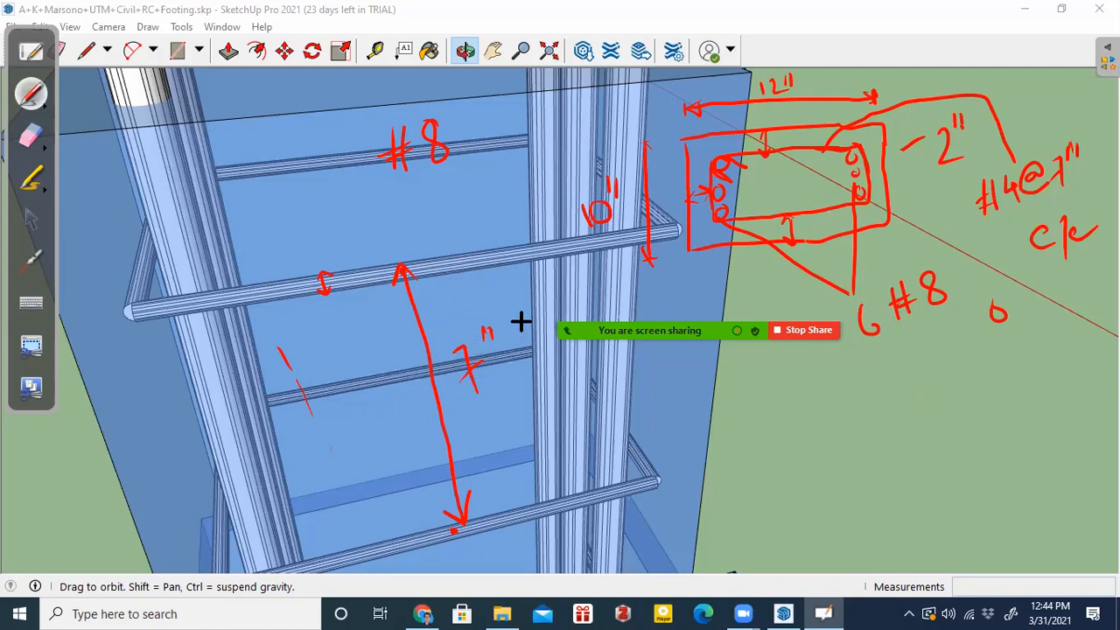
# Circle the column section sketch for emphasis and erase all the red annotations
pyautogui.moveTo(645, 141)
pyautogui.mouseDown()
pyautogui.moveTo(902, 91)
pyautogui.moveTo(904, 256)
pyautogui.moveTo(604, 222)
pyautogui.moveTo(742, 90)
pyautogui.mouseUp()
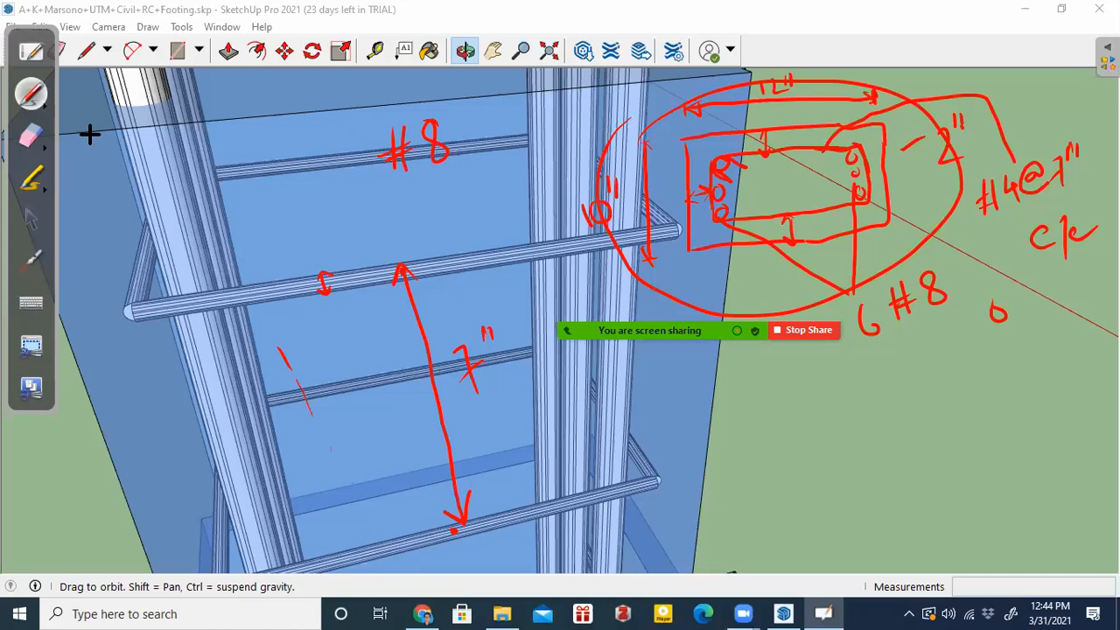
pyautogui.click(30, 135)
pyautogui.moveTo(335, 251)
pyautogui.mouseDown()
pyautogui.moveTo(354, 284)
pyautogui.moveTo(537, 400)
pyautogui.moveTo(412, 125)
pyautogui.moveTo(912, 225)
pyautogui.moveTo(613, 149)
pyautogui.moveTo(1000, 300)
pyautogui.mouseUp()
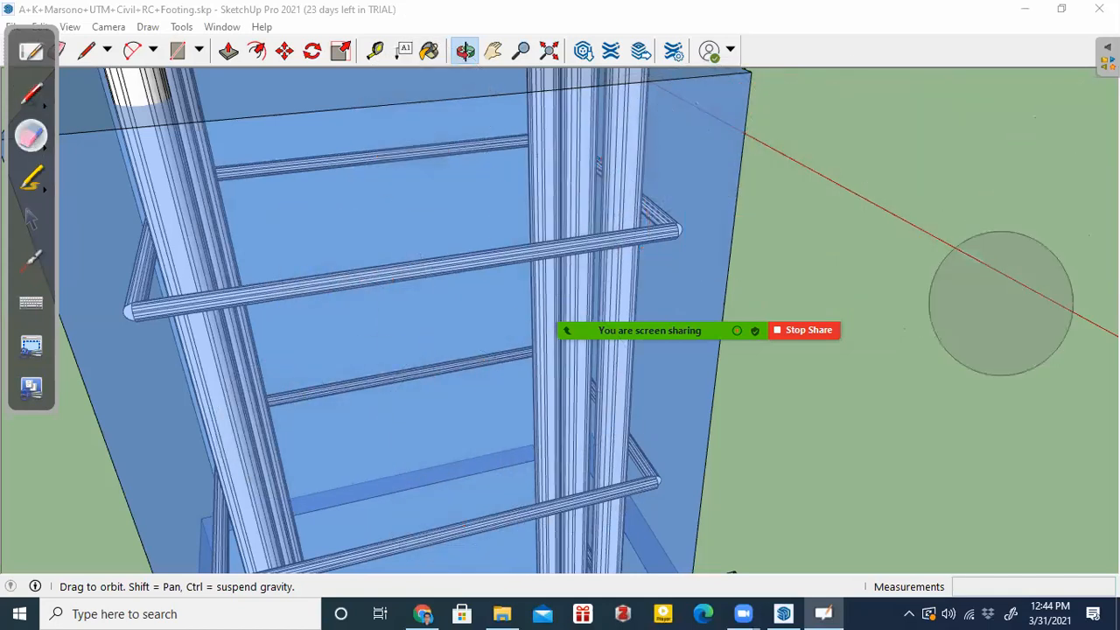
# Draw a red section cut line across the column in an angled view from above, with a direction arrow at each end
pyautogui.click(30, 218)
pyautogui.click(465, 53)
pyautogui.moveTo(539, 288)
pyautogui.mouseDown()
pyautogui.moveTo(548, 195)
pyautogui.moveTo(414, 270)
pyautogui.moveTo(434, 249)
pyautogui.mouseUp()
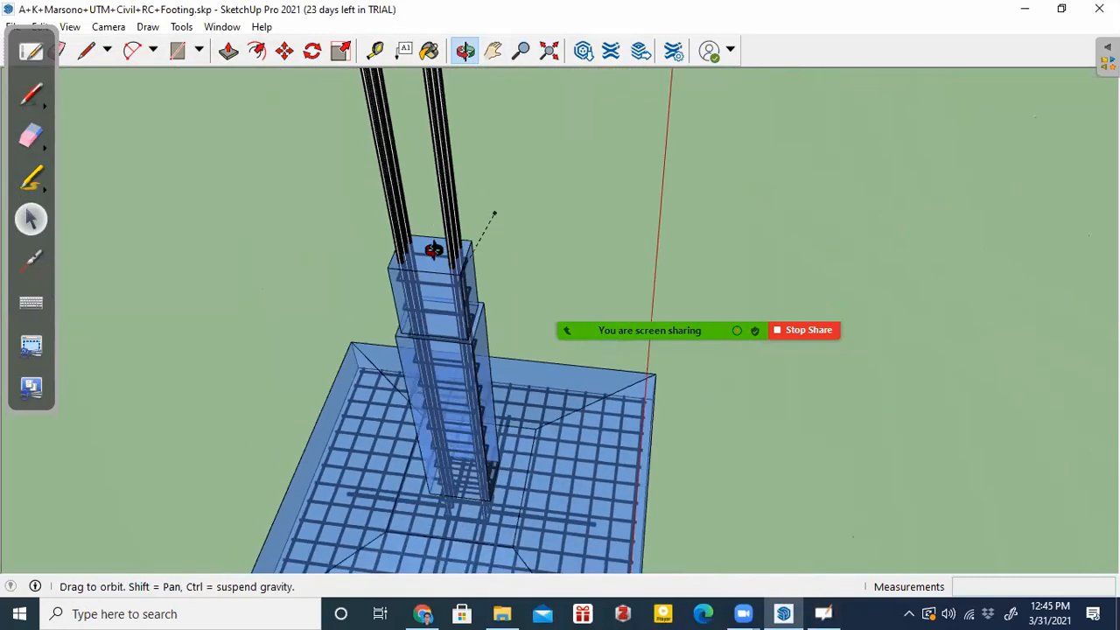
pyautogui.click(29, 138)
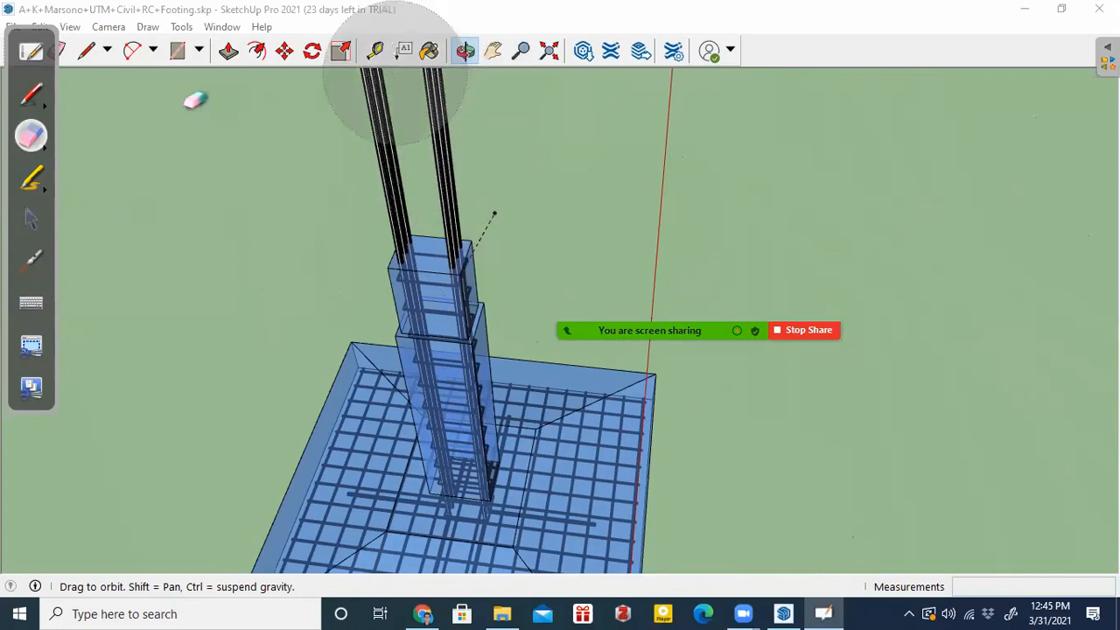
pyautogui.click(31, 220)
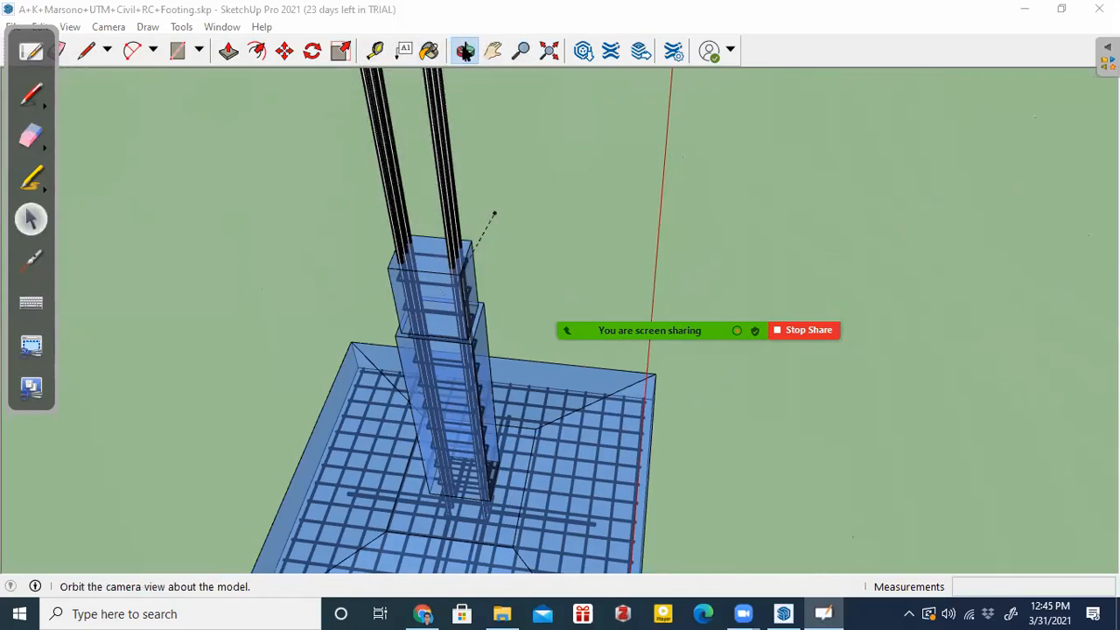
pyautogui.moveTo(472, 262); pyautogui.dragTo(408, 294)
pyautogui.scroll(2, 332, 393)
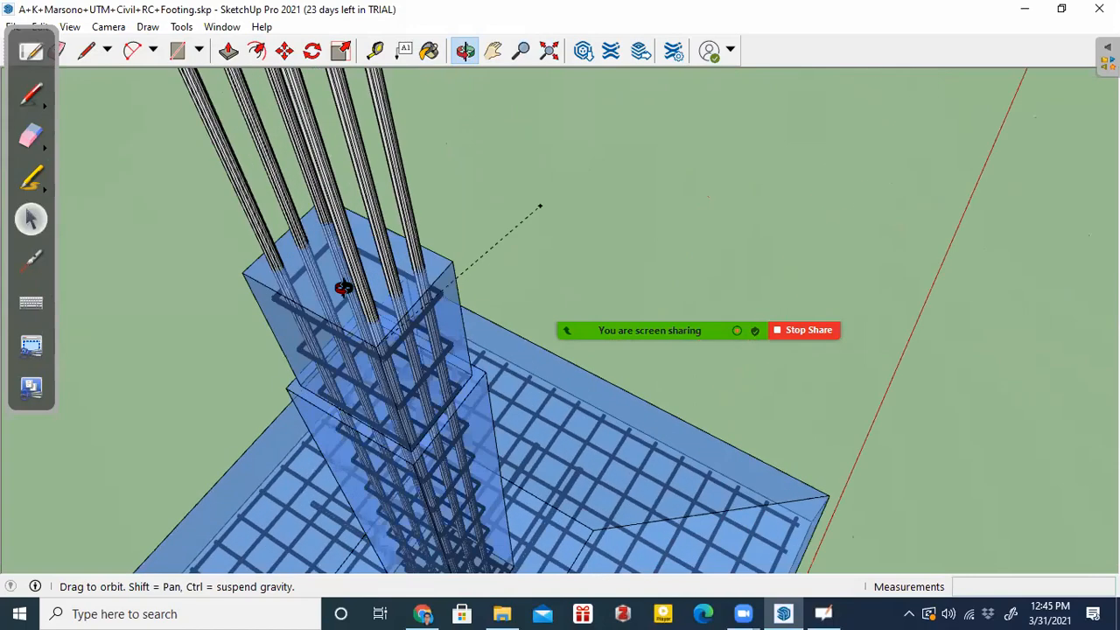
pyautogui.scroll(2, 345, 287)
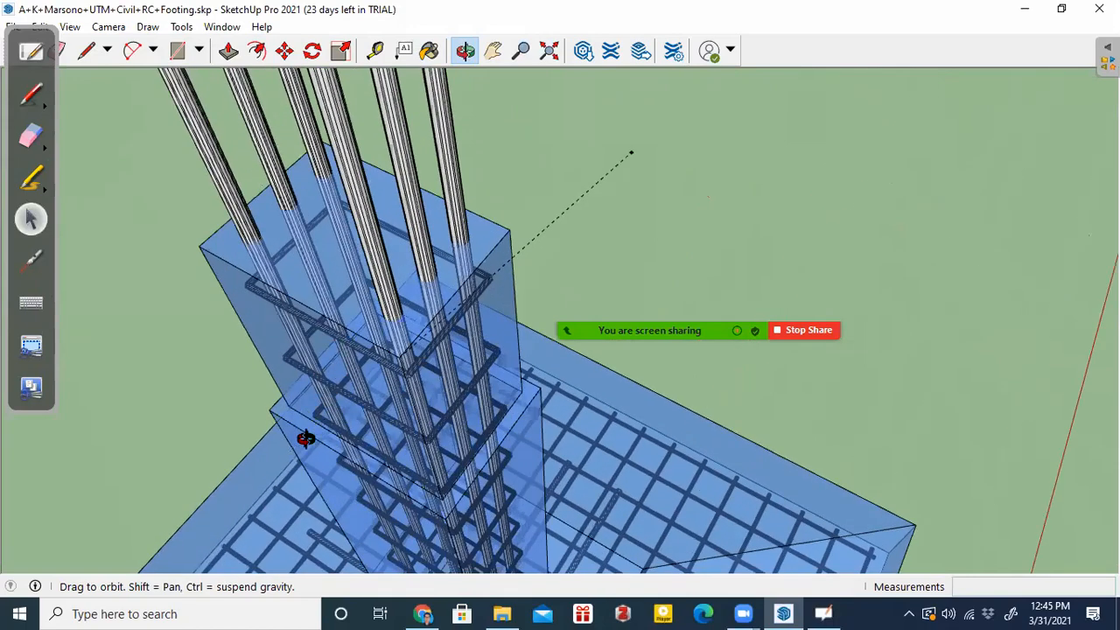
pyautogui.scroll(1, 297, 429)
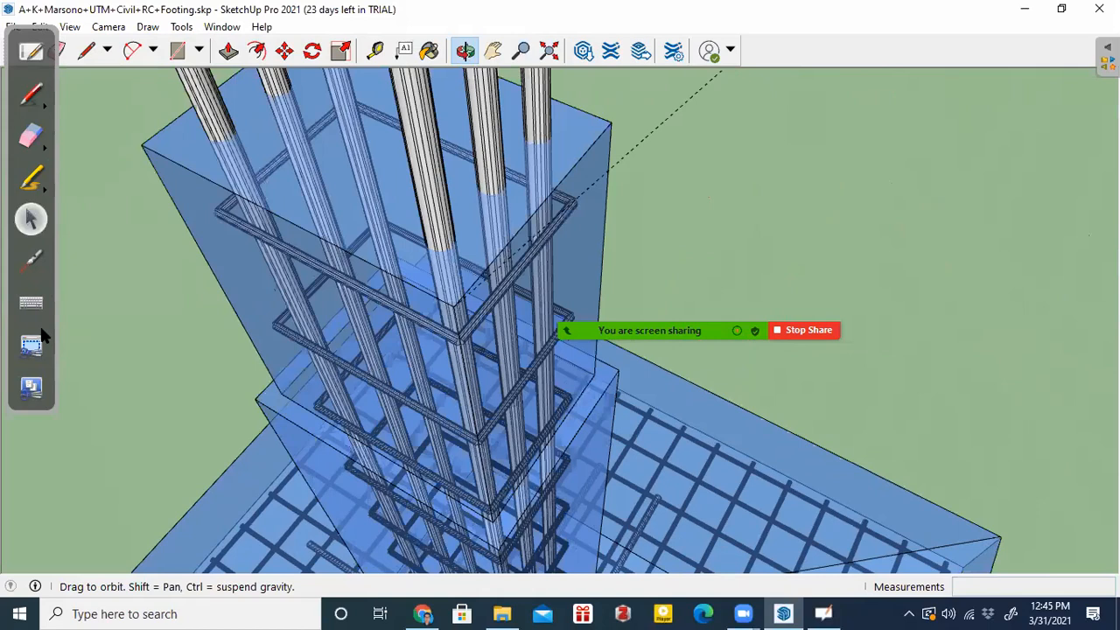
pyautogui.click(33, 101)
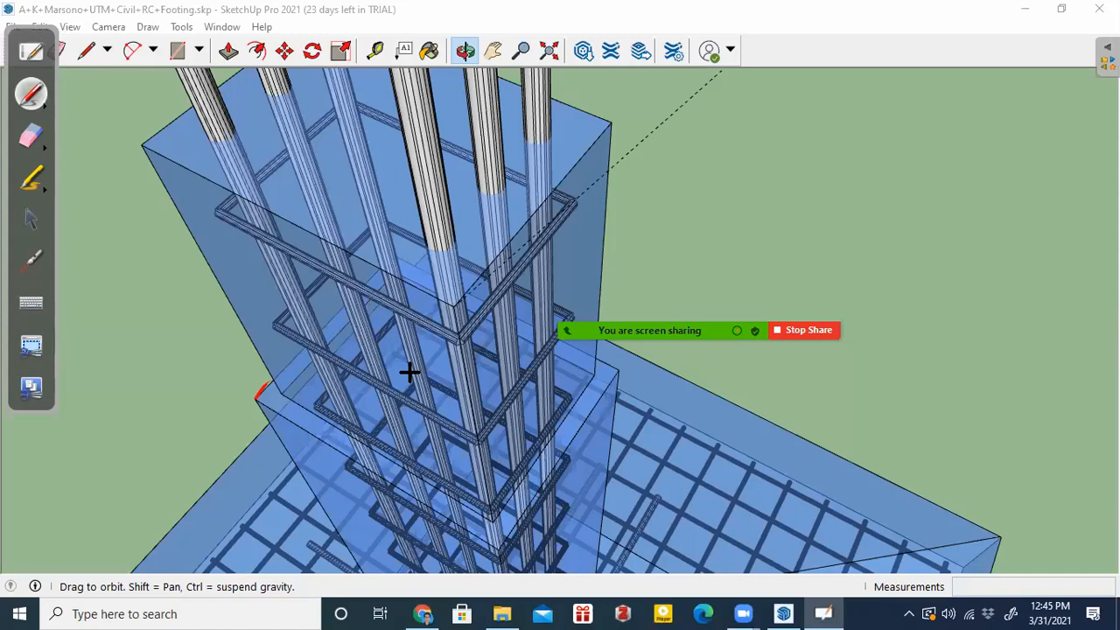
pyautogui.moveTo(129, 251)
pyautogui.mouseDown()
pyautogui.moveTo(427, 432)
pyautogui.moveTo(609, 224)
pyautogui.moveTo(619, 186)
pyautogui.moveTo(637, 224)
pyautogui.mouseUp()
pyautogui.moveTo(125, 251)
pyautogui.mouseDown()
pyautogui.moveTo(234, 112)
pyautogui.moveTo(259, 123)
pyautogui.mouseUp()
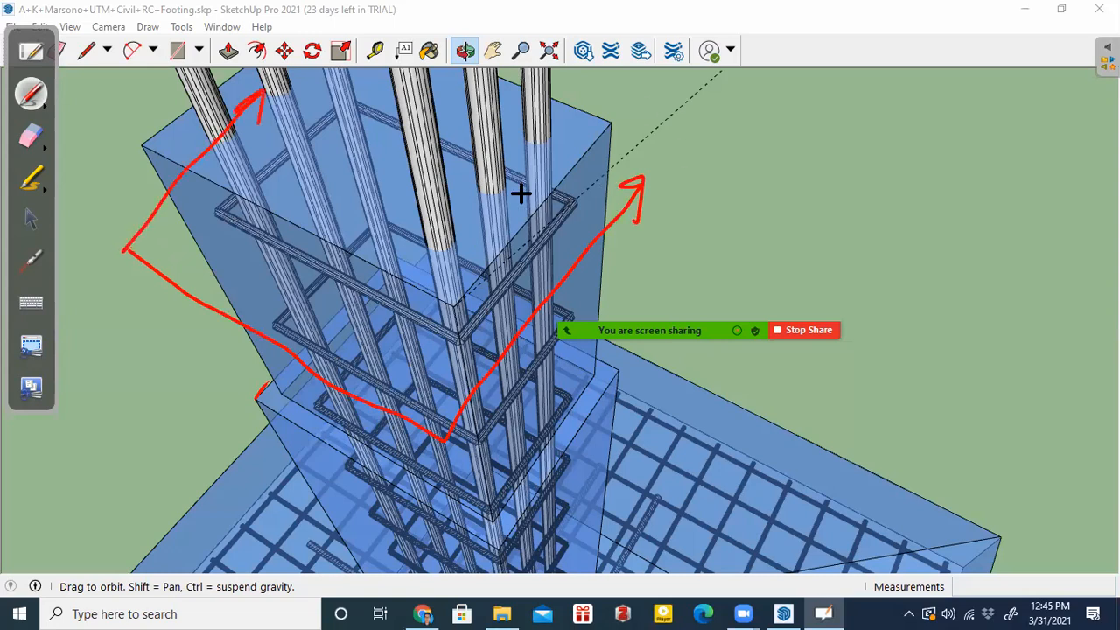
# Trace the column's top outline and upper tie, and sketch the matching section with a hooked tie and three bars per short side
pyautogui.moveTo(138, 142)
pyautogui.mouseDown()
pyautogui.moveTo(432, 281)
pyautogui.moveTo(500, 253)
pyautogui.moveTo(602, 131)
pyautogui.moveTo(561, 97)
pyautogui.mouseUp()
pyautogui.moveTo(793, 132)
pyautogui.mouseDown()
pyautogui.moveTo(997, 120)
pyautogui.moveTo(800, 196)
pyautogui.moveTo(823, 252)
pyautogui.moveTo(1015, 229)
pyautogui.mouseUp()
pyautogui.moveTo(998, 120); pyautogui.dragTo(1013, 227)
pyautogui.moveTo(220, 212)
pyautogui.mouseDown()
pyautogui.moveTo(464, 324)
pyautogui.moveTo(525, 270)
pyautogui.moveTo(505, 167)
pyautogui.moveTo(398, 122)
pyautogui.mouseUp()
pyautogui.moveTo(824, 156)
pyautogui.mouseDown()
pyautogui.moveTo(828, 200)
pyautogui.moveTo(866, 217)
pyautogui.moveTo(978, 207)
pyautogui.moveTo(970, 140)
pyautogui.moveTo(824, 156)
pyautogui.moveTo(843, 175)
pyautogui.moveTo(866, 175)
pyautogui.mouseUp()
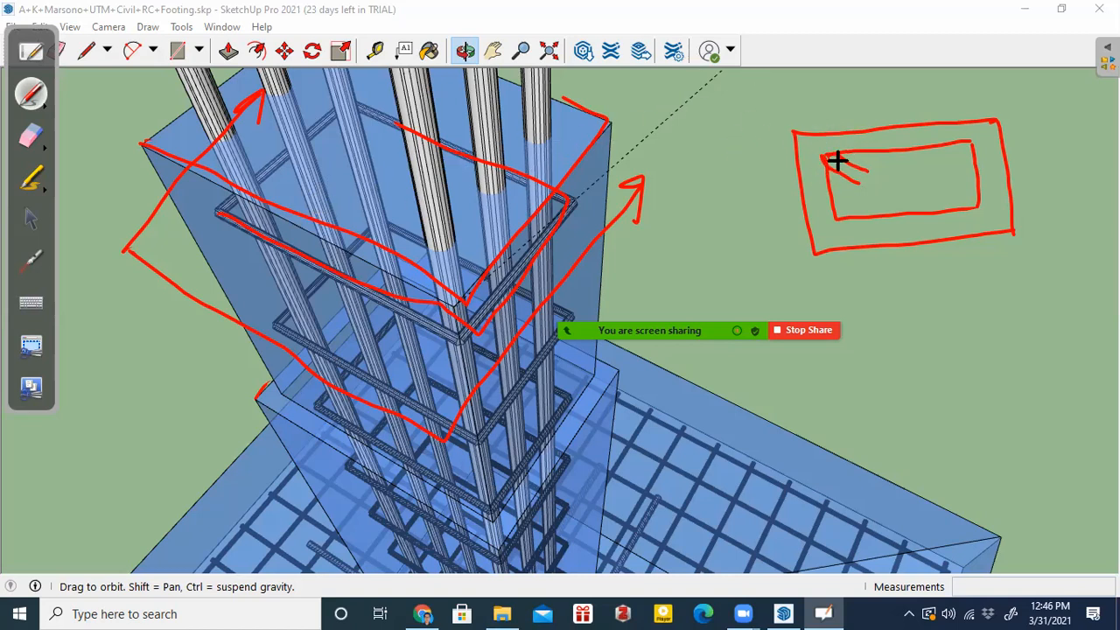
pyautogui.moveTo(827, 160); pyautogui.dragTo(842, 212)
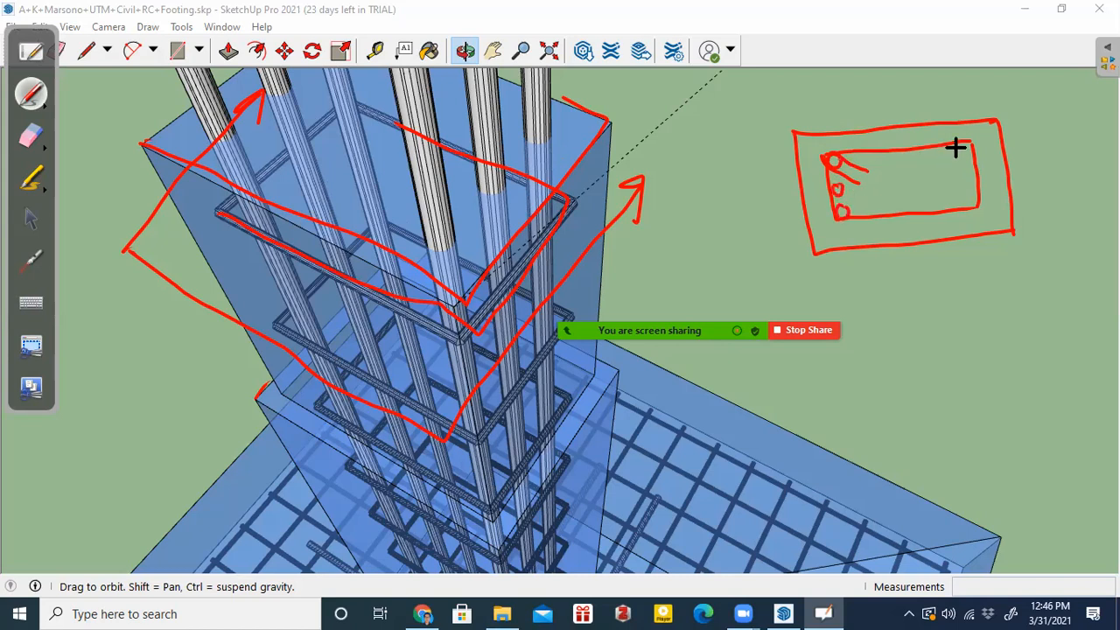
pyautogui.moveTo(960, 145); pyautogui.dragTo(968, 208)
# Sketch a separate rectangular tie with loops at one corner below the section, and erase both sketches
pyautogui.moveTo(888, 311)
pyautogui.mouseDown()
pyautogui.moveTo(901, 424)
pyautogui.moveTo(987, 412)
pyautogui.moveTo(975, 324)
pyautogui.mouseUp()
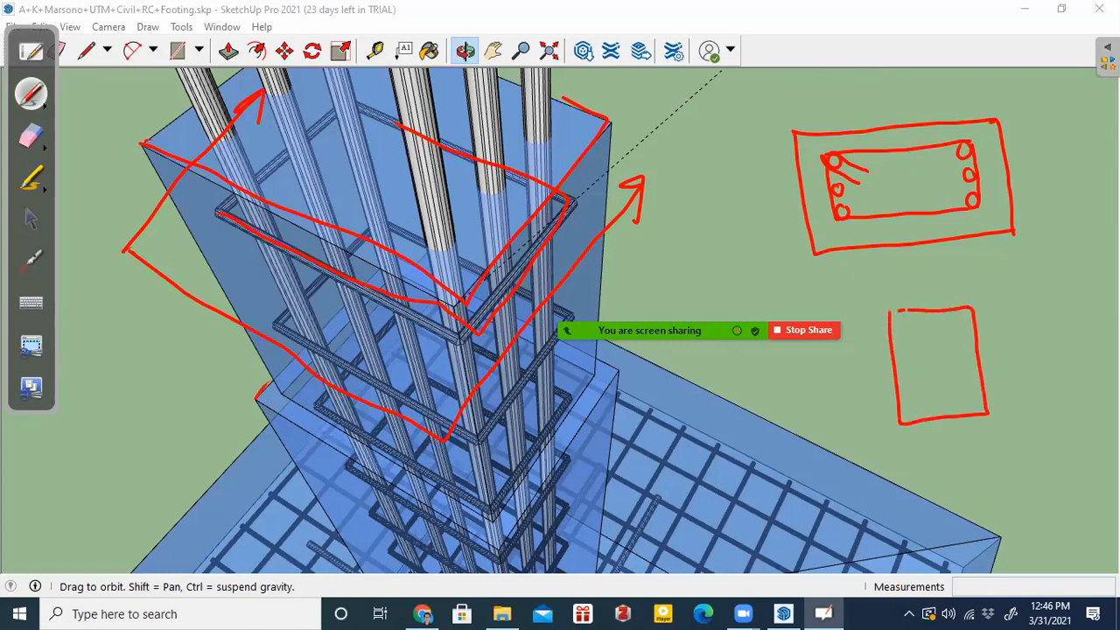
pyautogui.click(902, 313)
pyautogui.moveTo(895, 318)
pyautogui.mouseDown()
pyautogui.moveTo(902, 327)
pyautogui.moveTo(887, 307)
pyautogui.mouseUp()
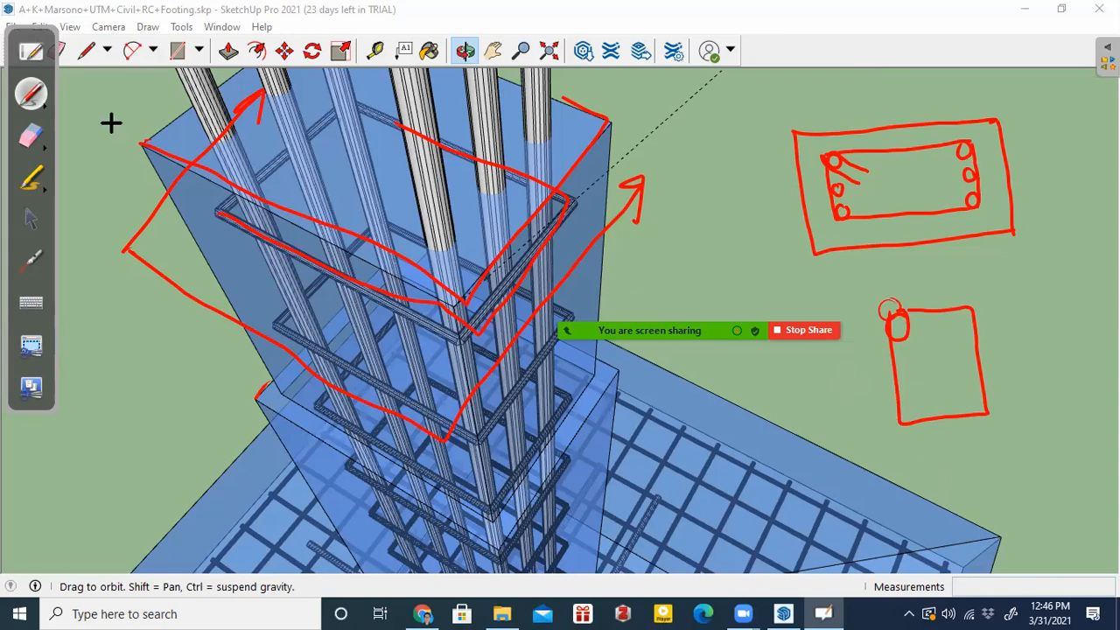
pyautogui.click(31, 138)
pyautogui.moveTo(822, 238)
pyautogui.mouseDown()
pyautogui.moveTo(908, 158)
pyautogui.moveTo(907, 295)
pyautogui.moveTo(957, 350)
pyautogui.moveTo(730, 238)
pyautogui.mouseUp()
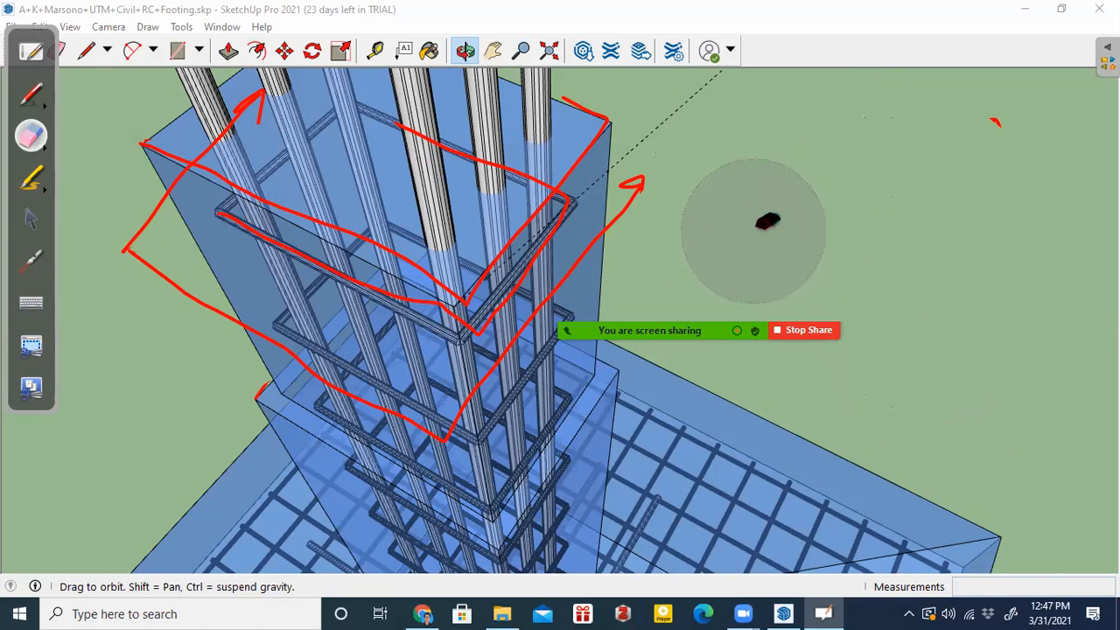
pyautogui.click(31, 94)
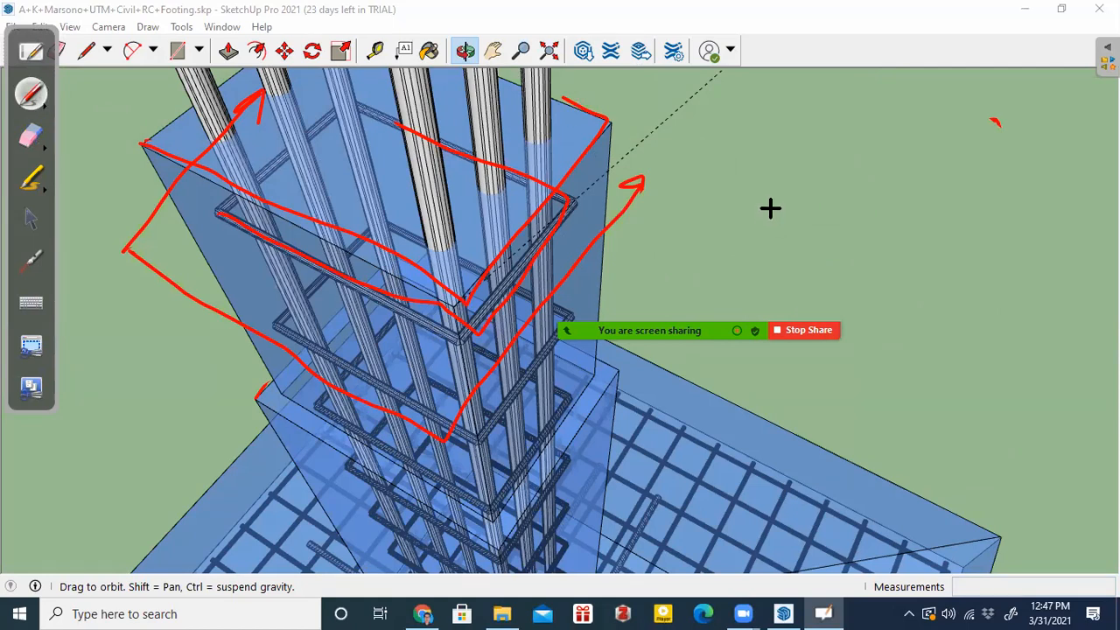
pyautogui.moveTo(756, 216); pyautogui.dragTo(912, 202)
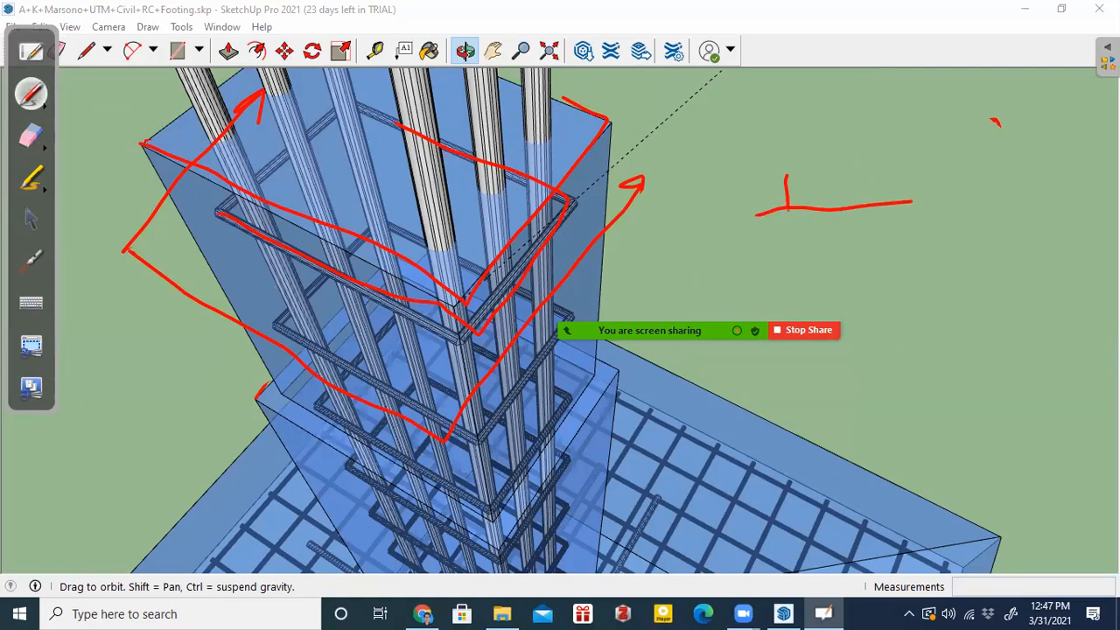
pyautogui.moveTo(760, 213); pyautogui.dragTo(785, 186)
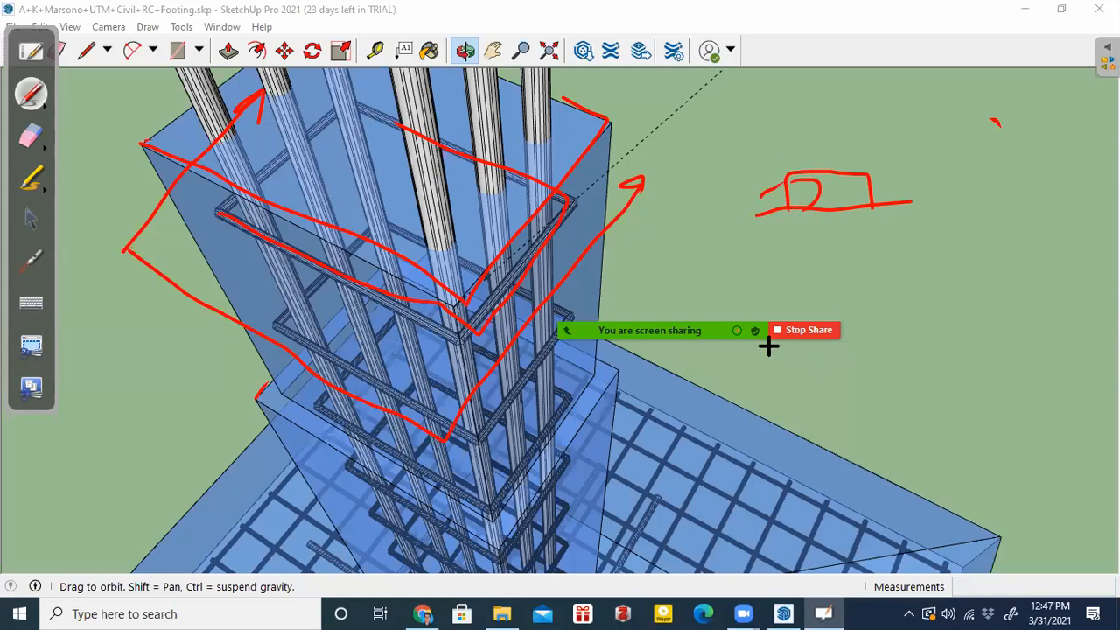
pyautogui.click(31, 135)
pyautogui.moveTo(701, 169)
pyautogui.mouseDown()
pyautogui.moveTo(838, 205)
pyautogui.moveTo(800, 213)
pyautogui.mouseUp()
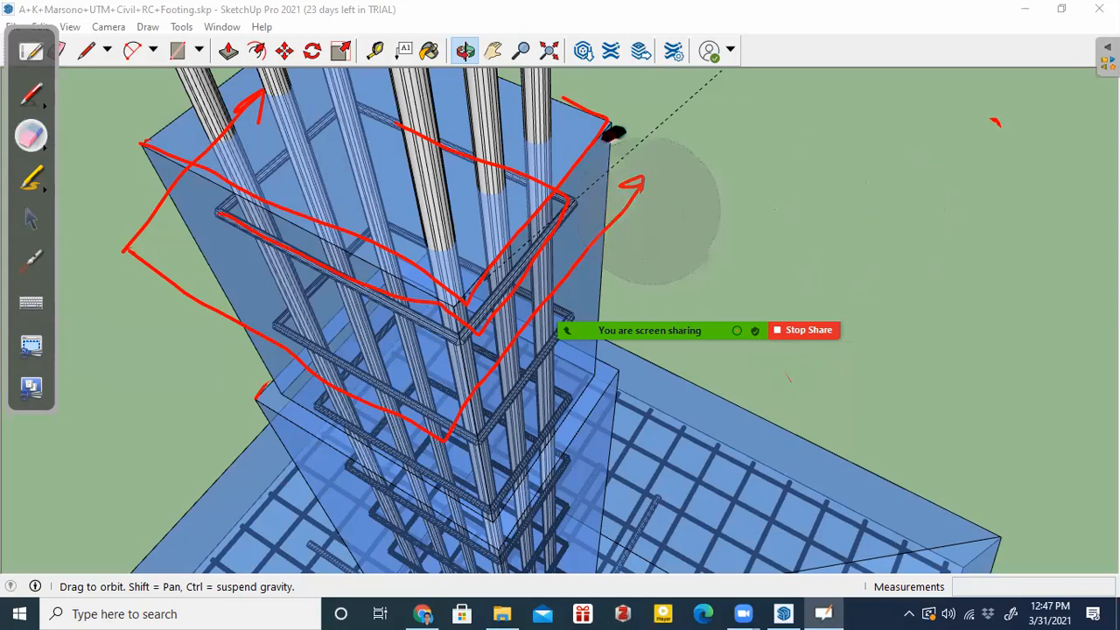
# Sketch the rectangular column section in red beside the model, with a hooked inner tie, three bars per short side and labels 10" and 12"
pyautogui.click(32, 96)
pyautogui.moveTo(768, 135); pyautogui.dragTo(960, 127)
pyautogui.moveTo(772, 178)
pyautogui.mouseDown()
pyautogui.moveTo(777, 259)
pyautogui.moveTo(976, 245)
pyautogui.mouseUp()
pyautogui.moveTo(961, 128); pyautogui.dragTo(981, 247)
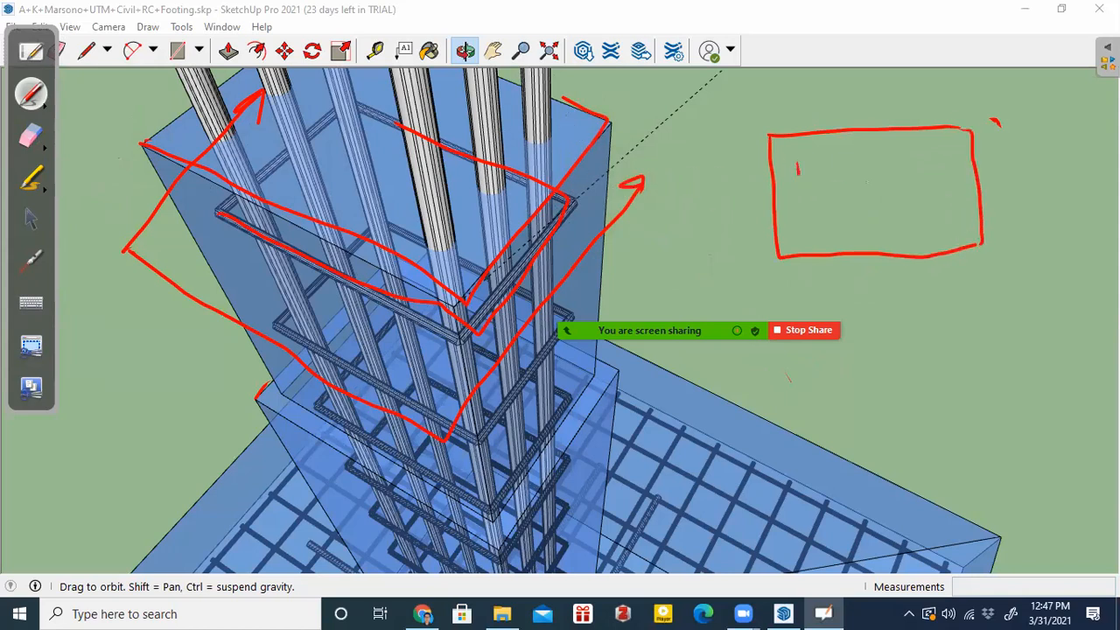
pyautogui.moveTo(840, 221)
pyautogui.mouseDown()
pyautogui.moveTo(940, 221)
pyautogui.moveTo(954, 163)
pyautogui.moveTo(869, 150)
pyautogui.moveTo(789, 163)
pyautogui.moveTo(813, 162)
pyautogui.moveTo(814, 214)
pyautogui.mouseUp()
pyautogui.moveTo(934, 161); pyautogui.dragTo(946, 190)
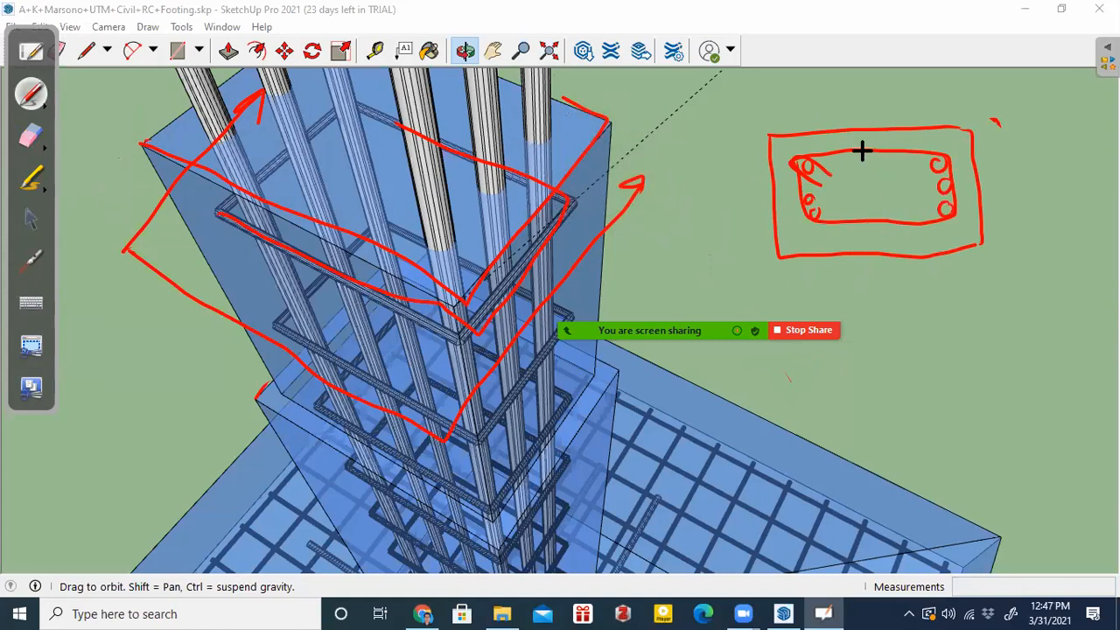
pyautogui.click(715, 194)
pyautogui.moveTo(754, 177); pyautogui.dragTo(753, 186)
pyautogui.moveTo(829, 96)
pyautogui.mouseDown()
pyautogui.moveTo(831, 115)
pyautogui.moveTo(860, 112)
pyautogui.moveTo(866, 93)
pyautogui.mouseUp()
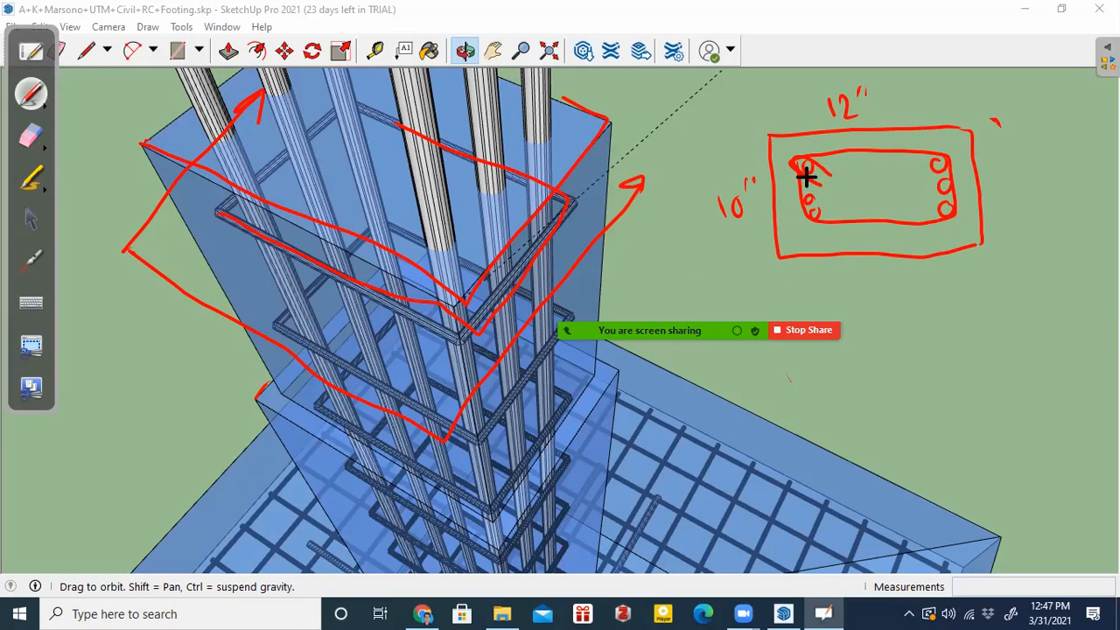
# Draw leaders from the bars on both short sides of the section to a shared label reading 6#8
pyautogui.moveTo(947, 215); pyautogui.dragTo(984, 300)
pyautogui.moveTo(819, 220)
pyautogui.mouseDown()
pyautogui.moveTo(991, 306)
pyautogui.moveTo(963, 359)
pyautogui.mouseUp()
pyautogui.moveTo(1006, 322); pyautogui.dragTo(1002, 358)
pyautogui.moveTo(980, 335)
pyautogui.mouseDown()
pyautogui.moveTo(1015, 331)
pyautogui.moveTo(1017, 342)
pyautogui.moveTo(1034, 315)
pyautogui.mouseUp()
# Draw a leader from the tie in the section sketch and label it #4@7"c/c
pyautogui.moveTo(896, 149)
pyautogui.mouseDown()
pyautogui.moveTo(980, 99)
pyautogui.moveTo(1010, 96)
pyautogui.mouseUp()
pyautogui.moveTo(1008, 88)
pyautogui.mouseDown()
pyautogui.moveTo(1006, 110)
pyautogui.moveTo(1060, 101)
pyautogui.mouseUp()
pyautogui.moveTo(1042, 138); pyautogui.dragTo(1048, 162)
pyautogui.moveTo(1062, 114)
pyautogui.mouseDown()
pyautogui.moveTo(1076, 182)
pyautogui.moveTo(1100, 164)
pyautogui.mouseUp()
pyautogui.click(1090, 156)
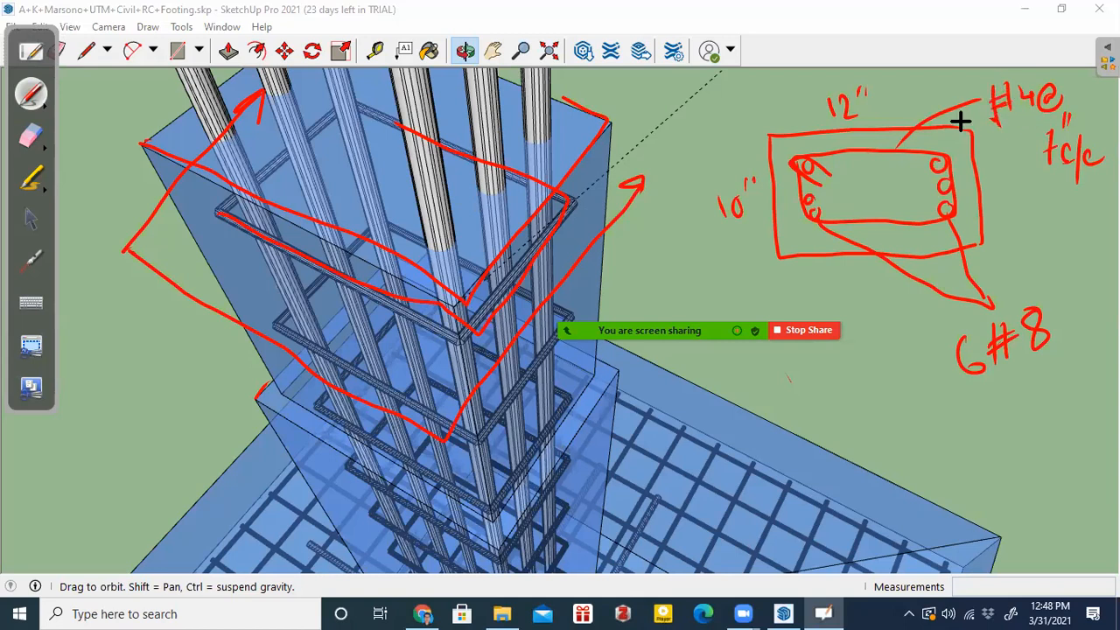
# Mark the 2" cover between the section outline and tie, label the tie hook with a circled 10d, and stop annotating
pyautogui.moveTo(857, 131); pyautogui.dragTo(861, 153)
pyautogui.moveTo(778, 195); pyautogui.dragTo(797, 194)
pyautogui.moveTo(882, 245); pyautogui.dragTo(894, 248)
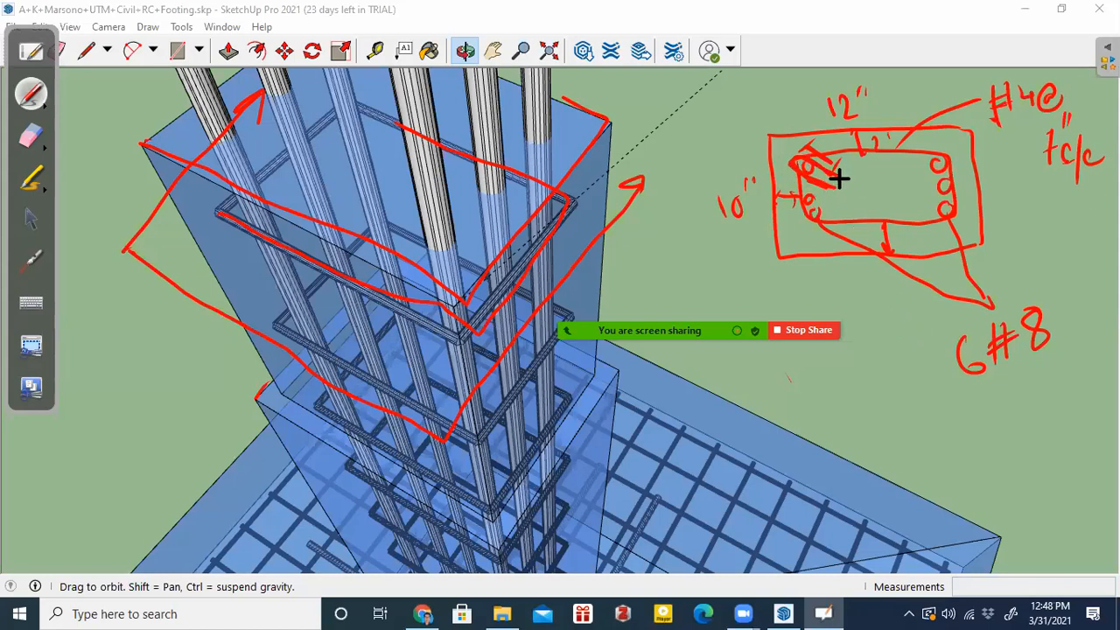
pyautogui.moveTo(822, 144)
pyautogui.mouseDown()
pyautogui.moveTo(761, 112)
pyautogui.moveTo(707, 128)
pyautogui.moveTo(767, 109)
pyautogui.mouseUp()
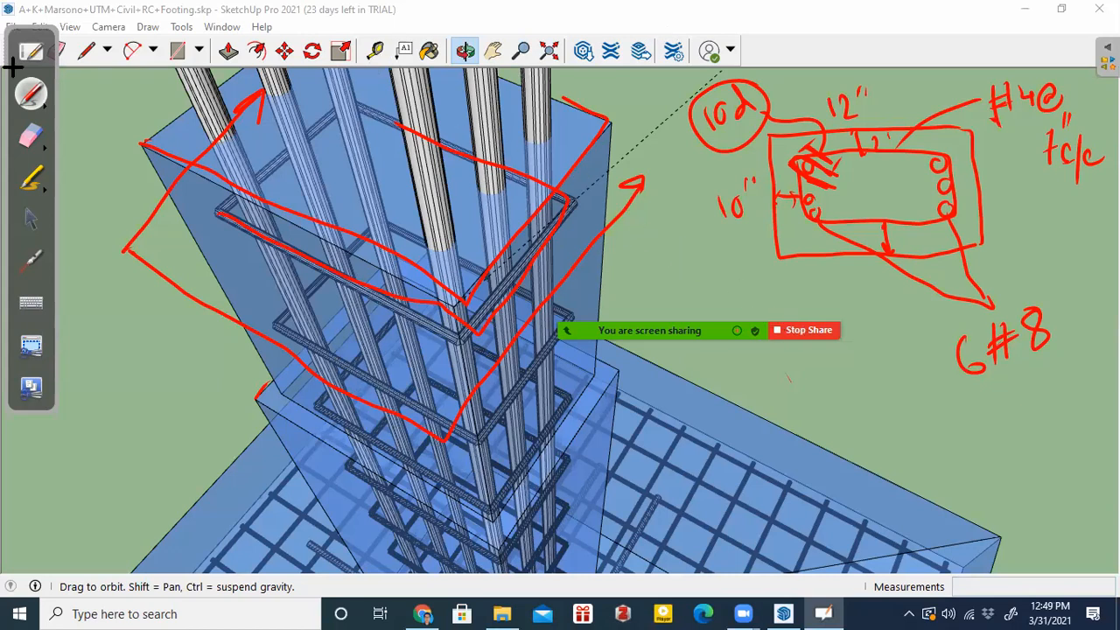
pyautogui.click(148, 616)
pyautogui.click(30, 219)
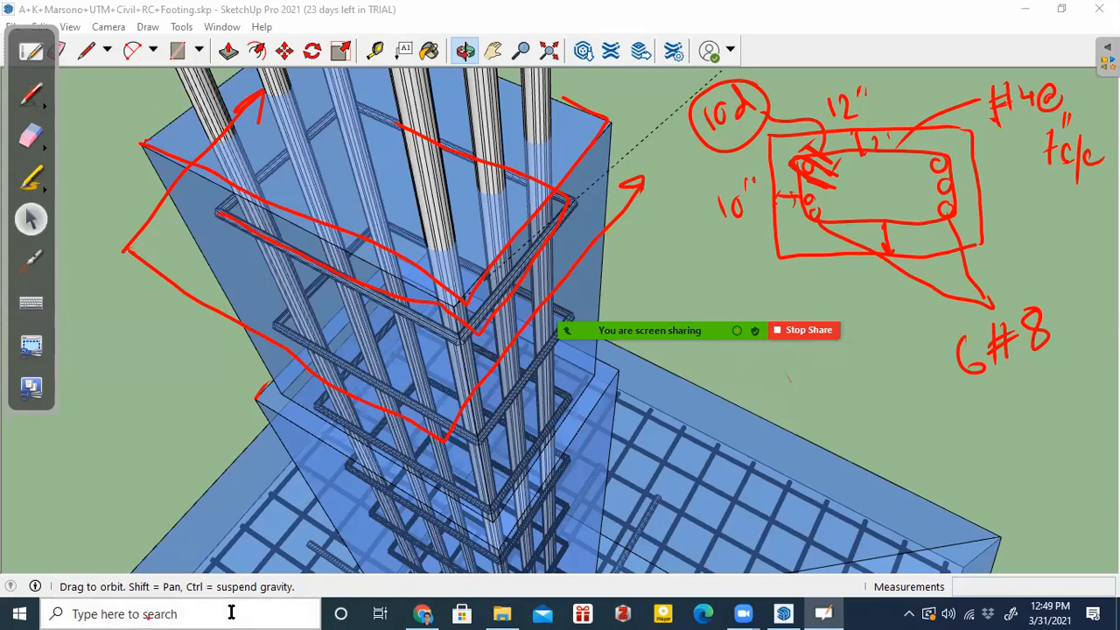
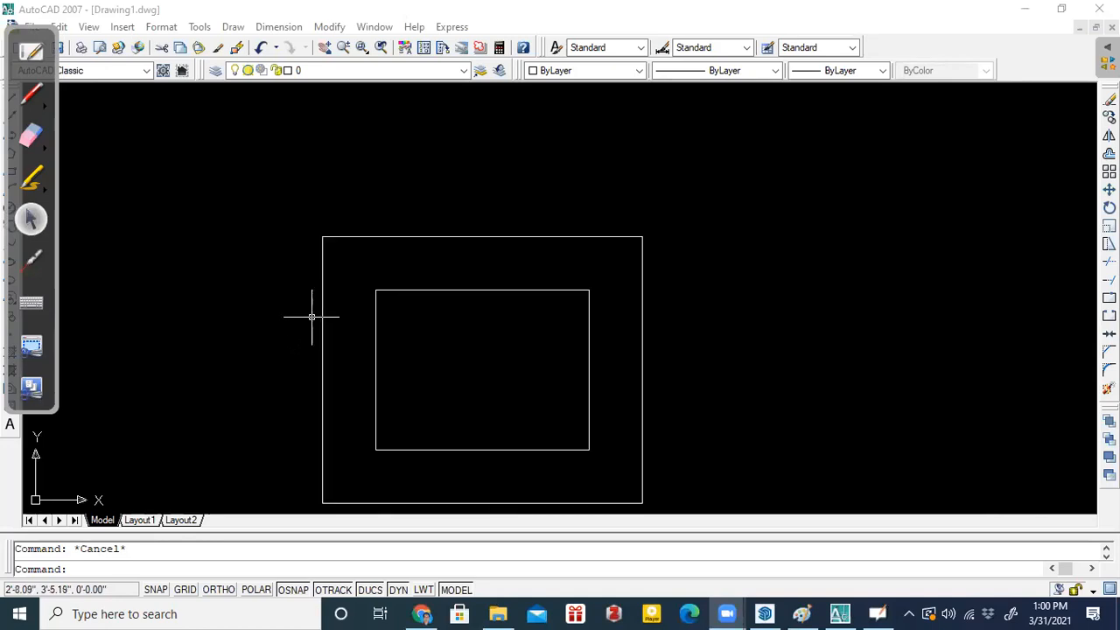
# In AutoCAD, sketch a red circle in the inner rectangle's upper-left corner and annotate it Radius = 0.5"
pyautogui.scroll(-2, 310, 312)
pyautogui.scroll(3, 350, 303)
pyautogui.scroll(-2, 388, 293)
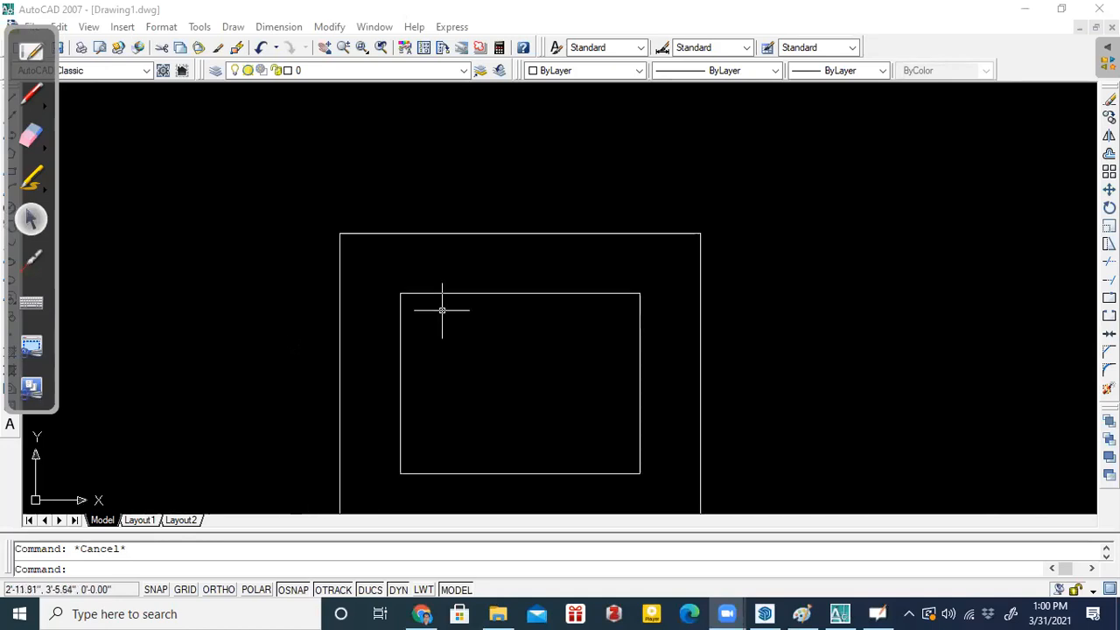
pyautogui.click(31, 97)
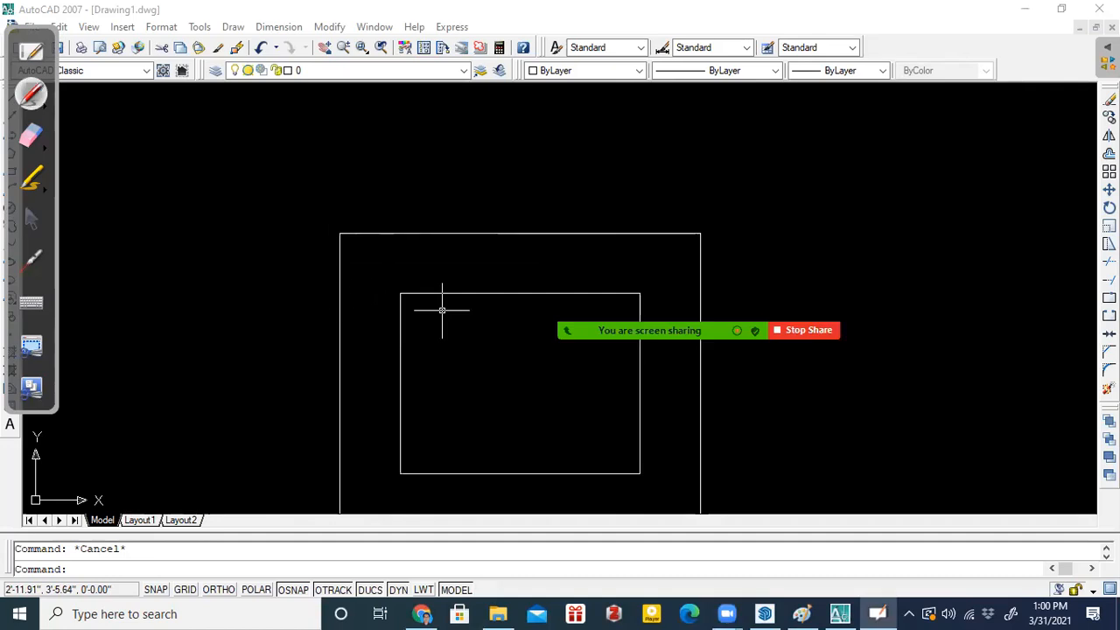
pyautogui.click(415, 298)
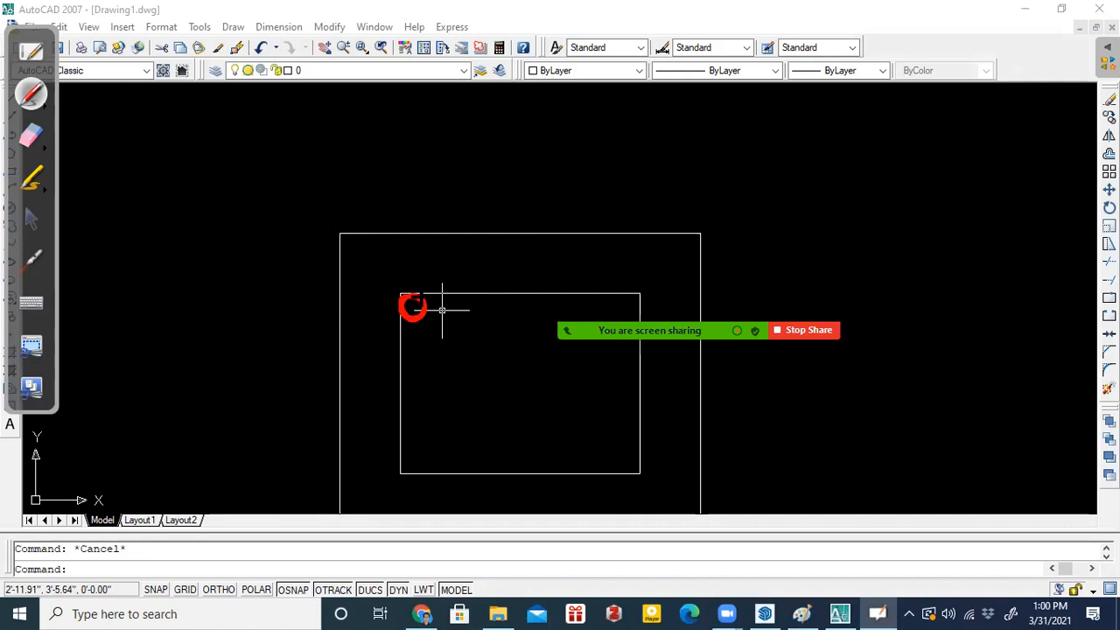
pyautogui.moveTo(422, 297)
pyautogui.mouseDown()
pyautogui.moveTo(453, 160)
pyautogui.moveTo(491, 170)
pyautogui.moveTo(497, 126)
pyautogui.moveTo(539, 159)
pyautogui.moveTo(598, 122)
pyautogui.mouseUp()
pyautogui.moveTo(613, 121); pyautogui.dragTo(623, 138)
pyautogui.moveTo(638, 100); pyautogui.dragTo(636, 115)
pyautogui.moveTo(644, 99); pyautogui.dragTo(643, 112)
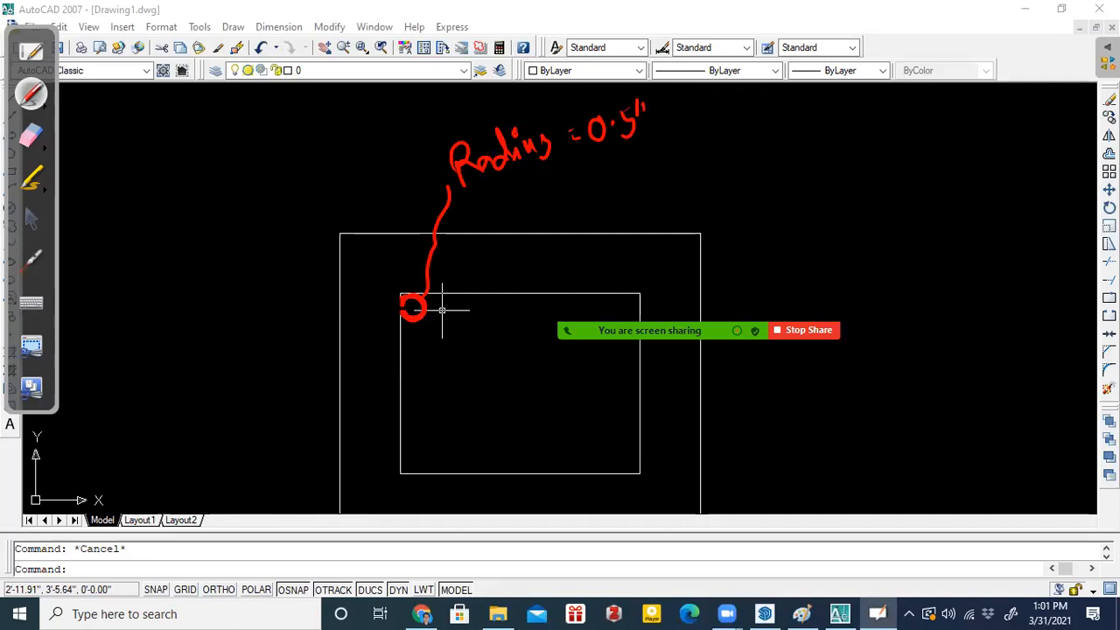
# Sketch a red circle in the inner rectangle's lower-left corner and annotate it TTR with a leader
pyautogui.moveTo(400, 459)
pyautogui.mouseDown()
pyautogui.moveTo(401, 442)
pyautogui.moveTo(427, 450)
pyautogui.moveTo(408, 463)
pyautogui.moveTo(313, 436)
pyautogui.mouseUp()
pyautogui.moveTo(203, 449)
pyautogui.mouseDown()
pyautogui.moveTo(250, 416)
pyautogui.moveTo(242, 461)
pyautogui.mouseUp()
pyautogui.moveTo(256, 416)
pyautogui.mouseDown()
pyautogui.moveTo(279, 404)
pyautogui.moveTo(278, 444)
pyautogui.mouseUp()
pyautogui.moveTo(292, 400); pyautogui.dragTo(297, 434)
pyautogui.moveTo(285, 381); pyautogui.dragTo(323, 416)
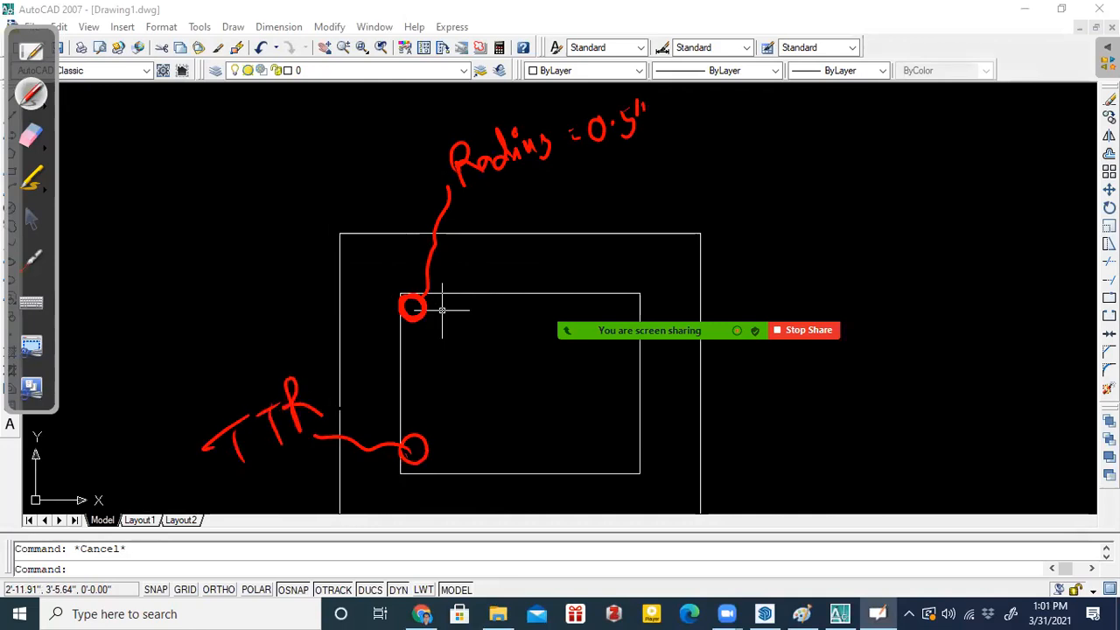
# Erase the red annotations, move the annotation toolbar clear of the drawing tools and return to the normal pointer
pyautogui.click(31, 136)
pyautogui.moveTo(491, 176)
pyautogui.mouseDown()
pyautogui.moveTo(482, 125)
pyautogui.moveTo(350, 345)
pyautogui.moveTo(452, 408)
pyautogui.mouseUp()
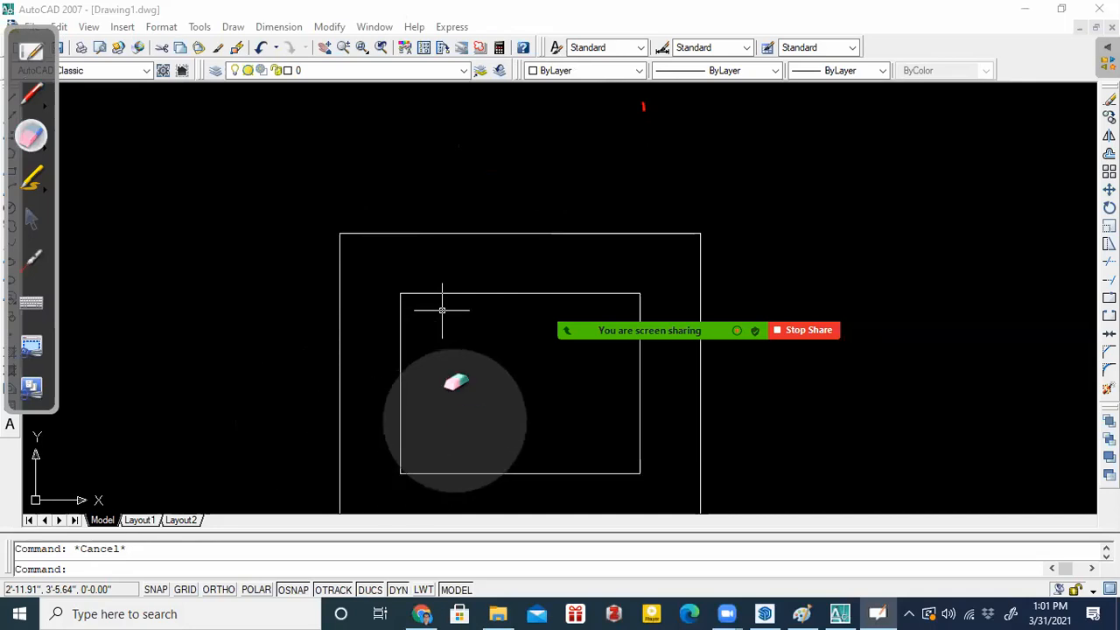
pyautogui.moveTo(39, 40); pyautogui.dragTo(118, 67)
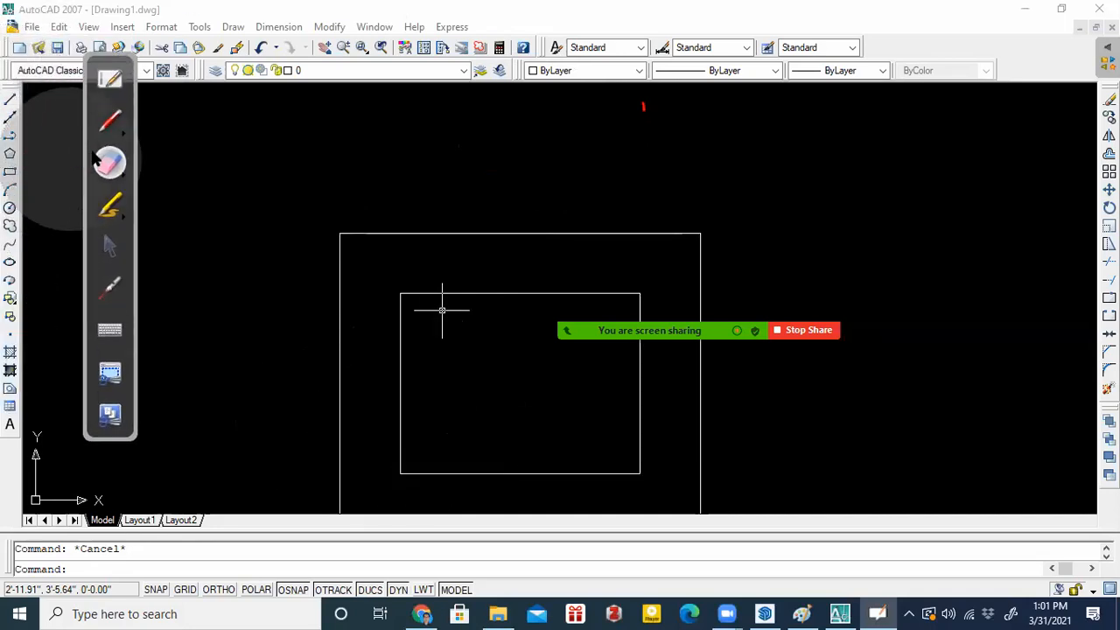
pyautogui.click(109, 245)
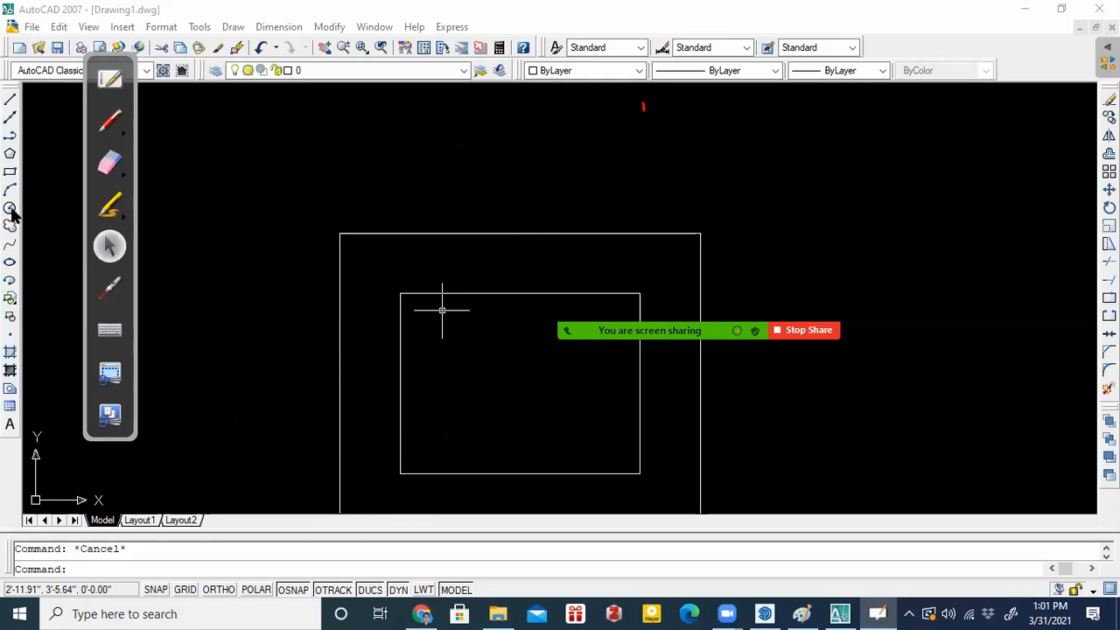
# Draw a tan-tan-radius circle of radius 0.5" touching the upper and left edges of the inner rectangle
pyautogui.click(11, 209)
pyautogui.press('Escape')
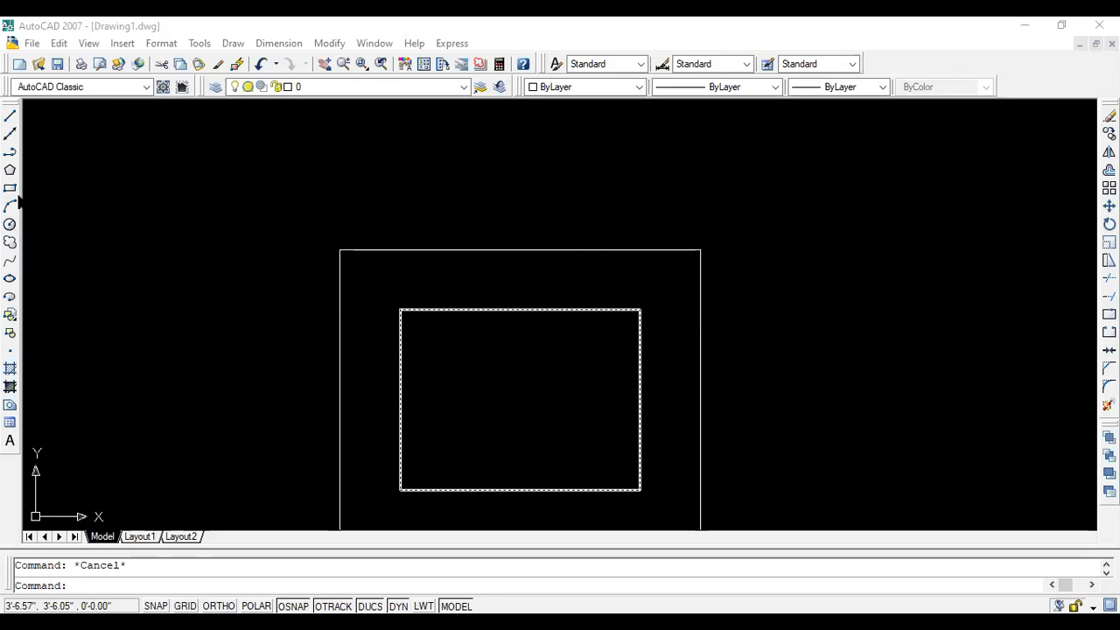
pyautogui.click(10, 224)
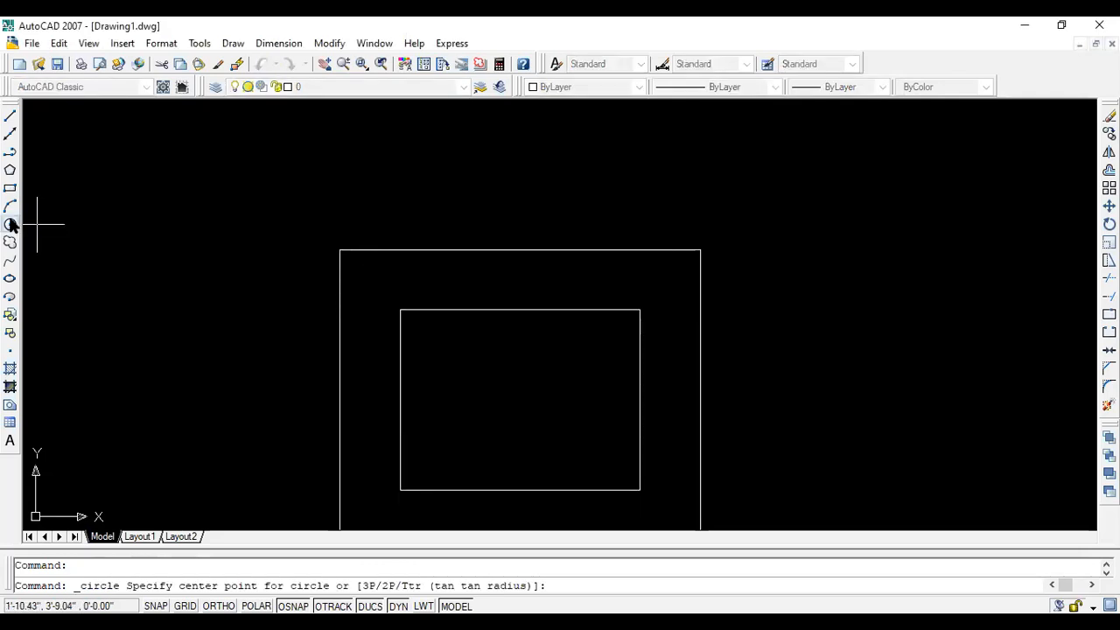
pyautogui.rightClick(130, 248)
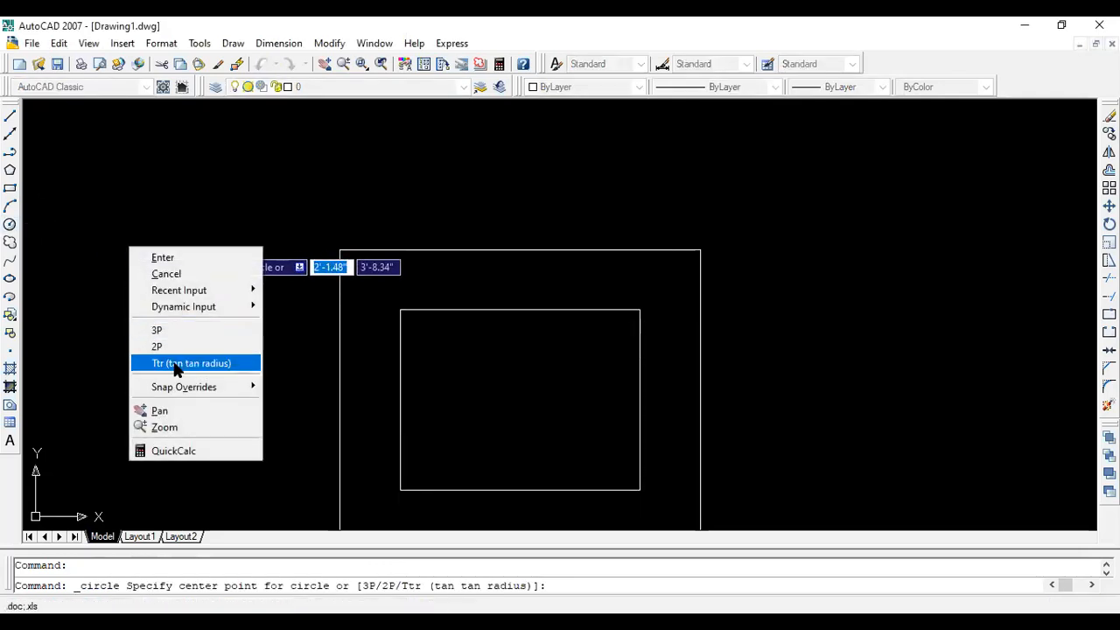
pyautogui.click(175, 363)
pyautogui.click(438, 308)
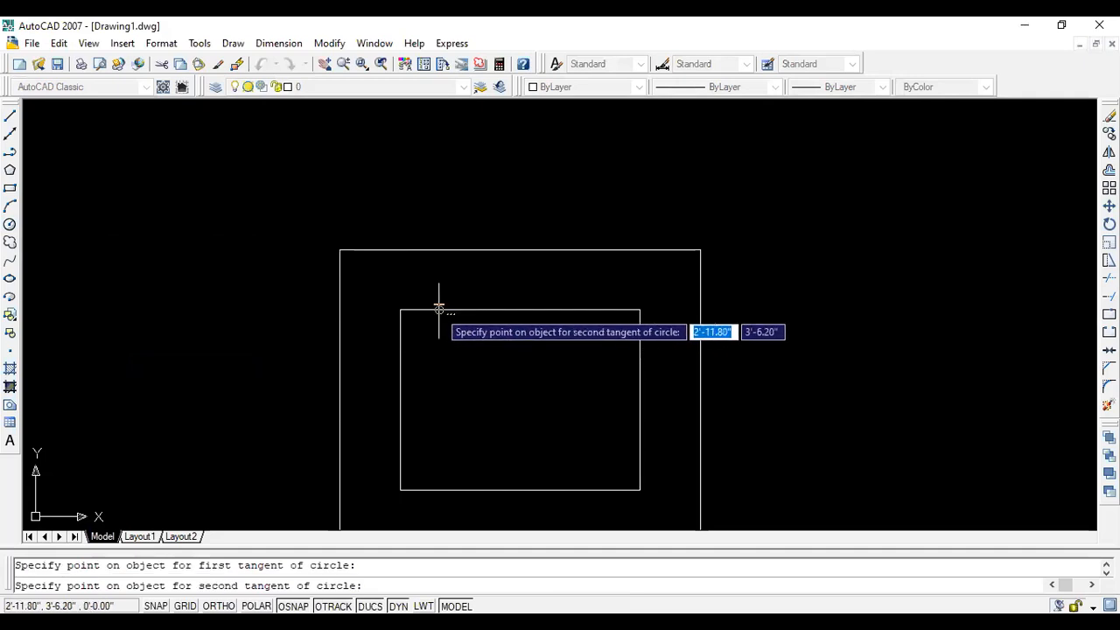
pyautogui.click(401, 335)
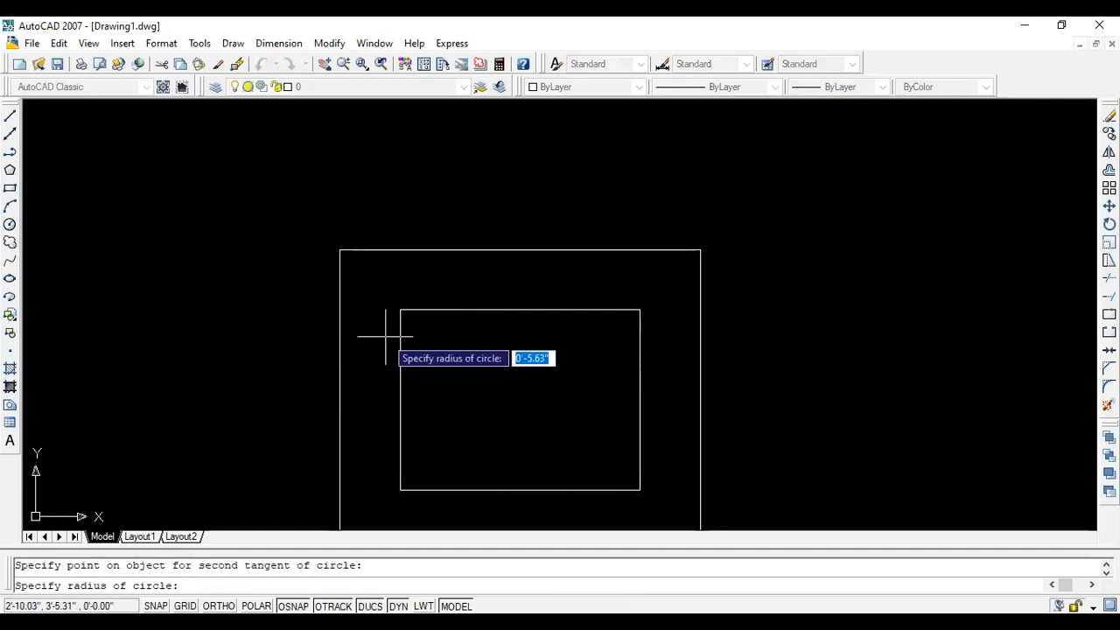
pyautogui.write('.5')
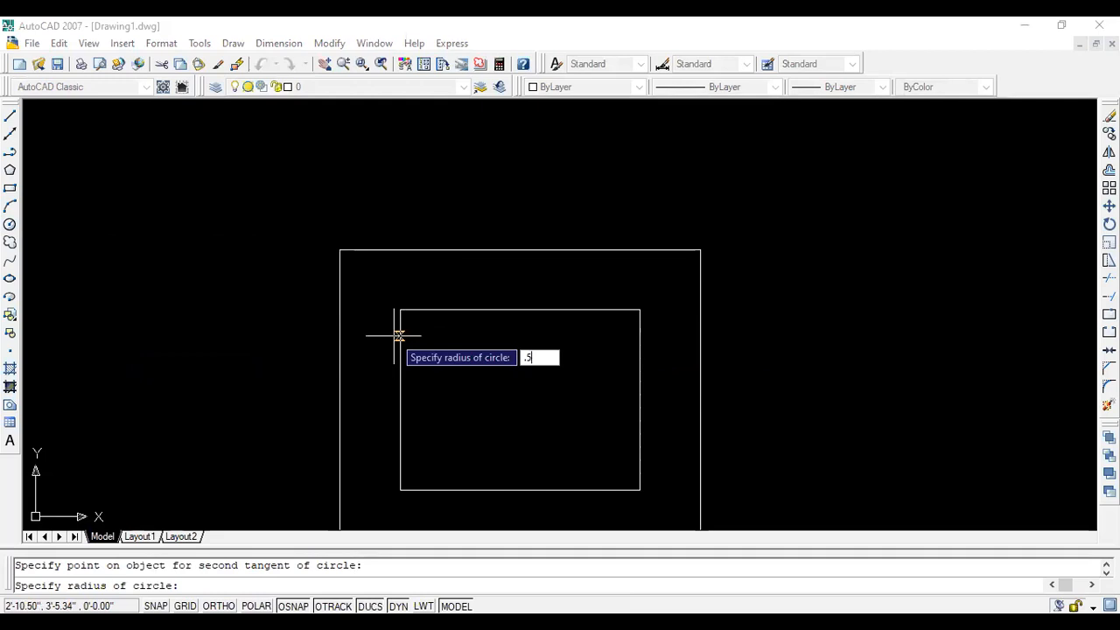
pyautogui.press('Return')
pyautogui.press('Escape')
# Draw a tan-tan-radius circle of radius 0.5" in the inner rectangle's lower-left corner, touching its left and lower edges
pyautogui.scroll(2, 469, 376)
pyautogui.scroll(-5, 420, 355)
pyautogui.scroll(3, 406, 386)
pyautogui.scroll(-1, 323, 370)
pyautogui.scroll(3, 377, 388)
pyautogui.click(328, 430)
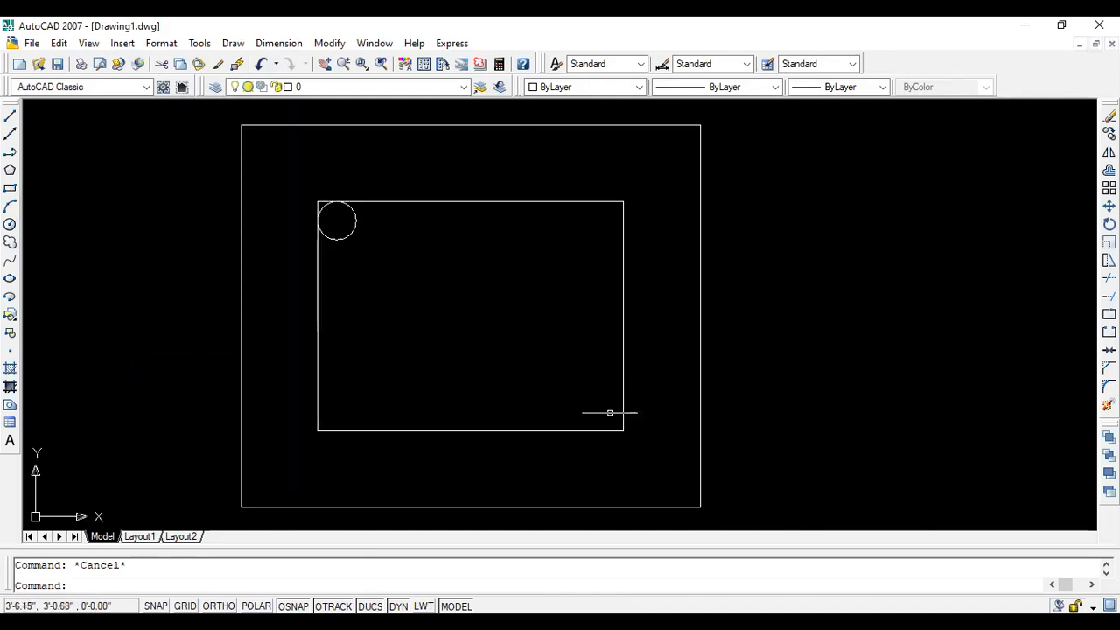
pyautogui.click(10, 224)
pyautogui.rightClick(87, 245)
pyautogui.click(123, 364)
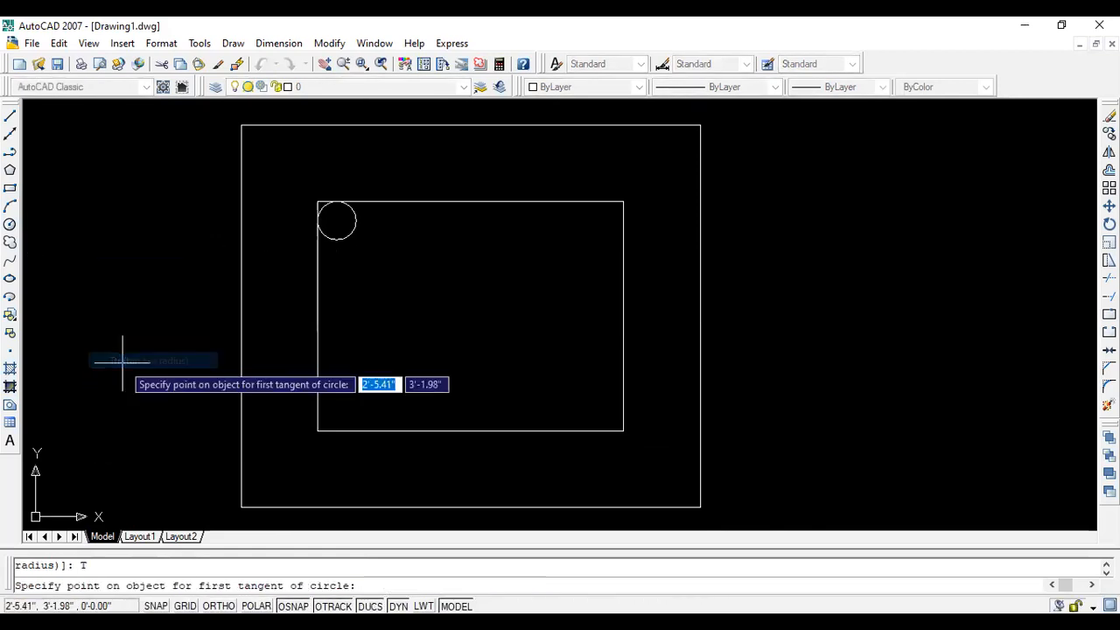
pyautogui.click(317, 408)
pyautogui.click(317, 409)
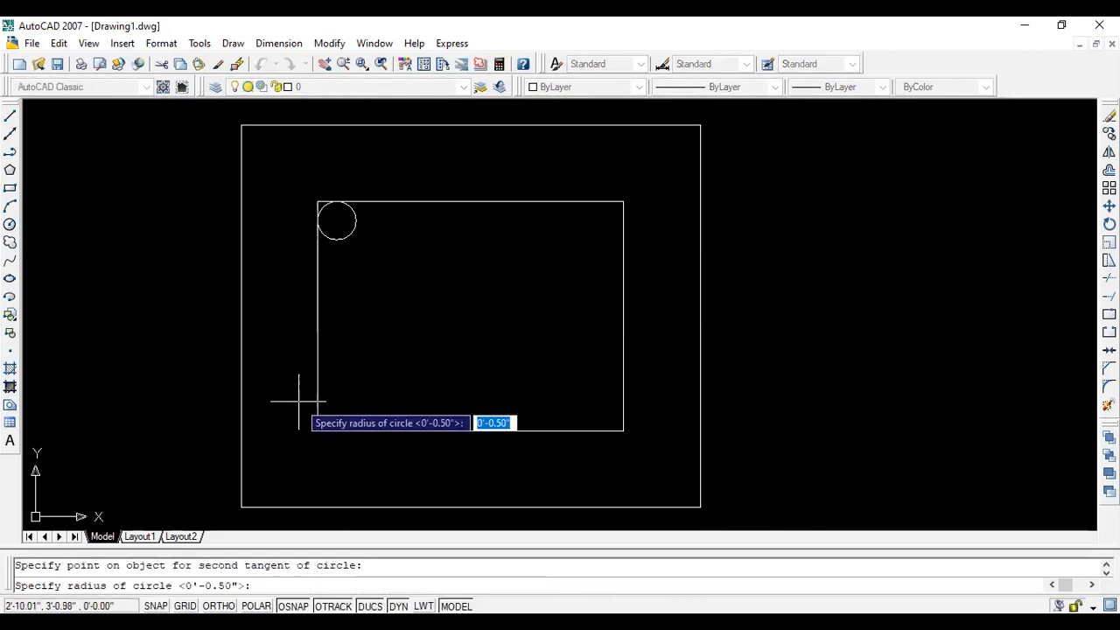
pyautogui.write('.5')
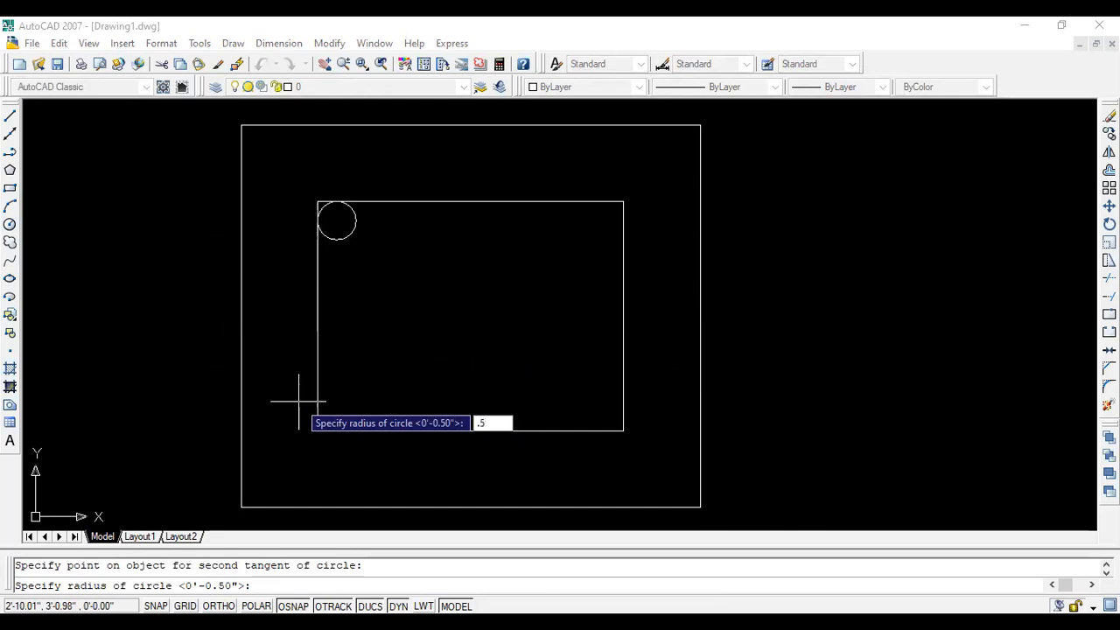
pyautogui.press('Return')
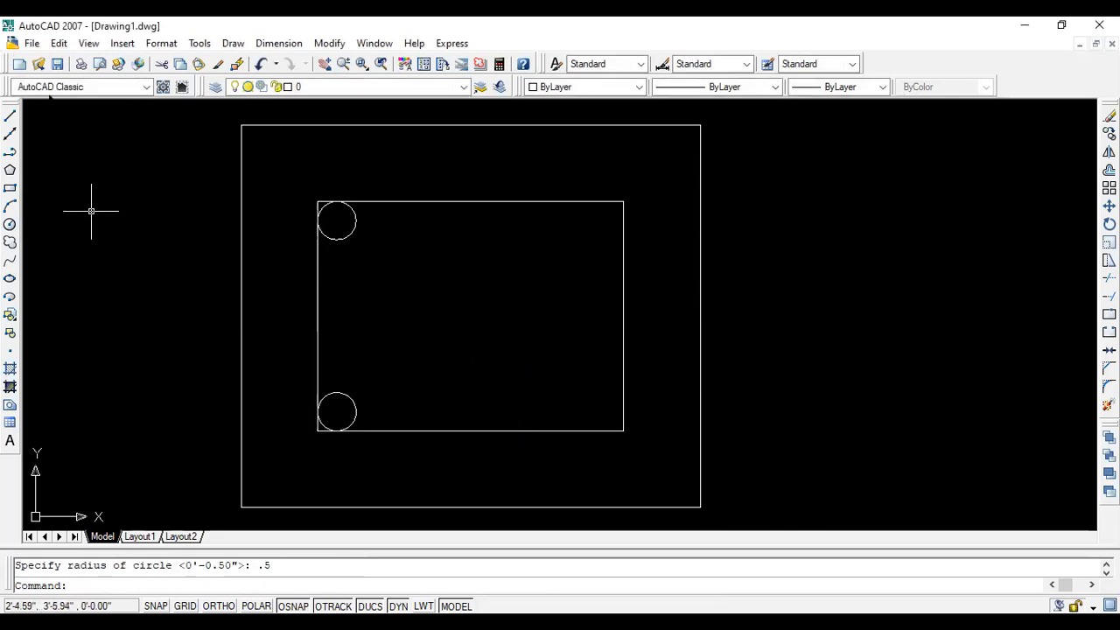
# Draw a tan-tan-radius circle of radius 0.5" in the inner rectangle's upper-right corner, touching its upper and right edges
pyautogui.click(10, 224)
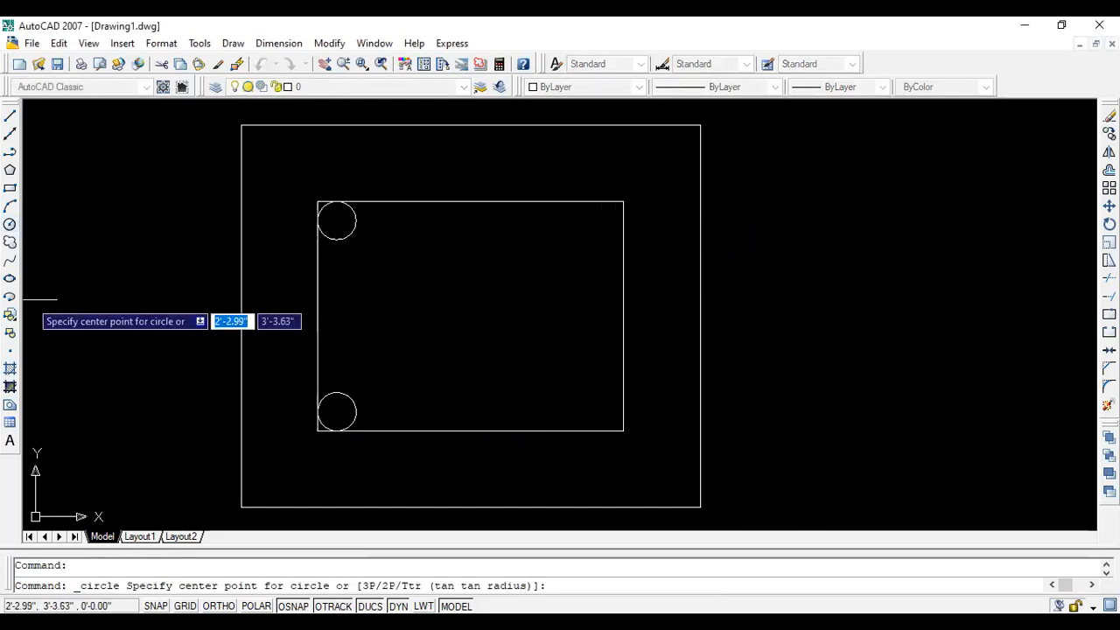
pyautogui.rightClick(78, 234)
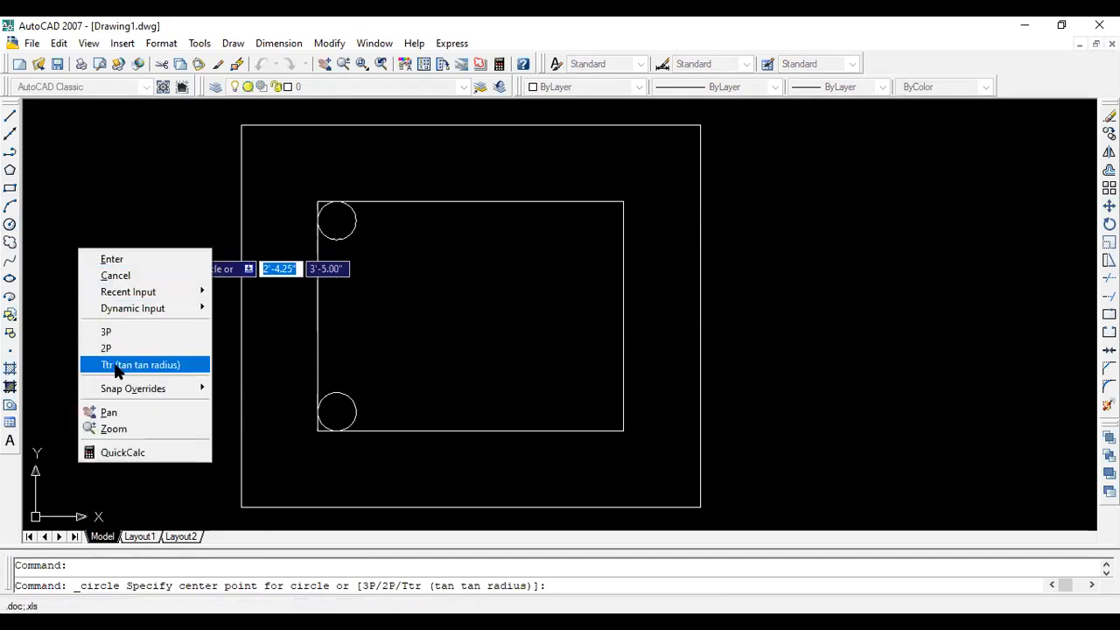
pyautogui.click(112, 364)
pyautogui.click(585, 202)
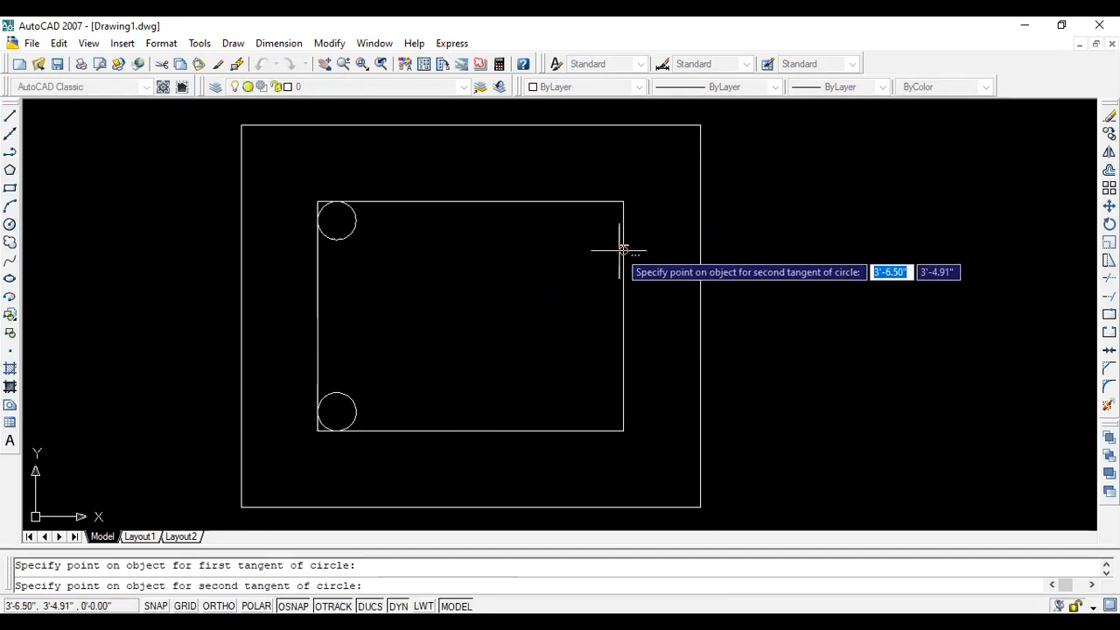
pyautogui.click(622, 252)
pyautogui.write('.5')
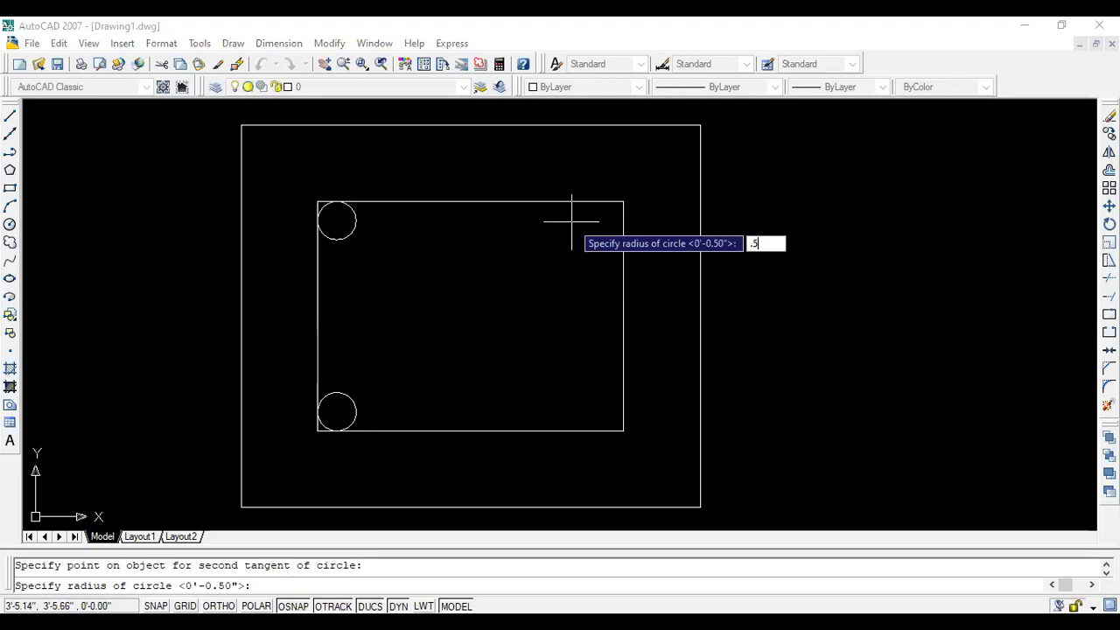
pyautogui.press('Return')
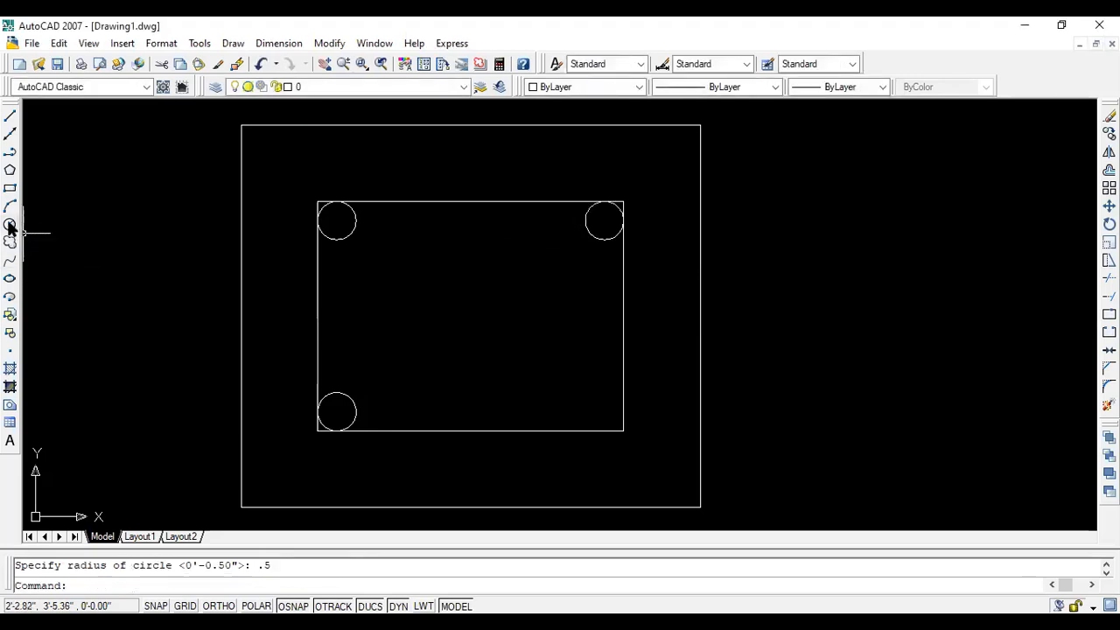
pyautogui.click(10, 224)
pyautogui.click(571, 427)
pyautogui.press('Escape')
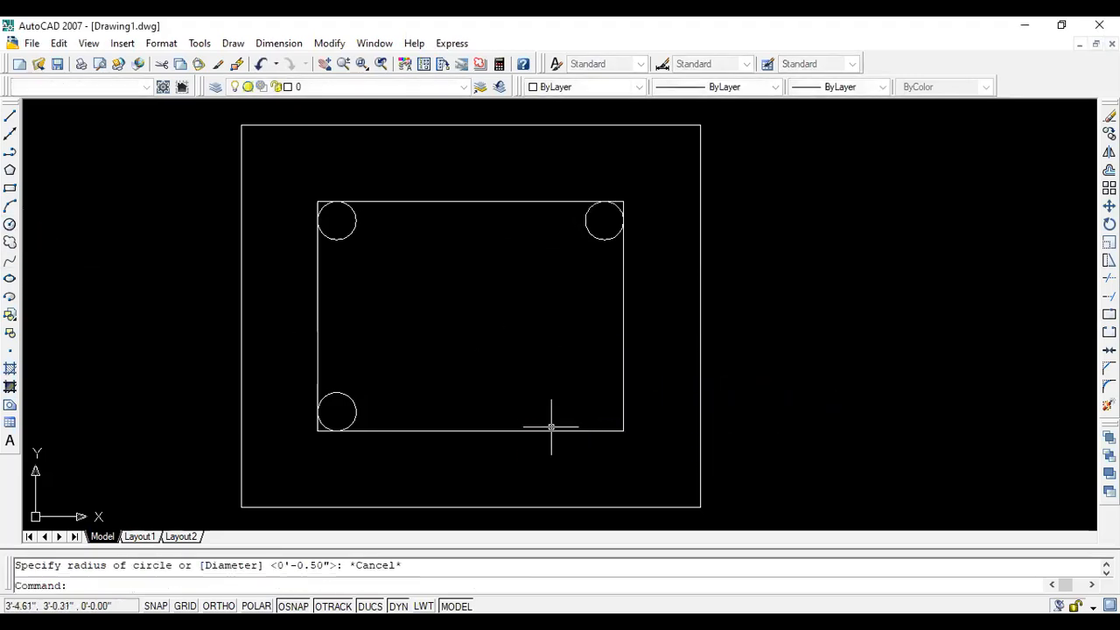
# Draw a tan-tan-radius circle of radius 0.5" in the inner rectangle's lower-right corner, touching its lower and right edges
pyautogui.click(9, 224)
pyautogui.rightClick(99, 247)
pyautogui.click(122, 360)
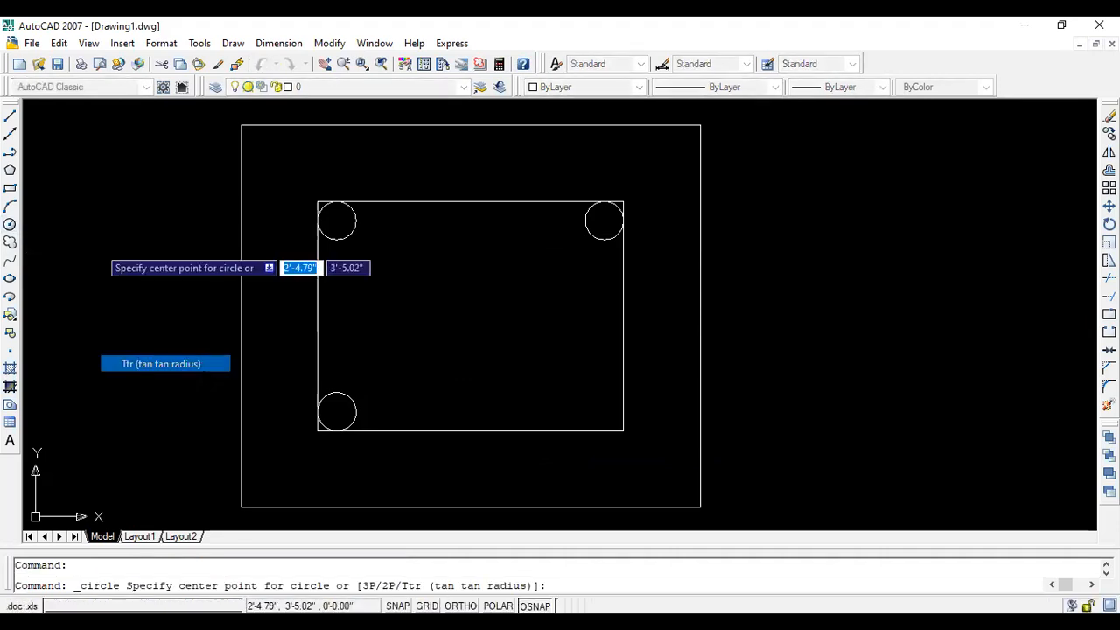
pyautogui.click(516, 430)
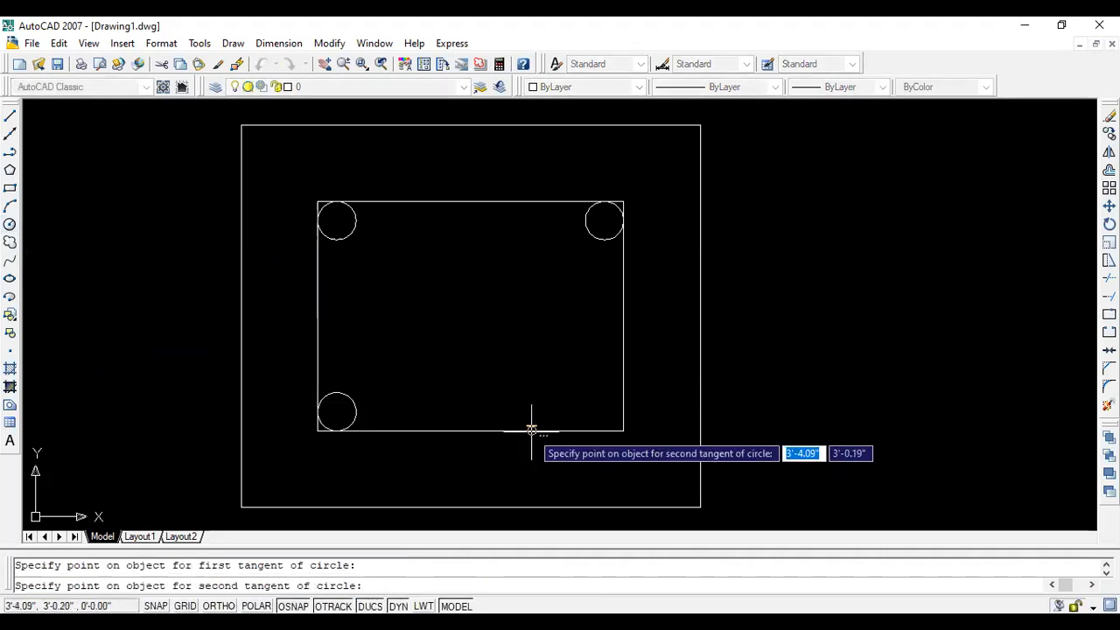
pyautogui.click(622, 388)
pyautogui.write('.5')
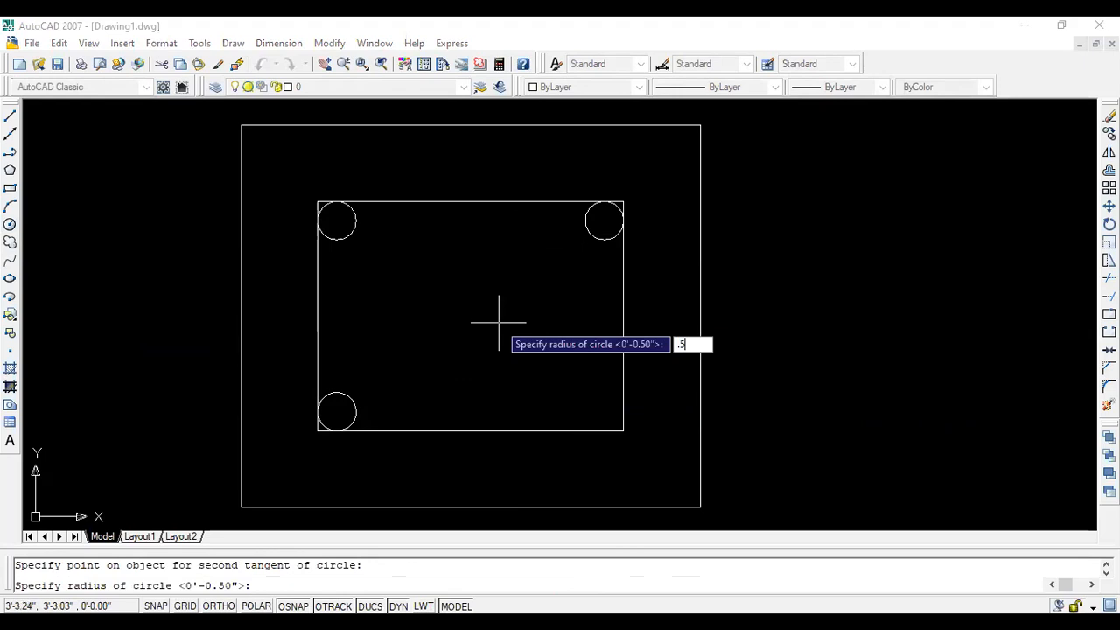
pyautogui.press('Return')
pyautogui.press('Escape')
pyautogui.scroll(2, 370, 297)
pyautogui.scroll(-4, 369, 299)
pyautogui.scroll(3, 370, 299)
pyautogui.scroll(-2, 369, 300)
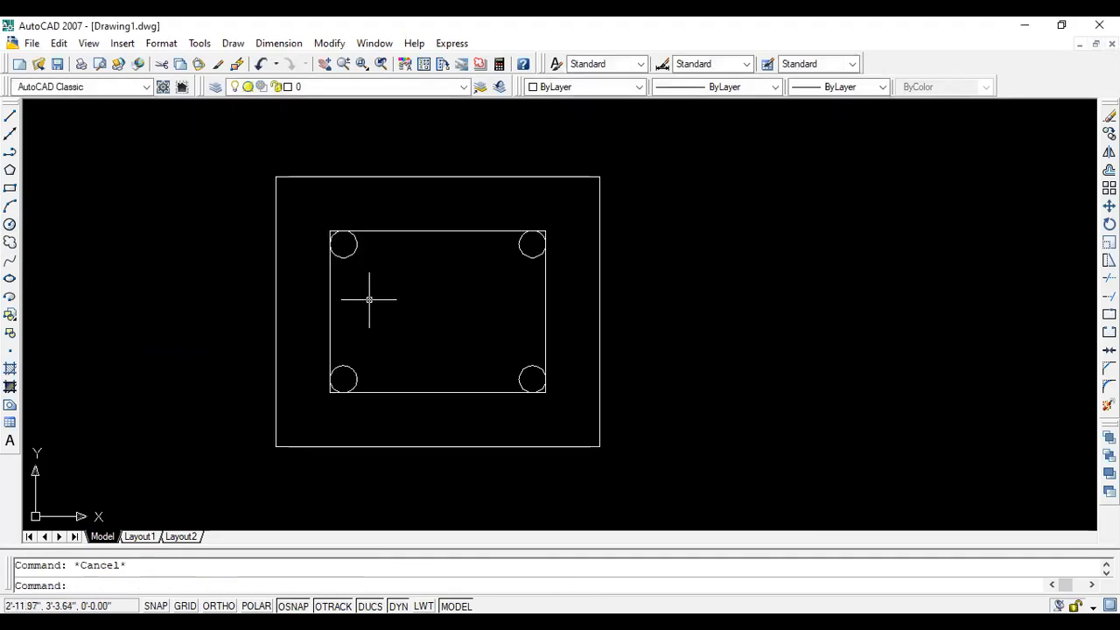
pyautogui.scroll(1, 369, 299)
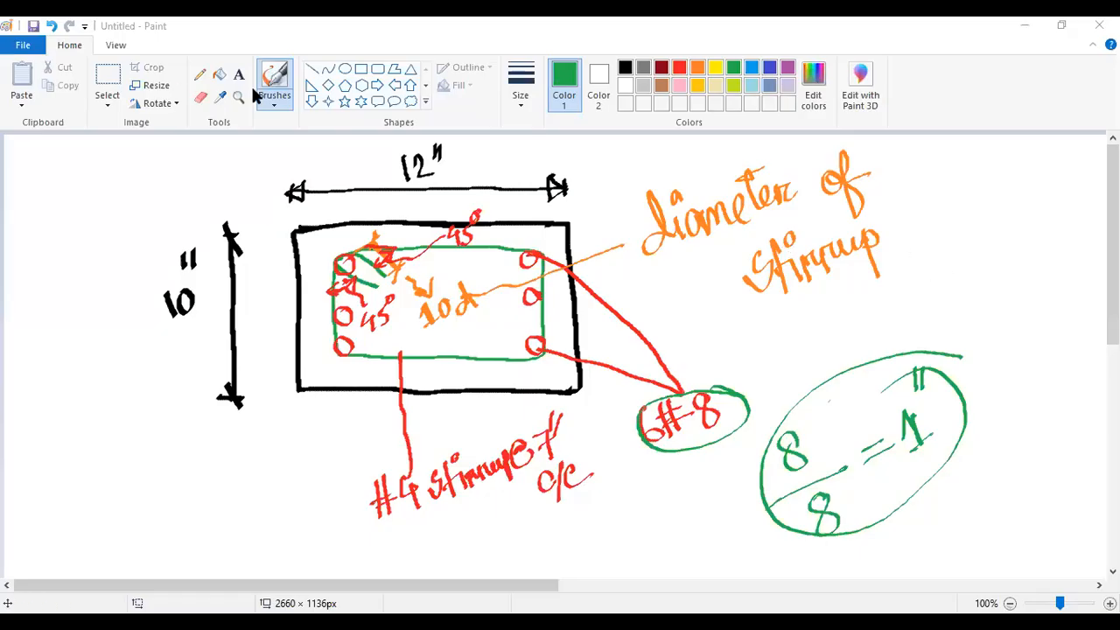
# In the Paint sketch, mark the left bars' vertical spacing in black, and circle the right-hand bars and the left middle bar
pyautogui.click(626, 73)
pyautogui.moveTo(332, 265)
pyautogui.mouseDown()
pyautogui.moveTo(316, 266)
pyautogui.moveTo(342, 315)
pyautogui.moveTo(342, 343)
pyautogui.mouseUp()
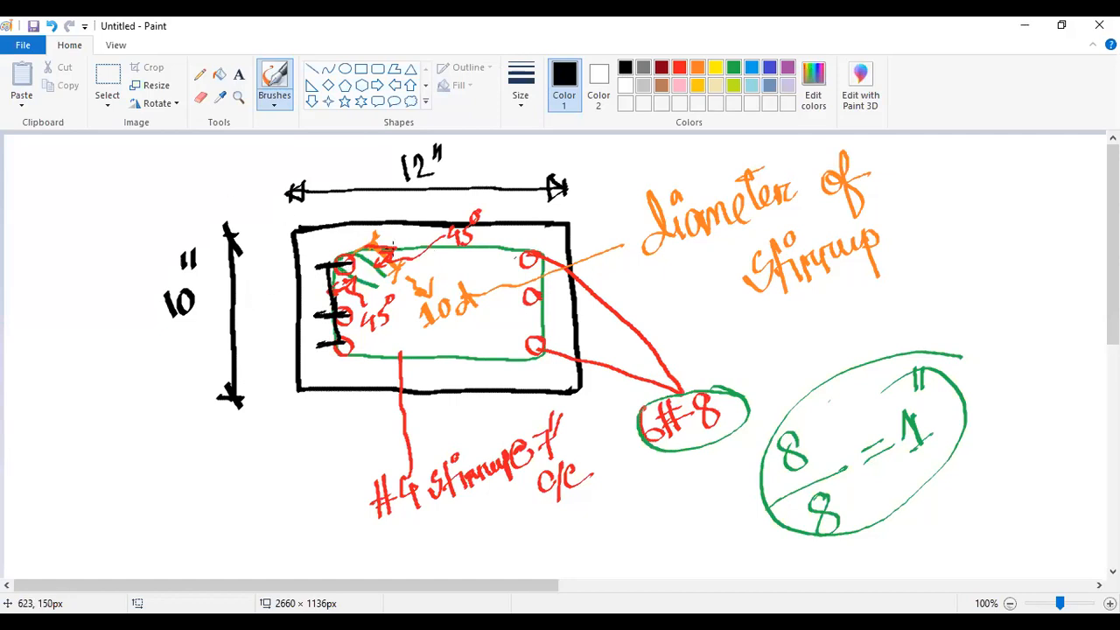
pyautogui.moveTo(524, 248); pyautogui.dragTo(516, 254)
pyautogui.moveTo(535, 339); pyautogui.dragTo(522, 357)
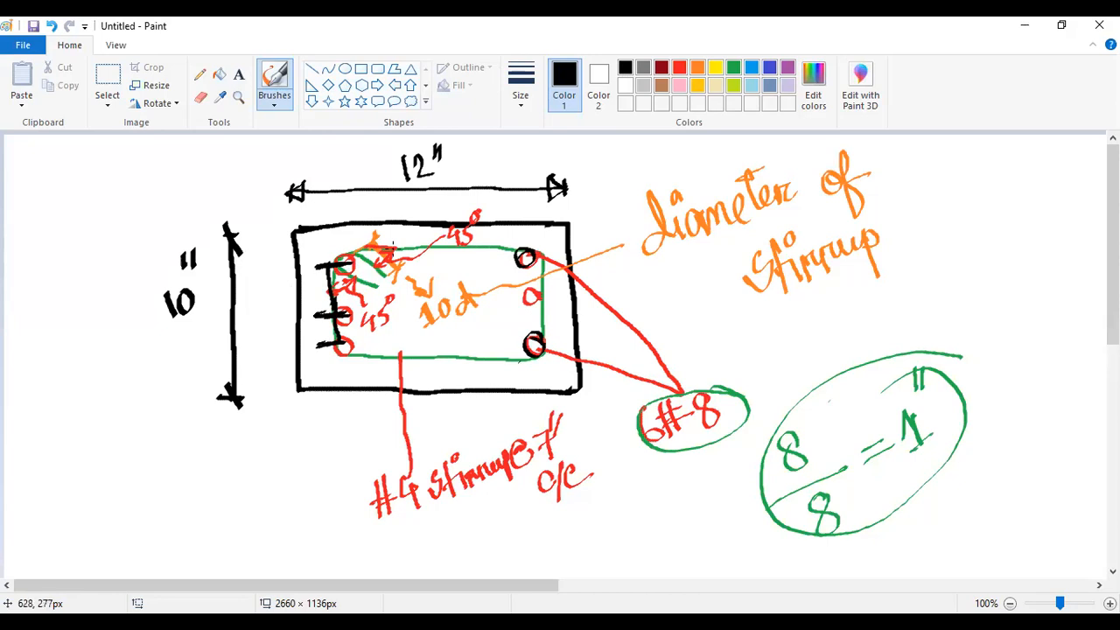
pyautogui.moveTo(351, 320)
pyautogui.mouseDown()
pyautogui.moveTo(352, 302)
pyautogui.moveTo(332, 326)
pyautogui.mouseUp()
pyautogui.moveTo(516, 303); pyautogui.dragTo(524, 311)
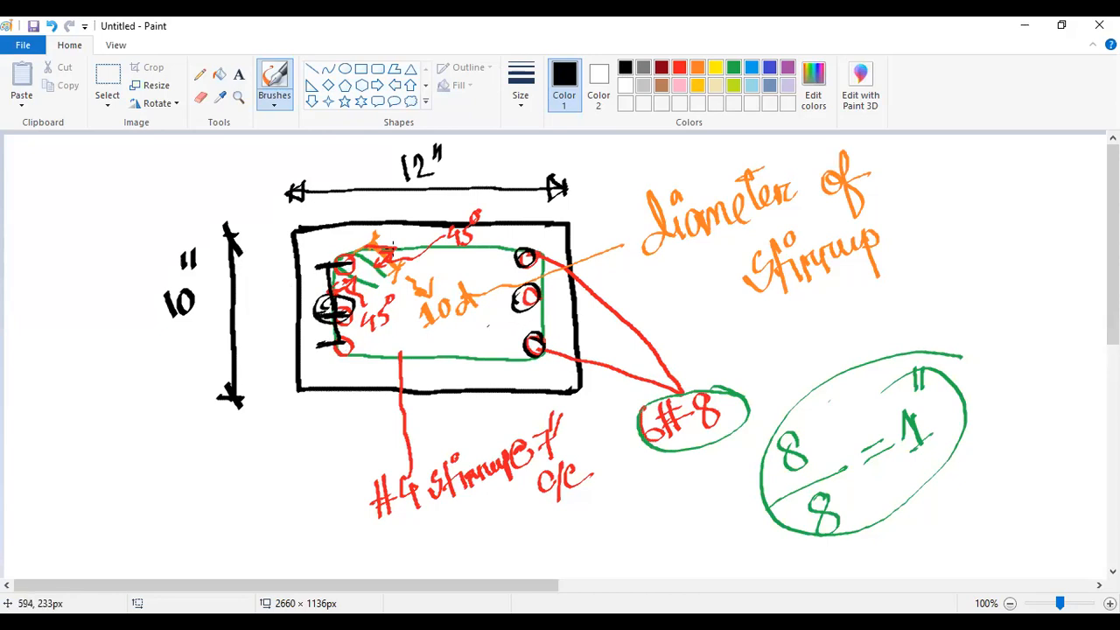
# Draw red horizontal and vertical symmetry axes through the section sketch and handwrite a symmetry note with "symm" below its lower-left corner
pyautogui.click(680, 69)
pyautogui.moveTo(114, 313)
pyautogui.mouseDown()
pyautogui.moveTo(766, 302)
pyautogui.moveTo(93, 308)
pyautogui.moveTo(161, 323)
pyautogui.mouseUp()
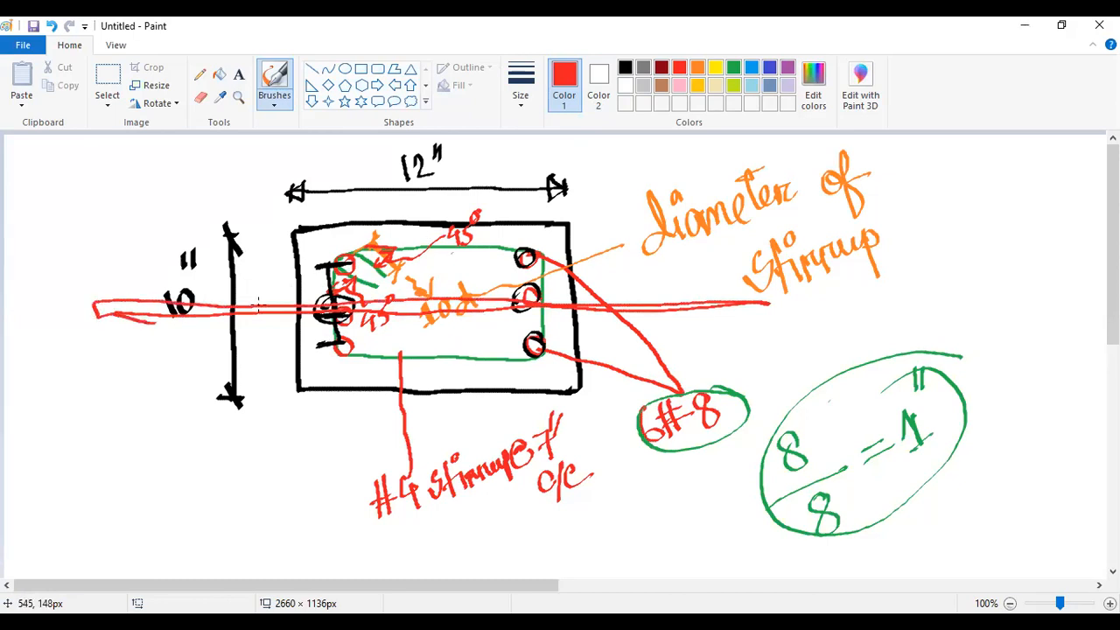
pyautogui.moveTo(441, 162)
pyautogui.mouseDown()
pyautogui.moveTo(426, 461)
pyautogui.moveTo(438, 170)
pyautogui.mouseUp()
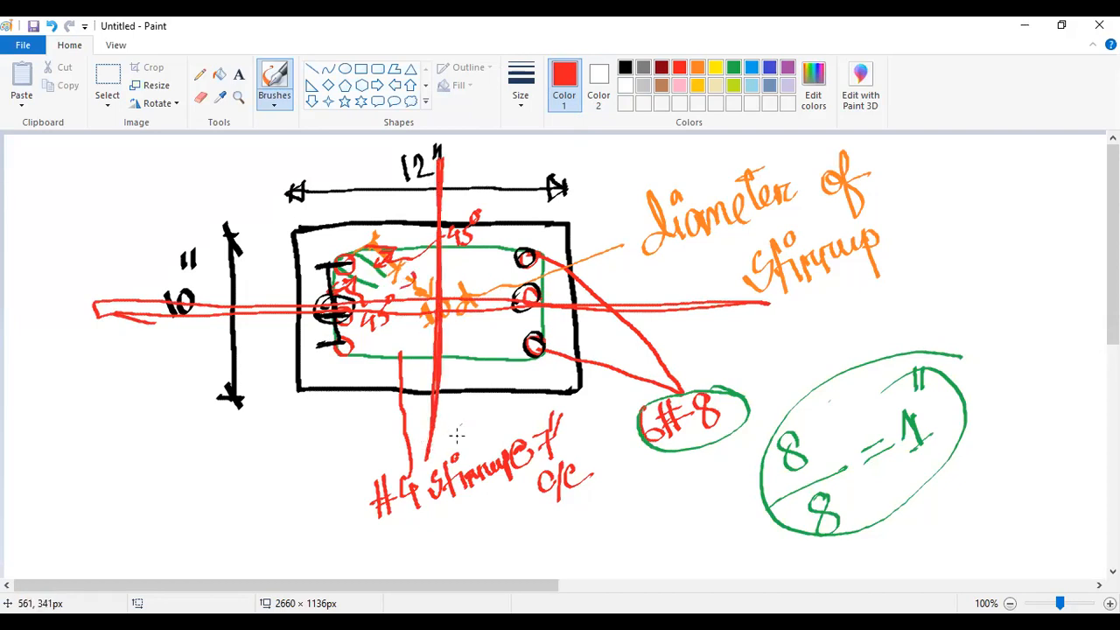
pyautogui.moveTo(242, 456)
pyautogui.mouseDown()
pyautogui.moveTo(311, 425)
pyautogui.moveTo(332, 442)
pyautogui.moveTo(355, 428)
pyautogui.moveTo(366, 387)
pyautogui.mouseUp()
pyautogui.moveTo(254, 528)
pyautogui.mouseDown()
pyautogui.moveTo(296, 525)
pyautogui.moveTo(325, 491)
pyautogui.mouseUp()
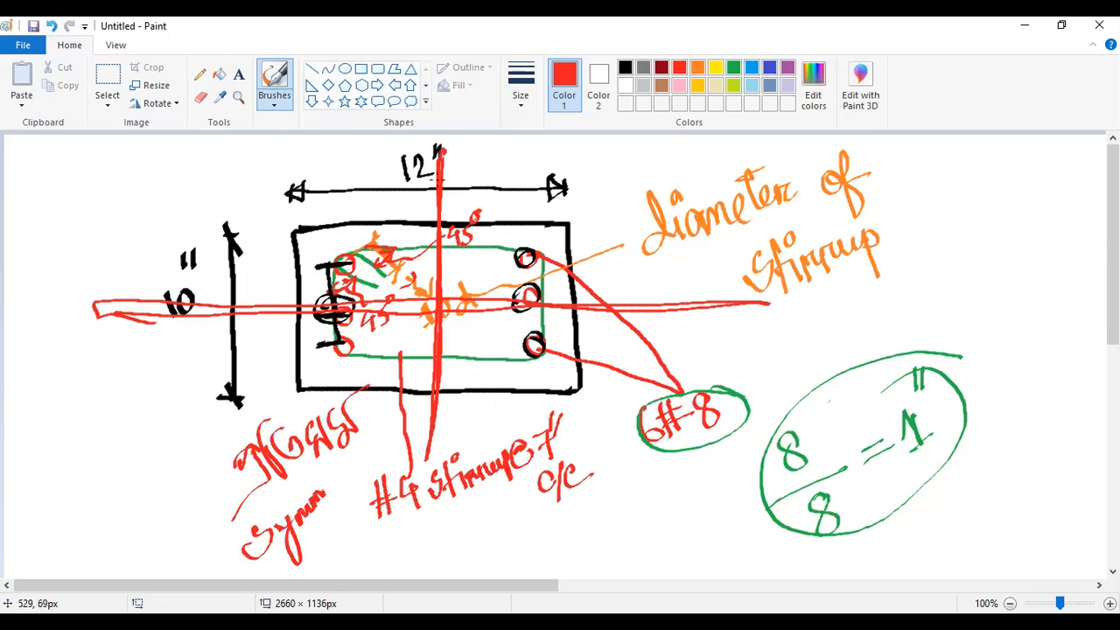
# Trace the section sketch's horizontal symmetry axis in green and mark the bar areas above and below it
pyautogui.click(735, 68)
pyautogui.moveTo(85, 312); pyautogui.dragTo(762, 306)
pyautogui.moveTo(670, 316)
pyautogui.mouseDown()
pyautogui.moveTo(262, 291)
pyautogui.moveTo(93, 320)
pyautogui.moveTo(529, 315)
pyautogui.moveTo(674, 296)
pyautogui.mouseUp()
pyautogui.moveTo(356, 229)
pyautogui.mouseDown()
pyautogui.moveTo(314, 254)
pyautogui.moveTo(346, 277)
pyautogui.moveTo(416, 258)
pyautogui.moveTo(558, 259)
pyautogui.mouseUp()
pyautogui.moveTo(298, 317)
pyautogui.mouseDown()
pyautogui.moveTo(372, 378)
pyautogui.moveTo(402, 350)
pyautogui.moveTo(532, 343)
pyautogui.mouseUp()
# Sketch a small green rectangle beside the stirrup diameter note, with two short vertical marks and a horizontal line across it
pyautogui.moveTo(920, 212); pyautogui.dragTo(1060, 204)
pyautogui.moveTo(919, 208)
pyautogui.mouseDown()
pyautogui.moveTo(1013, 288)
pyautogui.moveTo(1043, 289)
pyautogui.mouseUp()
pyautogui.moveTo(1056, 205); pyautogui.dragTo(1059, 285)
pyautogui.moveTo(959, 229)
pyautogui.mouseDown()
pyautogui.moveTo(1020, 229)
pyautogui.moveTo(945, 250)
pyautogui.moveTo(1036, 247)
pyautogui.moveTo(951, 233)
pyautogui.moveTo(960, 260)
pyautogui.mouseUp()
pyautogui.moveTo(1018, 236); pyautogui.dragTo(1025, 267)
pyautogui.moveTo(890, 246); pyautogui.dragTo(1034, 248)
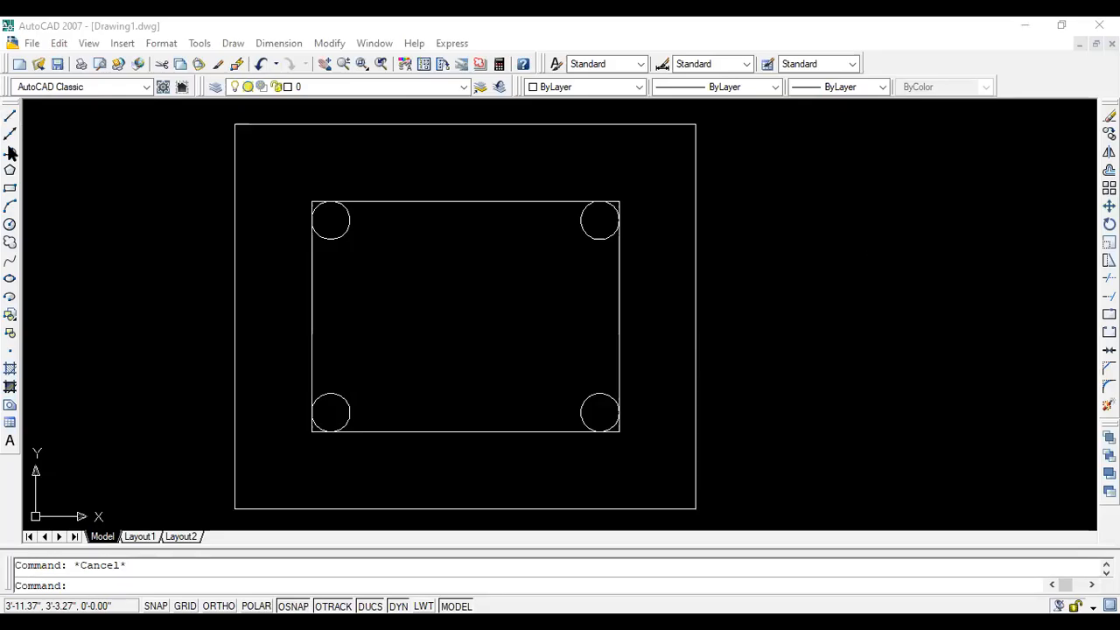
# In AutoCAD, try a freehand line inward from the midpoint of the inner rectangle's left edge, then undo it
pyautogui.click(9, 133)
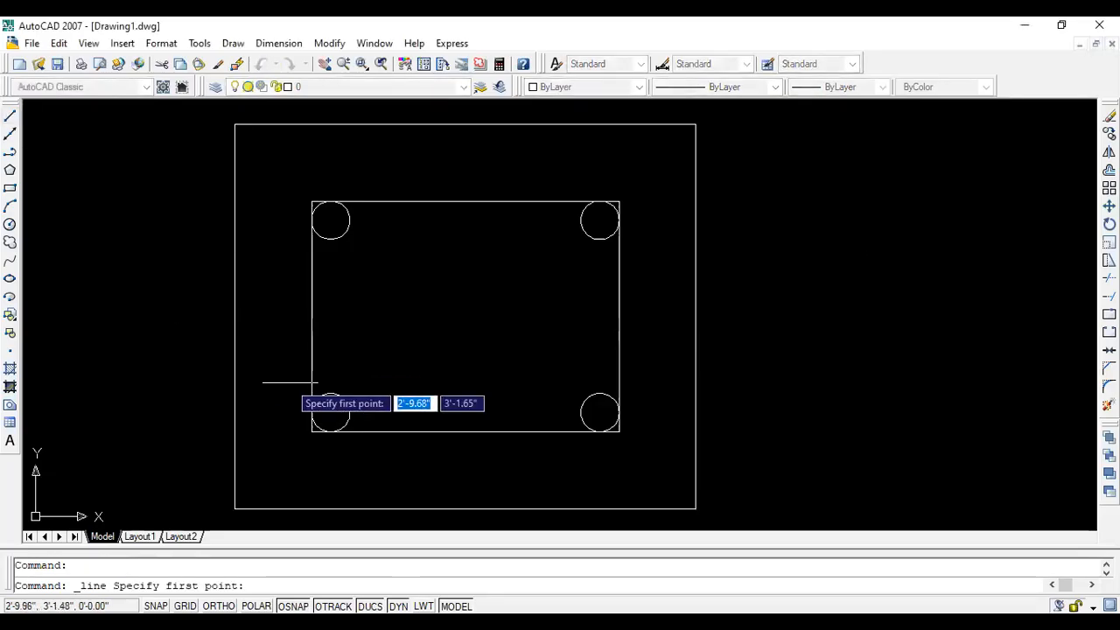
pyautogui.click(312, 315)
pyautogui.click(377, 317)
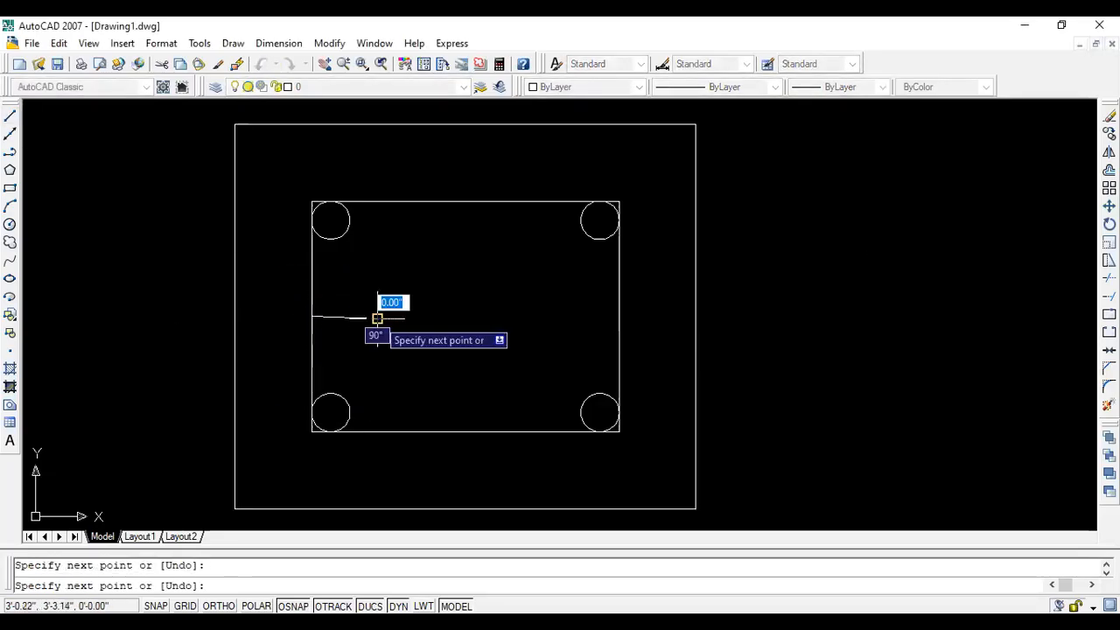
pyautogui.press('Escape')
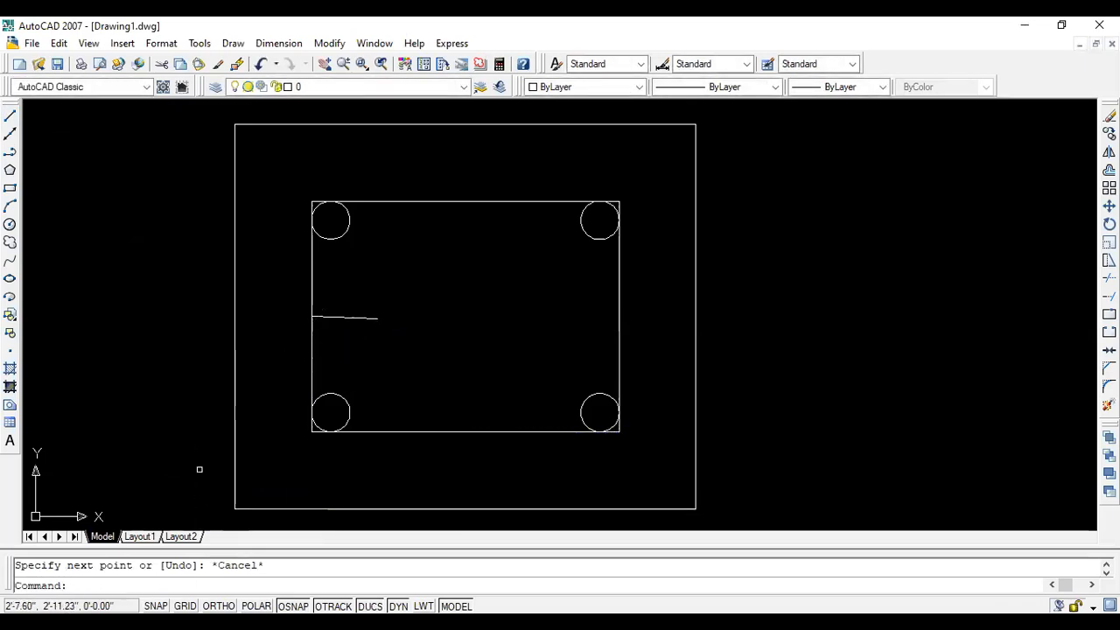
pyautogui.hotkey('ctrl', 'z')
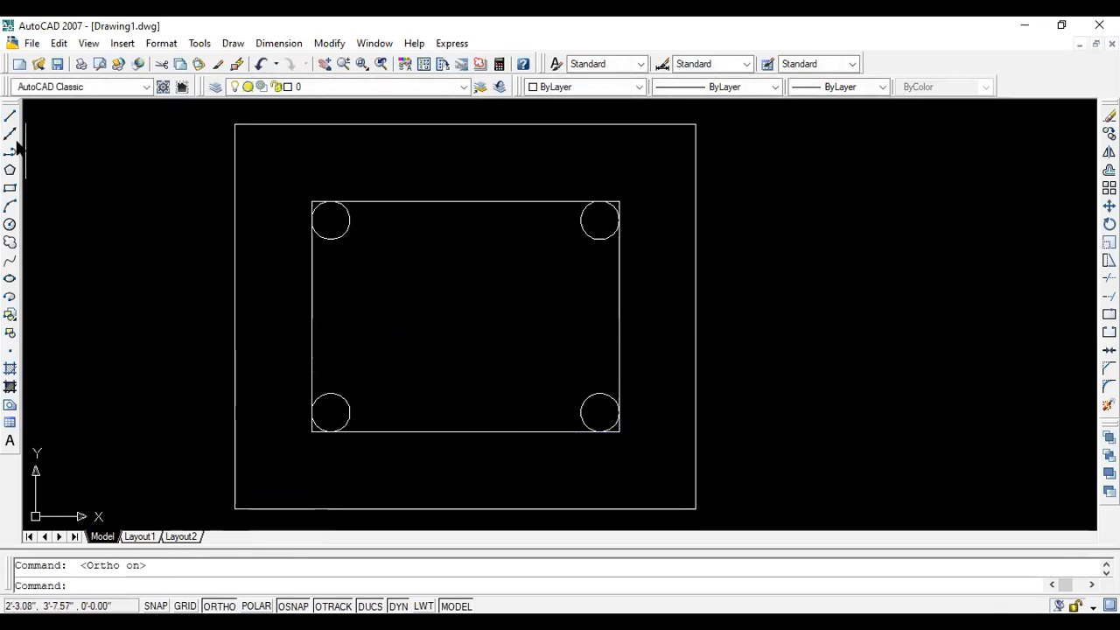
# With Ortho on, draw horizontal guide lines inward from the midpoints of the inner rectangle's left and right edges, the right one about 3.2" long
pyautogui.click(9, 117)
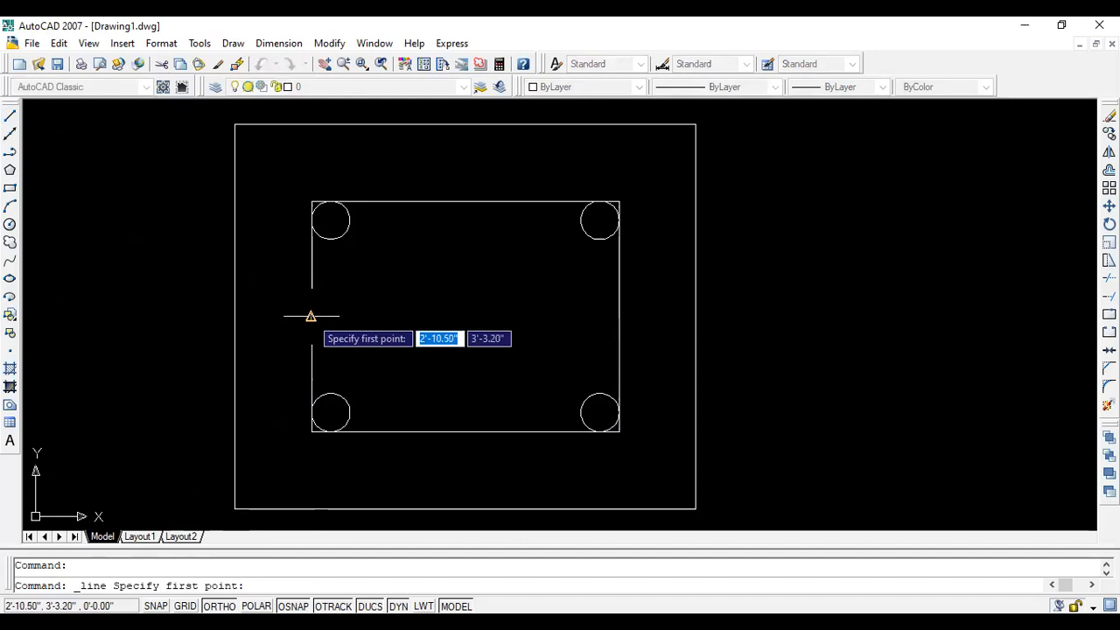
pyautogui.click(311, 316)
pyautogui.click(403, 277)
pyautogui.press('Escape')
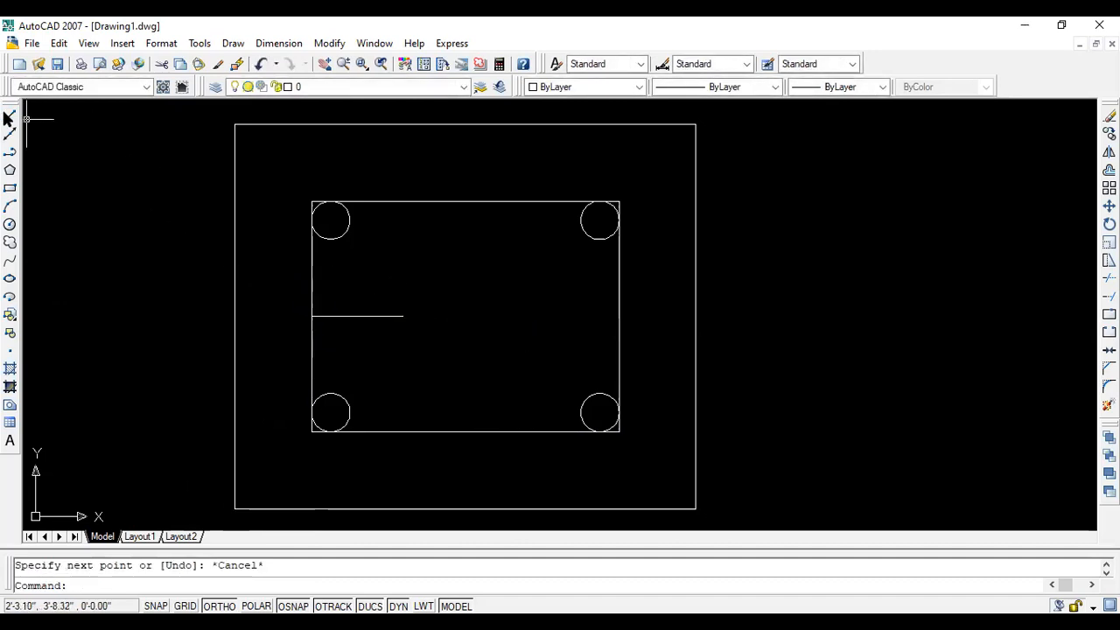
pyautogui.click(9, 116)
pyautogui.click(620, 316)
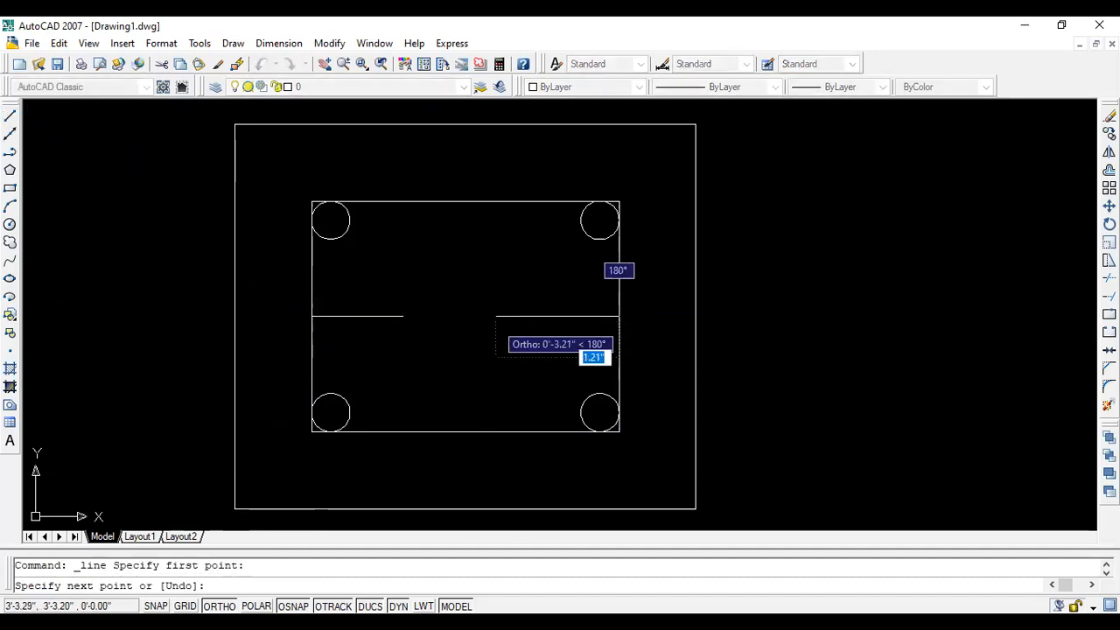
pyautogui.click(495, 312)
pyautogui.press('Escape')
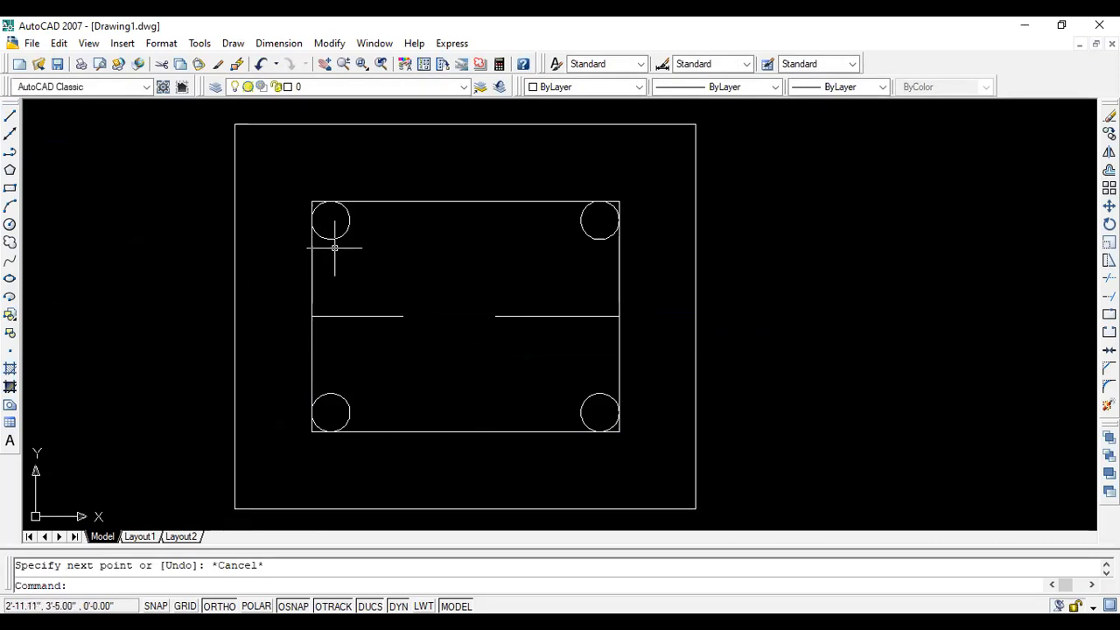
# Copy the upper-left bar circle down to the left guide line, touching the midpoint of the inner rectangle's left edge
pyautogui.click(332, 237)
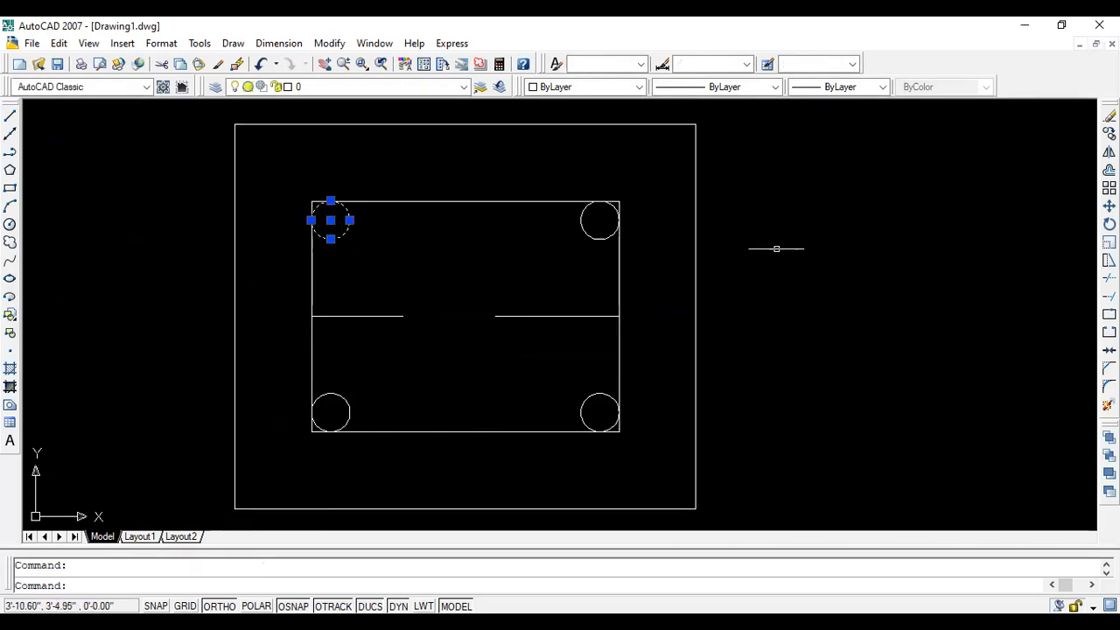
pyautogui.click(1108, 134)
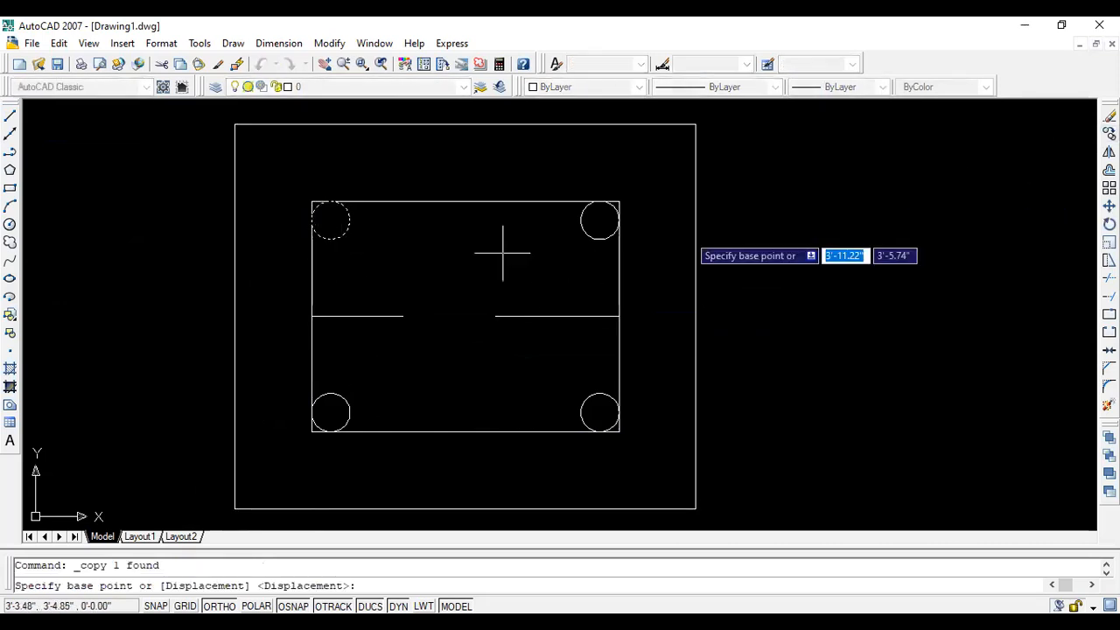
pyautogui.click(329, 220)
pyautogui.click(308, 316)
pyautogui.press('Escape')
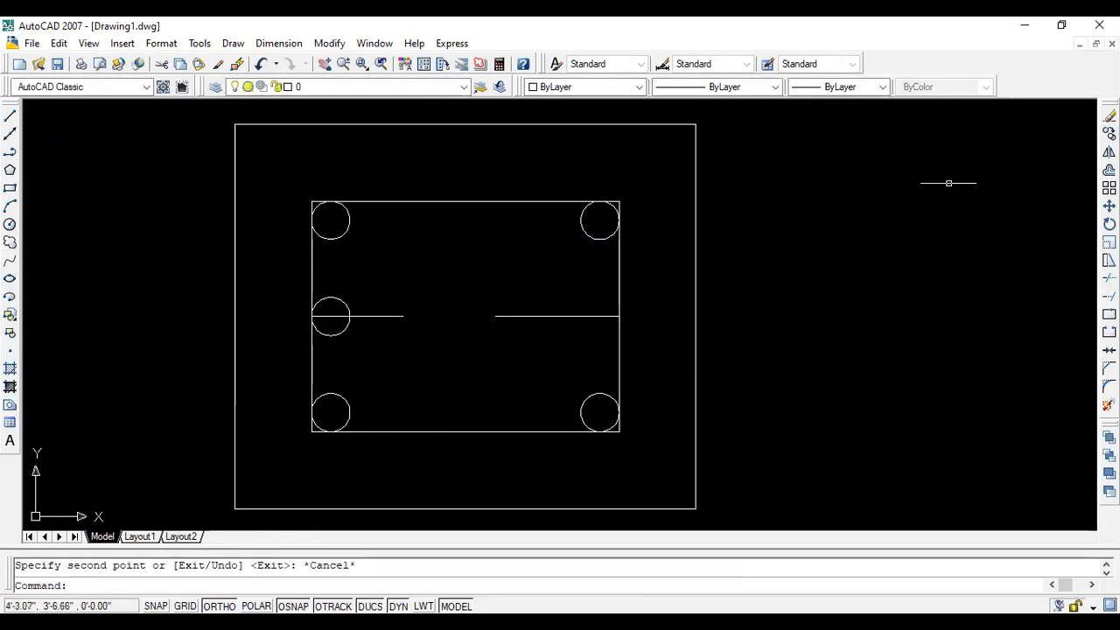
# Copy the upper-right bar circle down to the right guide line, touching the midpoint of the inner rectangle's right edge
pyautogui.click(593, 236)
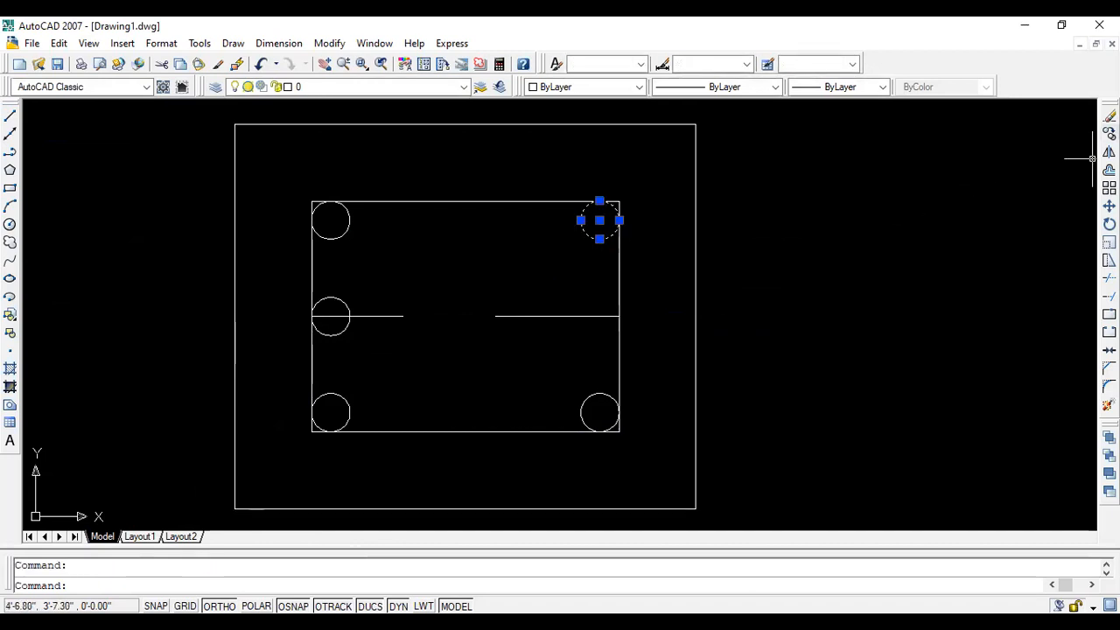
pyautogui.click(1109, 134)
pyautogui.click(618, 219)
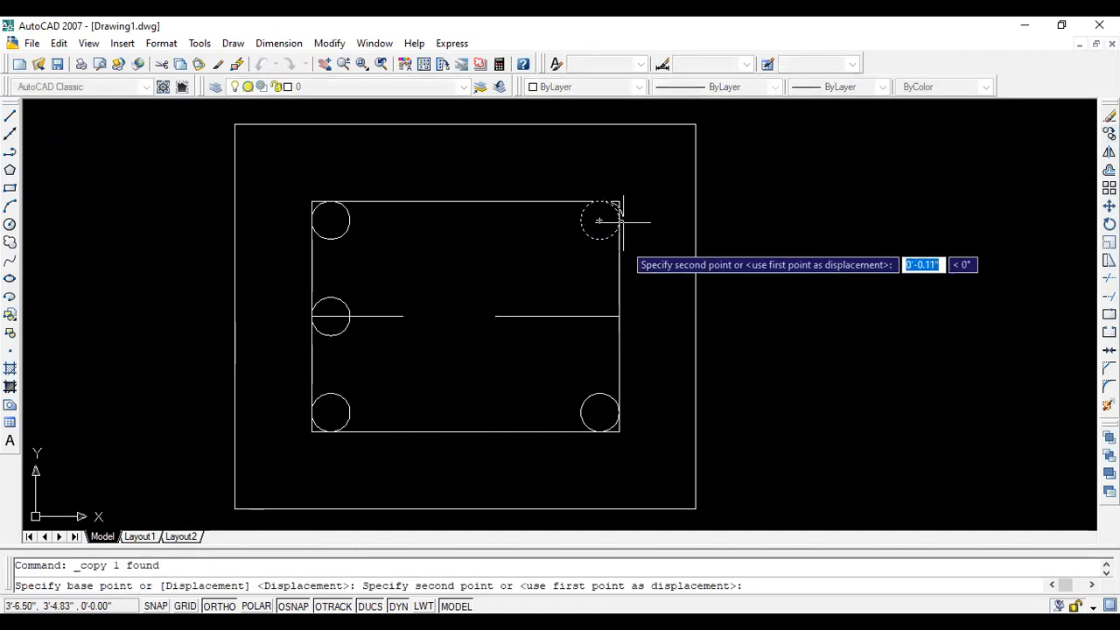
pyautogui.click(619, 316)
pyautogui.press('Escape')
# Delete the two horizontal guide lines between the middle bar circles
pyautogui.click(482, 389)
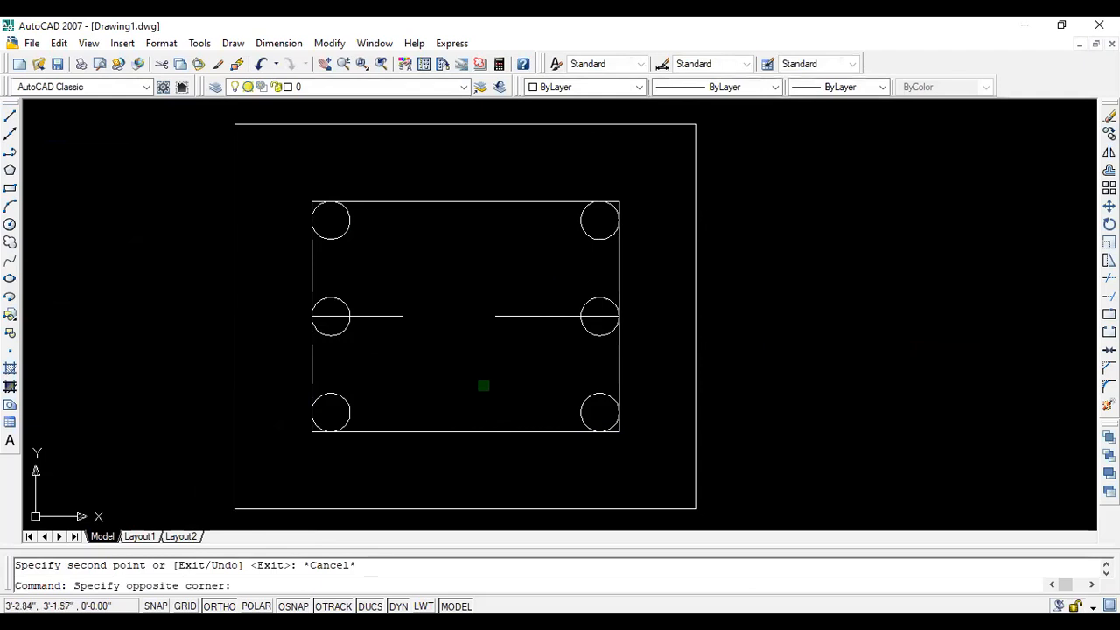
pyautogui.click(403, 288)
pyautogui.press('Delete')
pyautogui.click(528, 382)
pyautogui.click(446, 350)
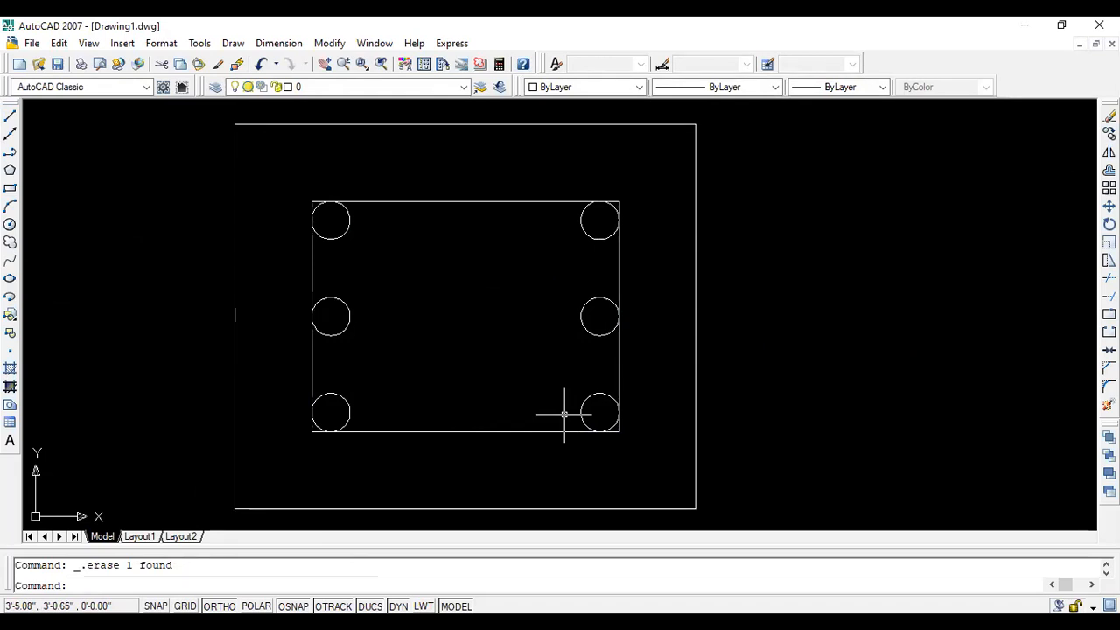
# Examine the inner rectangle's upper-left corner and how the bar circle meets its two edges
pyautogui.scroll(2, 339, 185)
pyautogui.scroll(3, 245, 224)
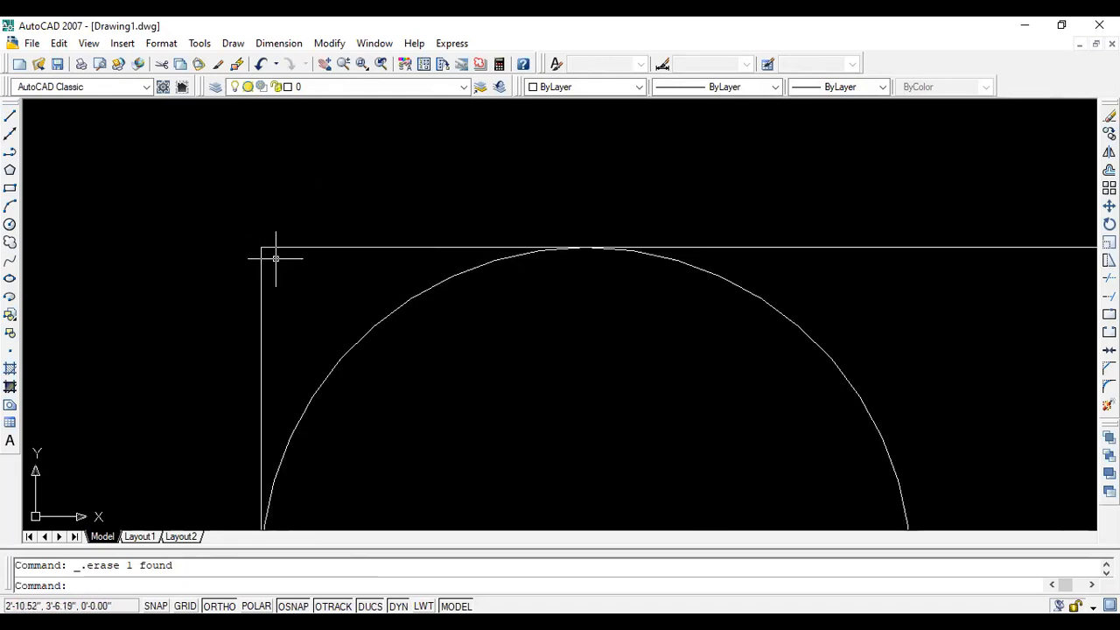
pyautogui.scroll(-3, 287, 208)
pyautogui.scroll(2, 287, 208)
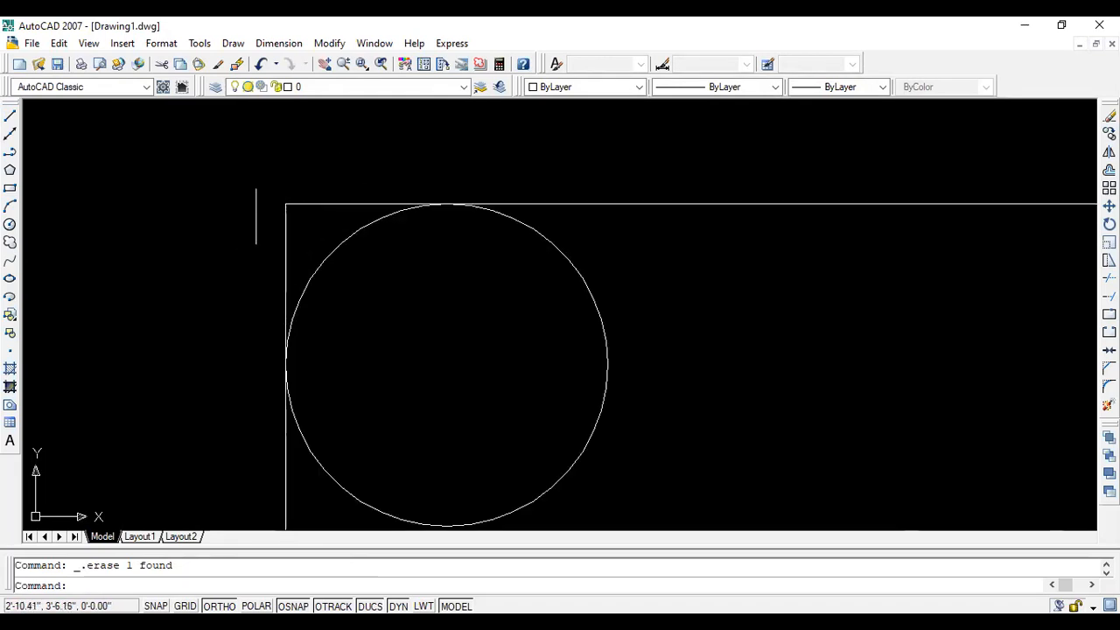
pyautogui.scroll(3, 281, 203)
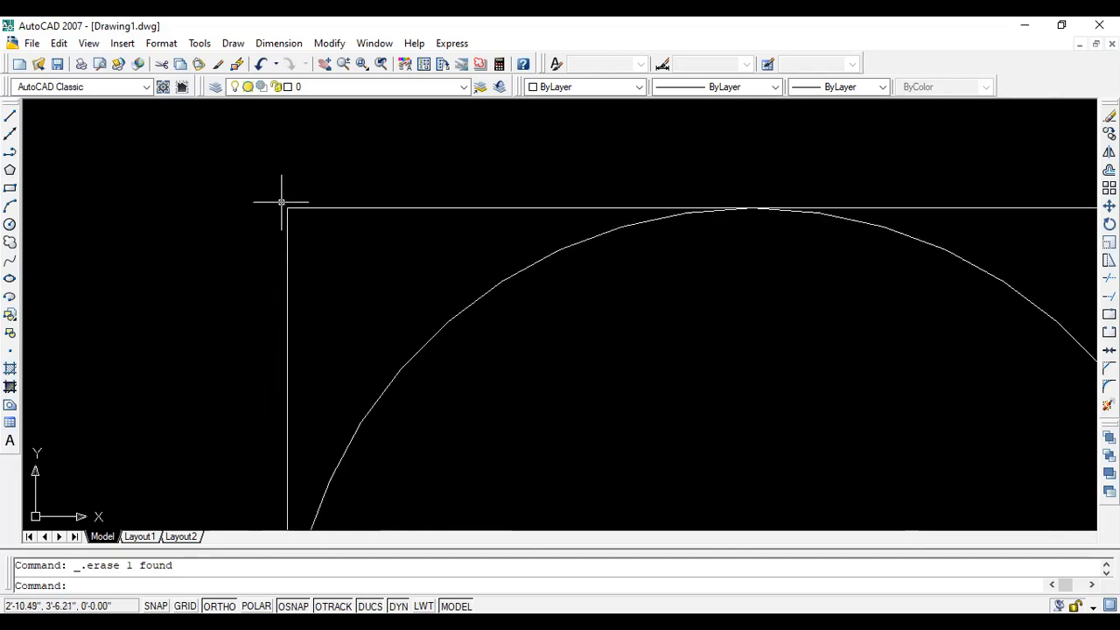
pyautogui.scroll(-4, 271, 181)
pyautogui.scroll(-1, 269, 216)
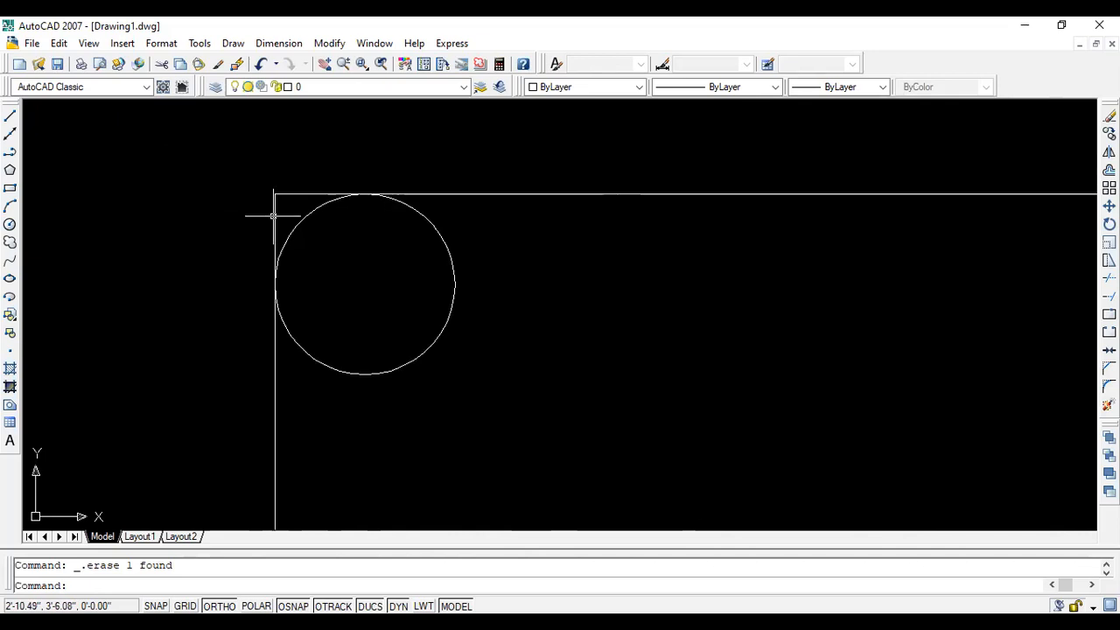
# Examine how the inner stirrup rectangle's square corners meet the reinforcement circles
pyautogui.scroll(-4, 273, 216)
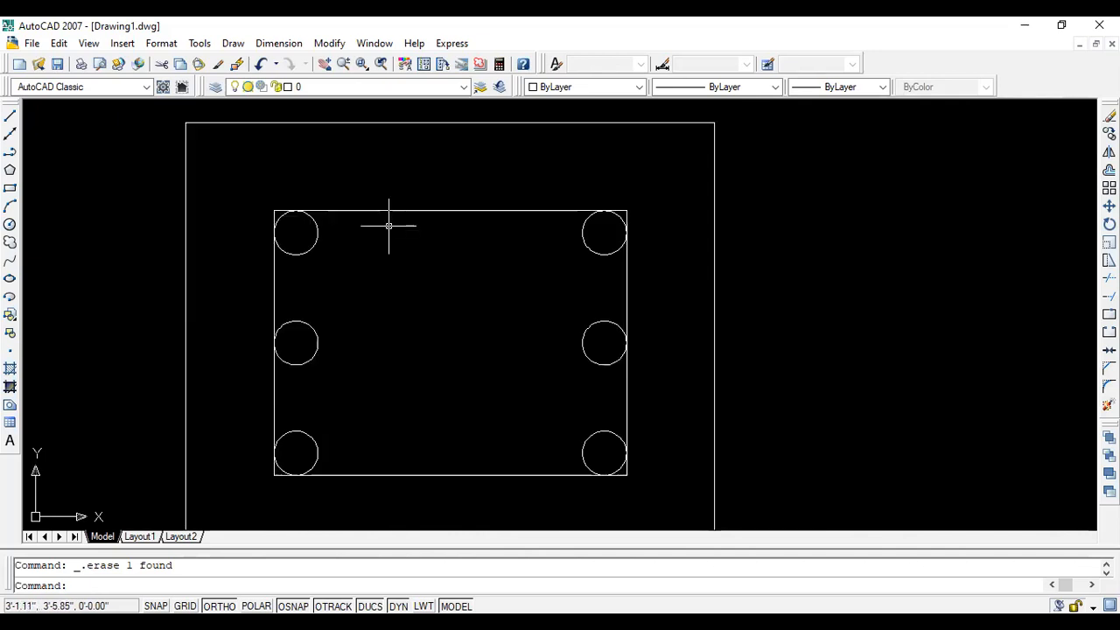
pyautogui.scroll(6, 237, 500)
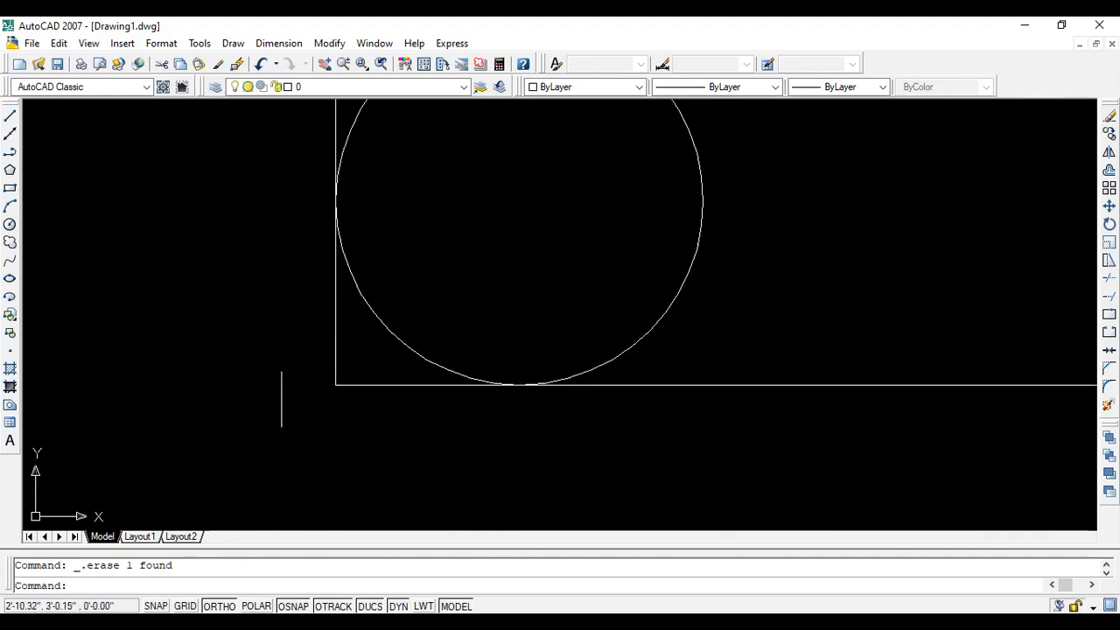
pyautogui.scroll(-4, 317, 408)
pyautogui.scroll(3, 315, 412)
pyautogui.scroll(-4, 315, 411)
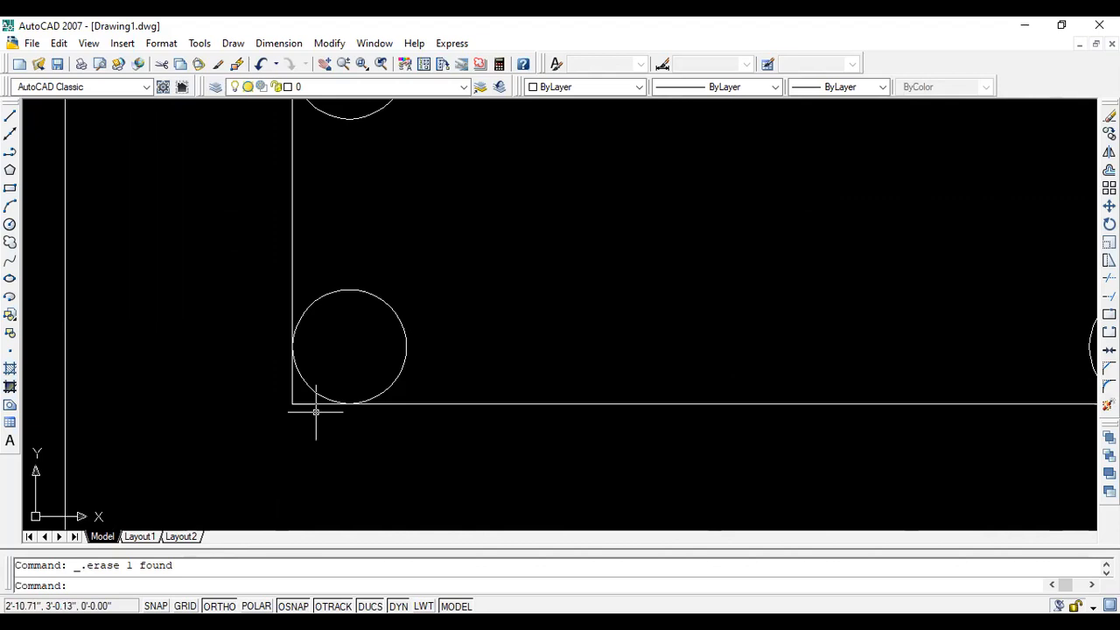
pyautogui.scroll(-3, 315, 411)
pyautogui.scroll(1, 316, 411)
pyautogui.scroll(-2, 316, 411)
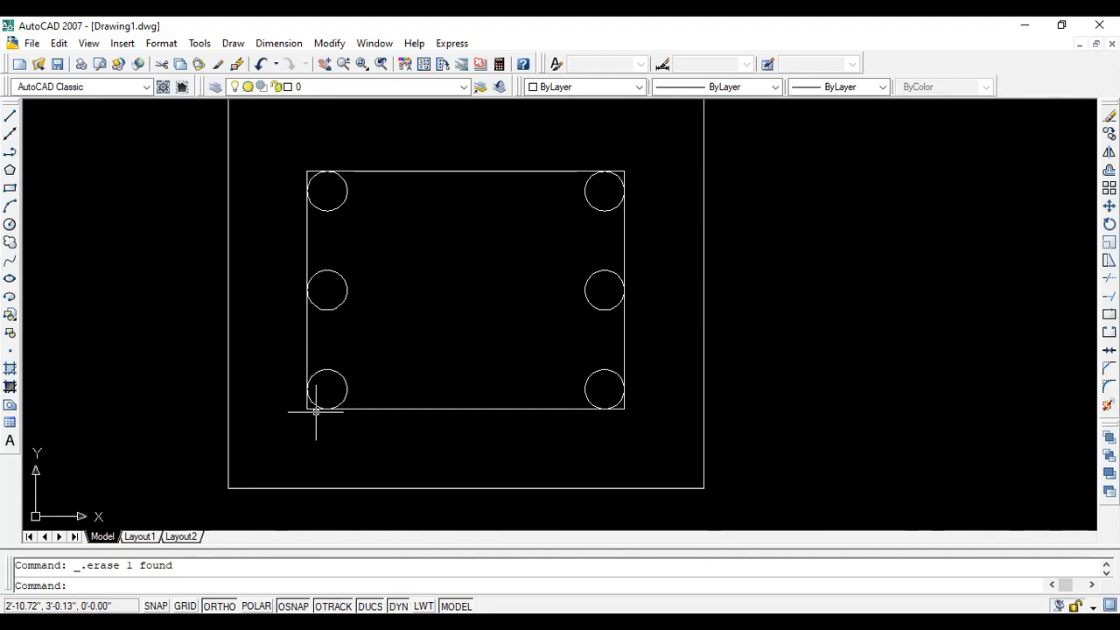
pyautogui.scroll(3, 316, 411)
pyautogui.scroll(5, 277, 385)
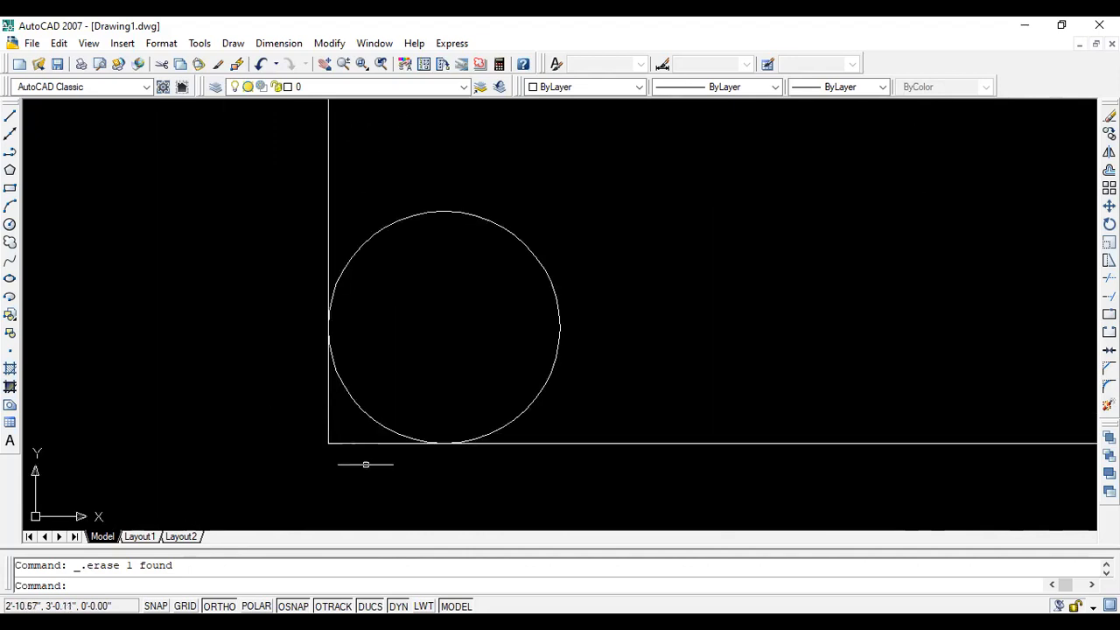
pyautogui.scroll(-2, 295, 426)
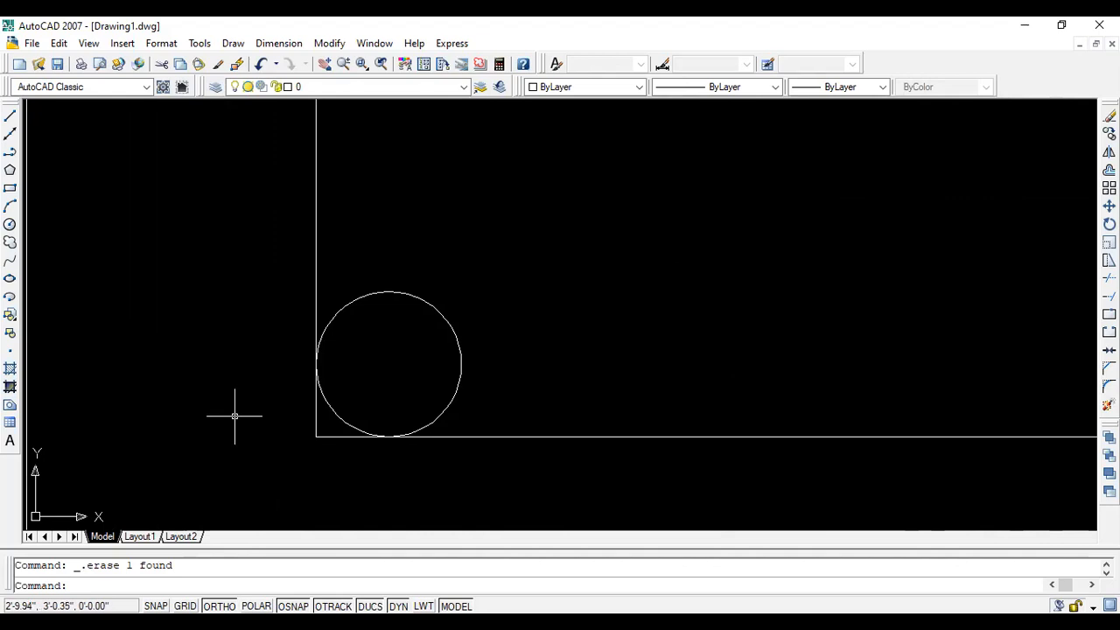
pyautogui.scroll(-5, 234, 416)
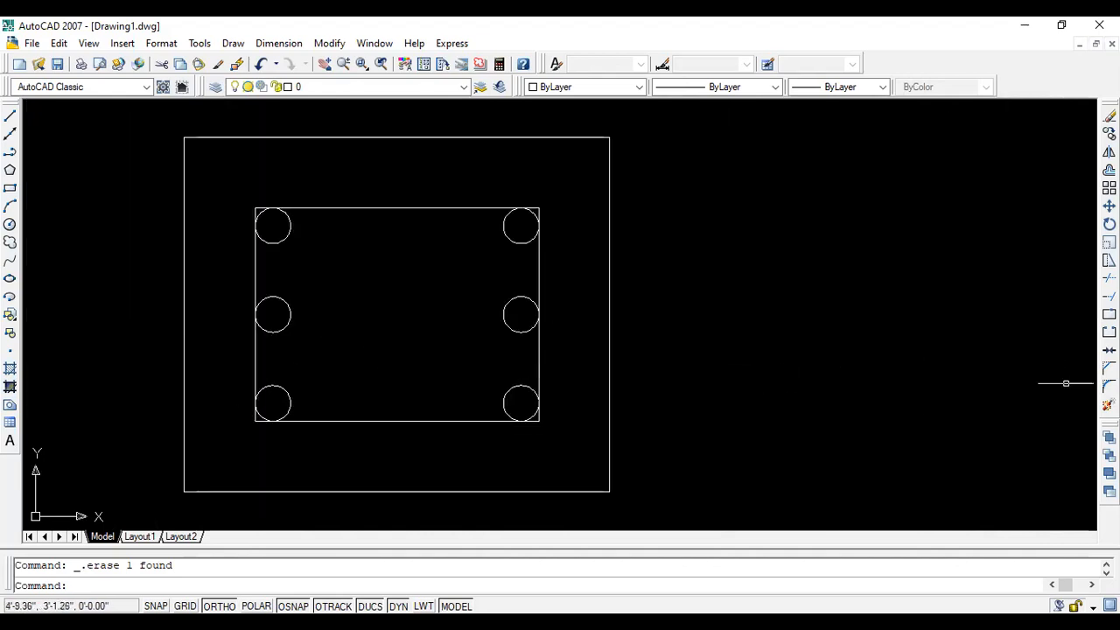
# Fillet the lower-right corner of the inner stirrup rectangle with a radius of 0.5 inch
pyautogui.click(1108, 386)
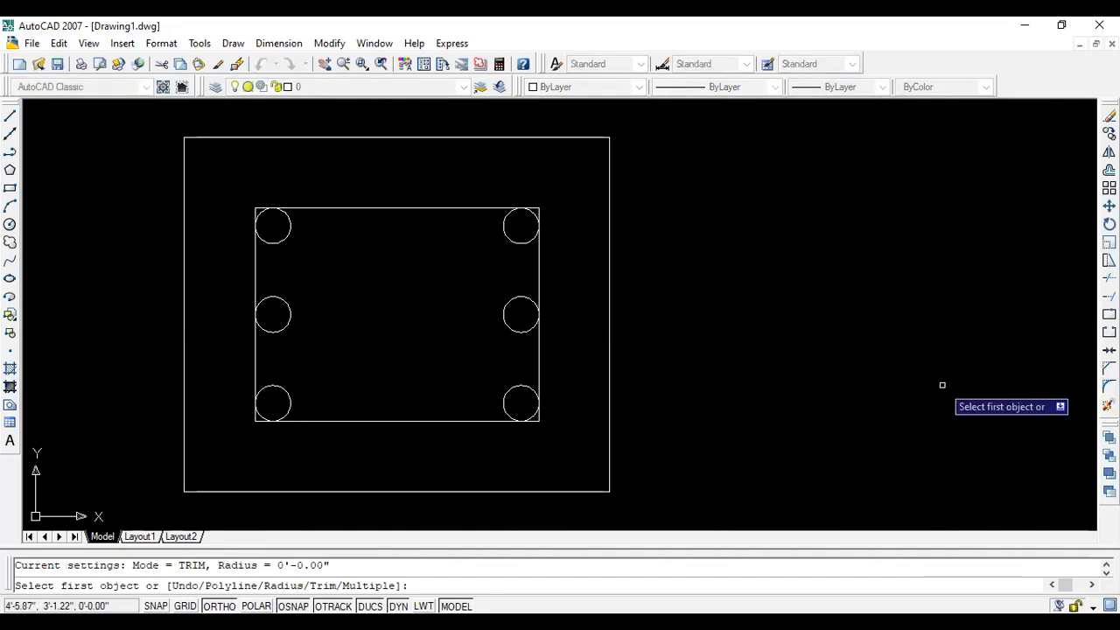
pyautogui.rightClick(861, 268)
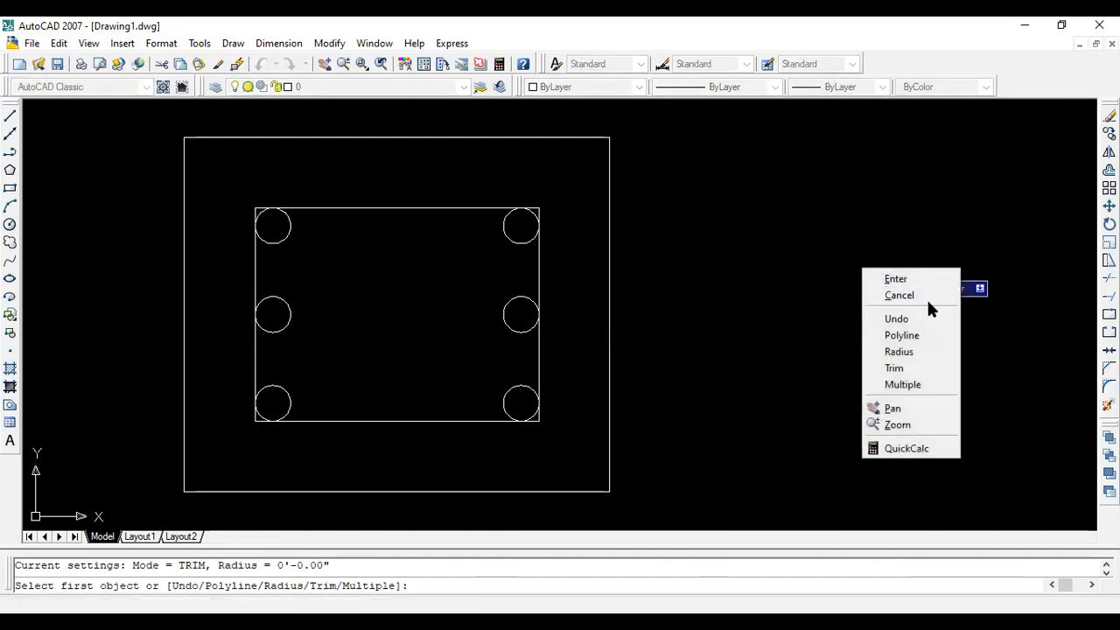
pyautogui.click(900, 352)
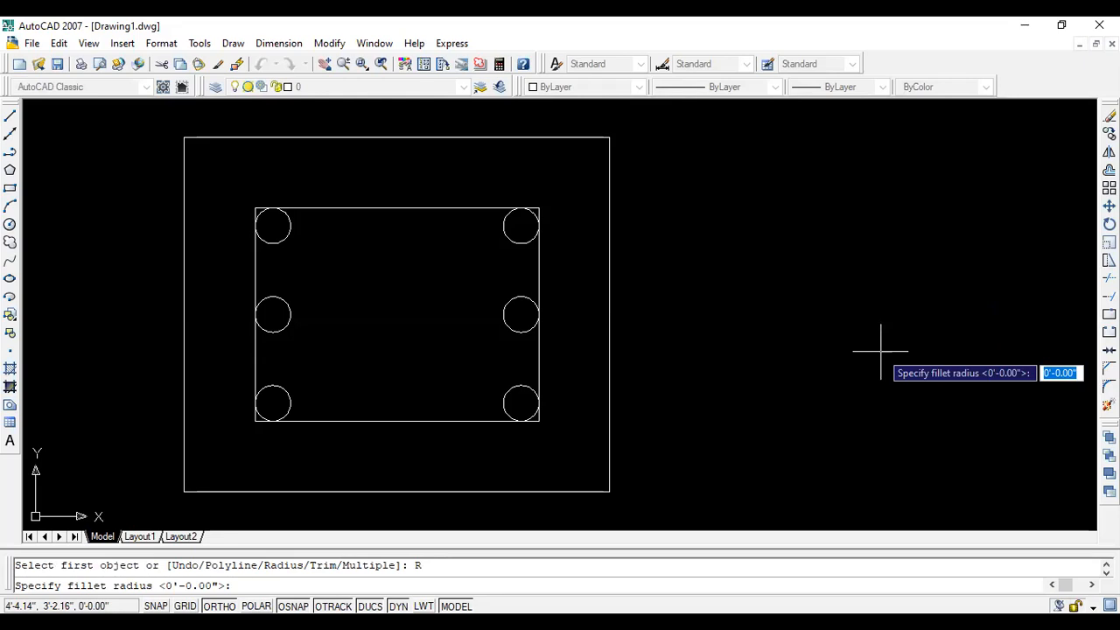
pyautogui.write('.5')
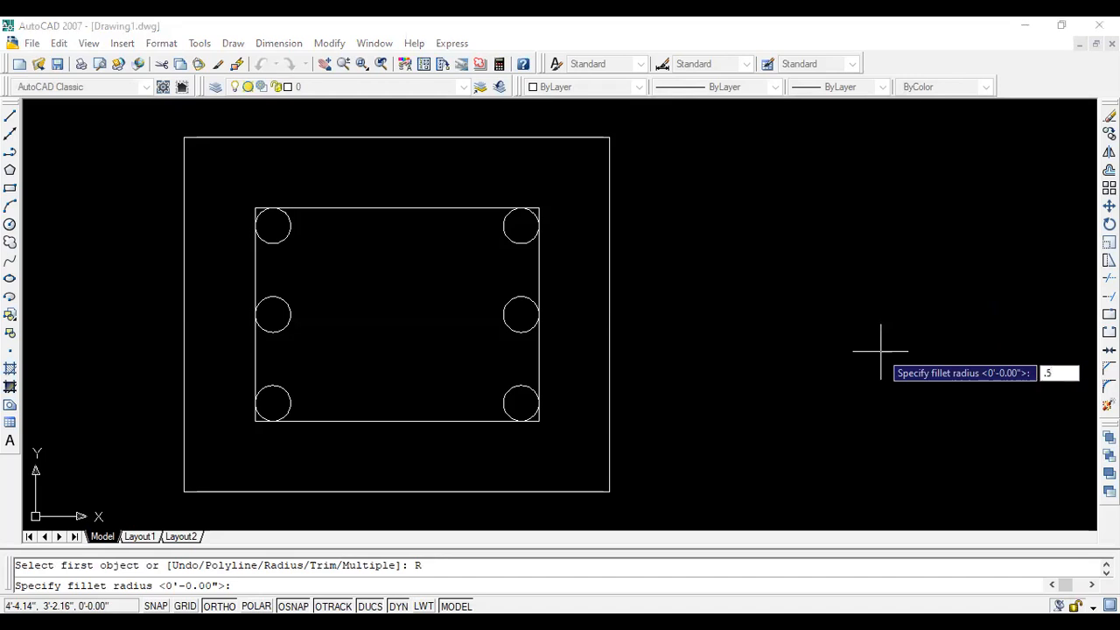
pyautogui.press('Return')
pyautogui.scroll(4, 525, 362)
pyautogui.click(562, 510)
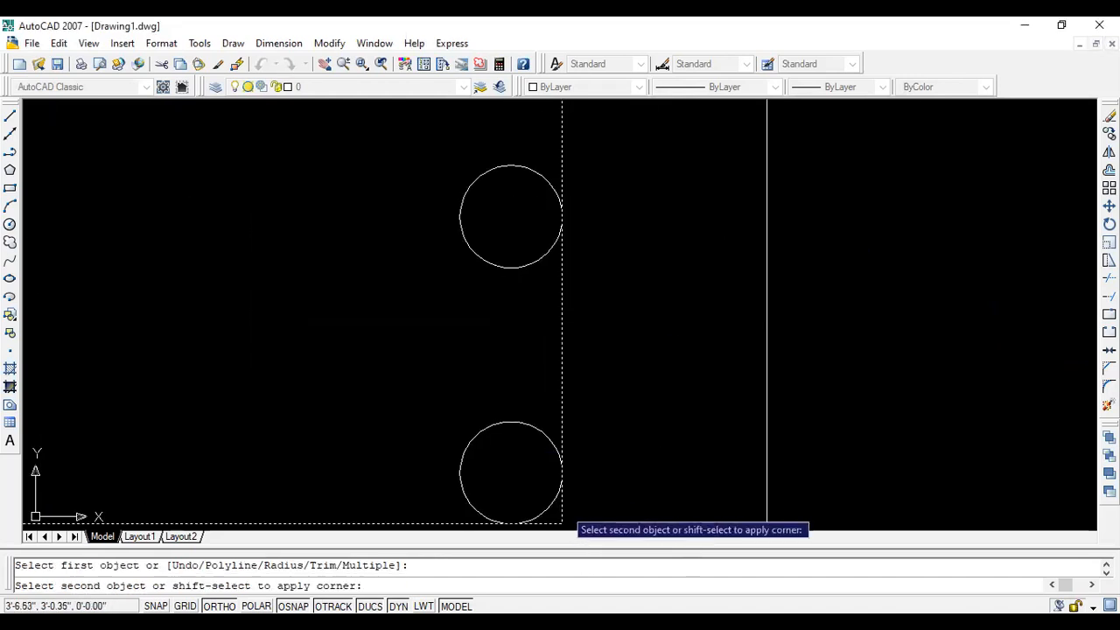
pyautogui.click(551, 524)
pyautogui.scroll(-4, 620, 431)
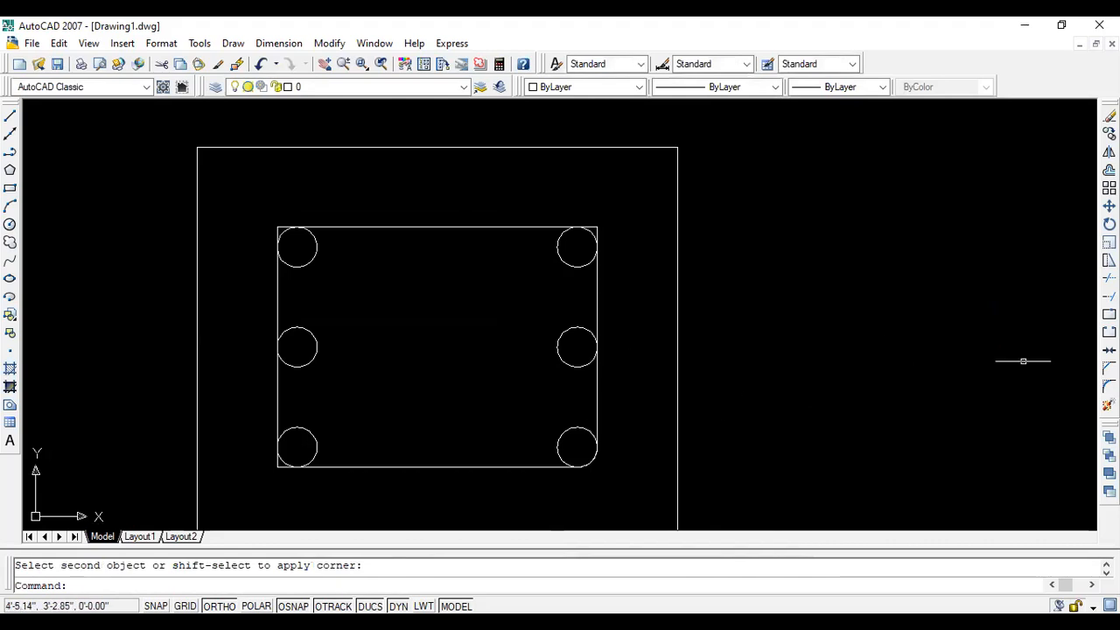
# Fillet the upper-right corner of the inner stirrup rectangle using the same radius
pyautogui.click(1109, 385)
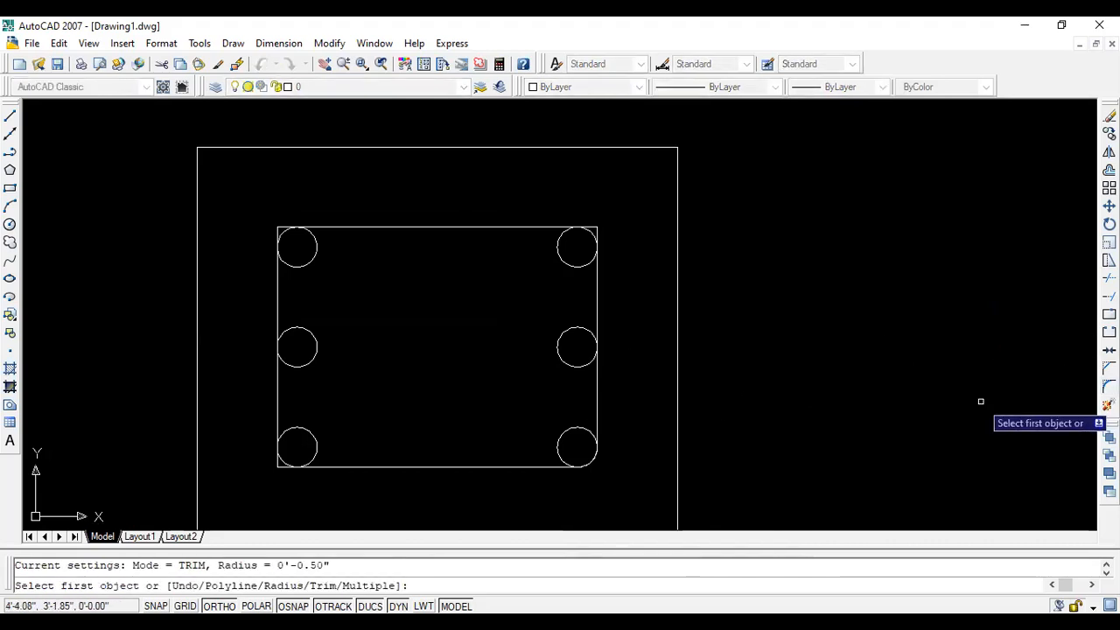
pyautogui.scroll(8, 595, 232)
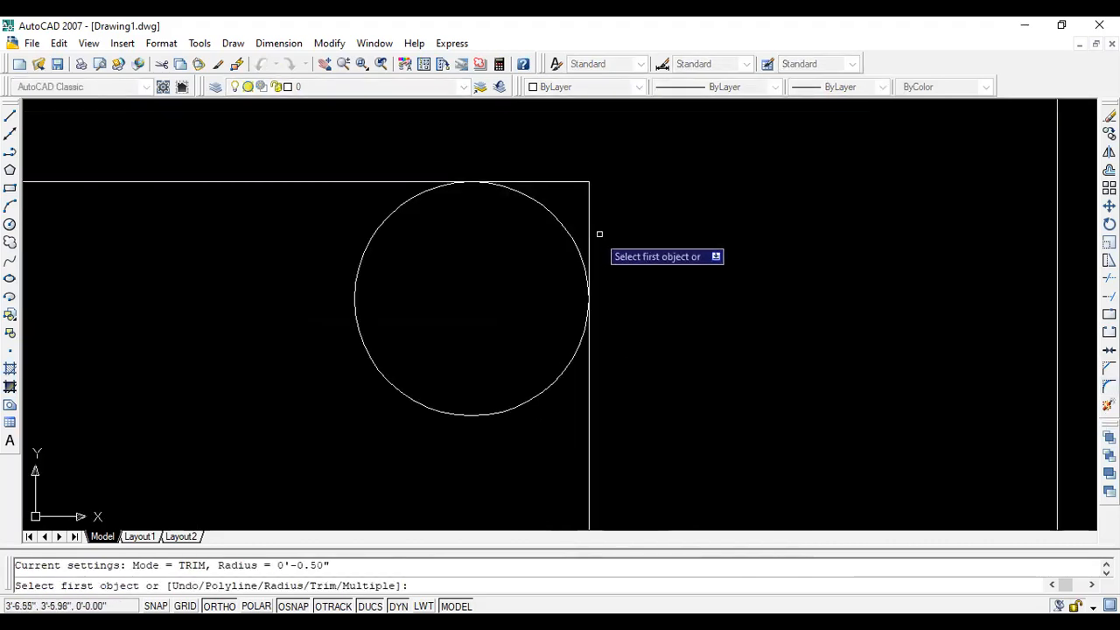
pyautogui.click(587, 225)
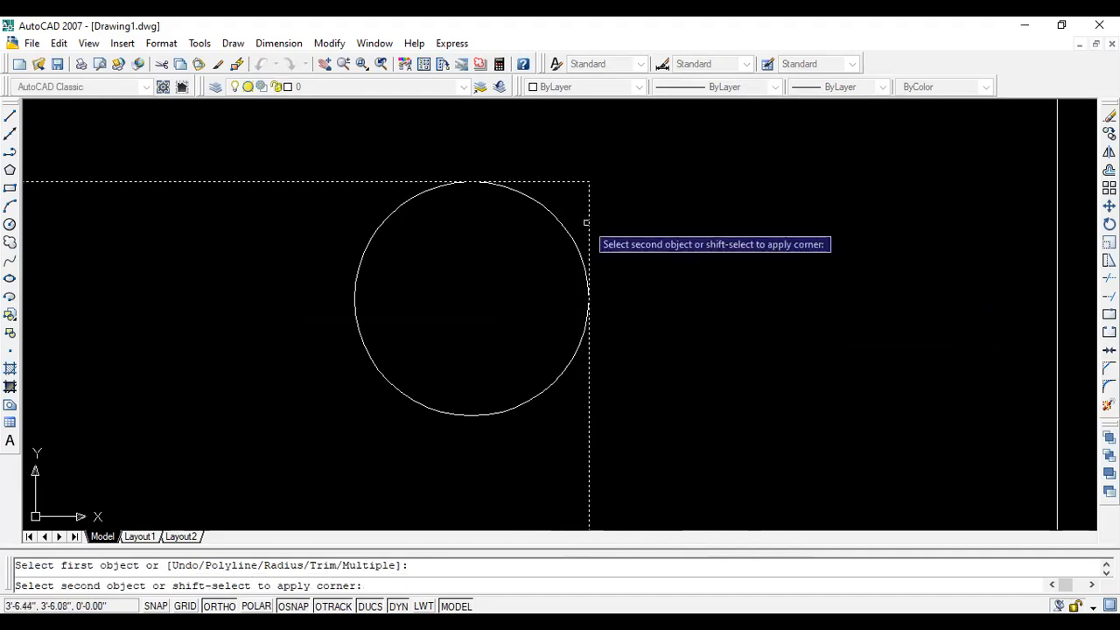
pyautogui.click(542, 182)
# Trim the upper-left and lower-left corners of the inner stirrup rectangle back to their corner circles
pyautogui.scroll(-6, 685, 210)
pyautogui.scroll(6, 638, 253)
pyautogui.scroll(2, 842, 218)
pyautogui.scroll(-2, 515, 219)
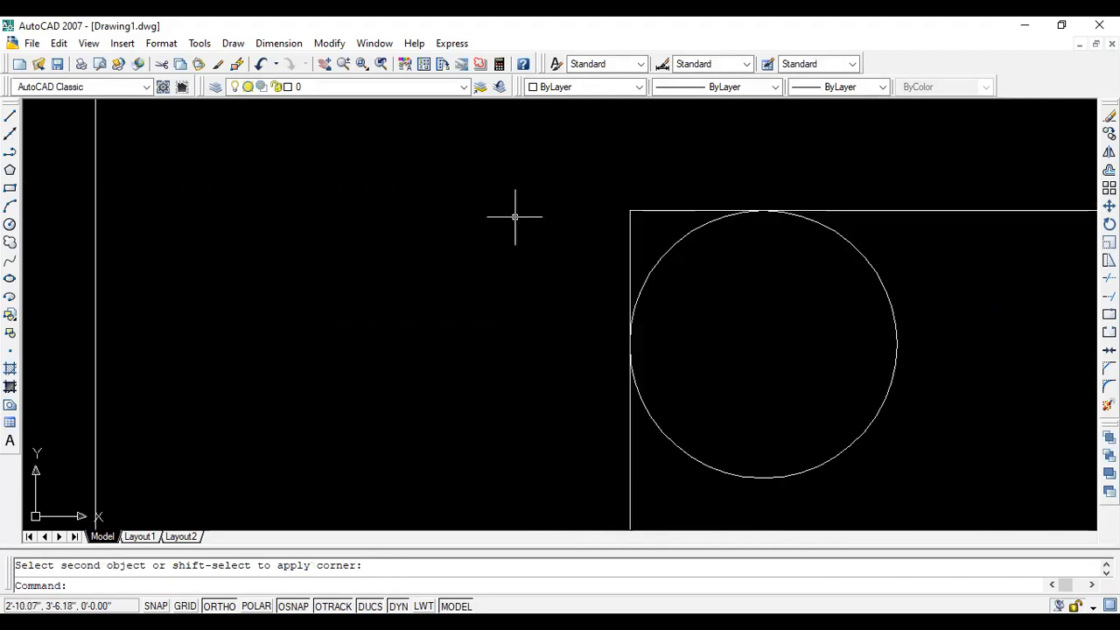
pyautogui.write('tr')
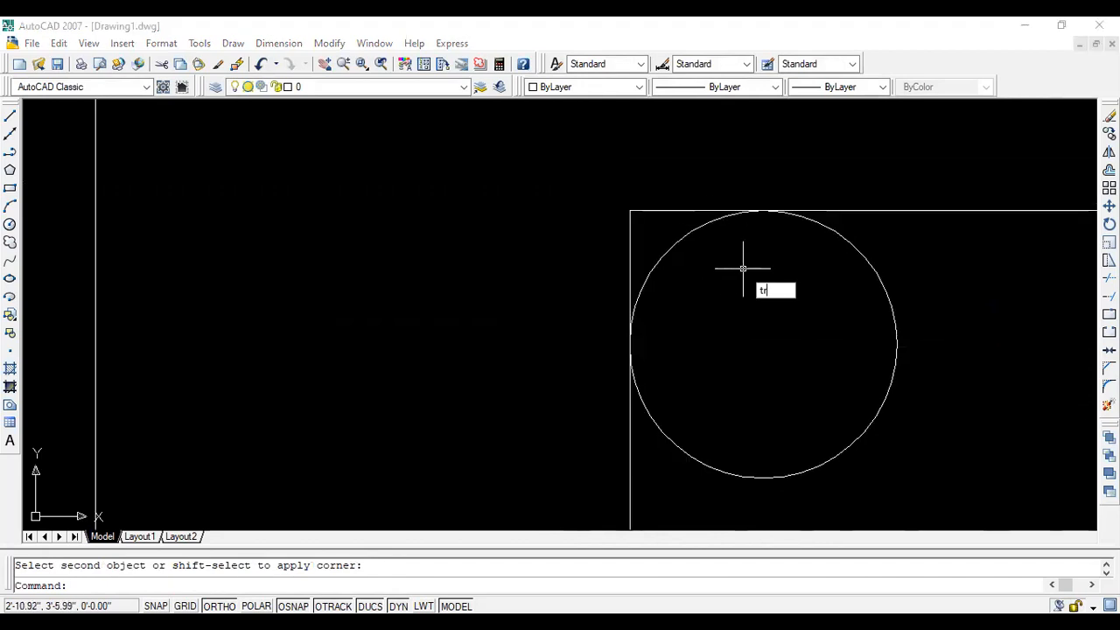
pyautogui.press('Return')
pyautogui.click(645, 211)
pyautogui.scroll(-4, 428, 254)
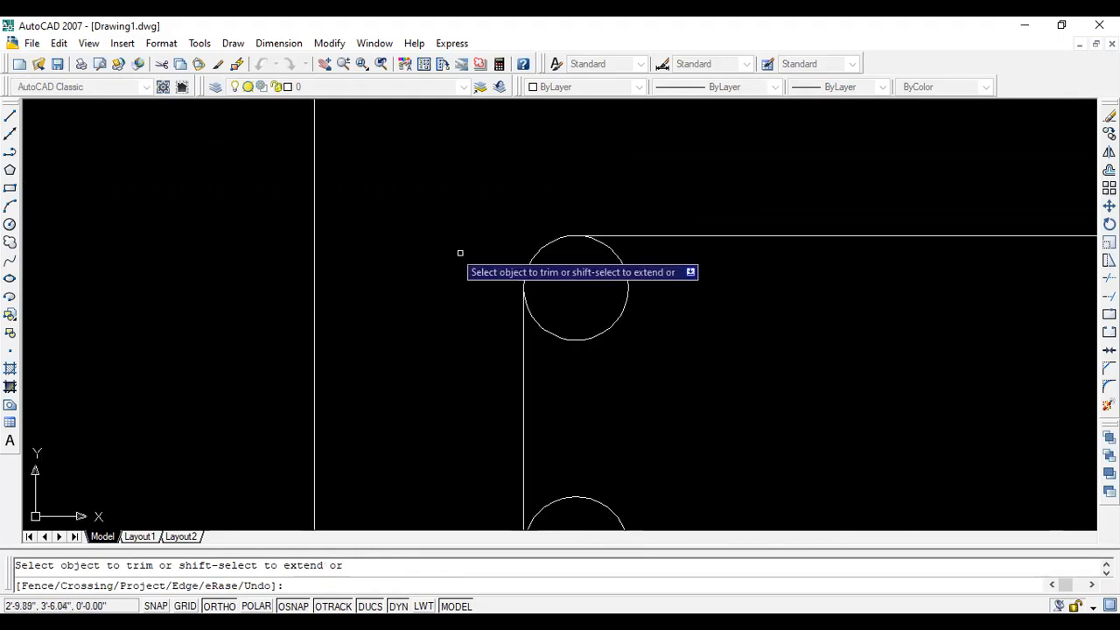
pyautogui.scroll(5, 503, 494)
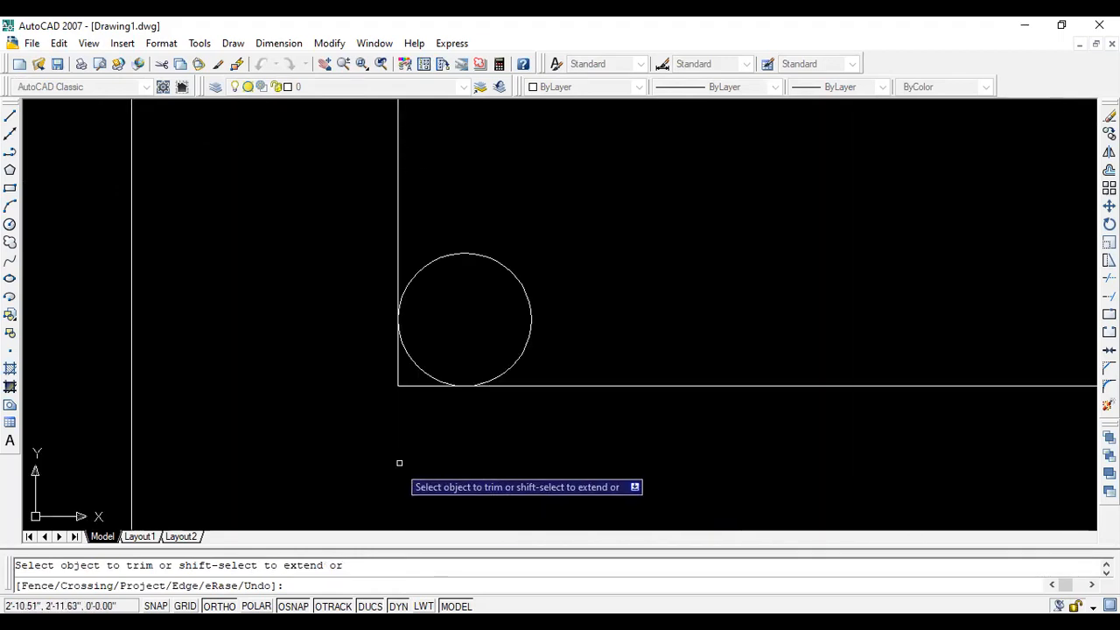
pyautogui.click(400, 378)
# Examine the stirrup outline and its corners around the six reinforcement circles
pyautogui.scroll(-4, 420, 408)
pyautogui.scroll(2, 643, 290)
pyautogui.scroll(-3, 642, 289)
pyautogui.scroll(2, 560, 454)
pyautogui.scroll(3, 489, 256)
pyautogui.scroll(-3, 289, 251)
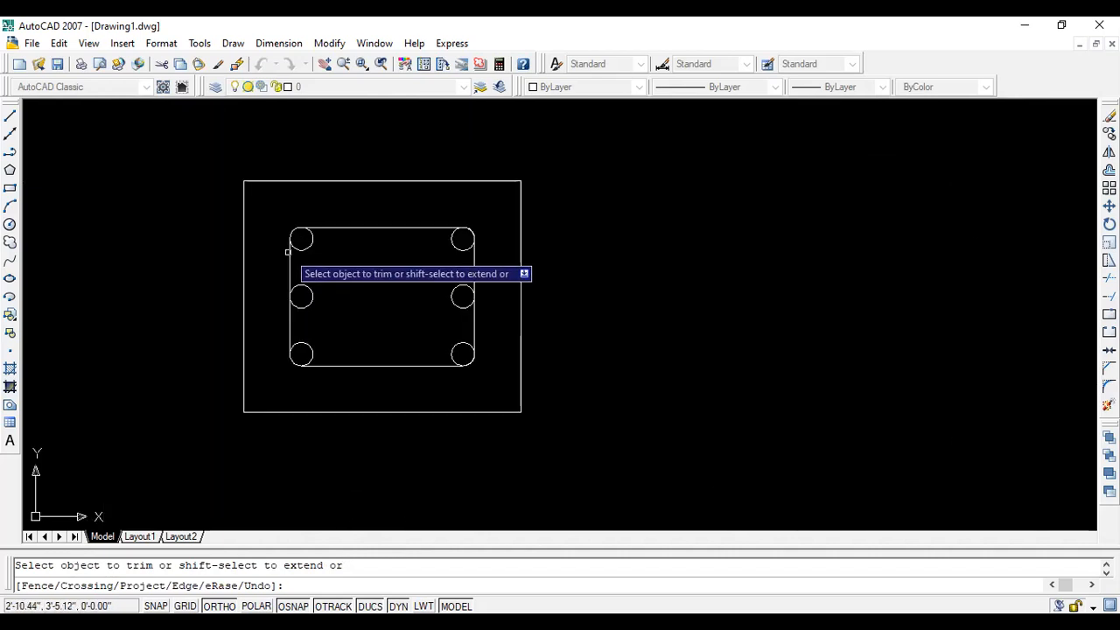
pyautogui.scroll(3, 305, 247)
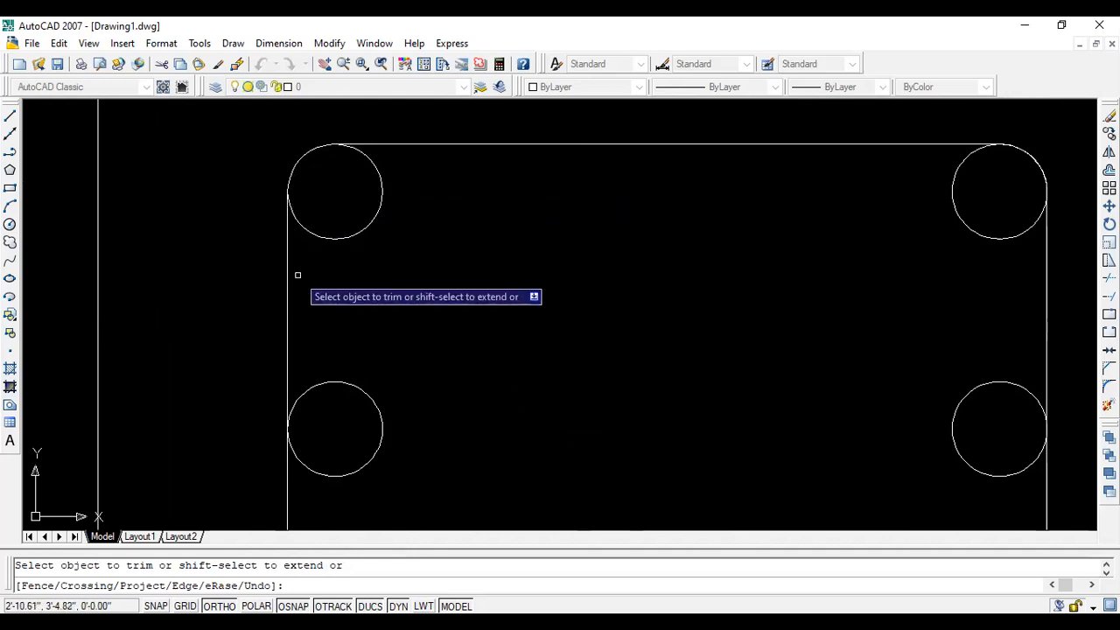
pyautogui.scroll(-4, 298, 275)
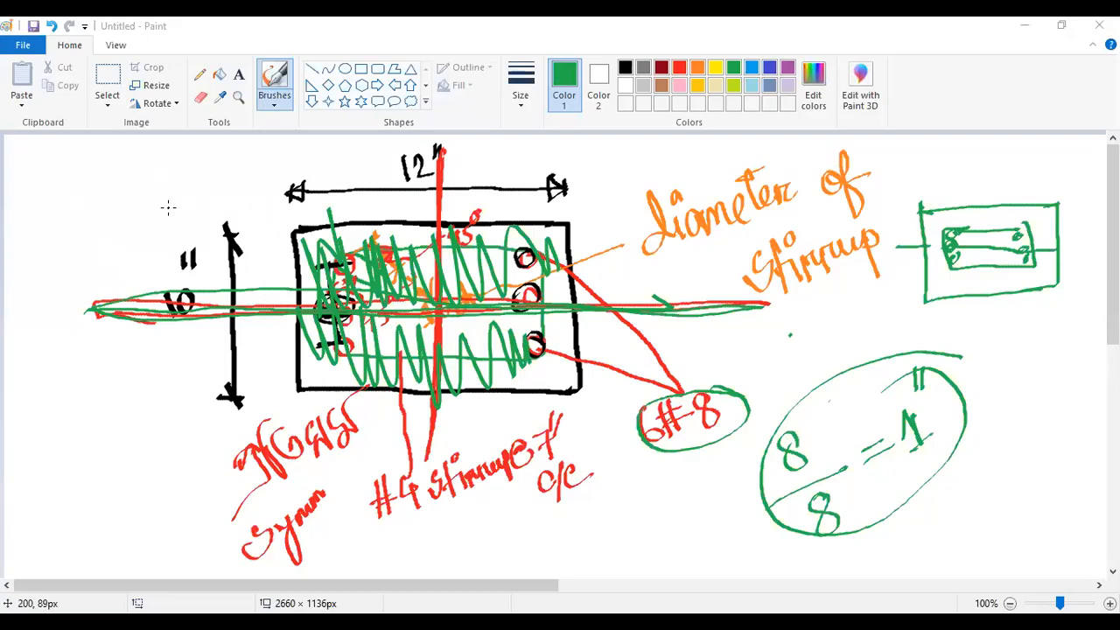
# Switch to Paint and delete the old section sketch and its notes using a large rectangular selection
pyautogui.click(105, 105)
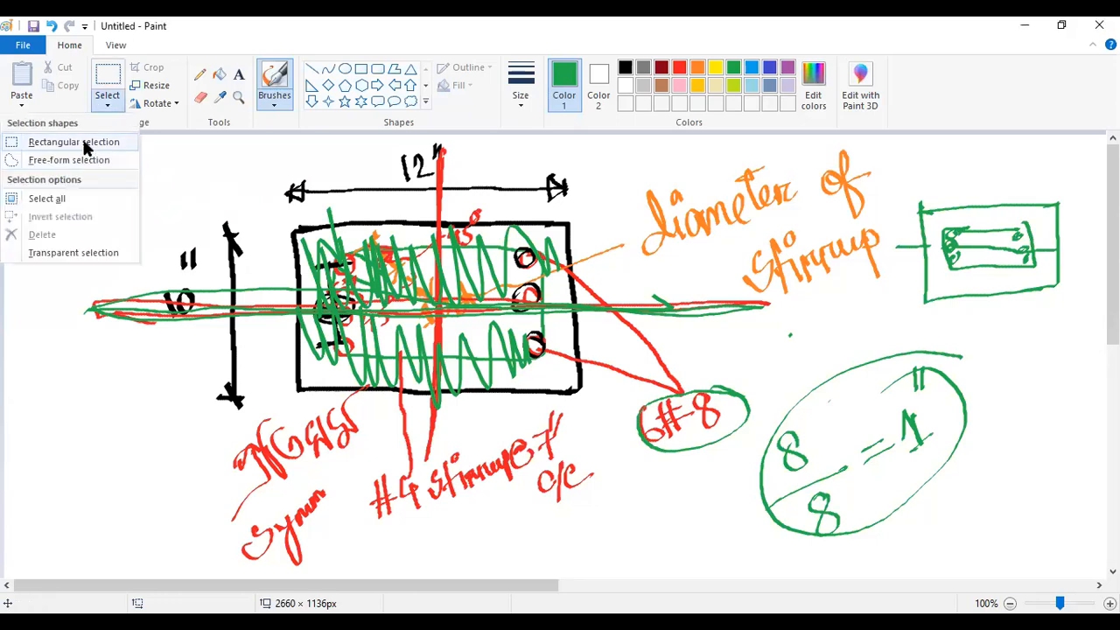
pyautogui.click(9, 144)
pyautogui.moveTo(11, 143)
pyautogui.mouseDown()
pyautogui.moveTo(890, 589)
pyautogui.moveTo(871, 579)
pyautogui.mouseUp()
pyautogui.press('Delete')
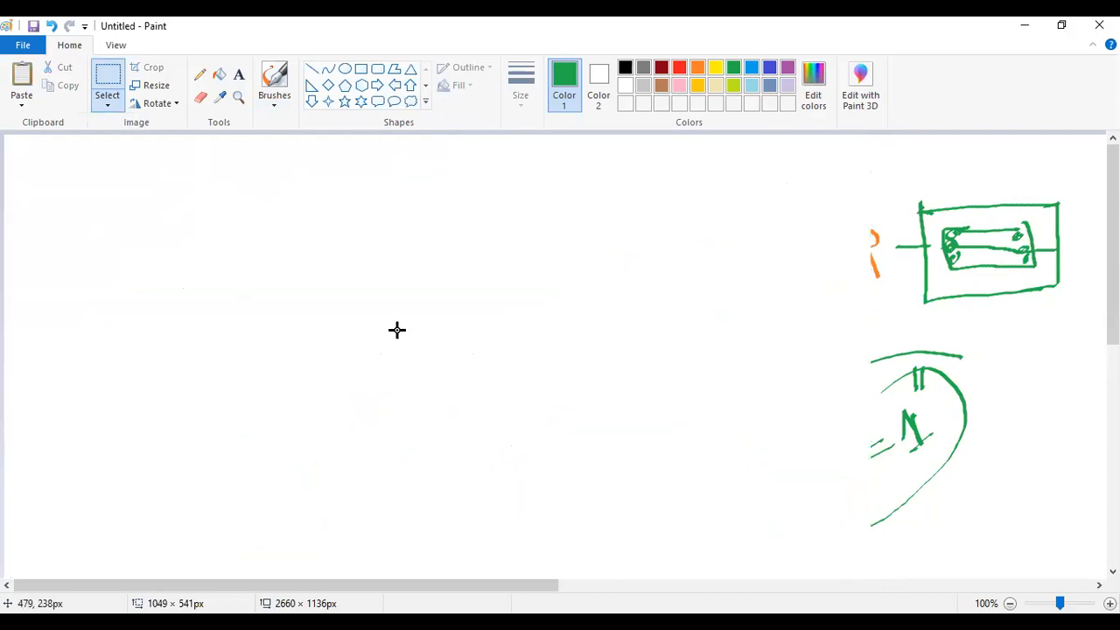
# Sketch a large rectangle with a black brush as the outer outline of the section
pyautogui.click(278, 110)
pyautogui.click(209, 128)
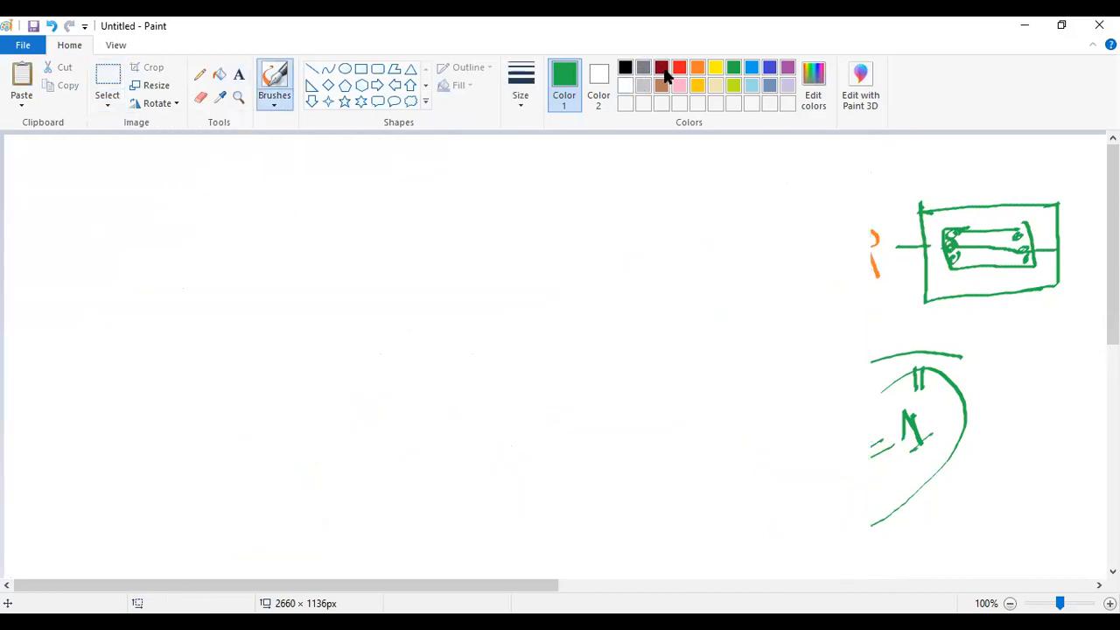
pyautogui.click(627, 70)
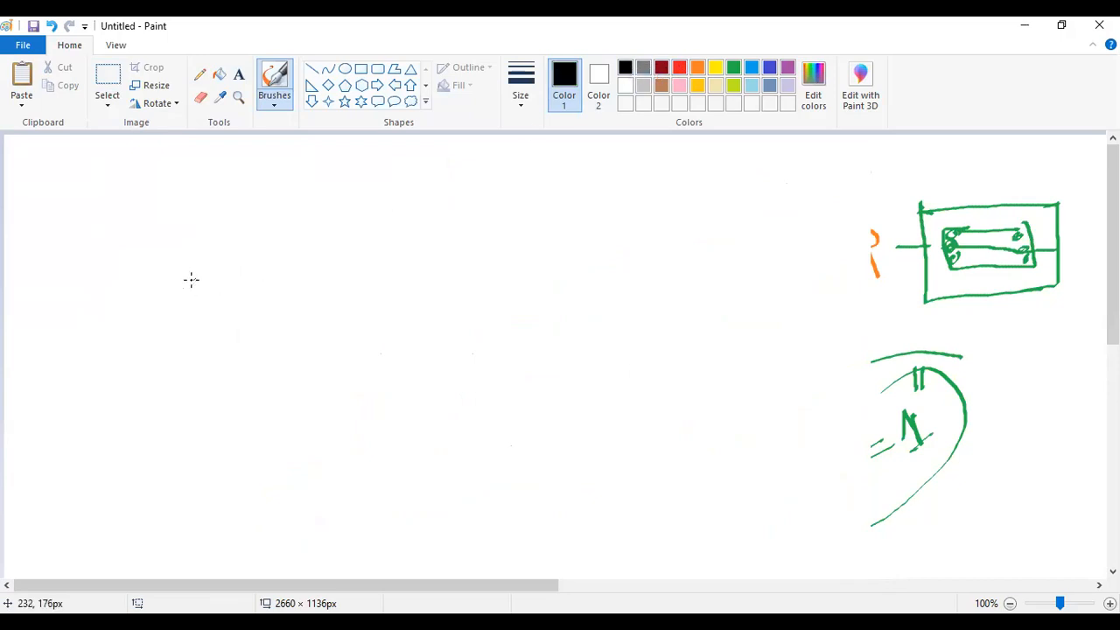
pyautogui.moveTo(167, 255); pyautogui.dragTo(435, 258)
pyautogui.moveTo(152, 261)
pyautogui.mouseDown()
pyautogui.moveTo(152, 425)
pyautogui.moveTo(323, 426)
pyautogui.moveTo(439, 401)
pyautogui.moveTo(430, 261)
pyautogui.mouseUp()
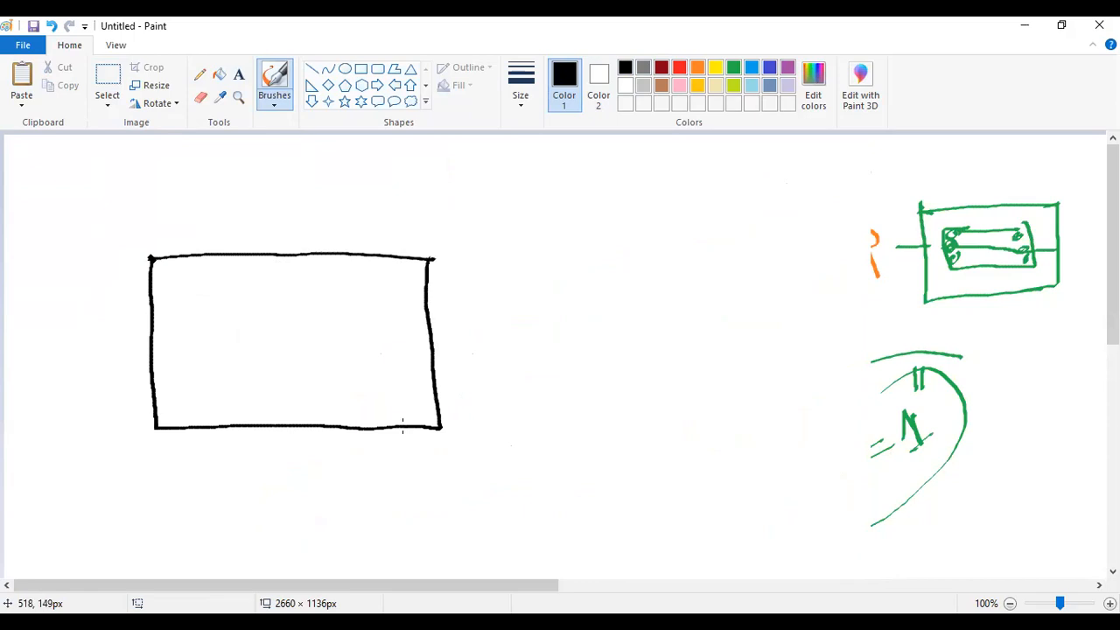
# Sketch the stirrup as an inner rectangle with two diagonal hook ends at its upper-left corner, labelled "10d"
pyautogui.moveTo(175, 304)
pyautogui.mouseDown()
pyautogui.moveTo(175, 391)
pyautogui.moveTo(361, 398)
pyautogui.mouseUp()
pyautogui.moveTo(173, 276)
pyautogui.mouseDown()
pyautogui.moveTo(400, 275)
pyautogui.moveTo(411, 361)
pyautogui.mouseUp()
pyautogui.moveTo(172, 278); pyautogui.dragTo(217, 324)
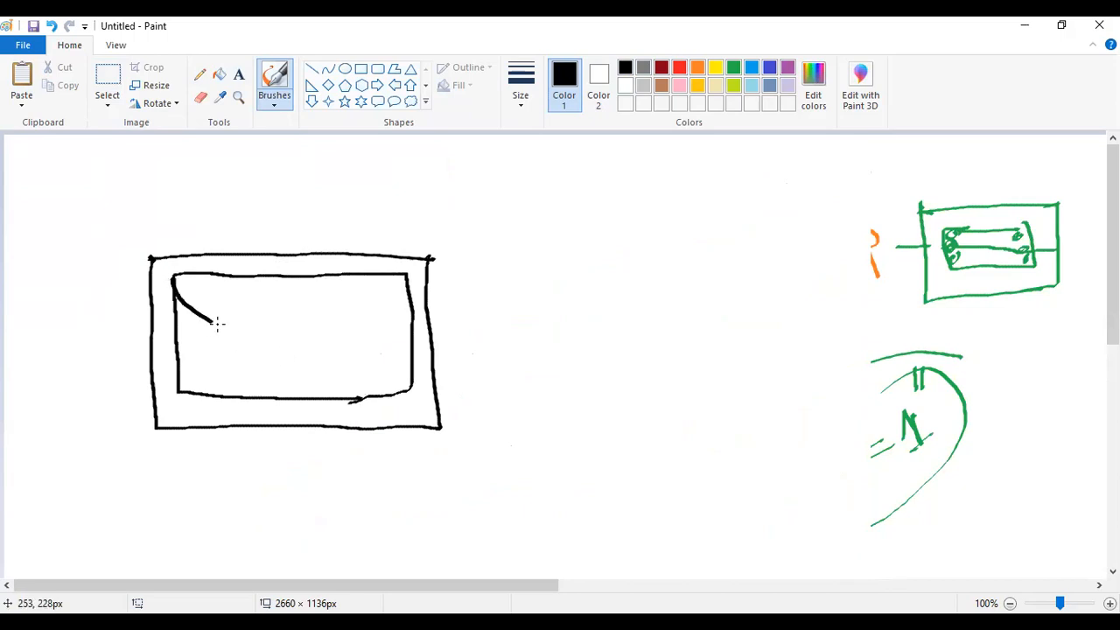
pyautogui.moveTo(179, 272)
pyautogui.mouseDown()
pyautogui.moveTo(241, 317)
pyautogui.moveTo(284, 212)
pyautogui.moveTo(342, 187)
pyautogui.moveTo(354, 203)
pyautogui.mouseUp()
# Draw a leader from the stirrup's lower edge and label it "#4"
pyautogui.moveTo(297, 399)
pyautogui.mouseDown()
pyautogui.moveTo(337, 459)
pyautogui.moveTo(304, 525)
pyautogui.mouseUp()
pyautogui.moveTo(326, 483)
pyautogui.mouseDown()
pyautogui.moveTo(318, 524)
pyautogui.moveTo(331, 496)
pyautogui.mouseUp()
pyautogui.moveTo(301, 523); pyautogui.dragTo(360, 500)
pyautogui.moveTo(352, 478); pyautogui.dragTo(361, 510)
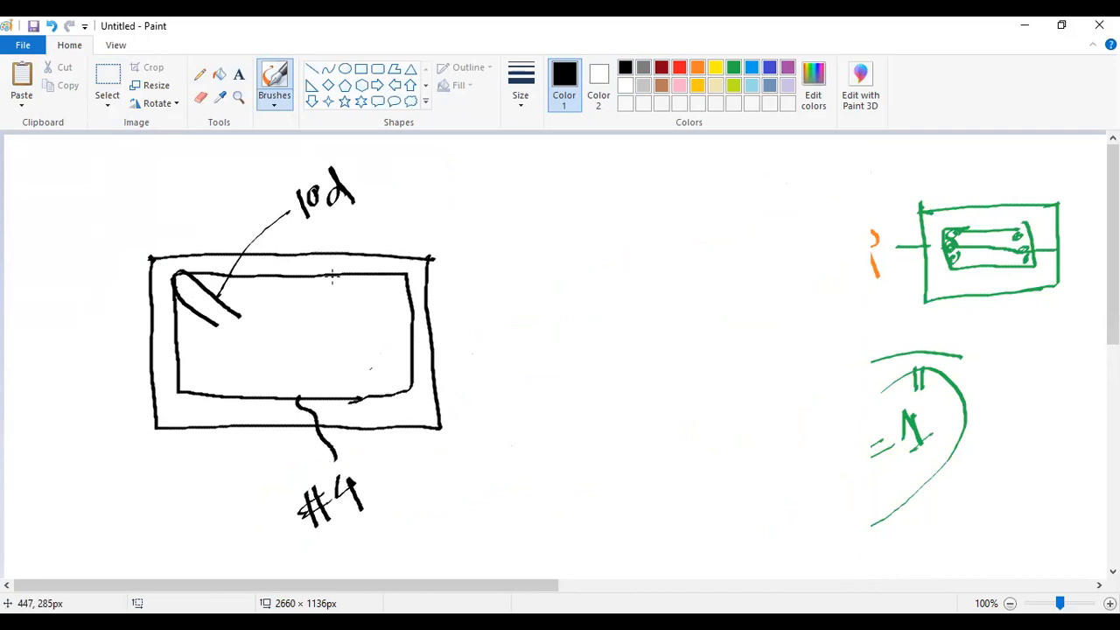
# Write "=10*" after the 10d hook label and extend the #4 label with "/8 = 0.5"
pyautogui.moveTo(383, 195)
pyautogui.mouseDown()
pyautogui.moveTo(375, 231)
pyautogui.moveTo(408, 197)
pyautogui.mouseUp()
pyautogui.moveTo(424, 189); pyautogui.dragTo(432, 210)
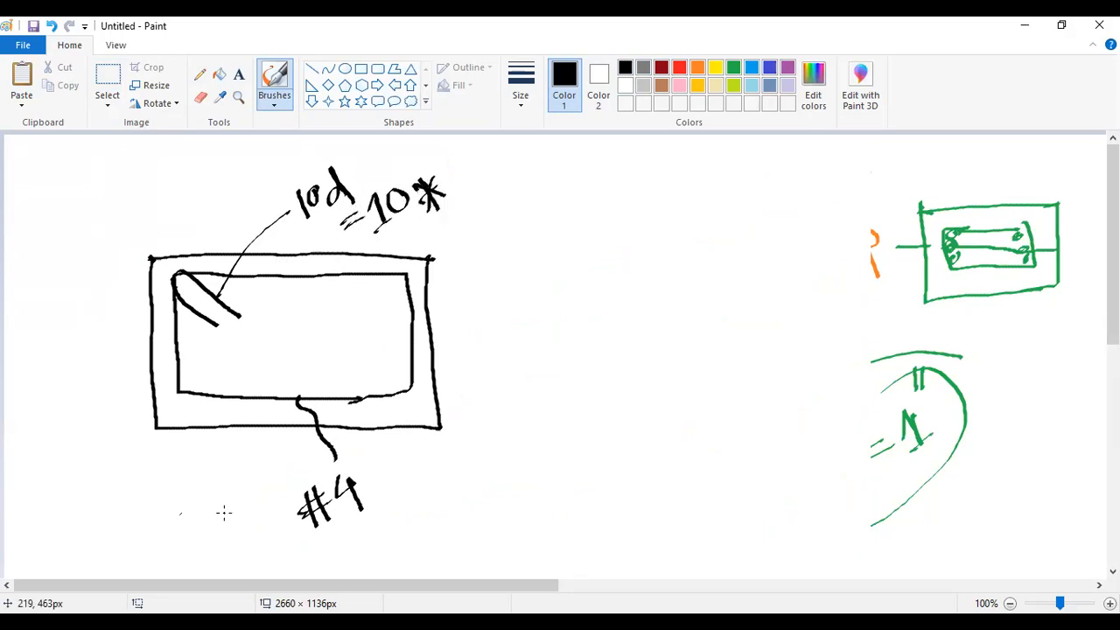
pyautogui.moveTo(386, 521); pyautogui.dragTo(390, 523)
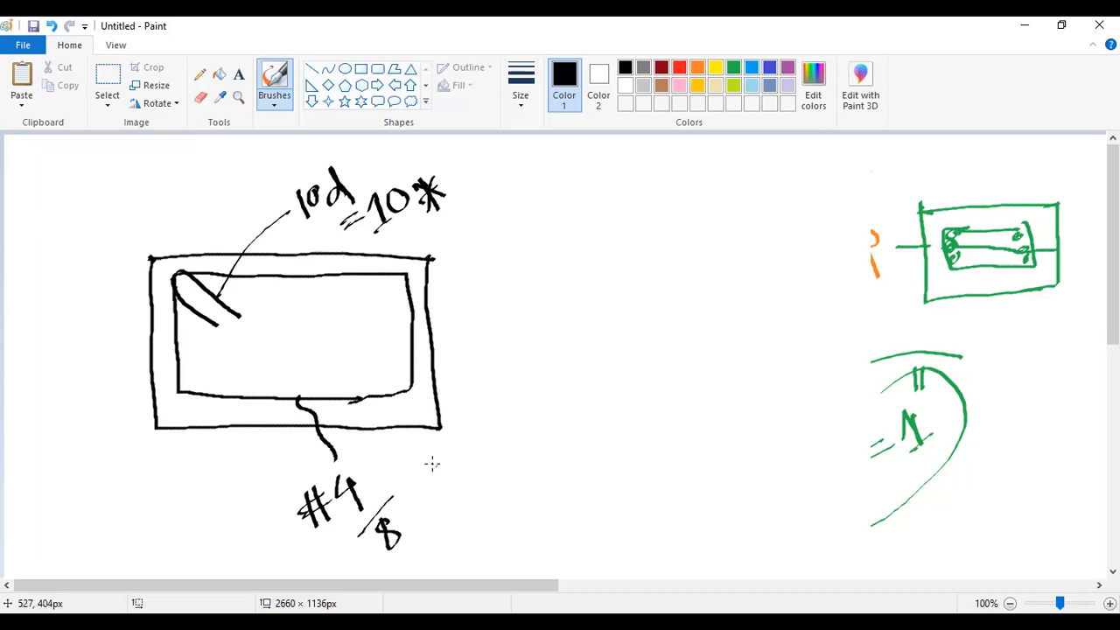
pyautogui.moveTo(458, 448); pyautogui.dragTo(481, 460)
pyautogui.moveTo(492, 417); pyautogui.dragTo(473, 431)
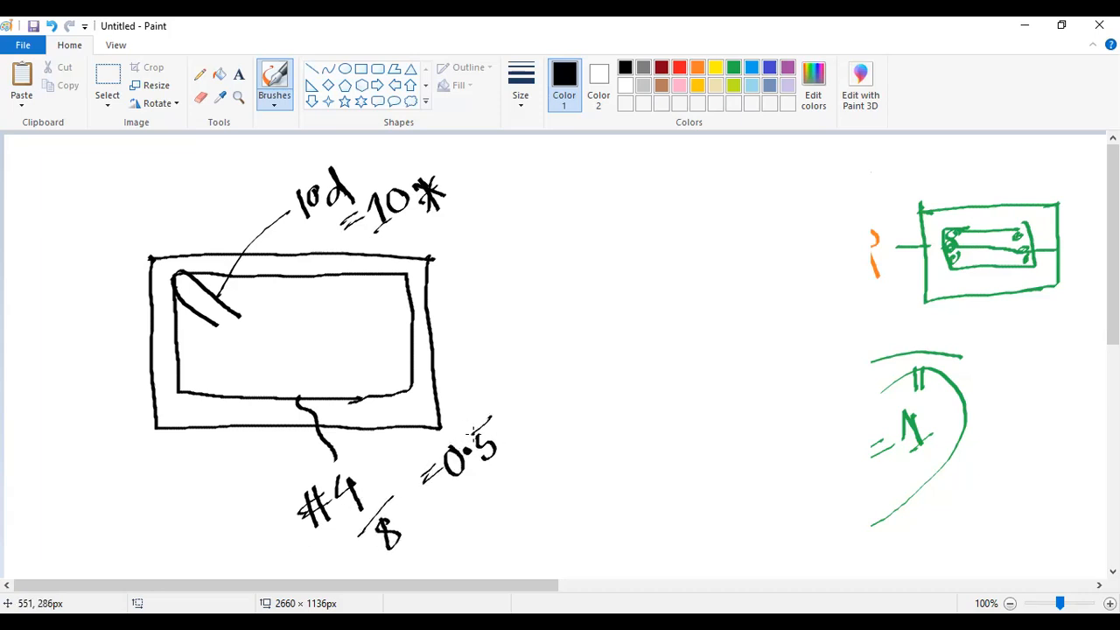
# Complete the hook length calculation with 0.5, write the result = 5" and circle it
pyautogui.moveTo(469, 168)
pyautogui.mouseDown()
pyautogui.moveTo(487, 159)
pyautogui.moveTo(490, 177)
pyautogui.mouseUp()
pyautogui.moveTo(504, 136); pyautogui.dragTo(481, 162)
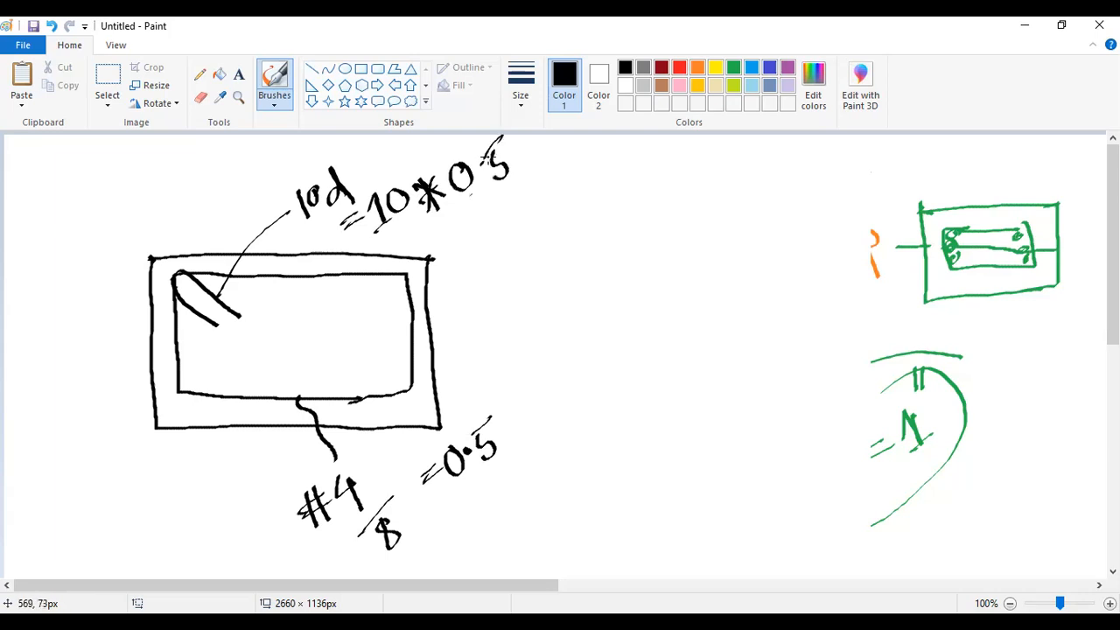
pyautogui.moveTo(462, 236); pyautogui.dragTo(486, 231)
pyautogui.moveTo(500, 201); pyautogui.dragTo(495, 237)
pyautogui.moveTo(499, 207)
pyautogui.mouseDown()
pyautogui.moveTo(520, 210)
pyautogui.moveTo(515, 262)
pyautogui.moveTo(508, 159)
pyautogui.mouseUp()
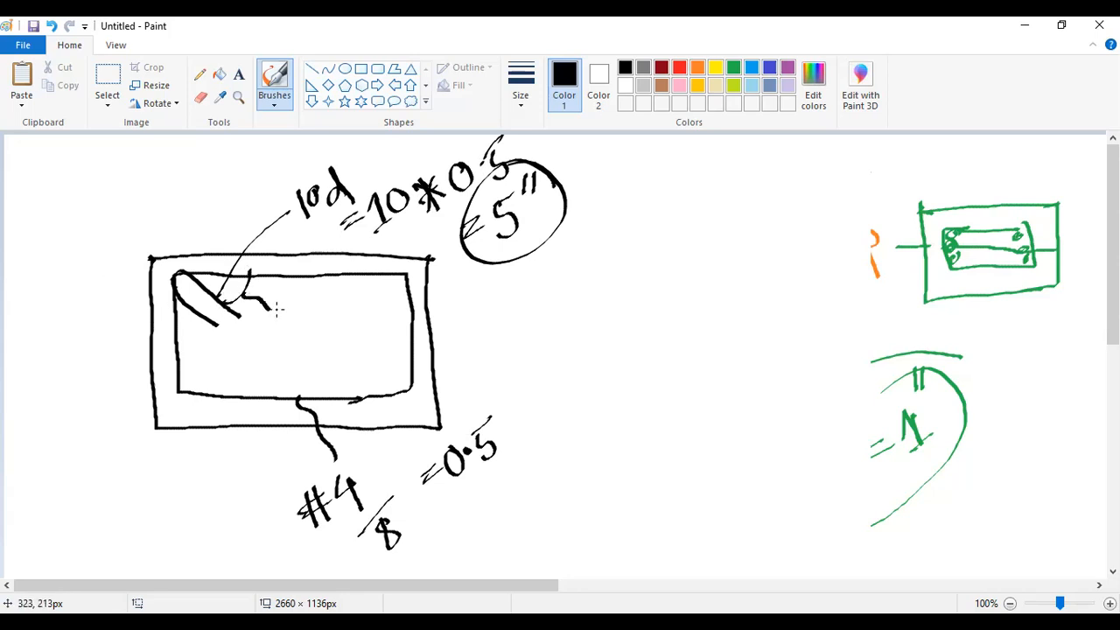
# Label the angles beside both diagonal hook ends in the Paint sketch as 45°
pyautogui.moveTo(296, 327); pyautogui.dragTo(293, 347)
pyautogui.moveTo(302, 325); pyautogui.dragTo(316, 330)
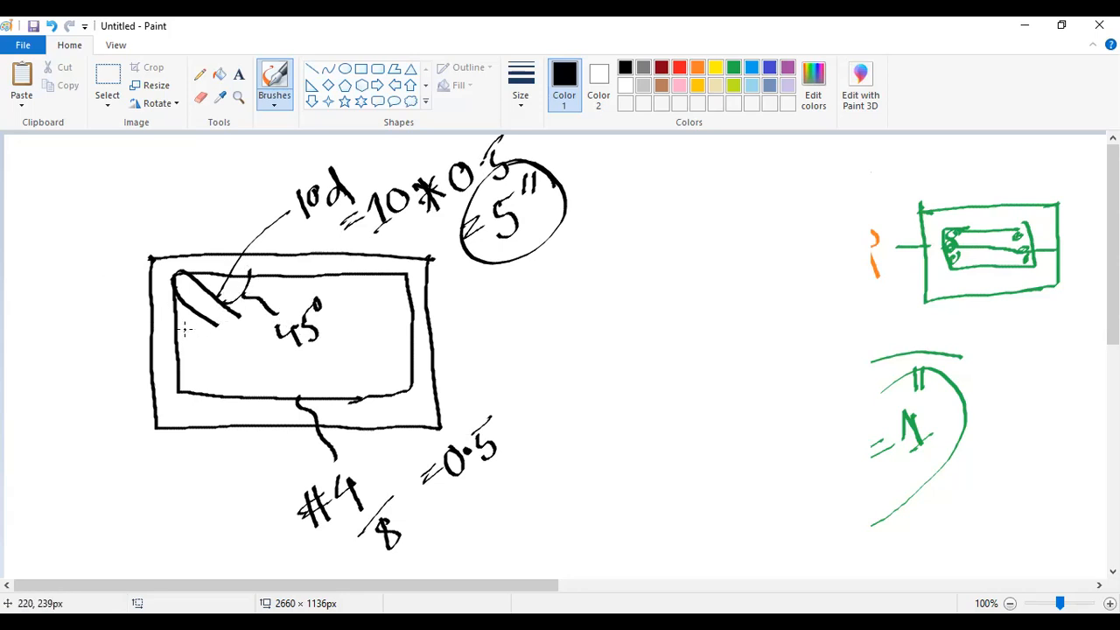
pyautogui.moveTo(199, 341); pyautogui.dragTo(204, 337)
pyautogui.moveTo(208, 326); pyautogui.dragTo(207, 341)
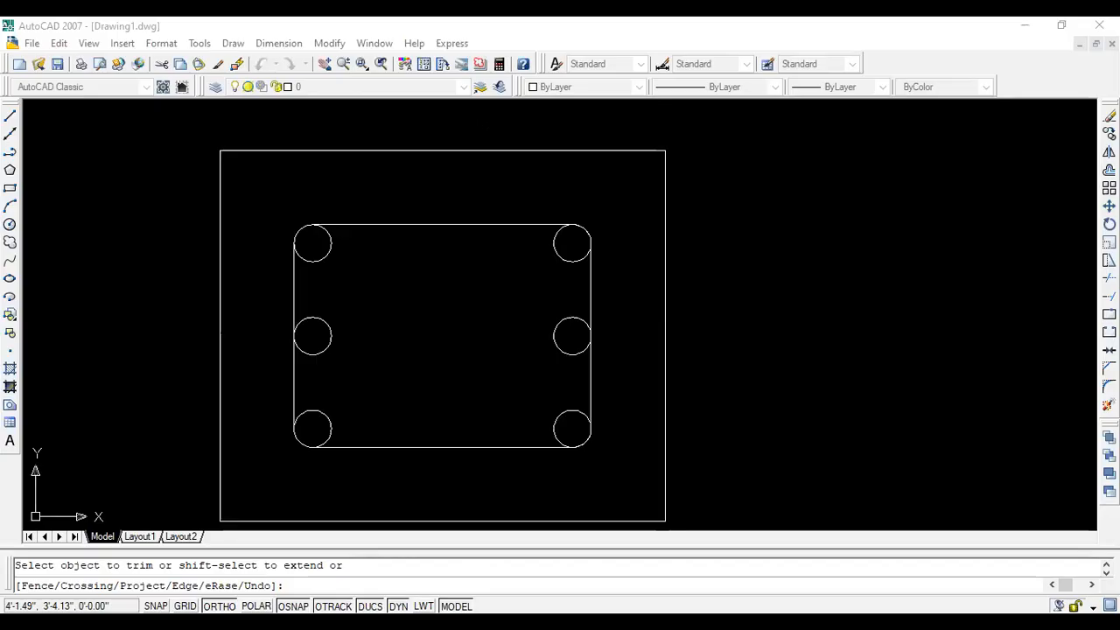
# Switch to AutoCAD and draw a 5" hook line at 45° downward from the stirrup's top edge at the upper-left bar, with Ortho off
pyautogui.scroll(6, 340, 222)
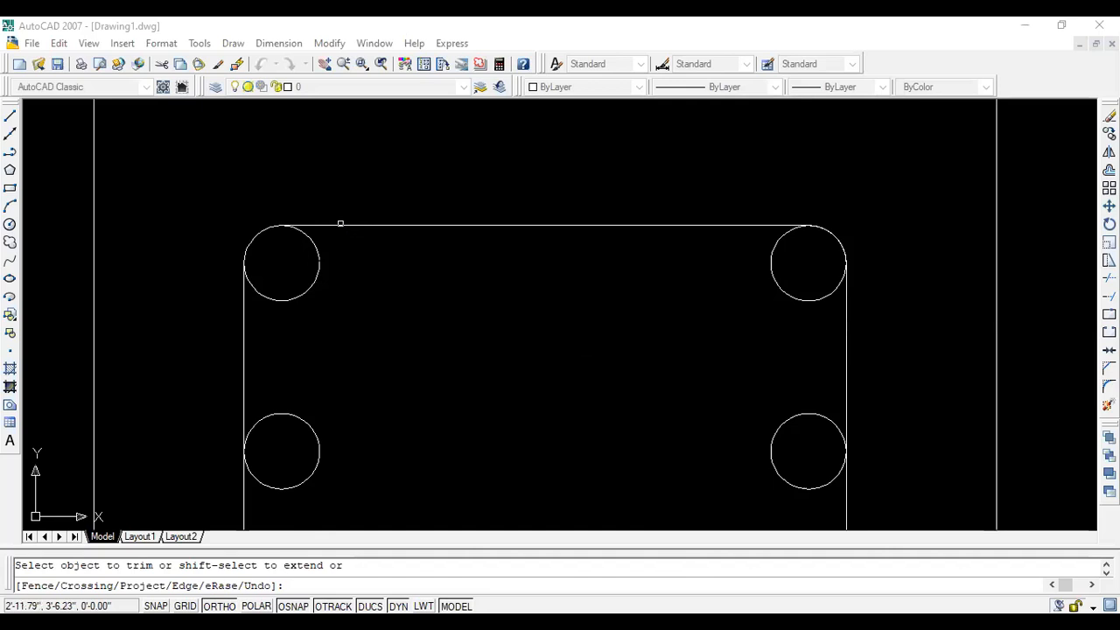
pyautogui.click(11, 116)
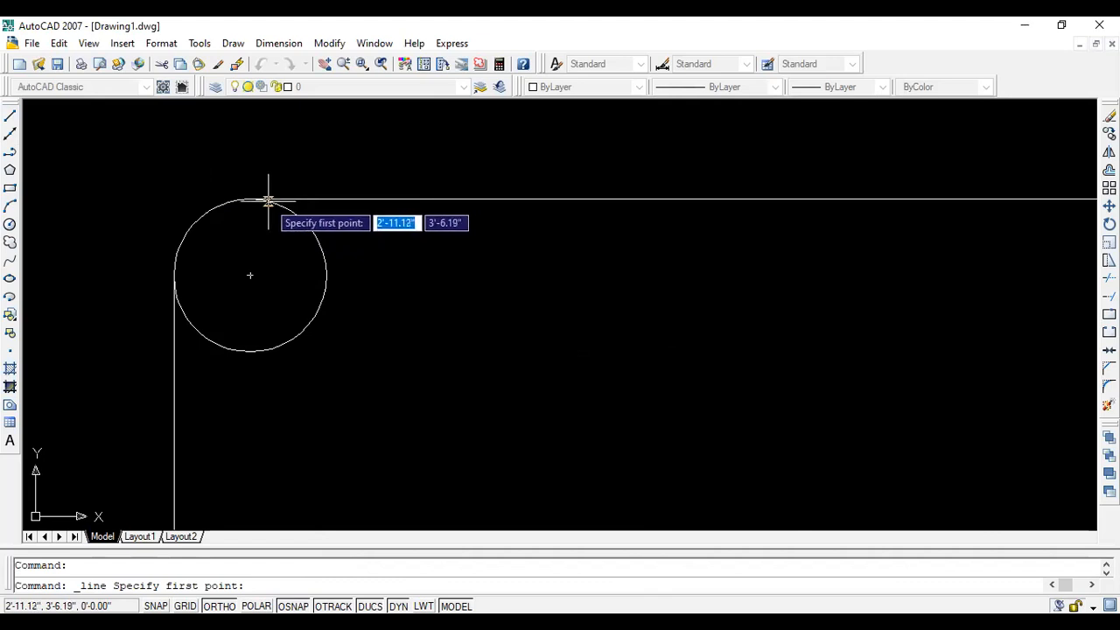
pyautogui.click(266, 200)
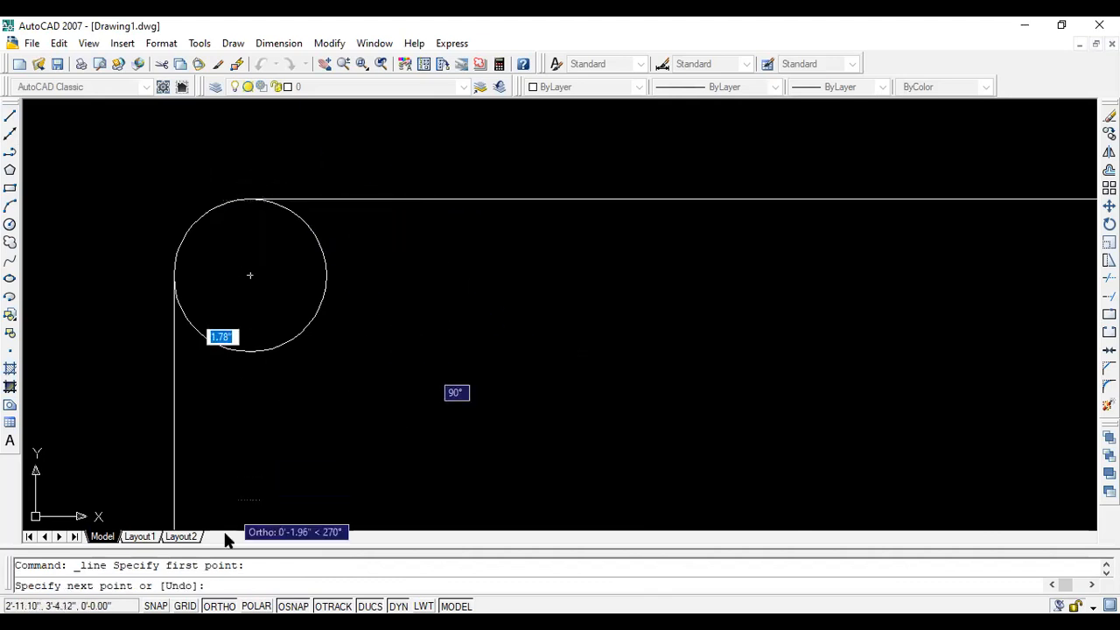
pyautogui.press('F8')
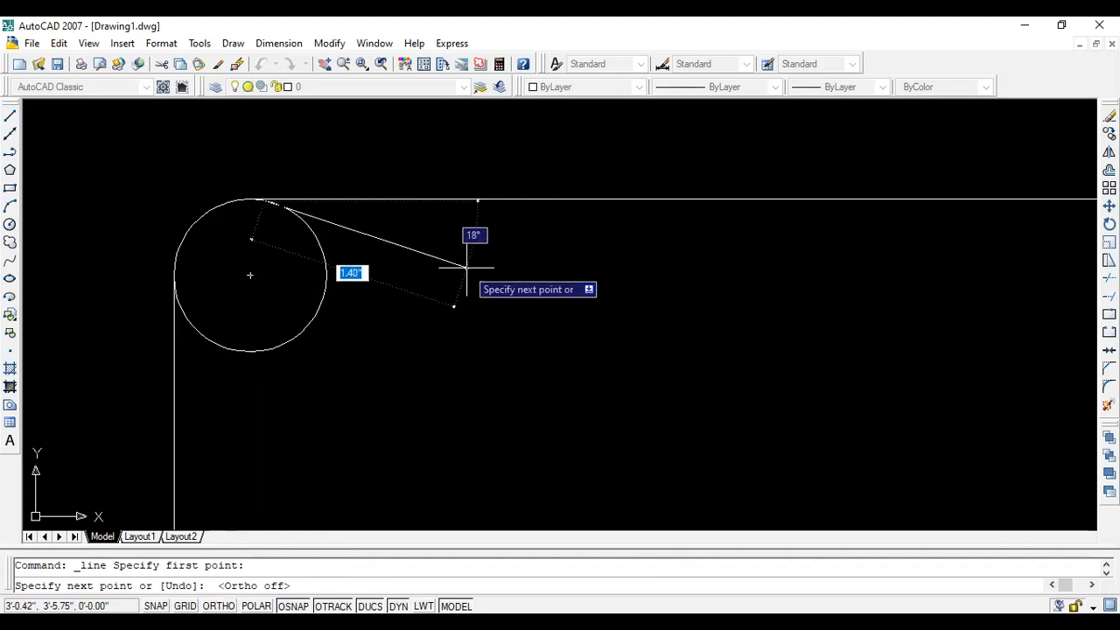
pyautogui.write('5')
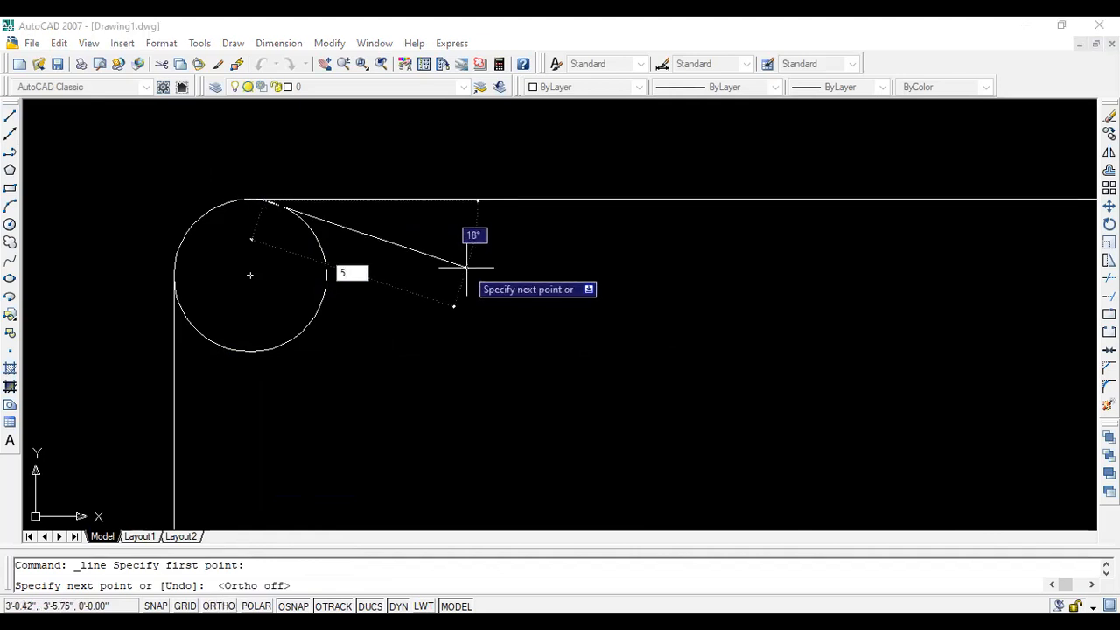
pyautogui.press('Tab')
pyautogui.write('45')
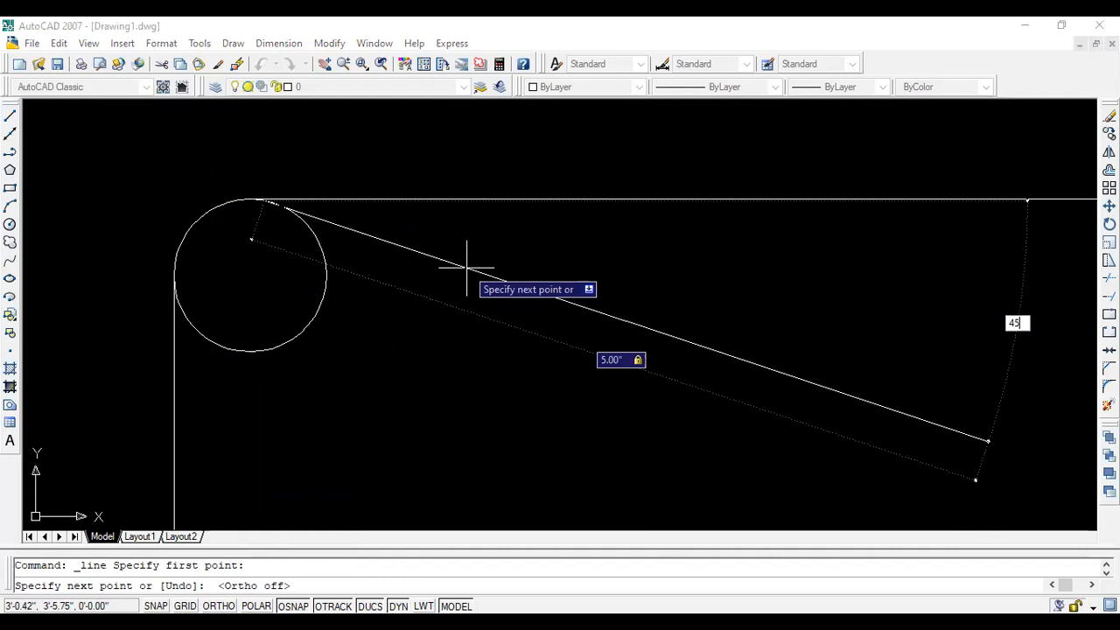
pyautogui.press('Return')
pyautogui.press('Escape')
# Move the diagonal hook line by its upper end onto the upper-right side of the upper-left bar circle
pyautogui.scroll(-3, 405, 219)
pyautogui.scroll(5, 388, 229)
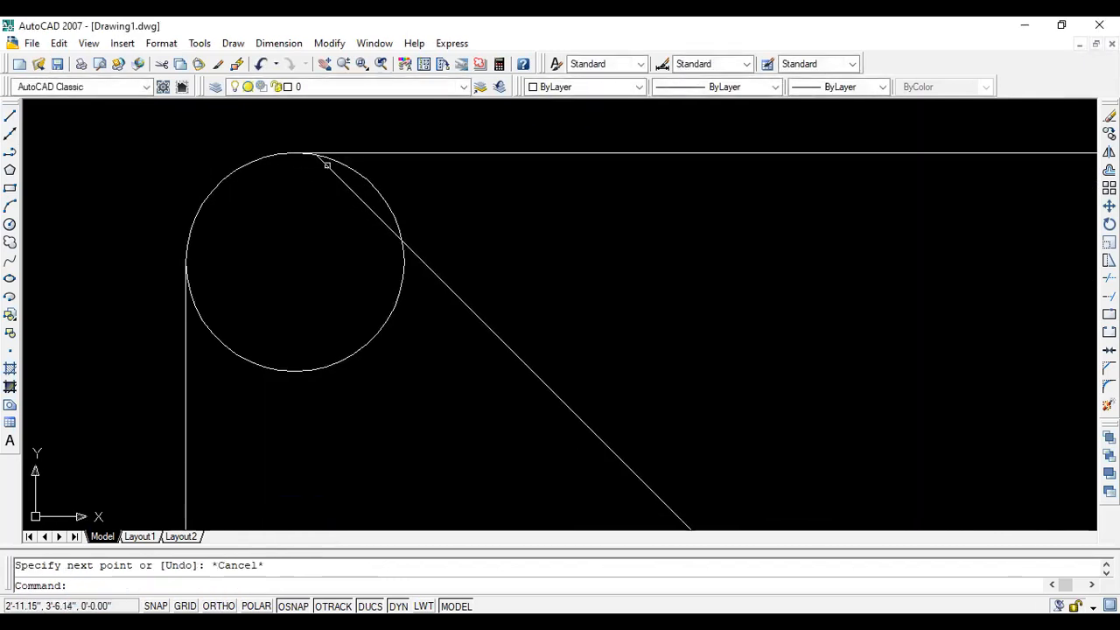
pyautogui.scroll(-1, 307, 170)
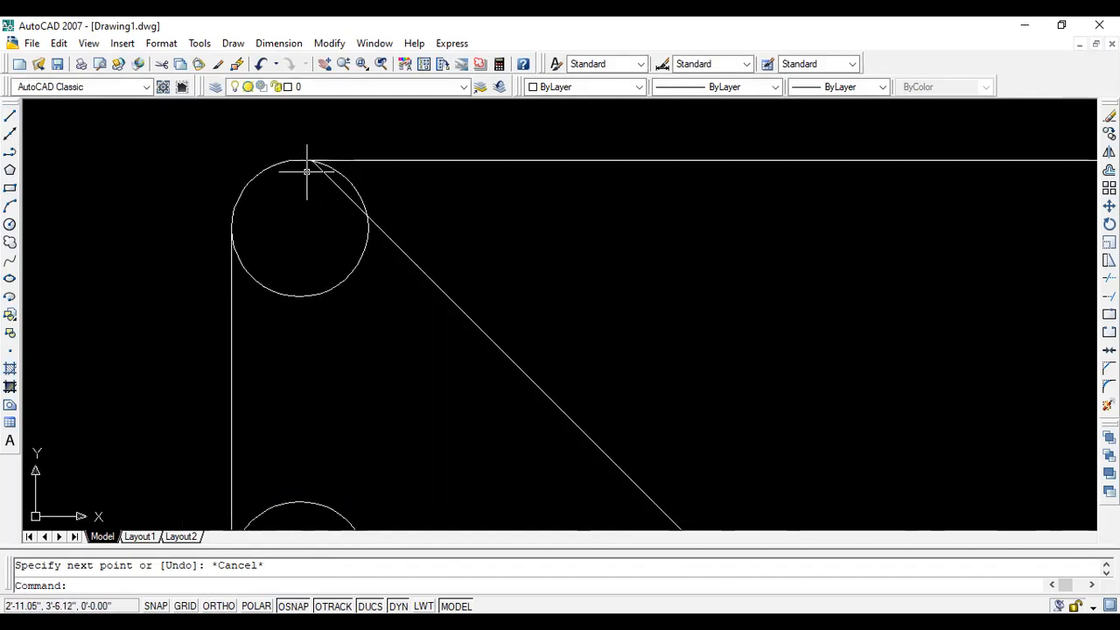
pyautogui.click(388, 237)
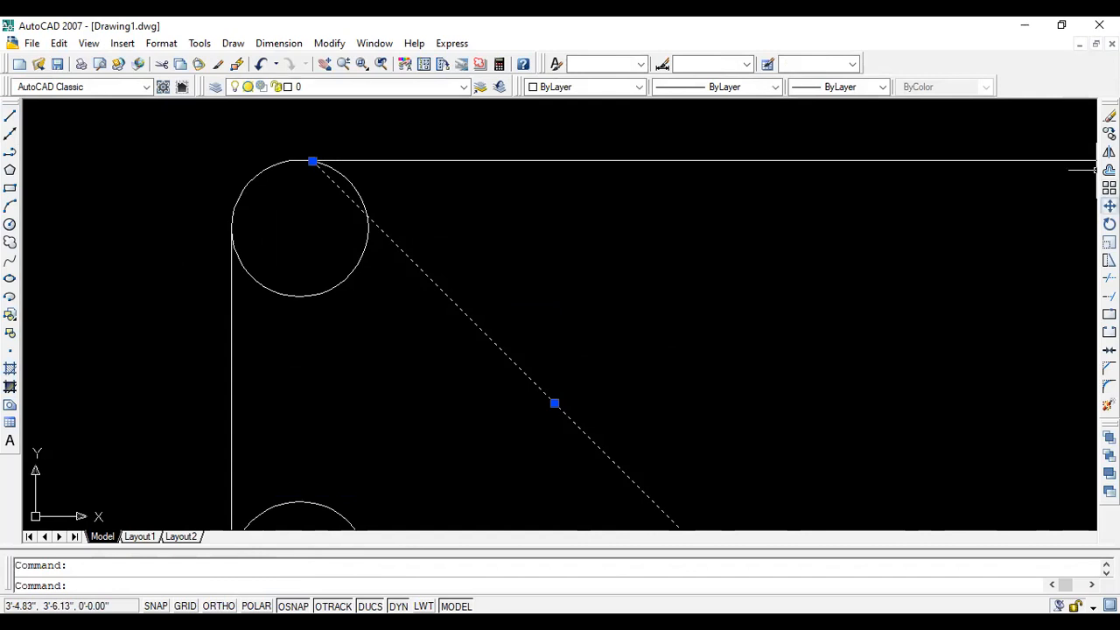
pyautogui.click(1108, 206)
pyautogui.click(312, 161)
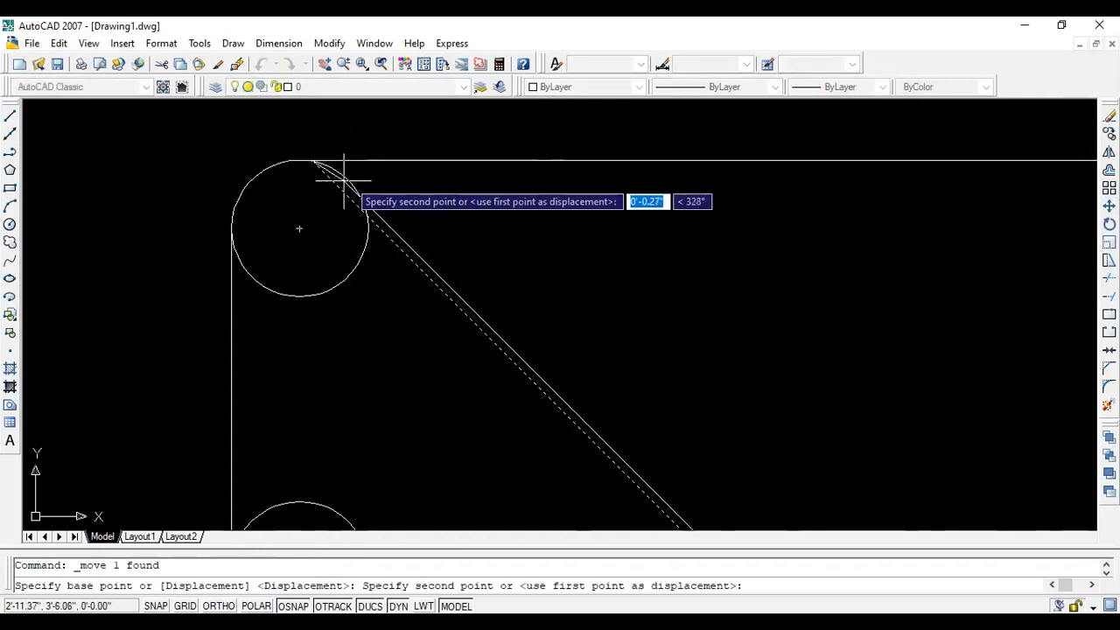
pyautogui.click(349, 172)
pyautogui.scroll(-2, 217, 172)
pyautogui.scroll(-2, 217, 172)
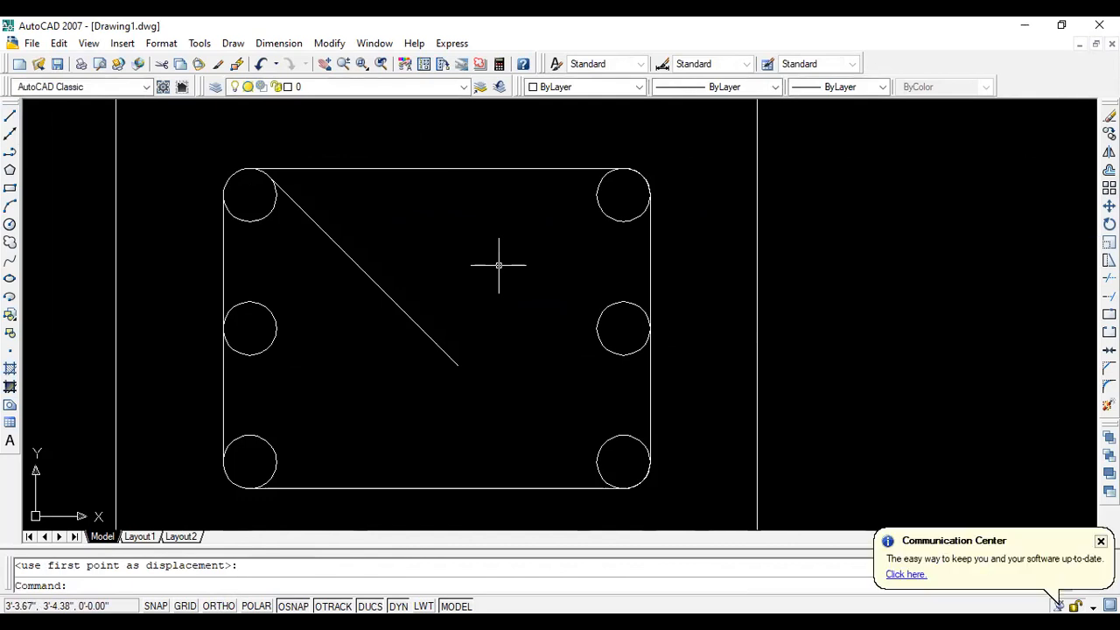
pyautogui.scroll(3, 379, 268)
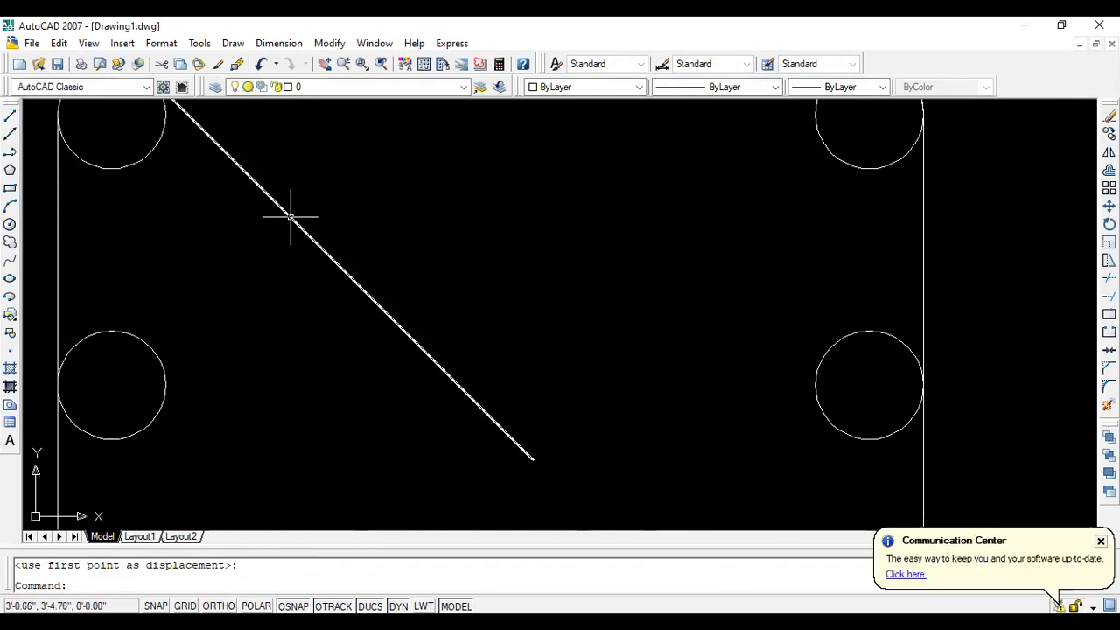
pyautogui.click(343, 277)
pyautogui.scroll(-2, 353, 207)
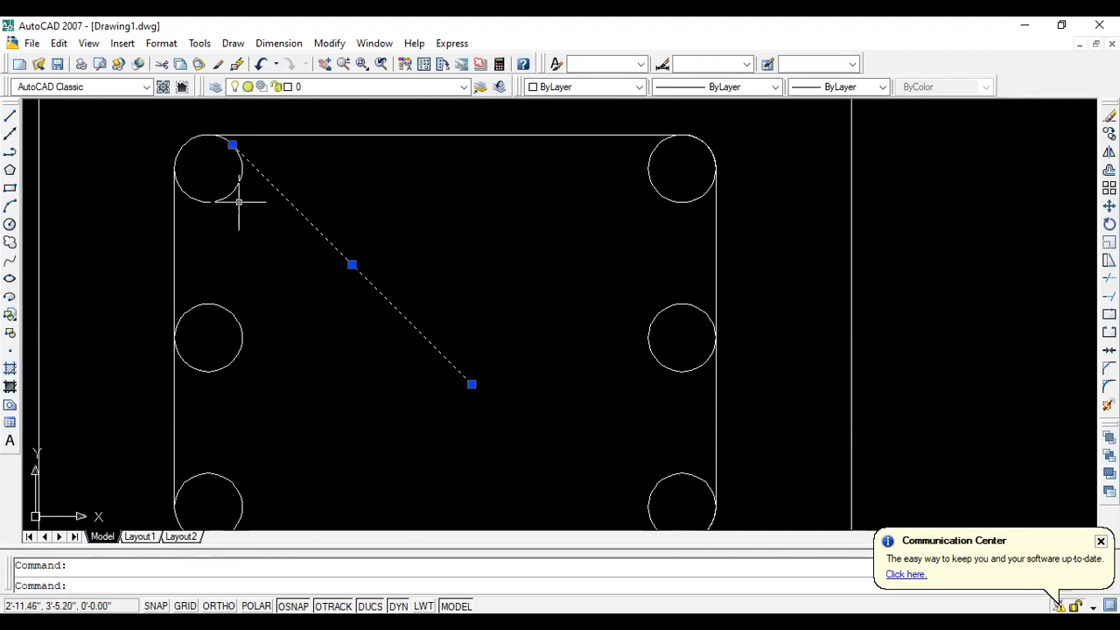
pyautogui.press('Escape')
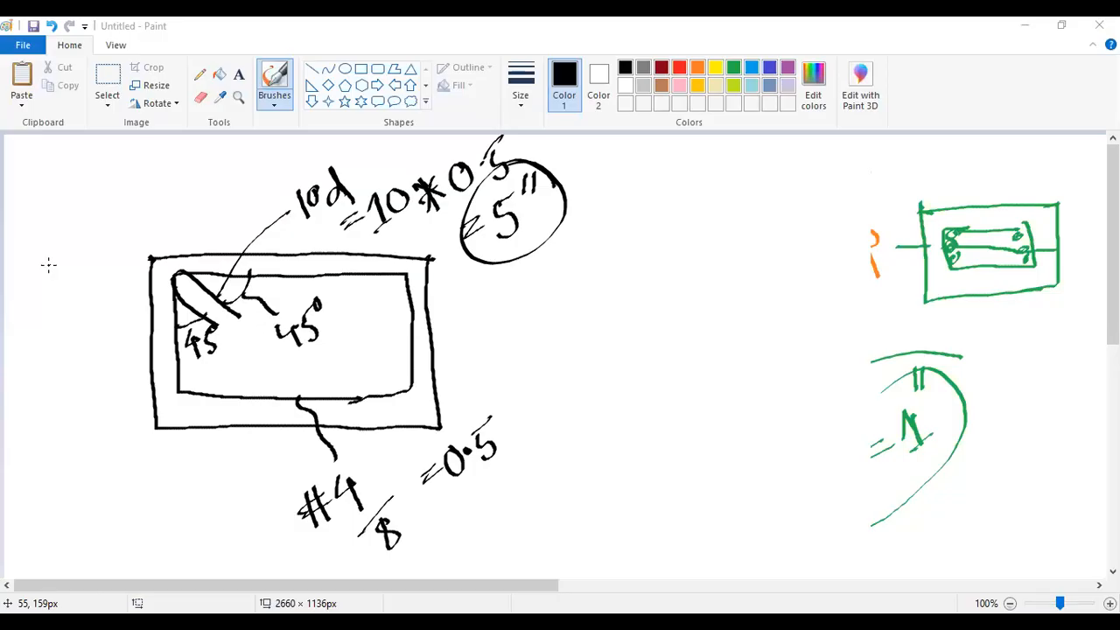
# Switch to Paint, shade the two hook ends in red and sketch a bar circle with diameter arrows in the stirrup's upper-right corner
pyautogui.click(682, 70)
pyautogui.moveTo(181, 272)
pyautogui.mouseDown()
pyautogui.moveTo(238, 315)
pyautogui.moveTo(185, 273)
pyautogui.moveTo(233, 312)
pyautogui.moveTo(237, 296)
pyautogui.moveTo(191, 310)
pyautogui.moveTo(196, 303)
pyautogui.moveTo(199, 326)
pyautogui.moveTo(233, 335)
pyautogui.moveTo(205, 301)
pyautogui.mouseUp()
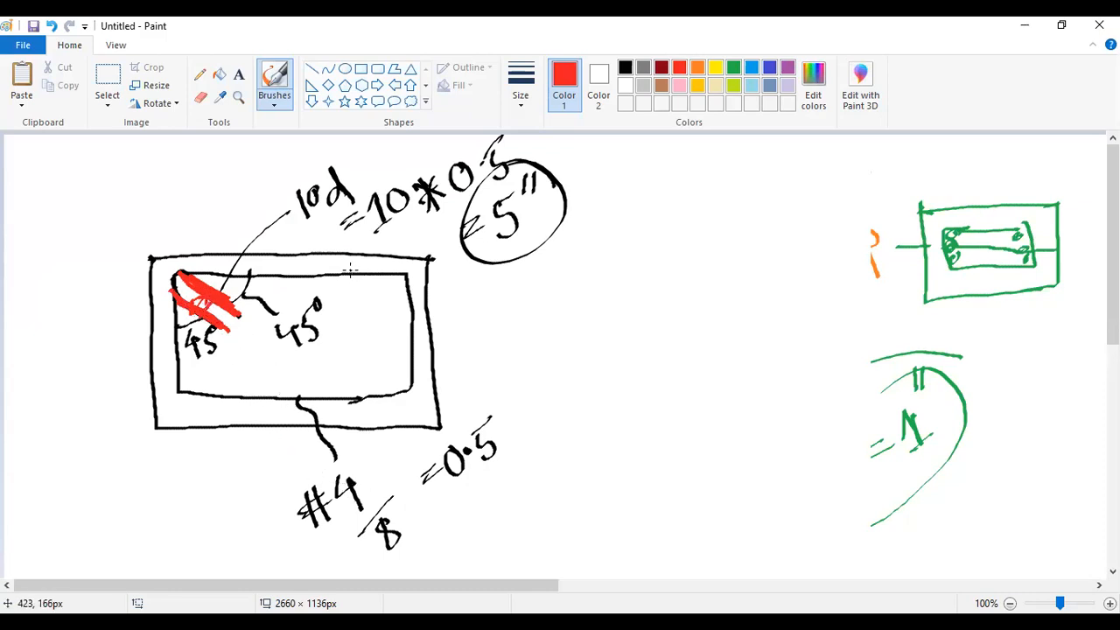
pyautogui.moveTo(398, 280)
pyautogui.mouseDown()
pyautogui.moveTo(375, 278)
pyautogui.moveTo(411, 281)
pyautogui.moveTo(373, 280)
pyautogui.moveTo(314, 308)
pyautogui.mouseUp()
pyautogui.moveTo(399, 315); pyautogui.dragTo(348, 342)
pyautogui.moveTo(378, 276)
pyautogui.mouseDown()
pyautogui.moveTo(393, 302)
pyautogui.moveTo(406, 301)
pyautogui.moveTo(394, 287)
pyautogui.moveTo(373, 334)
pyautogui.moveTo(361, 291)
pyautogui.mouseUp()
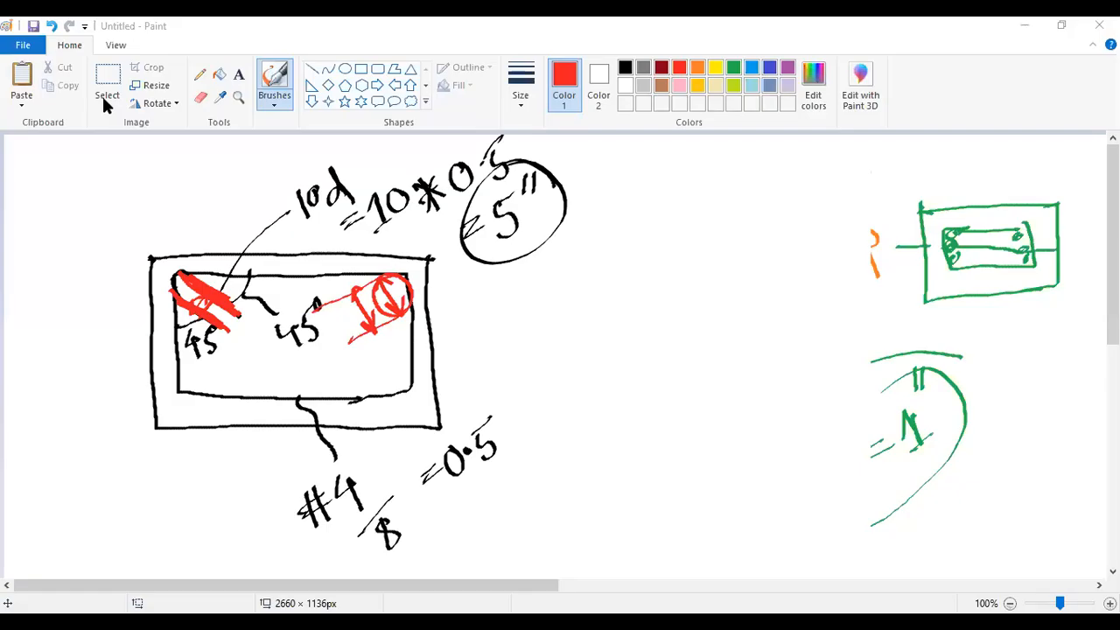
# Select the area around the stirrup sketch and its hook calculation and cut it from the canvas
pyautogui.click(107, 103)
pyautogui.click(75, 142)
pyautogui.moveTo(65, 150); pyautogui.dragTo(950, 571)
pyautogui.rightClick(124, 300)
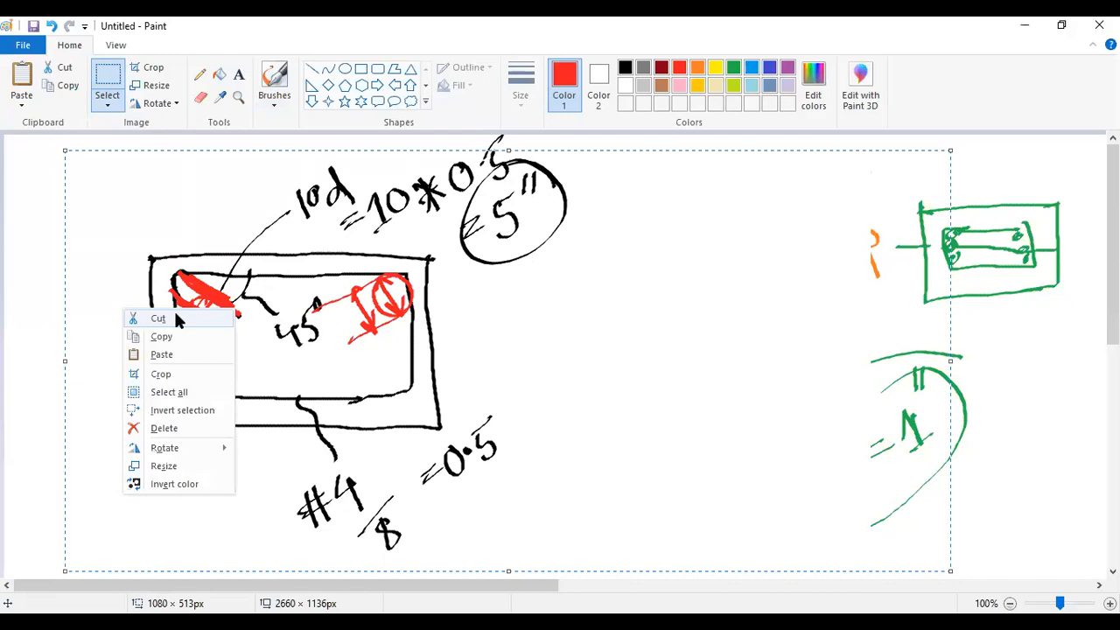
pyautogui.click(174, 311)
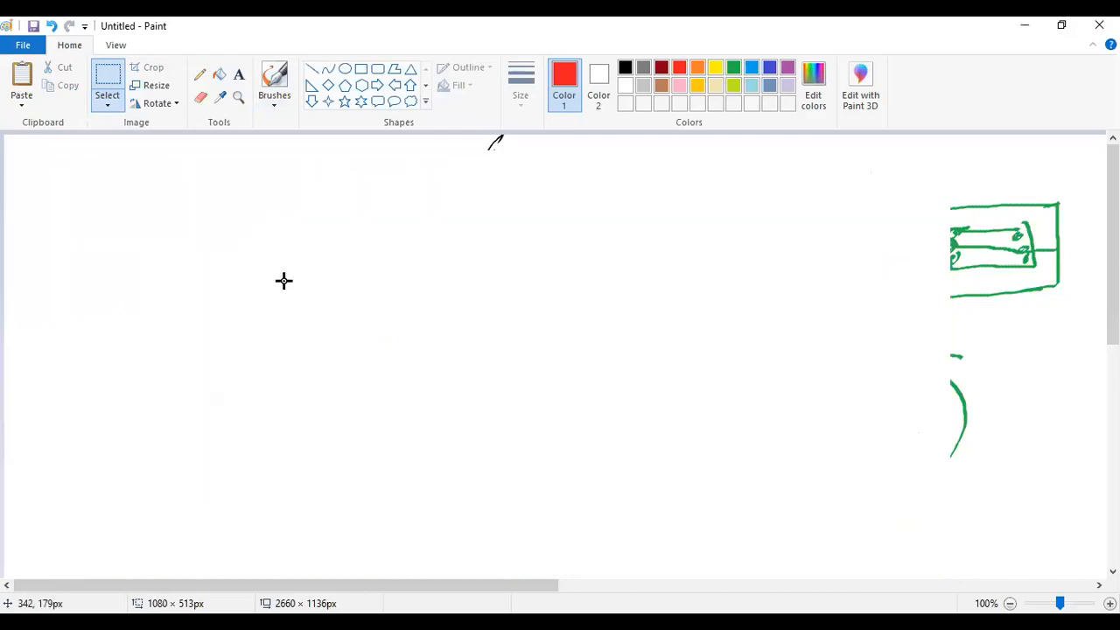
# Draw a red rectangle for the concrete outline and a smaller green rectangle inside it for the stirrup
pyautogui.click(362, 70)
pyautogui.moveTo(145, 216); pyautogui.dragTo(527, 449)
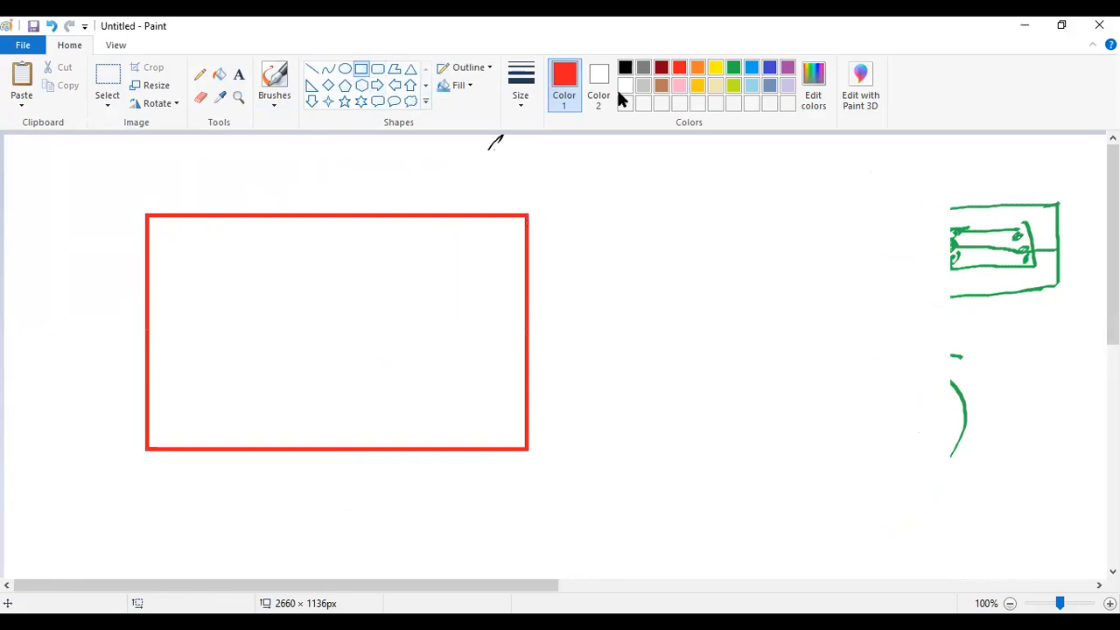
pyautogui.click(733, 68)
pyautogui.moveTo(178, 254)
pyautogui.mouseDown()
pyautogui.moveTo(357, 352)
pyautogui.moveTo(490, 407)
pyautogui.mouseUp()
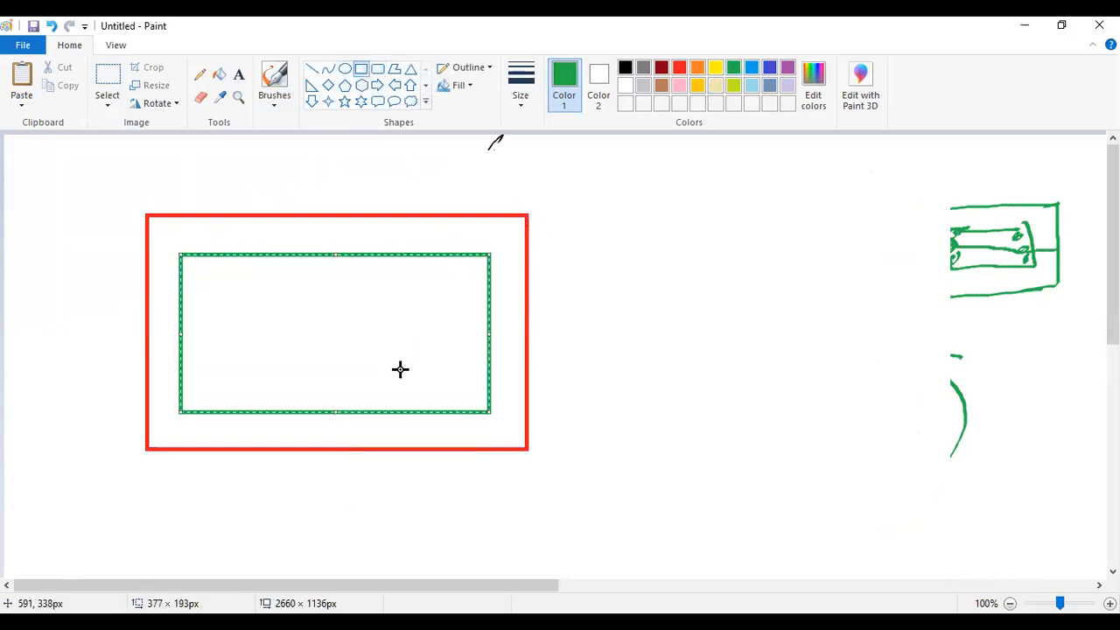
pyautogui.click(602, 428)
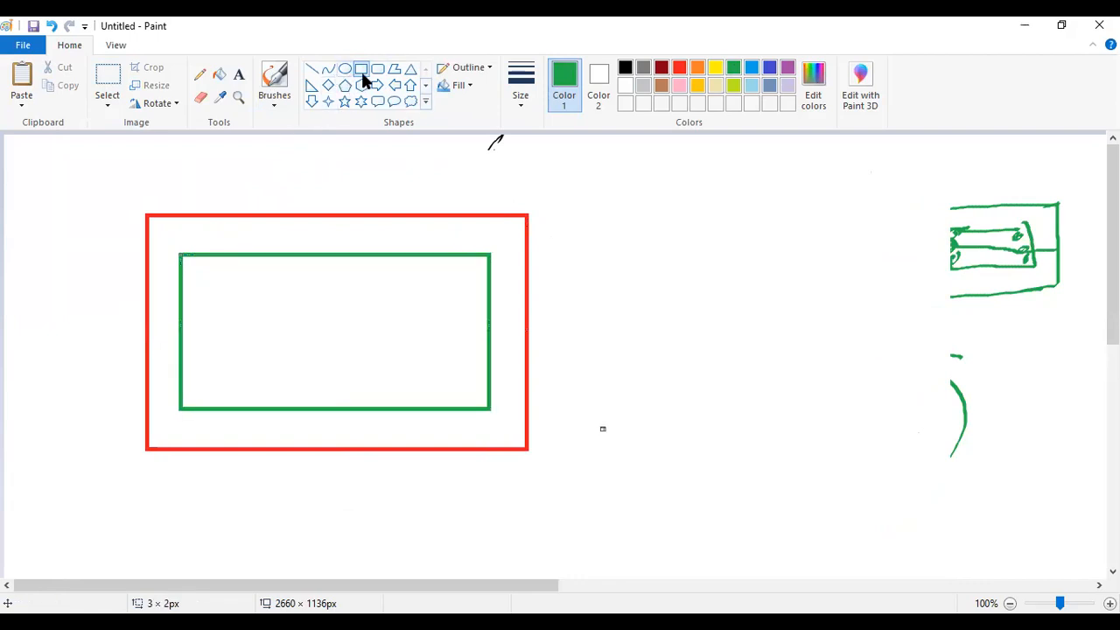
# Brush two green diagonal hook ends running inward from the stirrup's upper-left corner
pyautogui.click(273, 97)
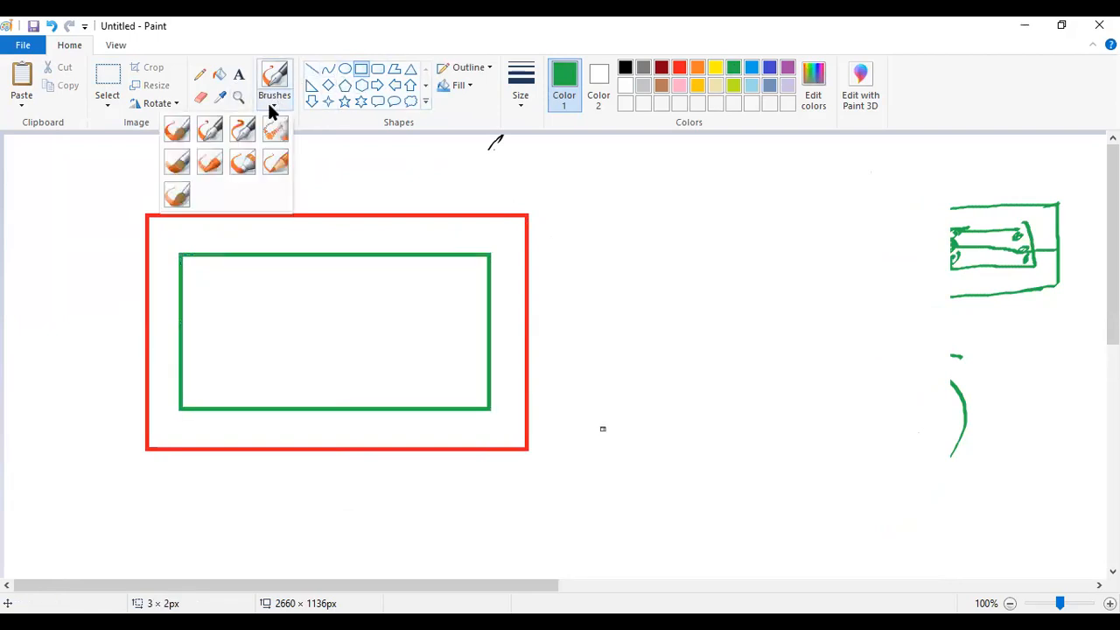
pyautogui.click(222, 142)
pyautogui.moveTo(180, 260); pyautogui.dragTo(229, 322)
pyautogui.moveTo(200, 255)
pyautogui.mouseDown()
pyautogui.moveTo(246, 310)
pyautogui.moveTo(213, 256)
pyautogui.moveTo(178, 272)
pyautogui.moveTo(217, 317)
pyautogui.mouseUp()
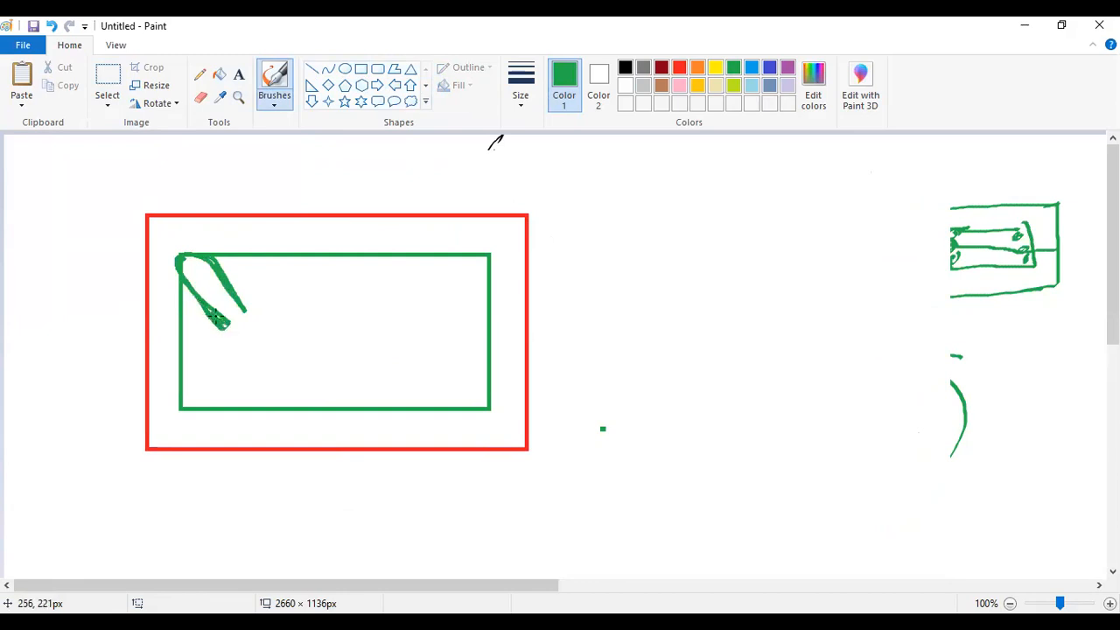
# Dimension the hook in red as 5" and mark the hook ends and the gap between them in red
pyautogui.click(677, 72)
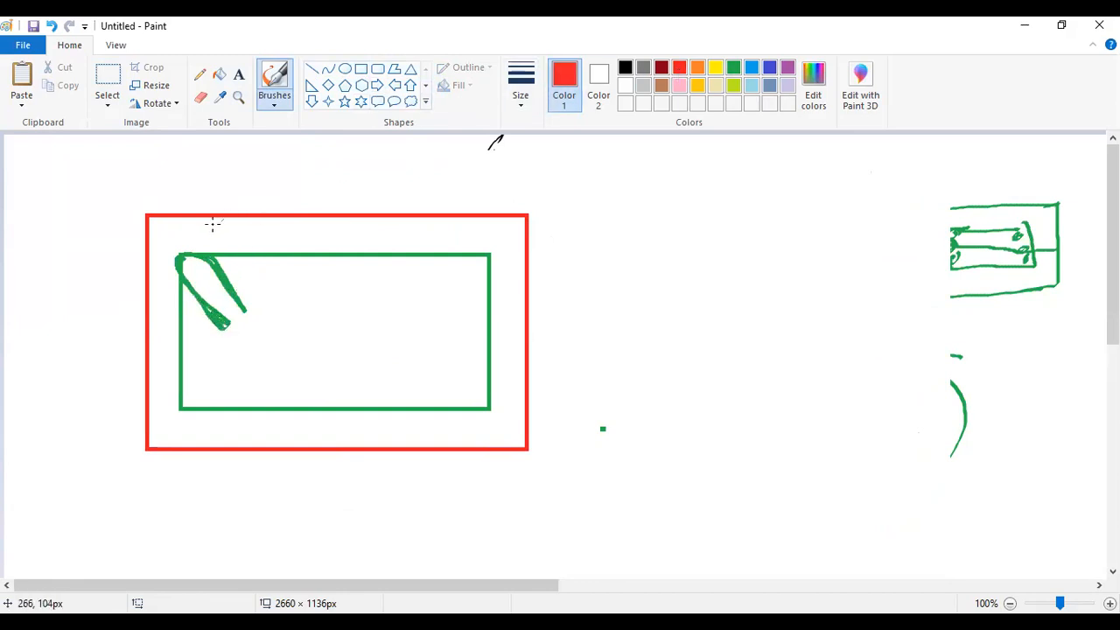
pyautogui.moveTo(200, 243)
pyautogui.mouseDown()
pyautogui.moveTo(230, 236)
pyautogui.moveTo(252, 308)
pyautogui.mouseUp()
pyautogui.moveTo(227, 221)
pyautogui.mouseDown()
pyautogui.moveTo(247, 273)
pyautogui.moveTo(263, 245)
pyautogui.moveTo(232, 301)
pyautogui.moveTo(210, 258)
pyautogui.moveTo(237, 294)
pyautogui.moveTo(203, 324)
pyautogui.moveTo(227, 311)
pyautogui.moveTo(213, 290)
pyautogui.moveTo(219, 303)
pyautogui.mouseUp()
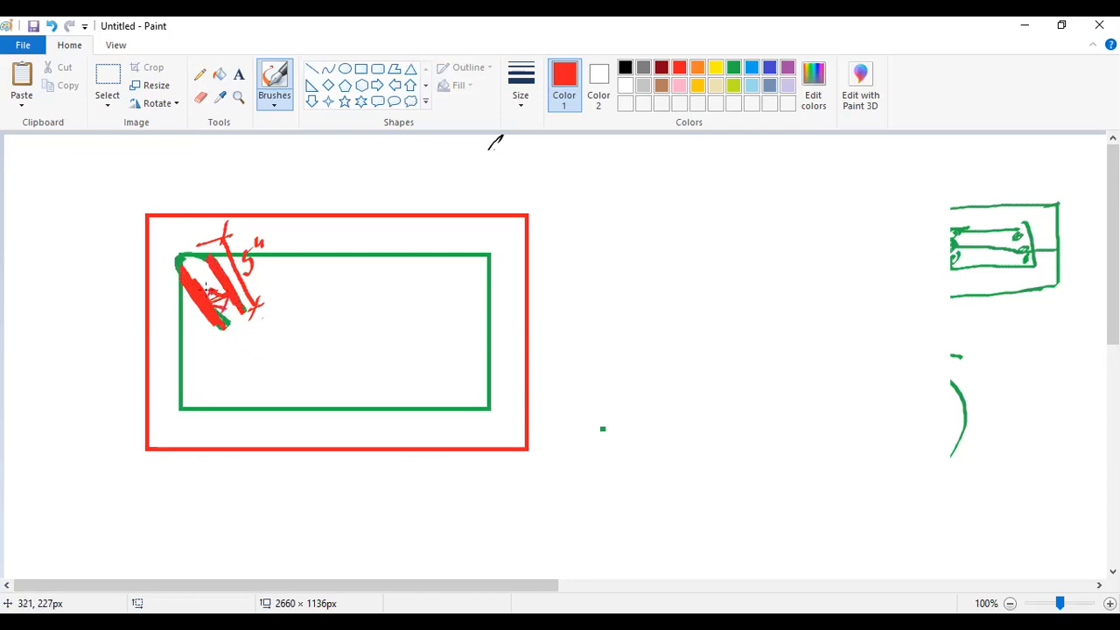
pyautogui.moveTo(208, 264)
pyautogui.mouseDown()
pyautogui.moveTo(186, 257)
pyautogui.moveTo(187, 282)
pyautogui.moveTo(209, 256)
pyautogui.moveTo(201, 268)
pyautogui.mouseUp()
# Sketch a red bar circle in the stirrup's upper-right corner with extension lines, diameter arrows and a leader
pyautogui.moveTo(465, 257); pyautogui.dragTo(392, 279)
pyautogui.moveTo(487, 295); pyautogui.dragTo(415, 335)
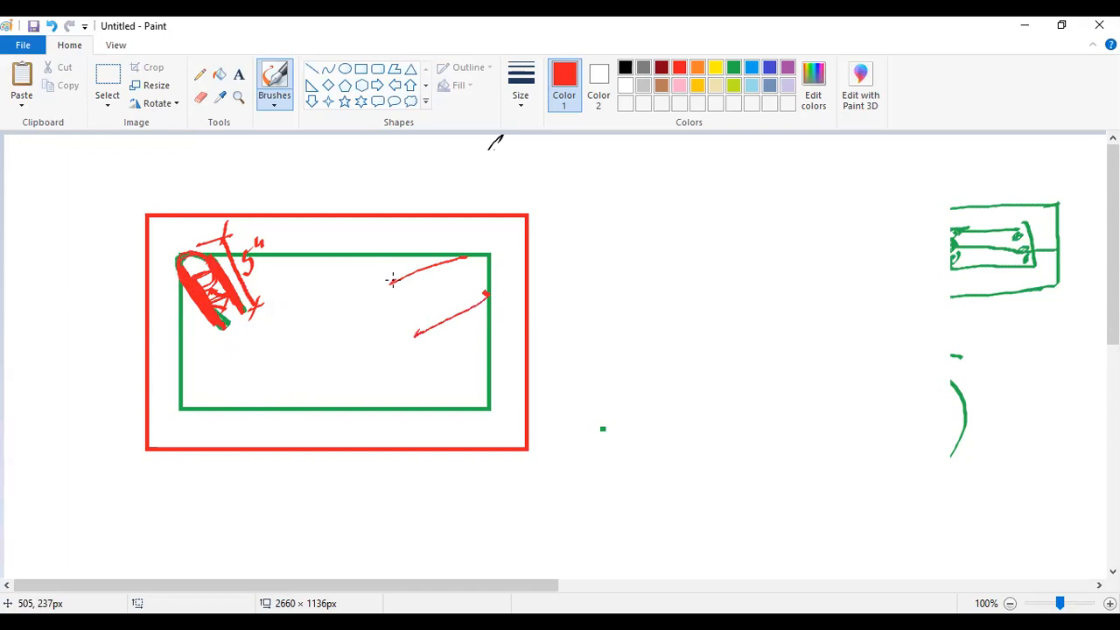
pyautogui.moveTo(416, 269)
pyautogui.mouseDown()
pyautogui.moveTo(429, 316)
pyautogui.moveTo(433, 279)
pyautogui.moveTo(477, 302)
pyautogui.moveTo(455, 255)
pyautogui.moveTo(490, 297)
pyautogui.moveTo(458, 266)
pyautogui.moveTo(463, 302)
pyautogui.moveTo(483, 303)
pyautogui.mouseUp()
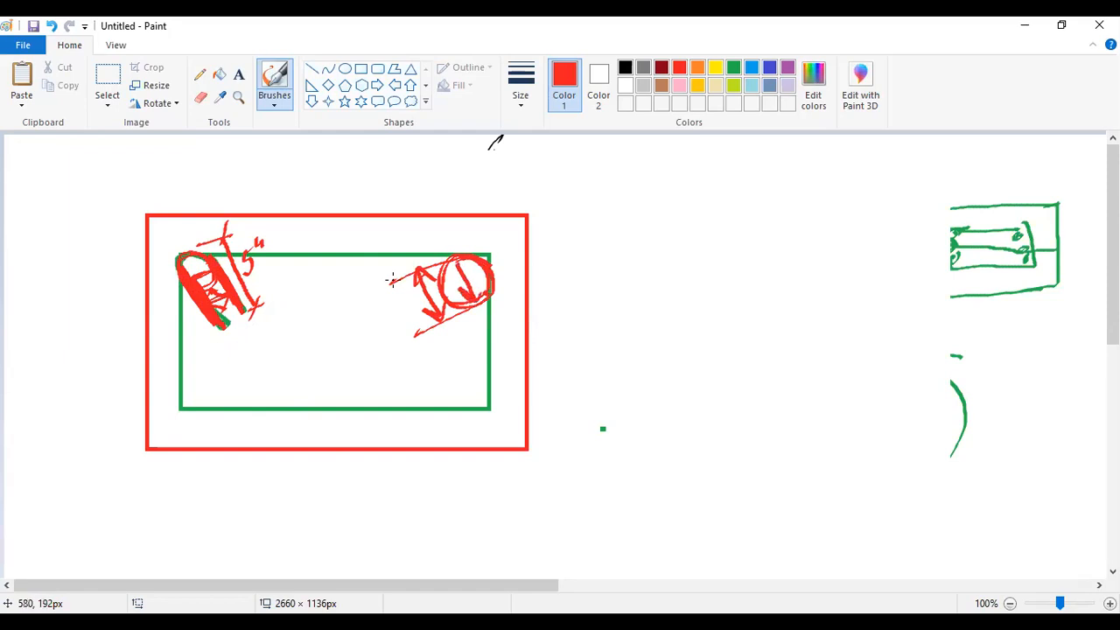
pyautogui.moveTo(451, 260); pyautogui.dragTo(478, 278)
pyautogui.moveTo(490, 261)
pyautogui.mouseDown()
pyautogui.moveTo(588, 229)
pyautogui.moveTo(612, 206)
pyautogui.moveTo(620, 175)
pyautogui.moveTo(629, 205)
pyautogui.mouseUp()
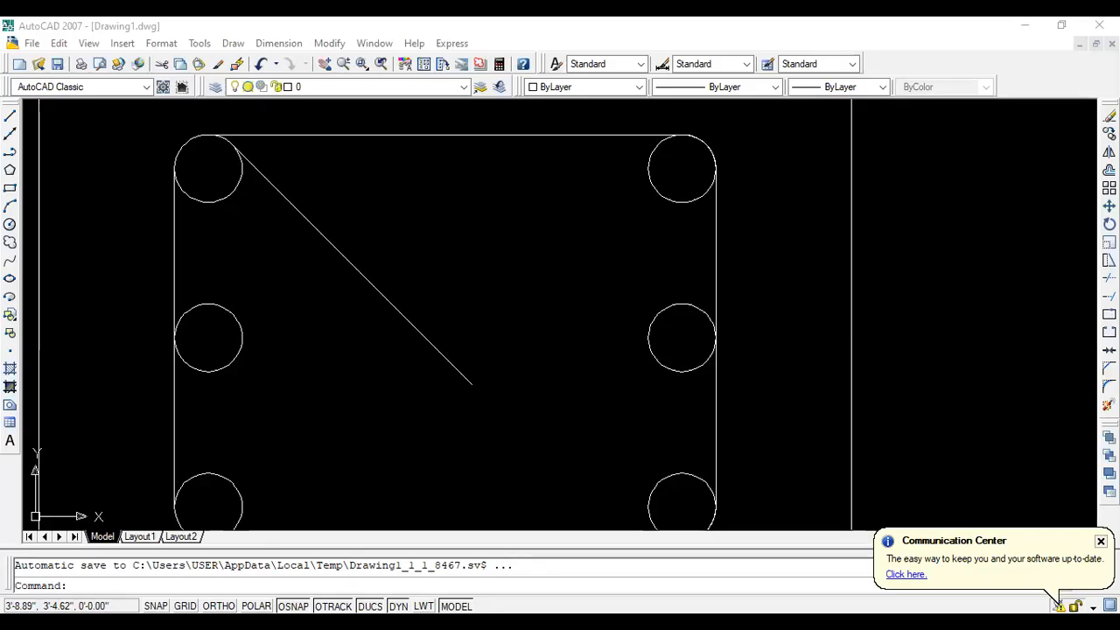
# Return to AutoCAD and offset the diagonal hook line 1" toward the lower-left side of the upper-left bar
pyautogui.click(1109, 170)
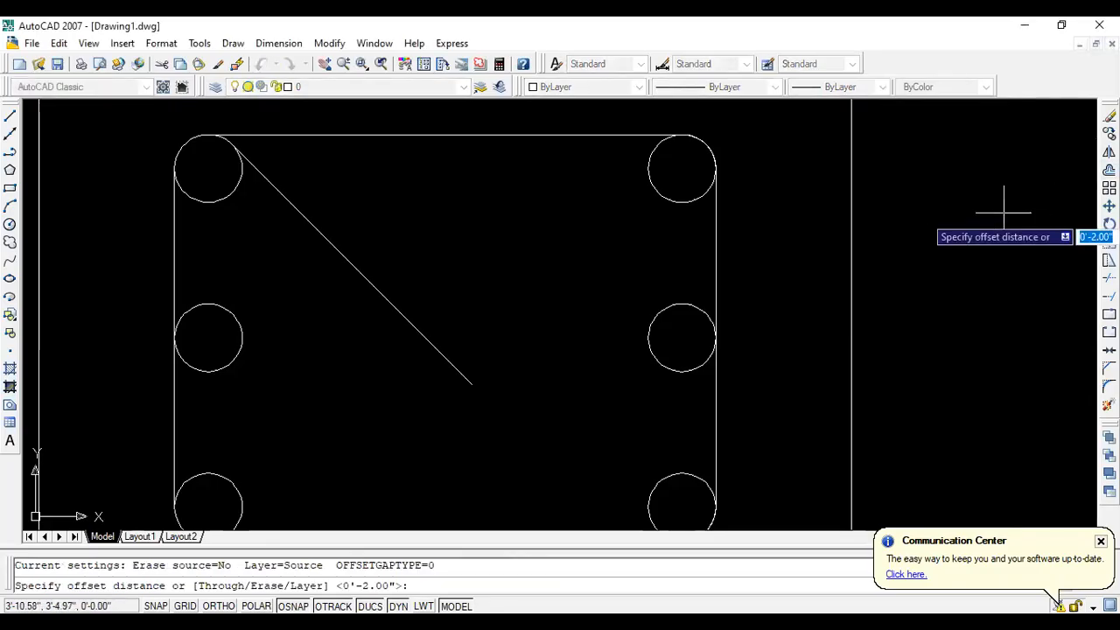
pyautogui.write('1')
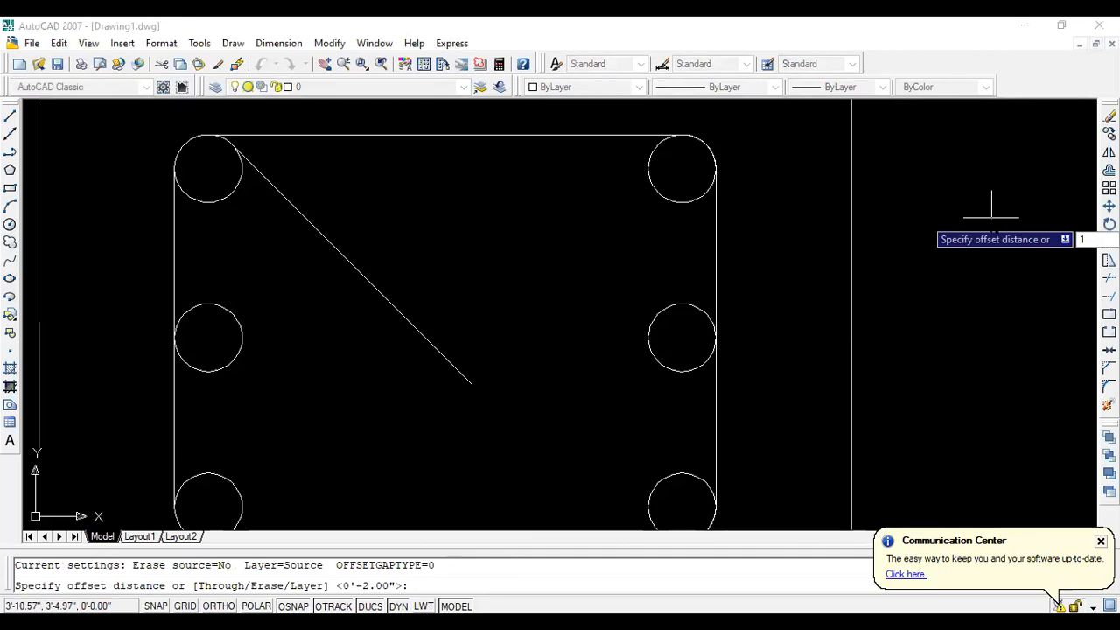
pyautogui.press('Return')
pyautogui.click(357, 270)
pyautogui.click(395, 327)
pyautogui.scroll(-6, 466, 301)
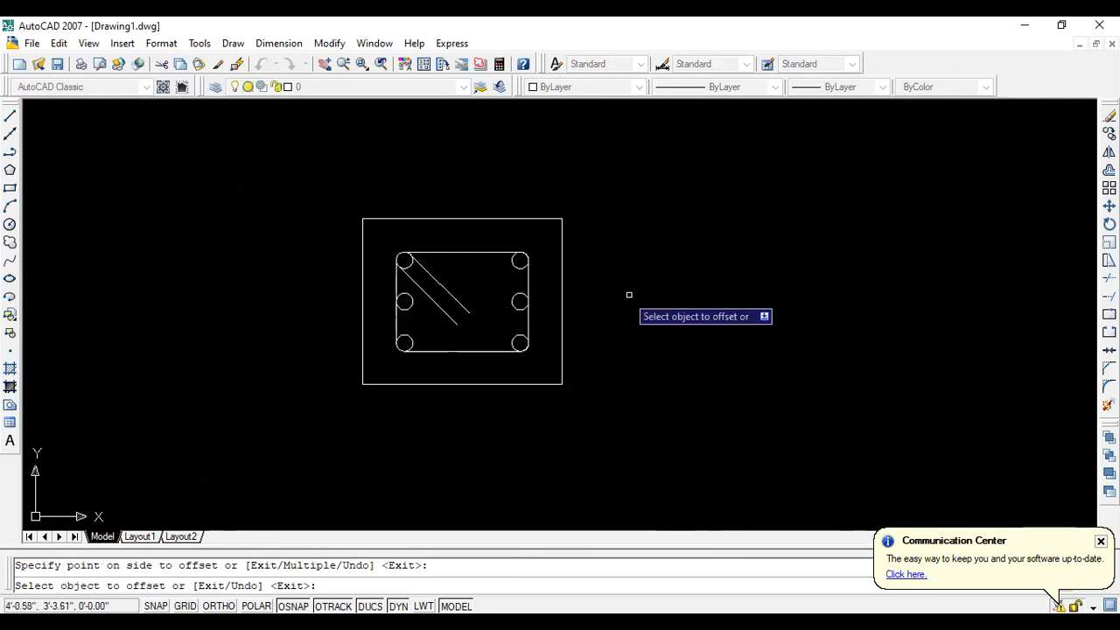
pyautogui.scroll(3, 672, 303)
pyautogui.scroll(-4, 672, 303)
pyautogui.scroll(3, 534, 327)
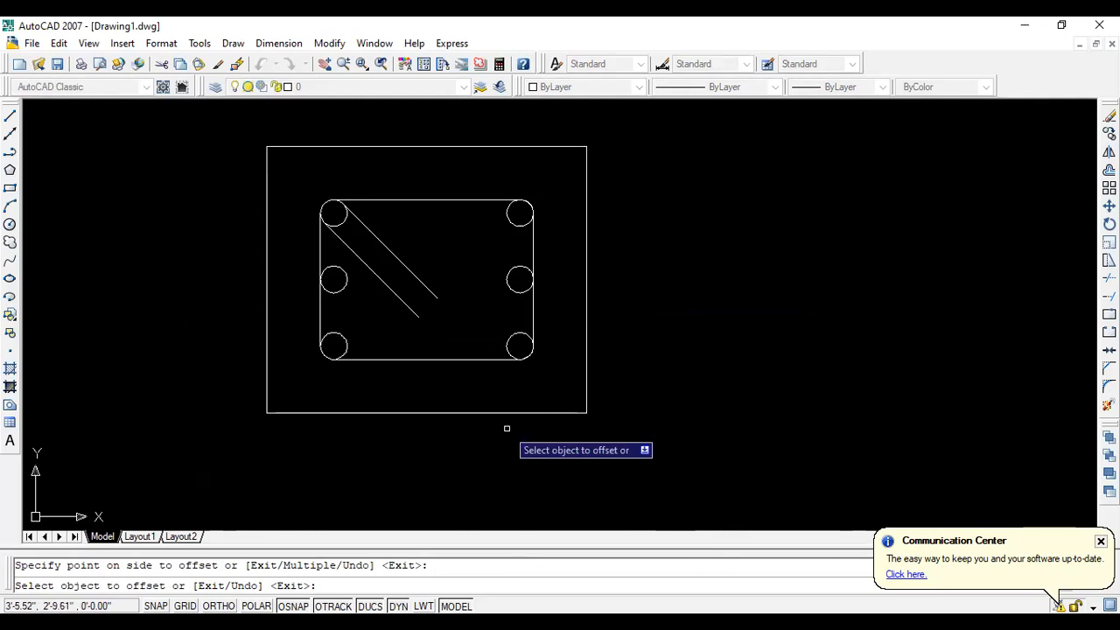
pyautogui.scroll(-4, 434, 359)
pyautogui.scroll(3, 434, 359)
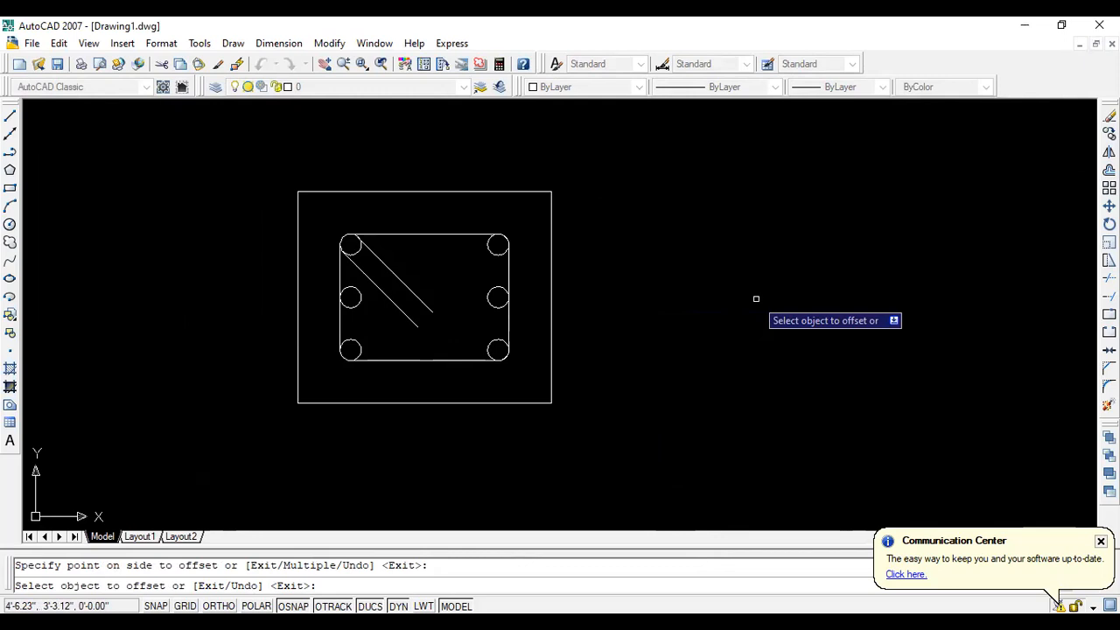
# Examine the two parallel diagonal hook lines at the stirrup's upper-left bar from near and far
pyautogui.scroll(-3, 257, 294)
pyautogui.scroll(5, 286, 297)
pyautogui.scroll(2, 494, 280)
pyautogui.scroll(-3, 324, 275)
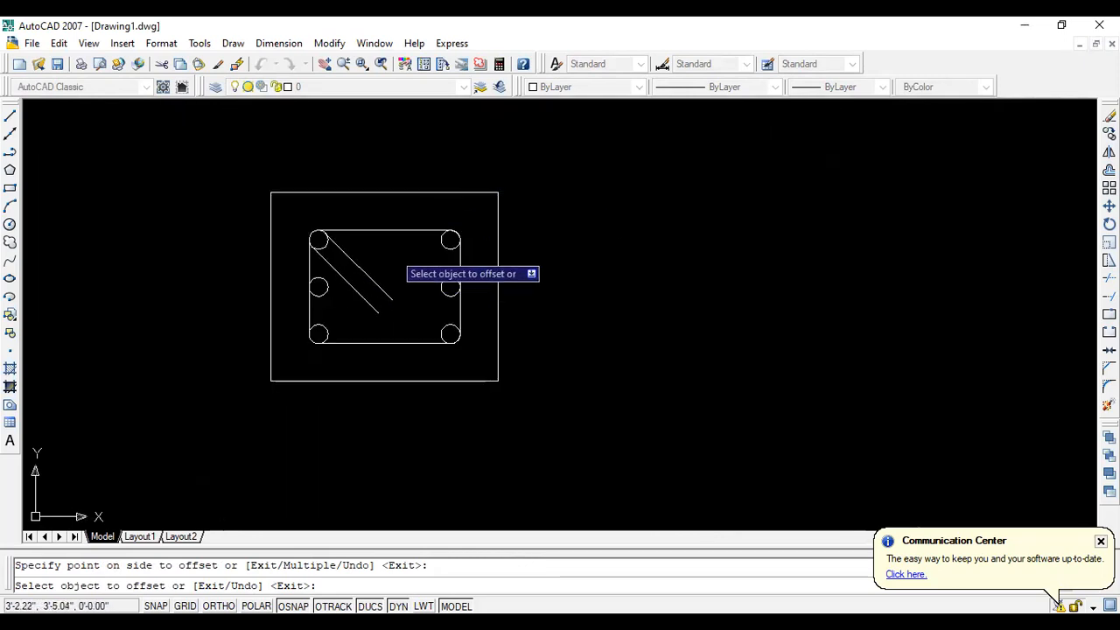
pyautogui.scroll(5, 258, 259)
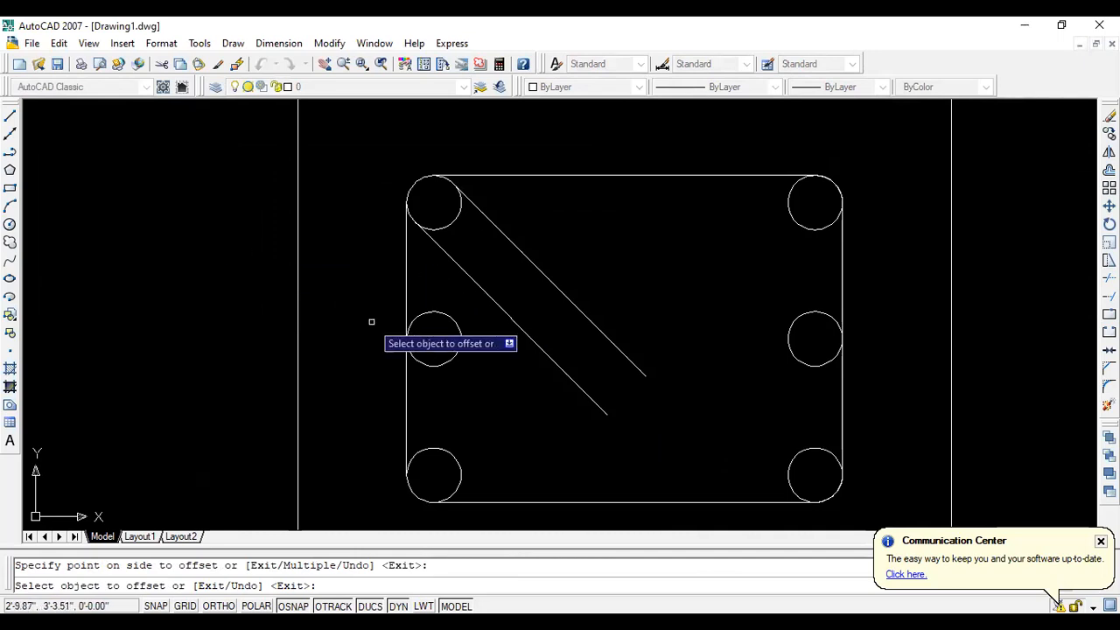
pyautogui.scroll(-4, 371, 322)
pyautogui.scroll(3, 503, 292)
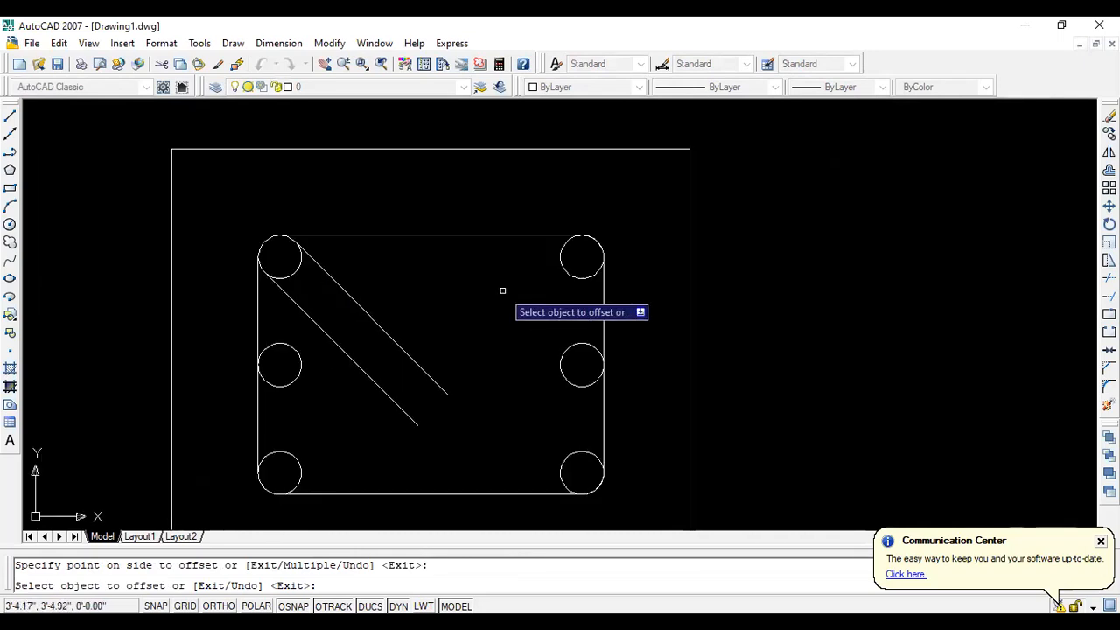
pyautogui.scroll(-4, 429, 303)
pyautogui.scroll(3, 452, 284)
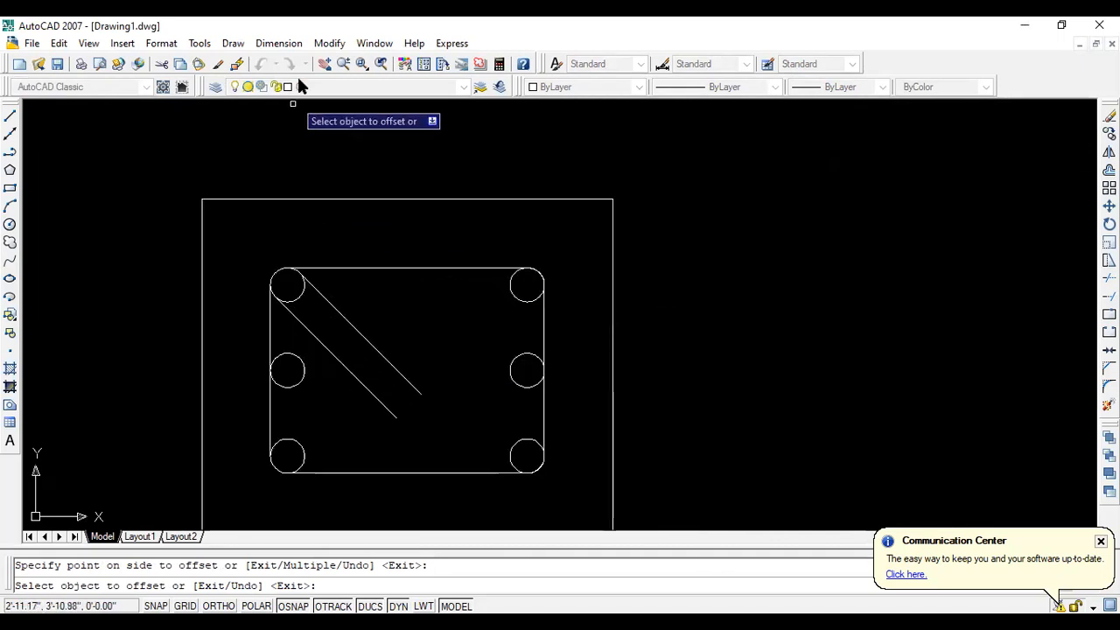
# Add an aligned dimension along the upper diagonal hook line, placed on its upper-right side
pyautogui.click(284, 43)
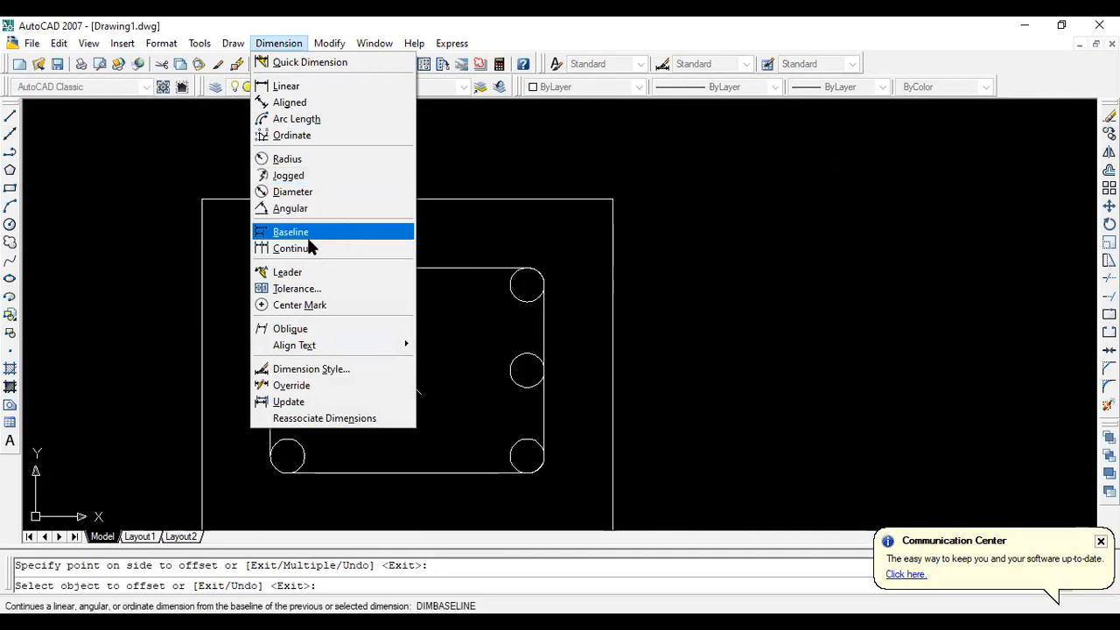
pyautogui.click(290, 103)
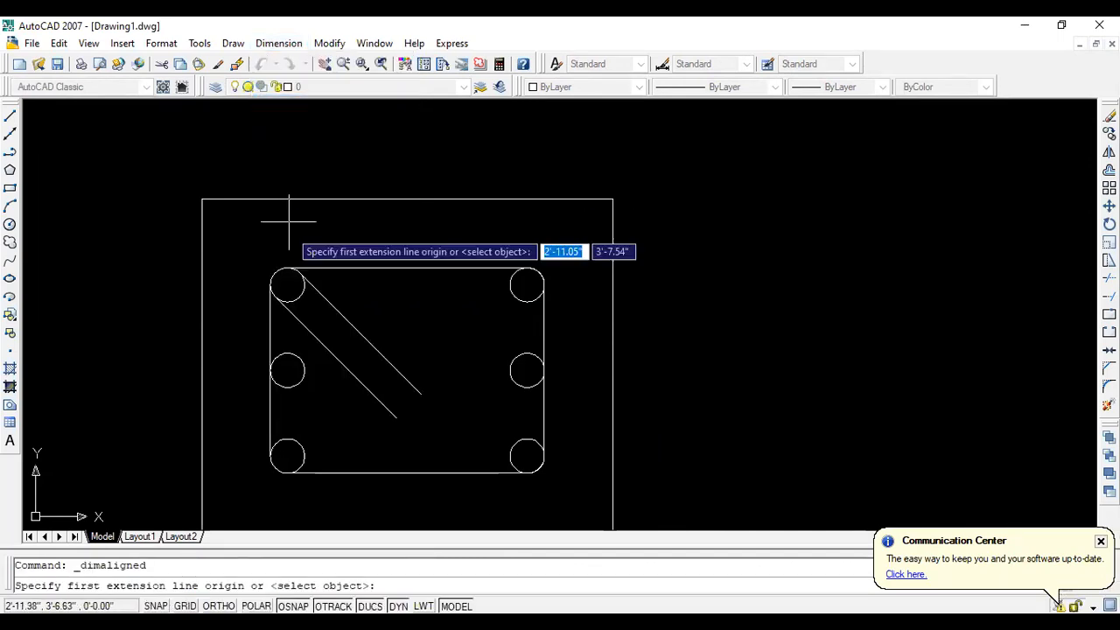
pyautogui.scroll(3, 324, 293)
pyautogui.click(515, 498)
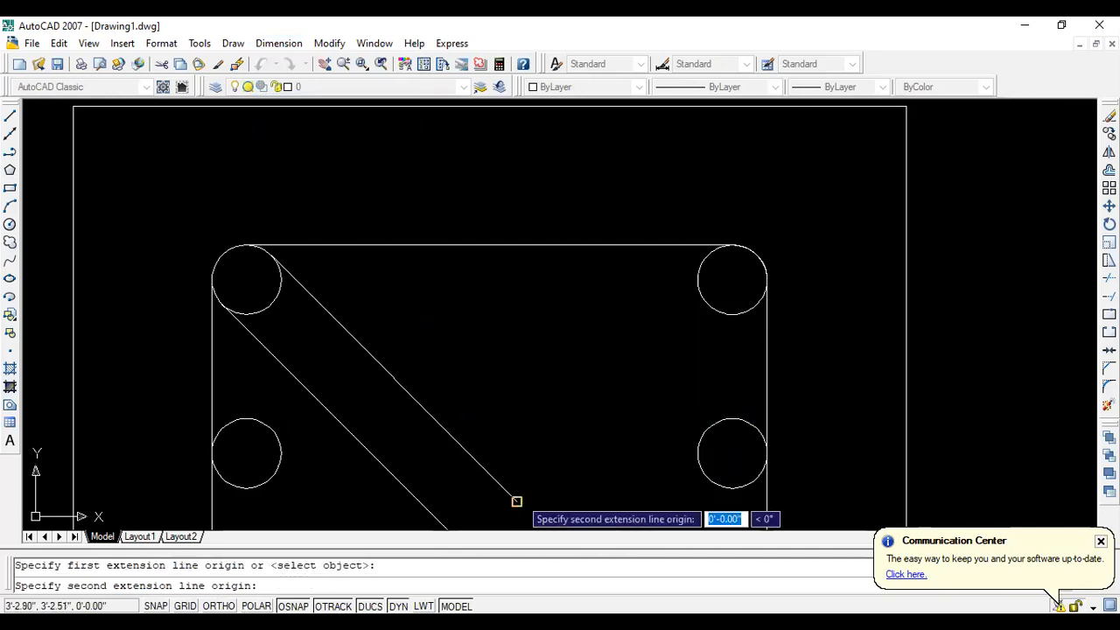
pyautogui.click(275, 251)
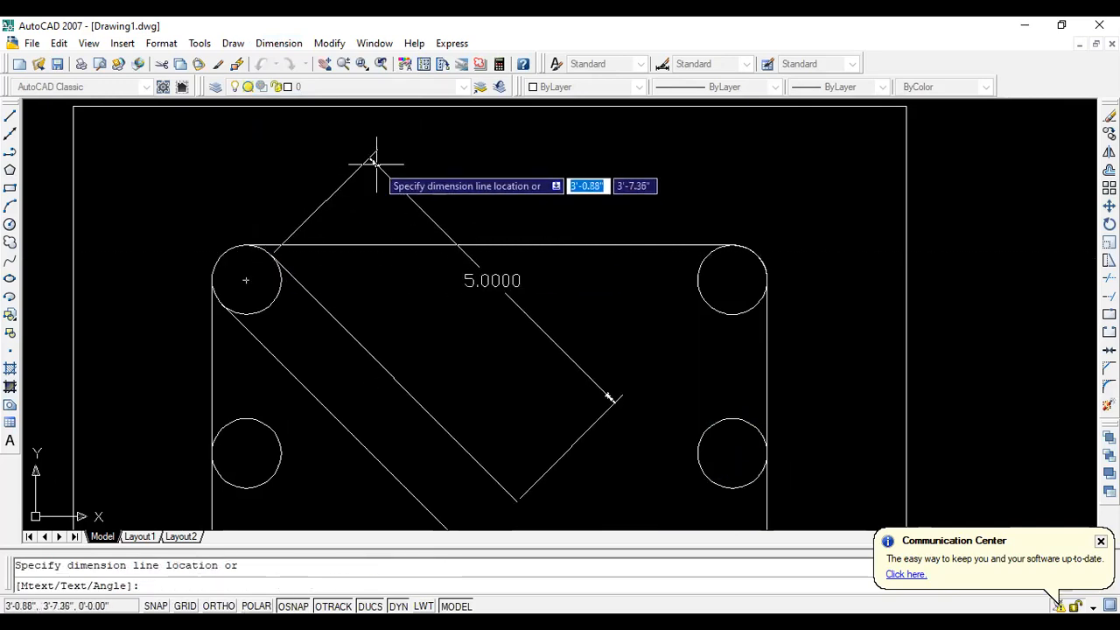
pyautogui.click(376, 163)
pyautogui.scroll(-2, 157, 193)
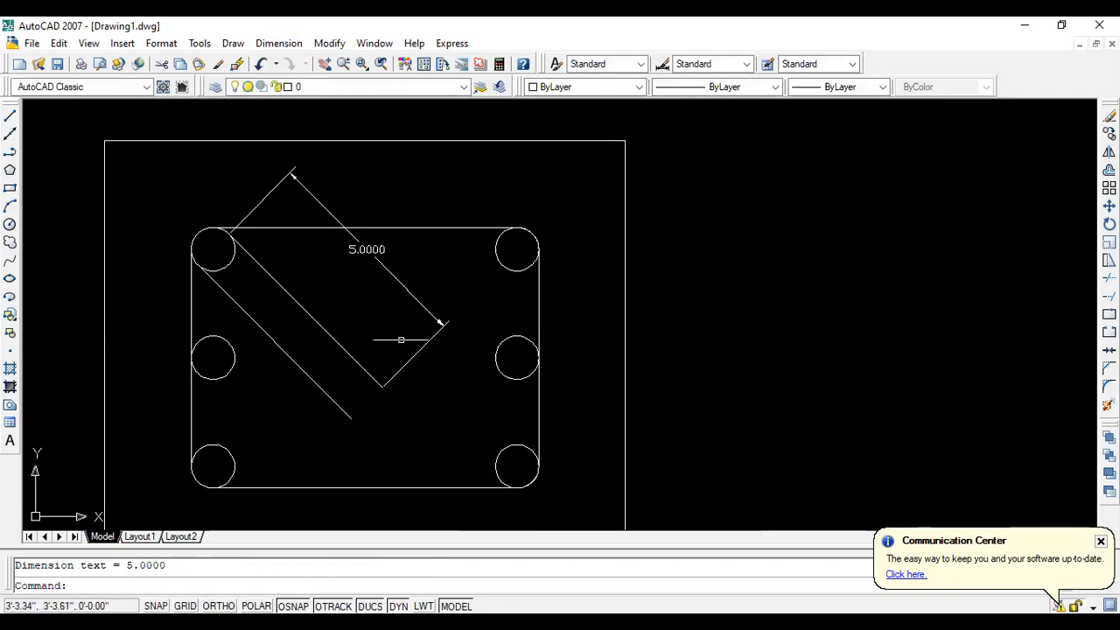
# Erase the aligned dimension together with the upper hook line and undo that erasure
pyautogui.click(475, 393)
pyautogui.click(360, 306)
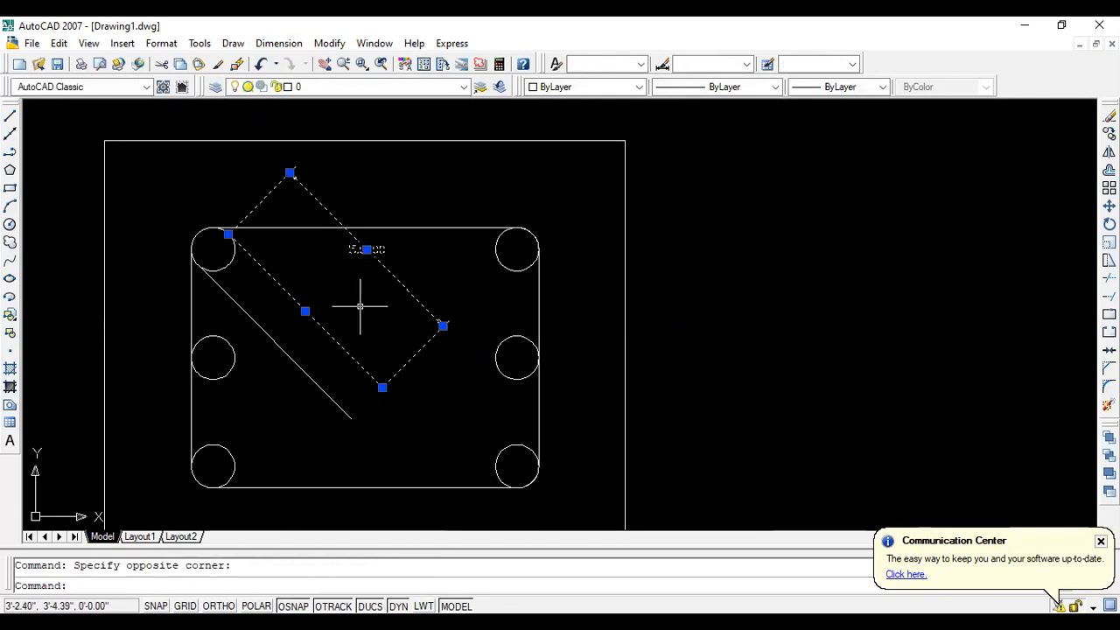
pyautogui.press('Delete')
pyautogui.click(260, 64)
pyautogui.click(260, 64)
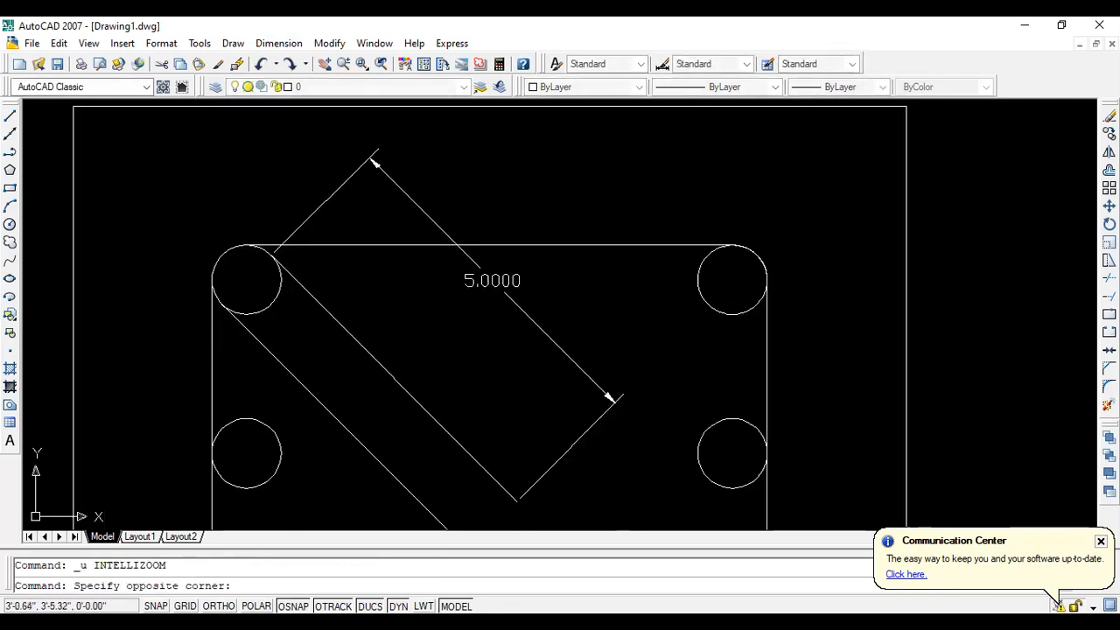
pyautogui.press('Return')
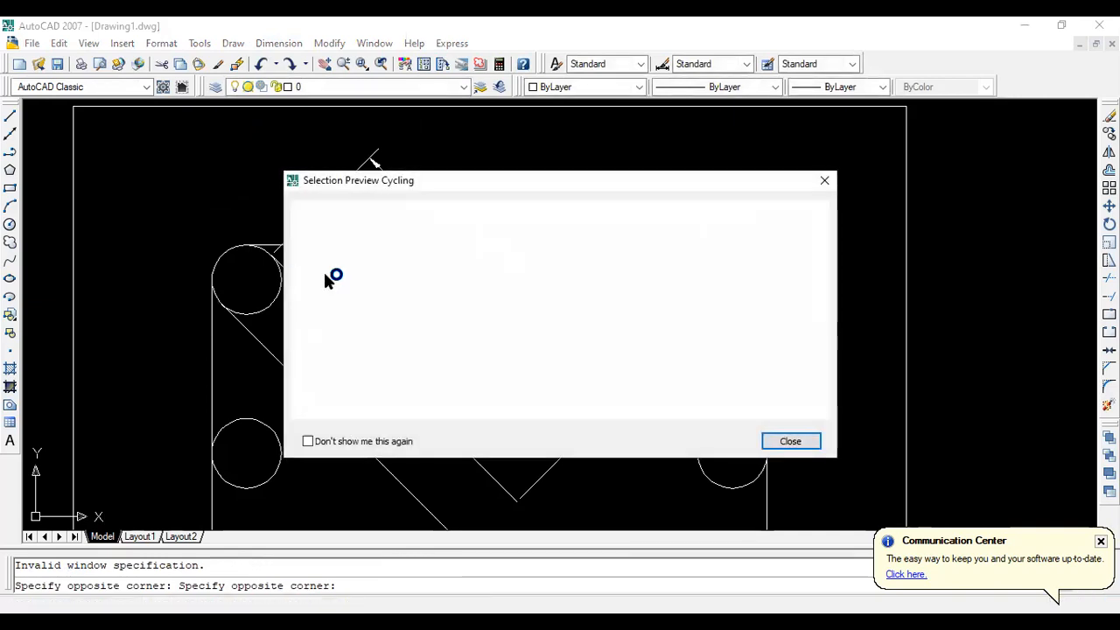
pyautogui.click(819, 186)
# Erase only the aligned dimension of the upper hook line
pyautogui.scroll(-4, 241, 233)
pyautogui.scroll(2, 339, 265)
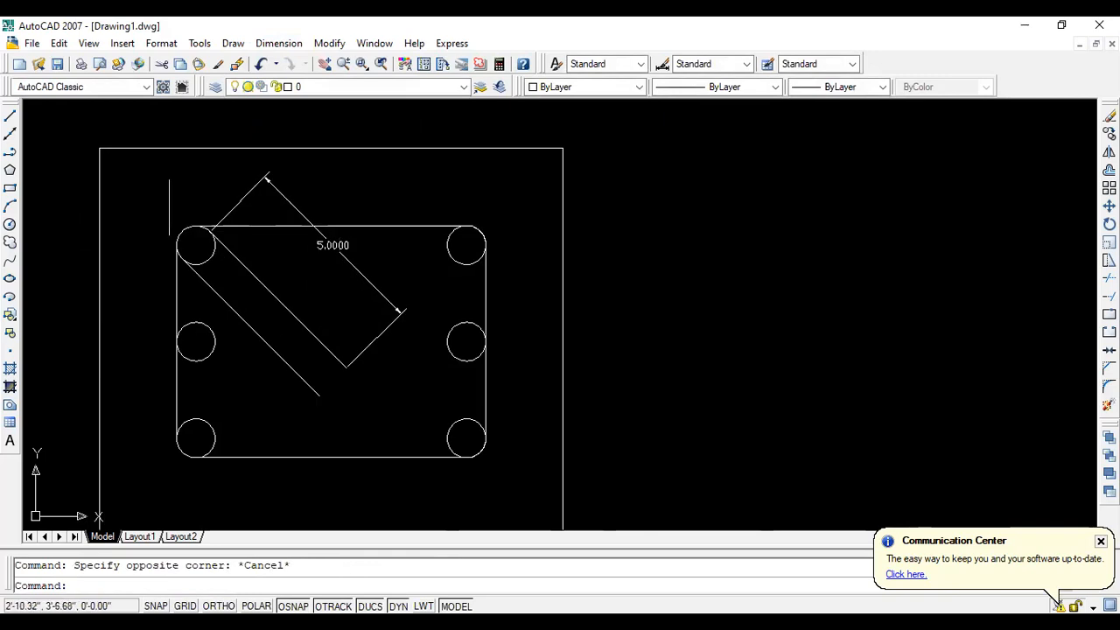
pyautogui.click(346, 256)
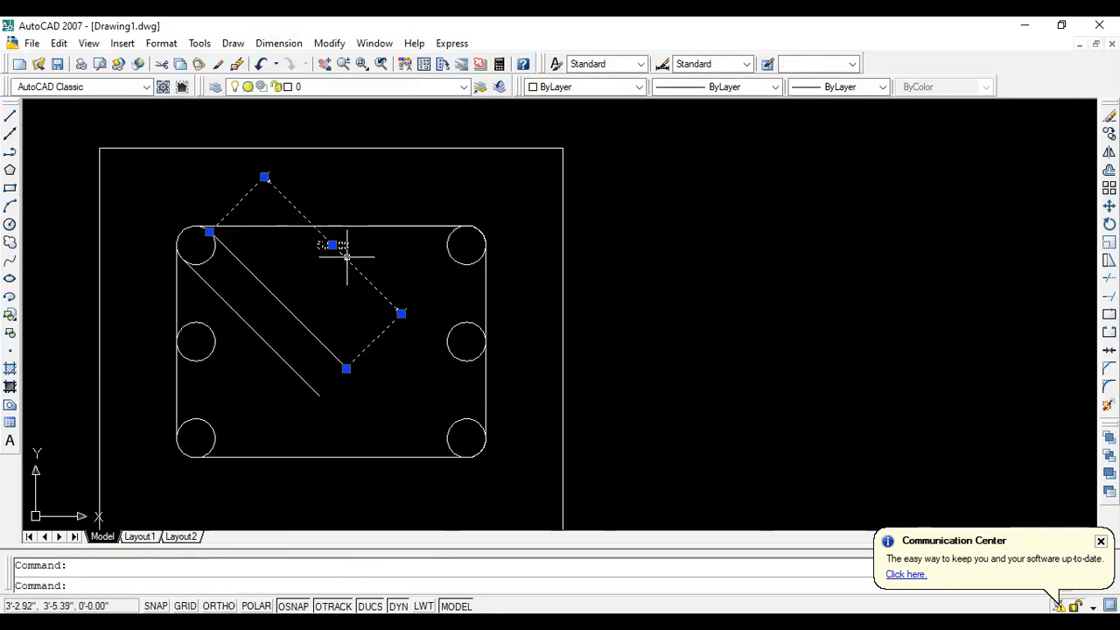
pyautogui.press('Delete')
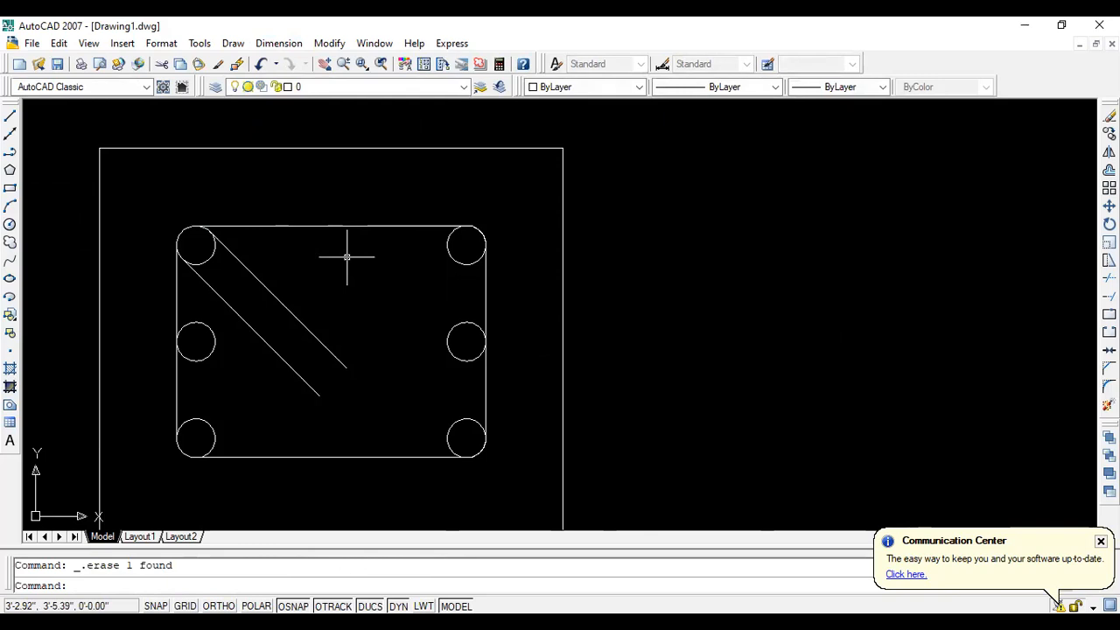
# Draw a slanted line crossing both diagonal hook lines just below the upper-left bar, with Ortho off
pyautogui.scroll(-2, 347, 256)
pyautogui.scroll(5, 190, 262)
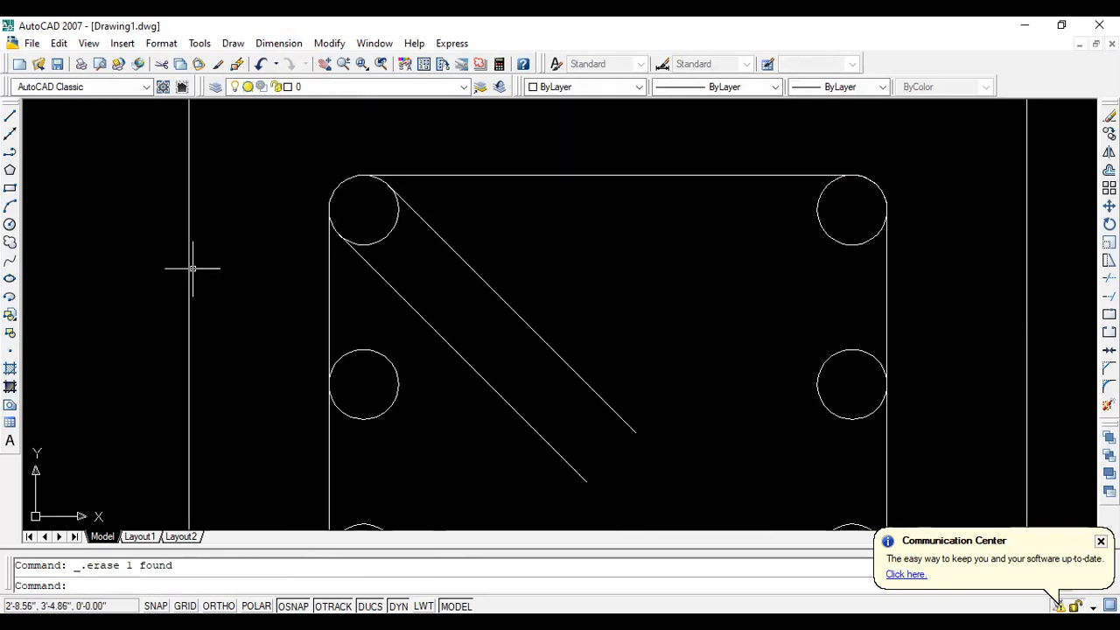
pyautogui.scroll(-2, 261, 278)
pyautogui.scroll(-3, 260, 278)
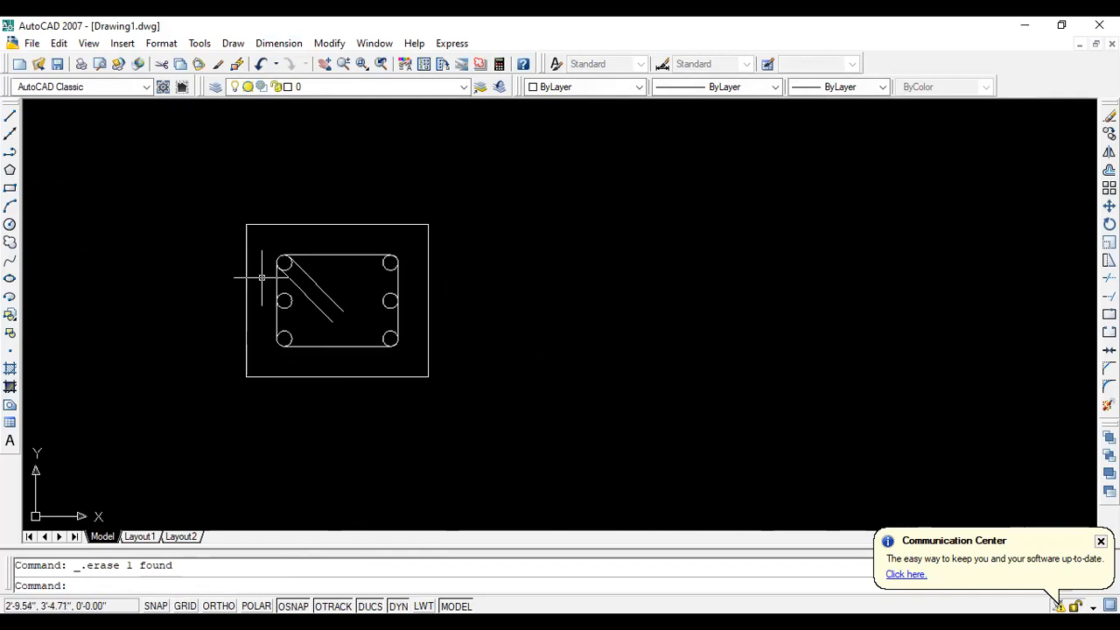
pyautogui.scroll(4, 261, 277)
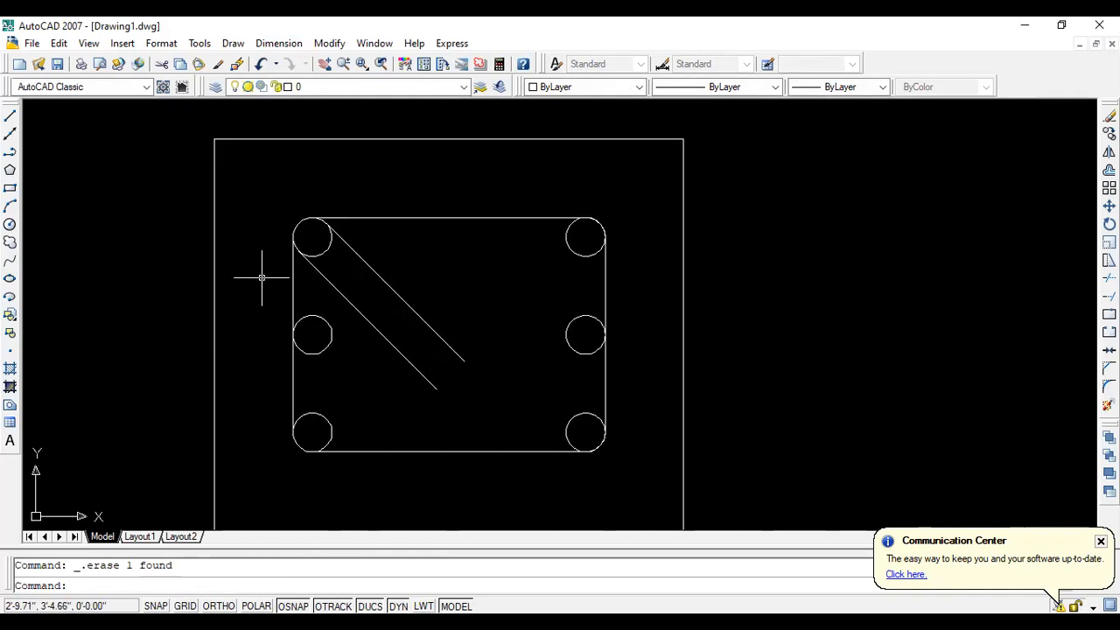
pyautogui.click(10, 115)
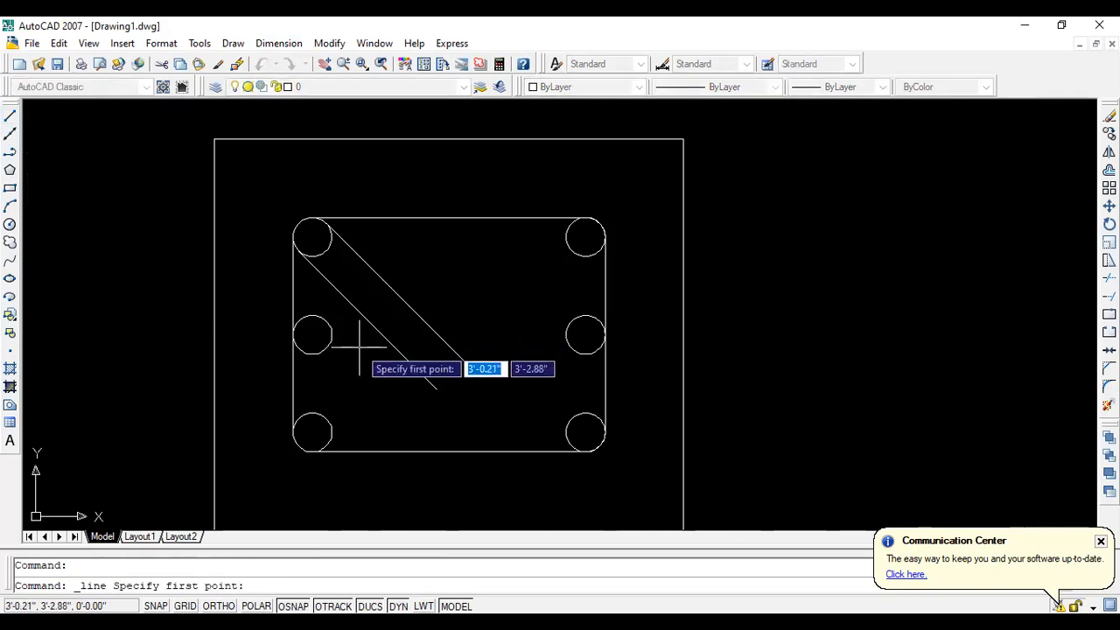
pyautogui.press('F8')
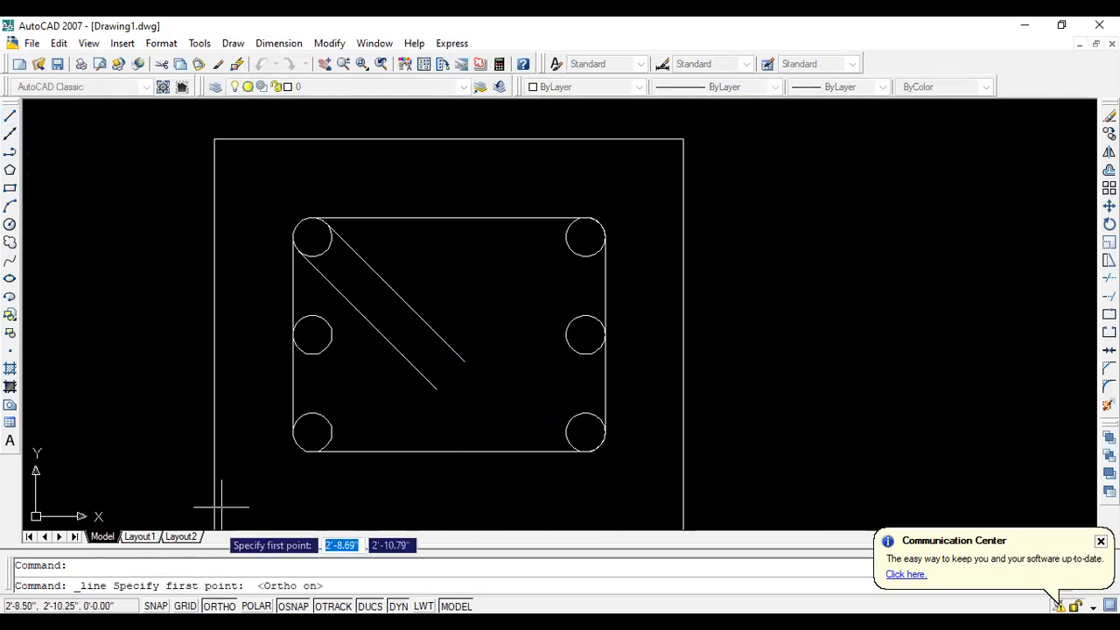
pyautogui.press('F8')
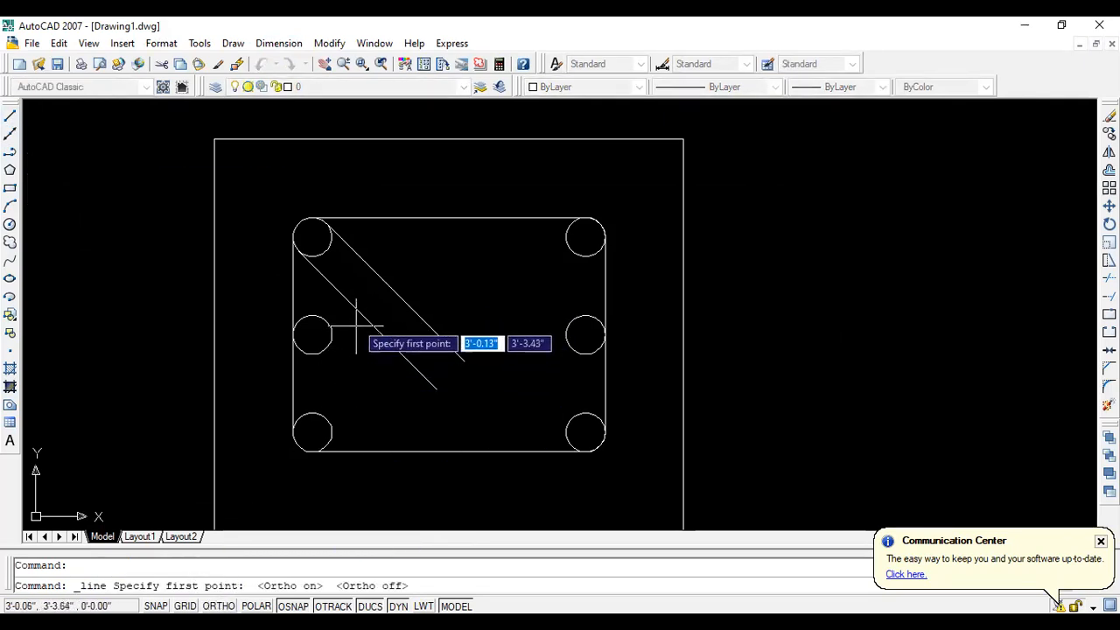
pyautogui.click(322, 294)
pyautogui.press('Escape')
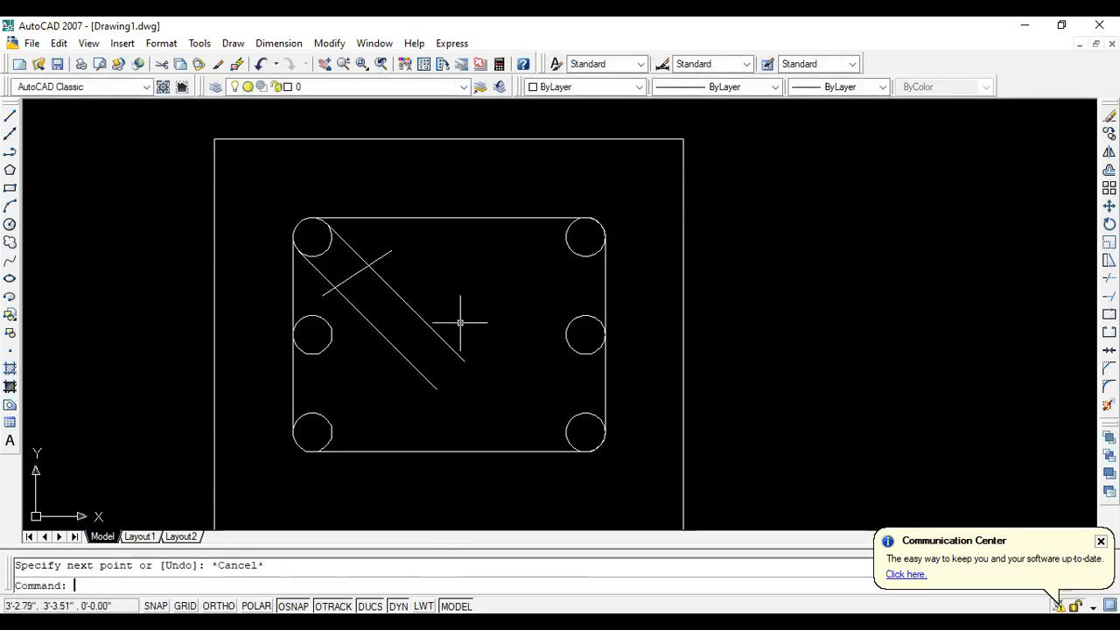
# Trim both hook lines beyond the slanted crossing line, and trim the crossing segment between them
pyautogui.write('tr')
pyautogui.press('Return')
pyautogui.press('Return')
pyautogui.click(386, 384)
pyautogui.click(420, 305)
pyautogui.write('1')
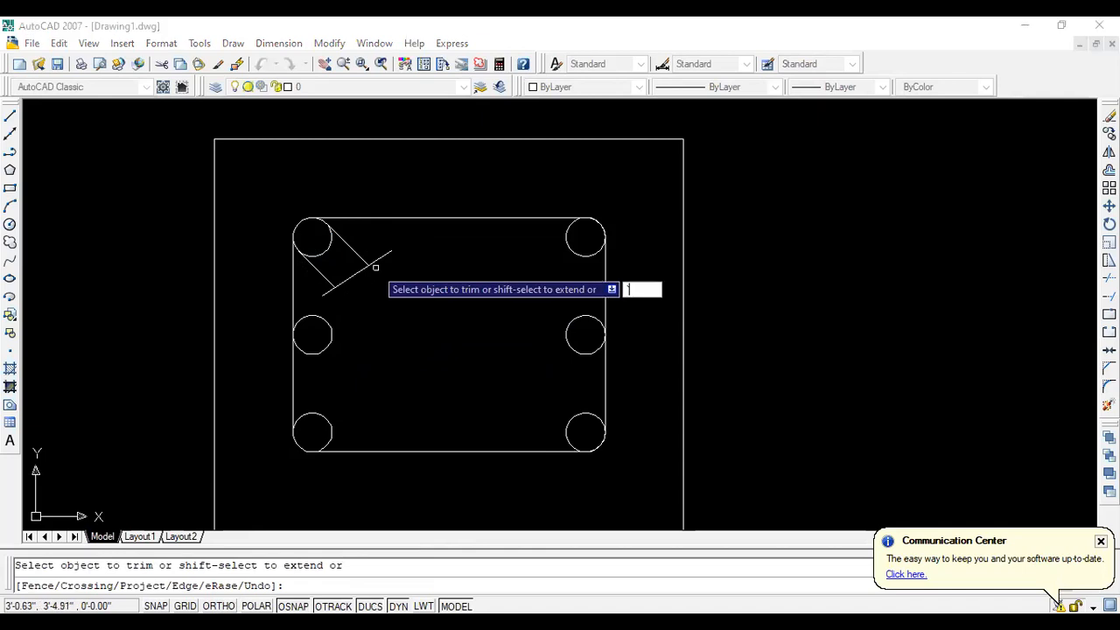
pyautogui.click(363, 268)
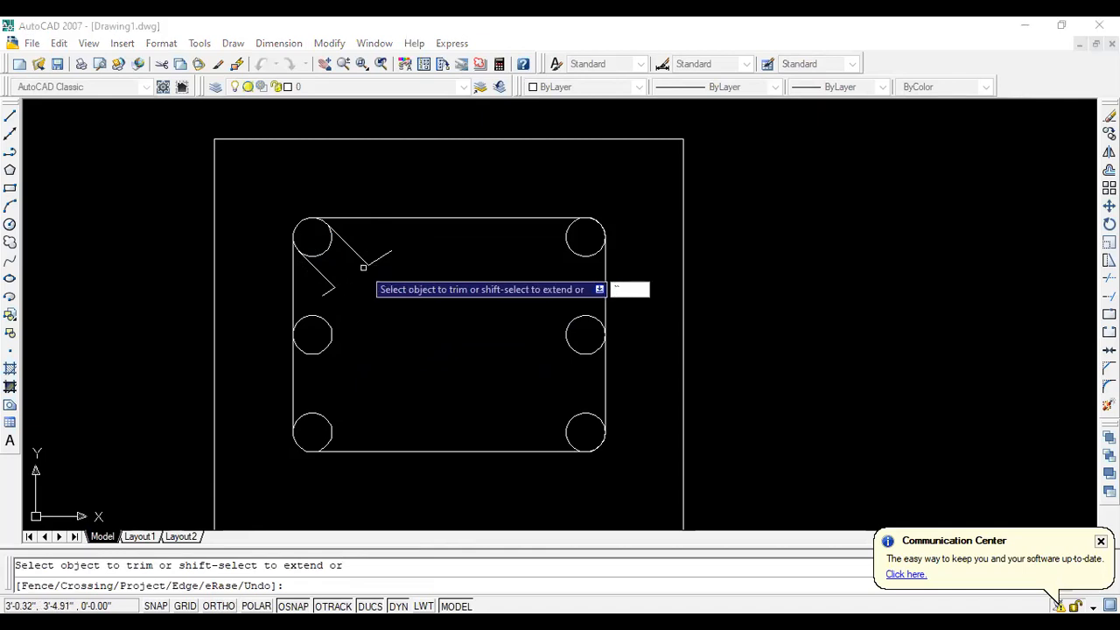
pyautogui.press('Escape')
# Erase the two leftover stubs of the crossing line outside the shortened hook lines
pyautogui.click(376, 258)
pyautogui.press('Delete')
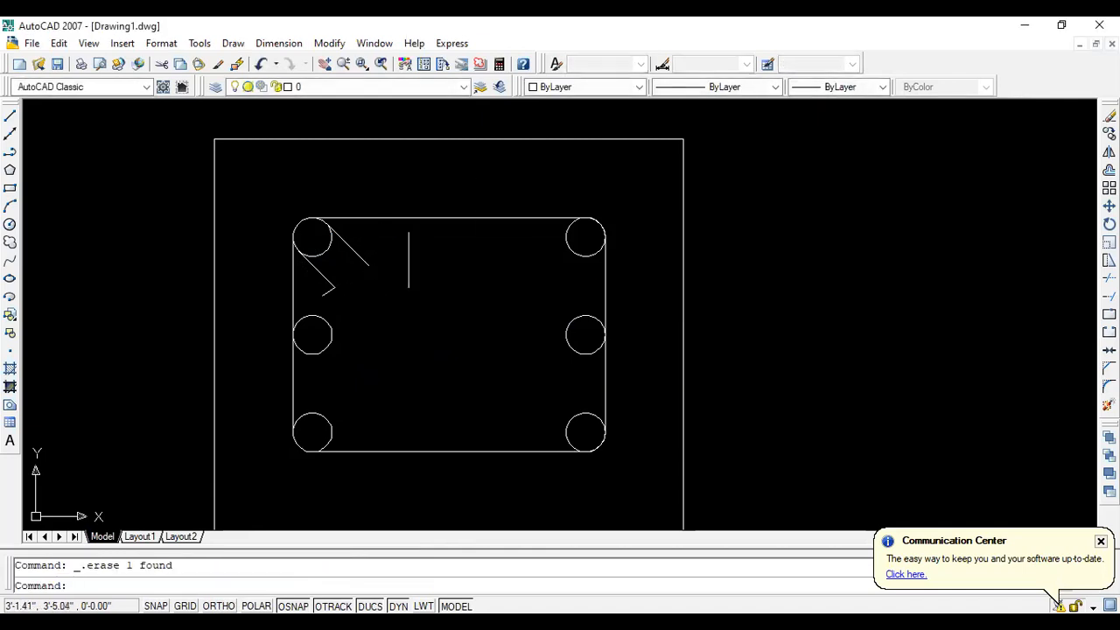
pyautogui.click(324, 288)
pyautogui.press('Escape')
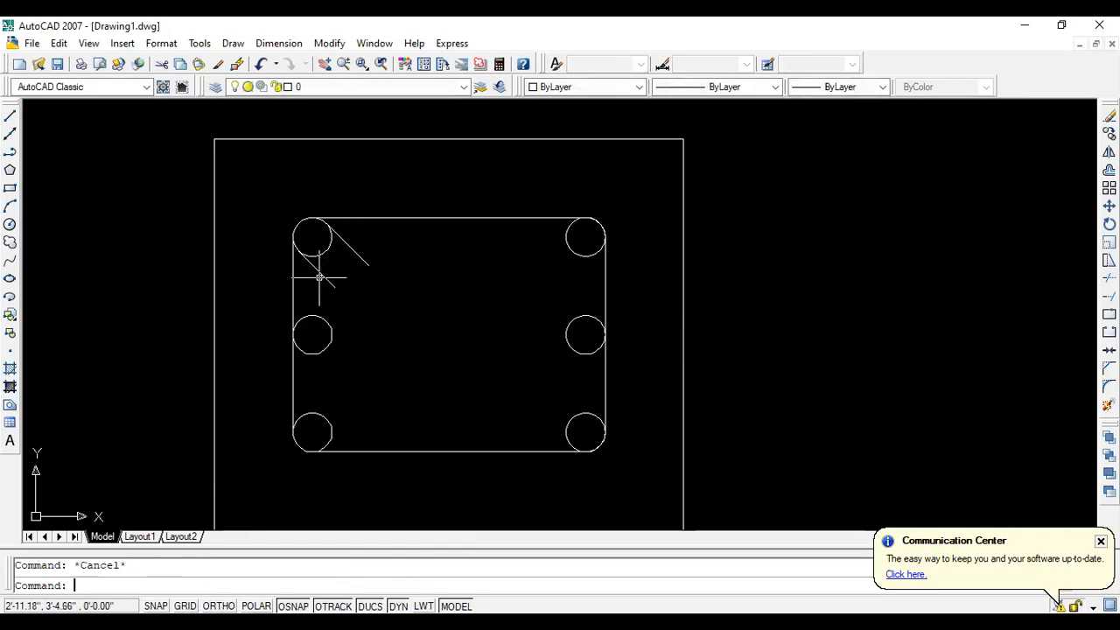
# Undo the stub erasures, the trimming and the crossing line to restore the full-length hook lines
pyautogui.scroll(2, 421, 177)
pyautogui.scroll(-4, 382, 230)
pyautogui.scroll(3, 384, 243)
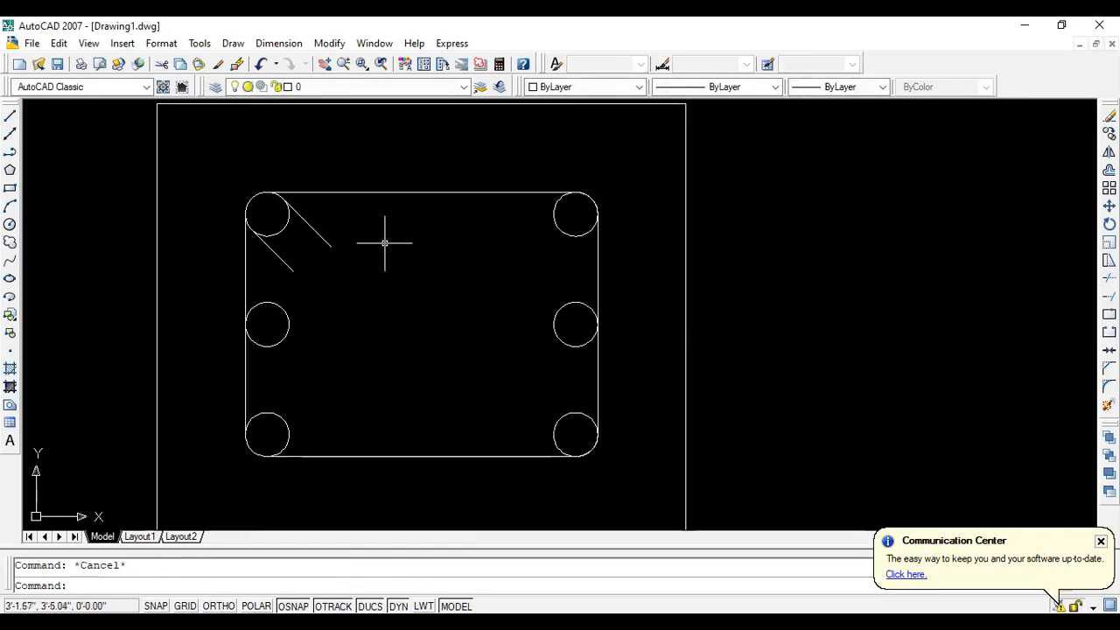
pyautogui.hotkey('ctrl', 'z')
pyautogui.hotkey('ctrl', 'z')
pyautogui.hotkey('ctrl', 'z')
pyautogui.hotkey('ctrl', 'z')
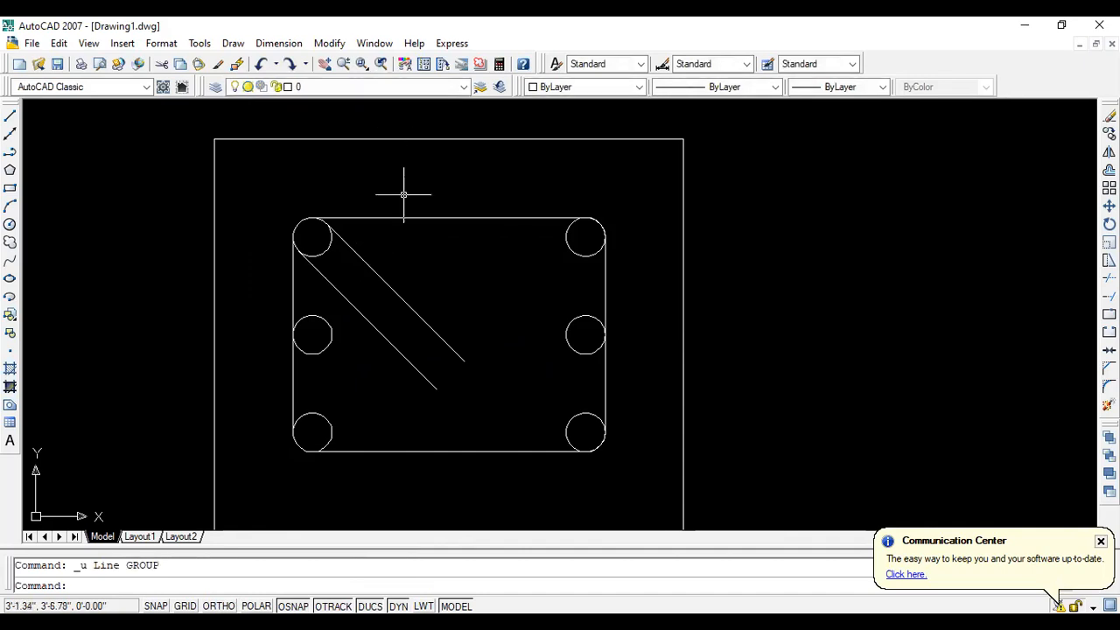
# Add an angular dimension between the upper hook line and the stirrup's top edge
pyautogui.scroll(-4, 382, 303)
pyautogui.scroll(2, 427, 291)
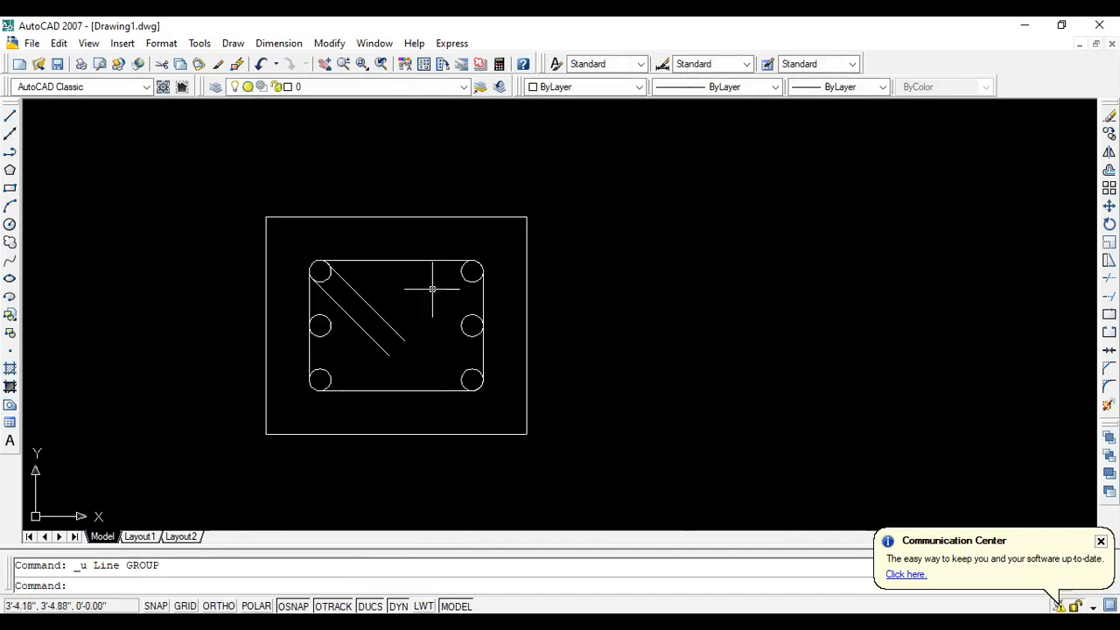
pyautogui.scroll(2, 432, 289)
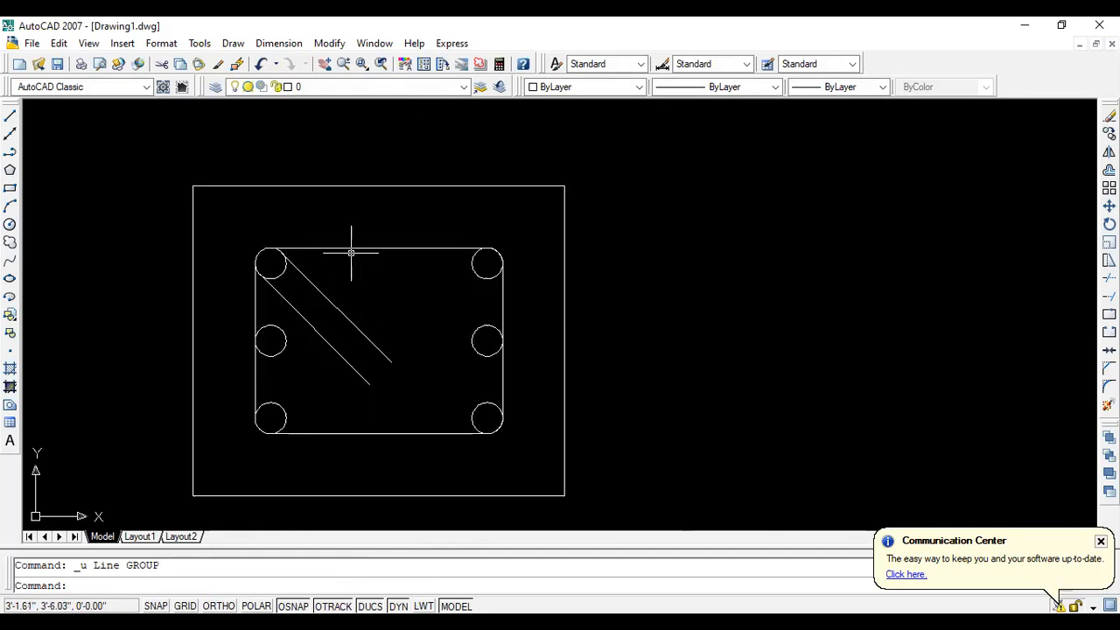
pyautogui.click(273, 44)
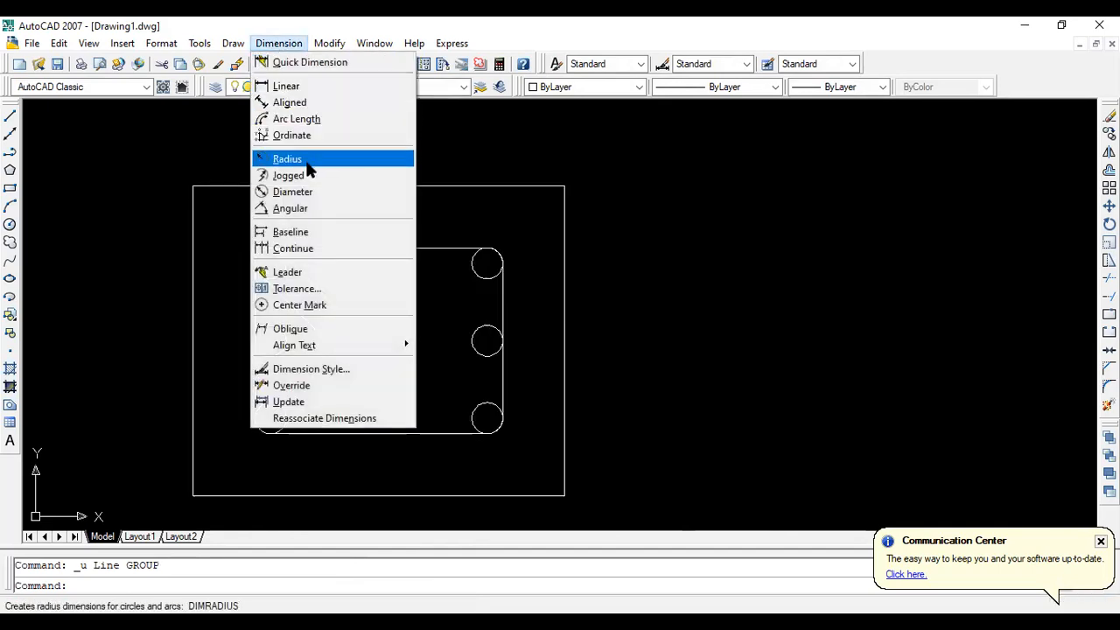
pyautogui.click(294, 210)
pyautogui.click(316, 286)
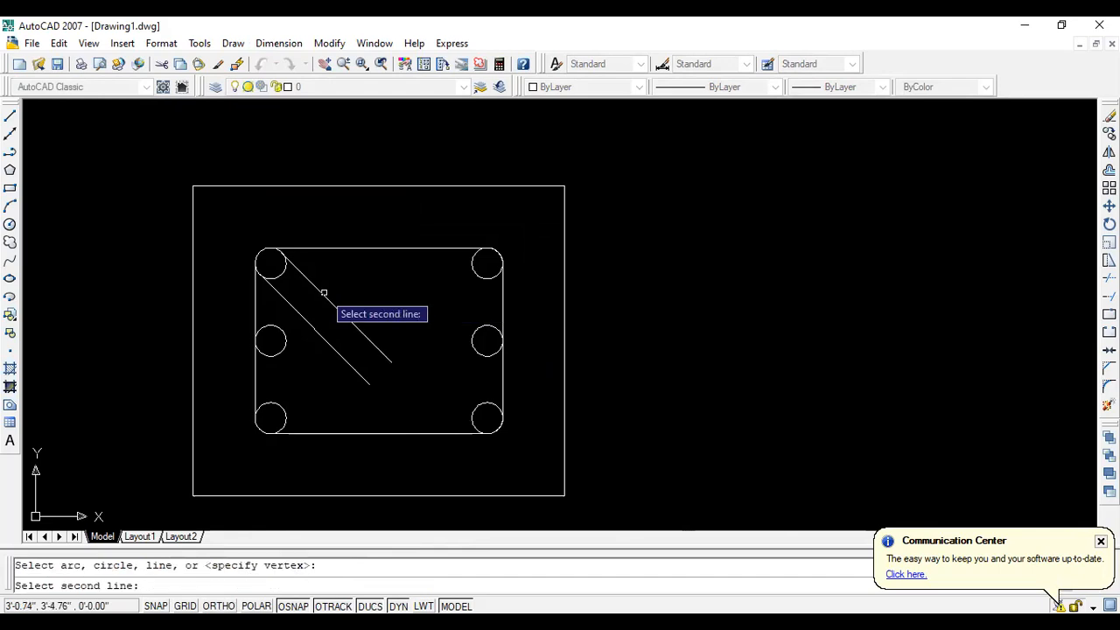
pyautogui.click(339, 249)
pyautogui.click(345, 295)
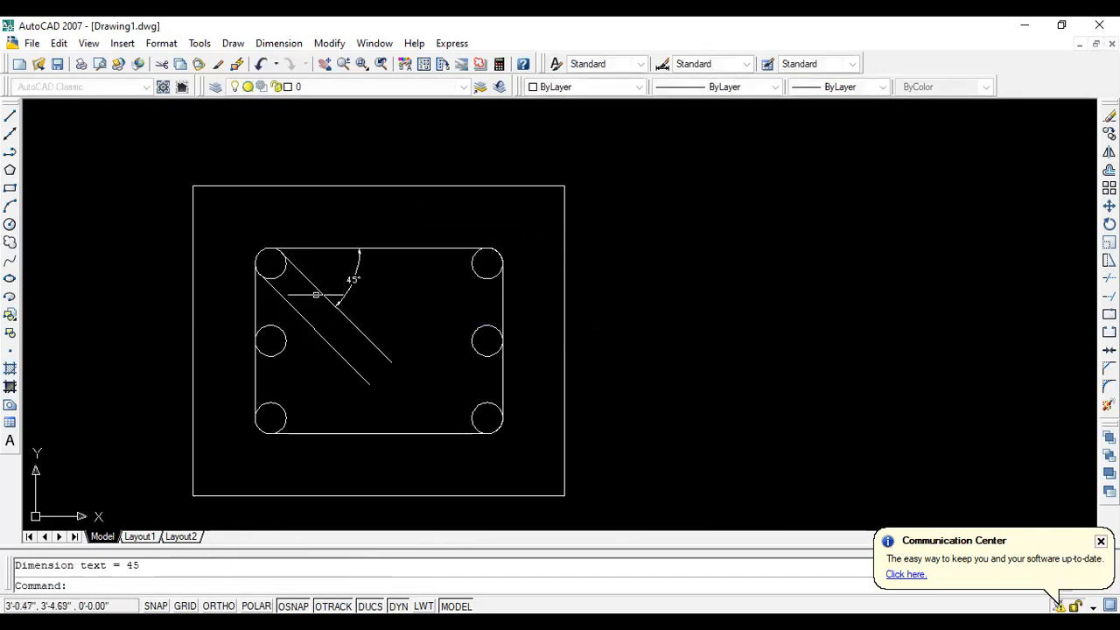
# Add an angular dimension between the stirrup's left edge and the lower hook line
pyautogui.click(288, 45)
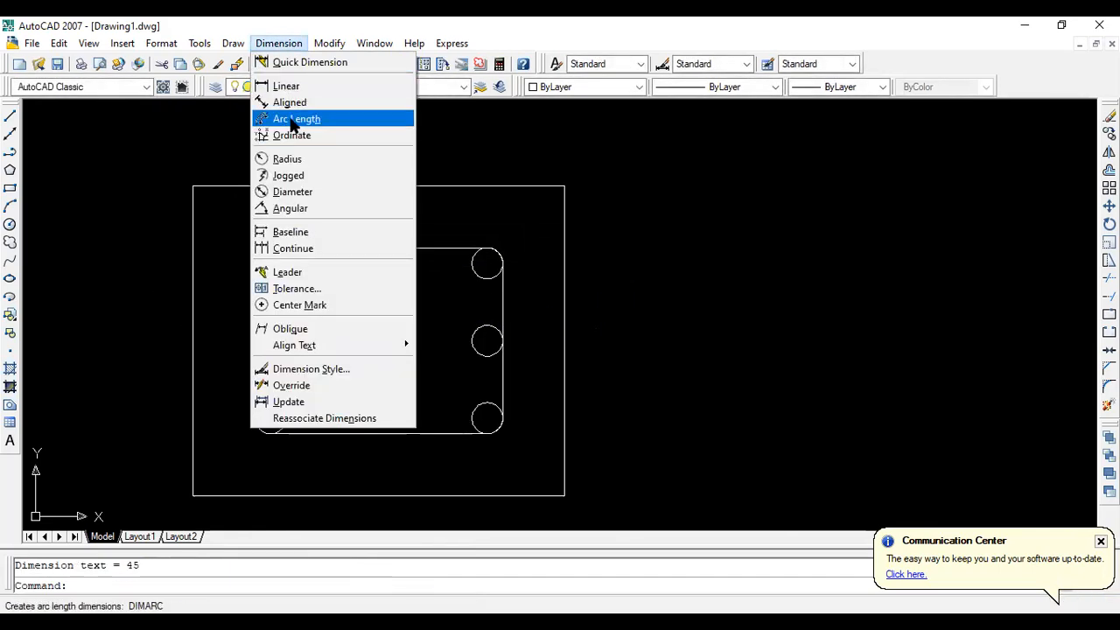
pyautogui.click(291, 210)
pyautogui.scroll(5, 288, 345)
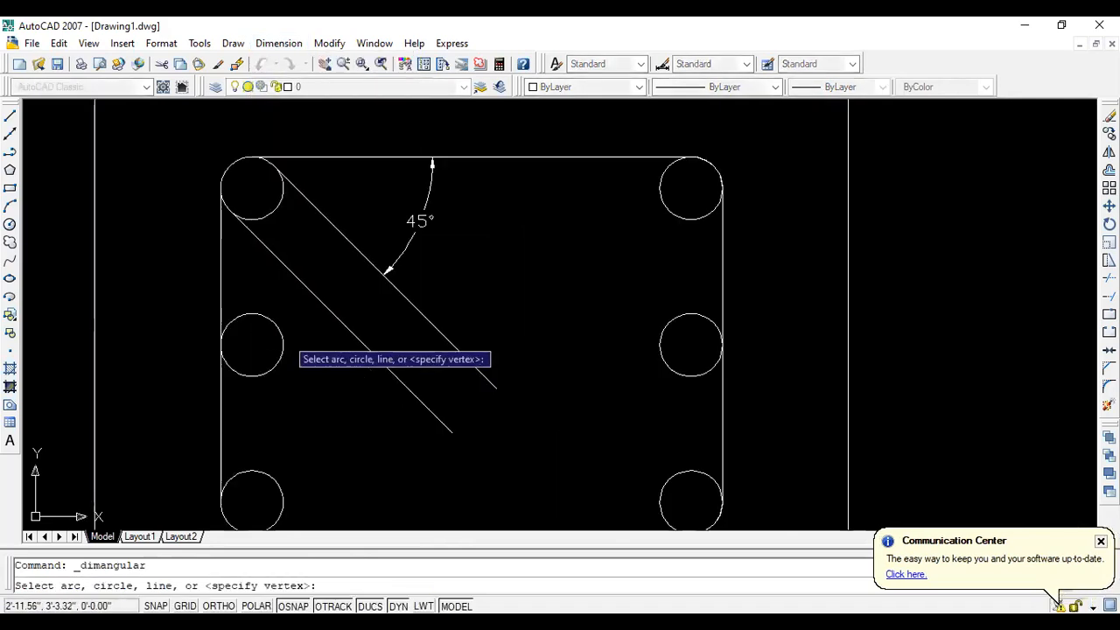
pyautogui.click(190, 254)
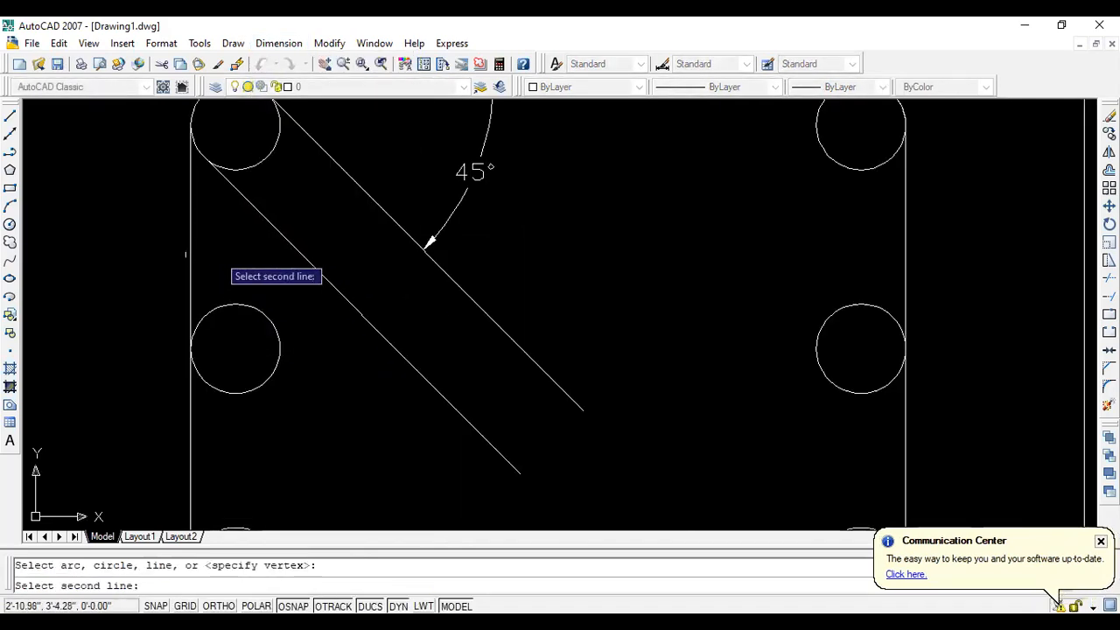
pyautogui.click(276, 234)
pyautogui.click(258, 251)
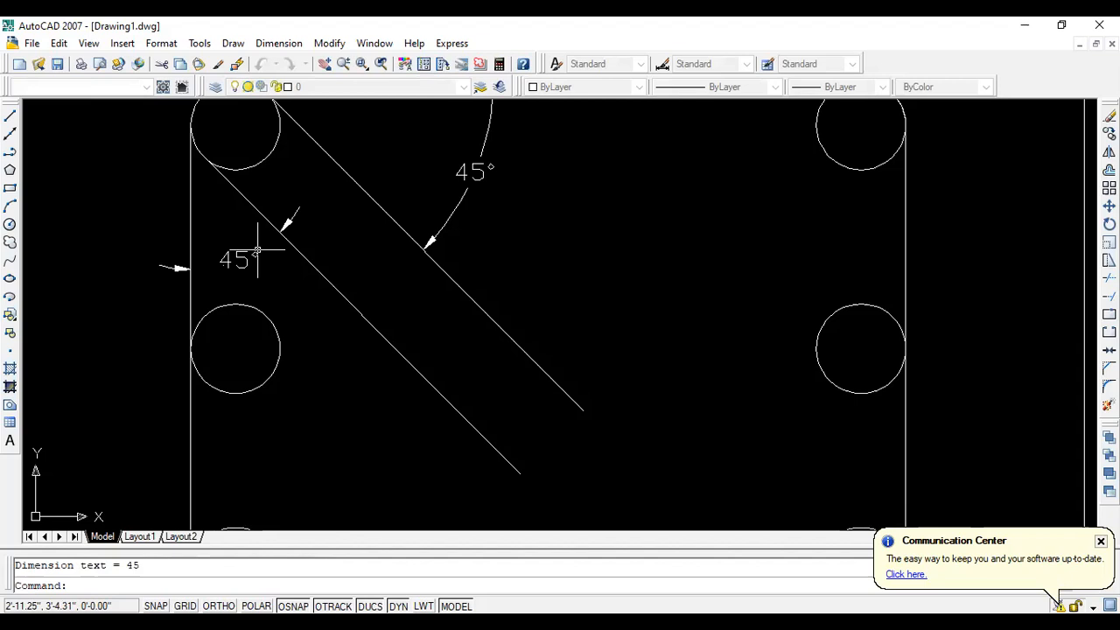
pyautogui.scroll(-6, 225, 277)
pyautogui.scroll(2, 311, 296)
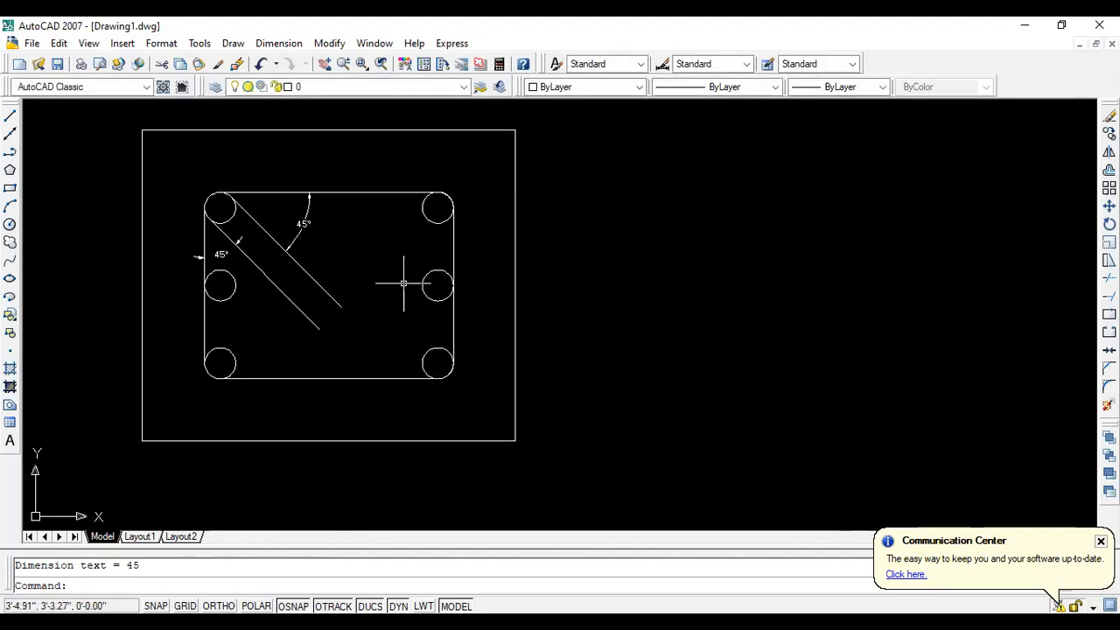
# Erase both angular dimensions at the hook lines
pyautogui.scroll(-2, 313, 250)
pyautogui.scroll(3, 324, 265)
pyautogui.scroll(-2, 324, 262)
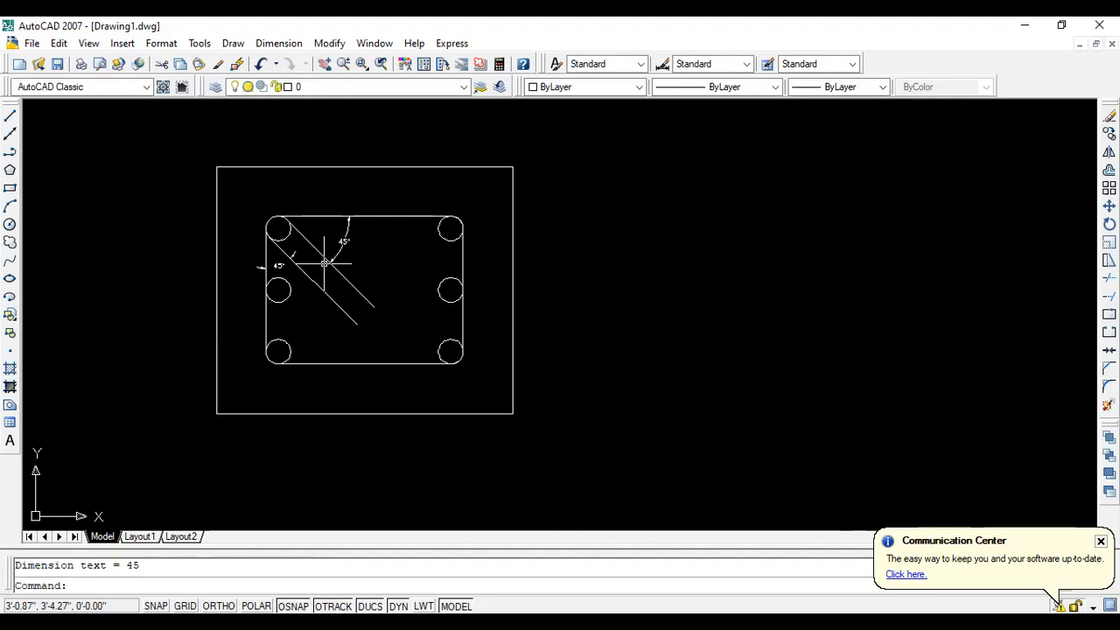
pyautogui.scroll(-2, 561, 325)
pyautogui.scroll(1, 467, 284)
pyautogui.scroll(4, 386, 273)
pyautogui.scroll(-4, 386, 273)
pyautogui.click(472, 237)
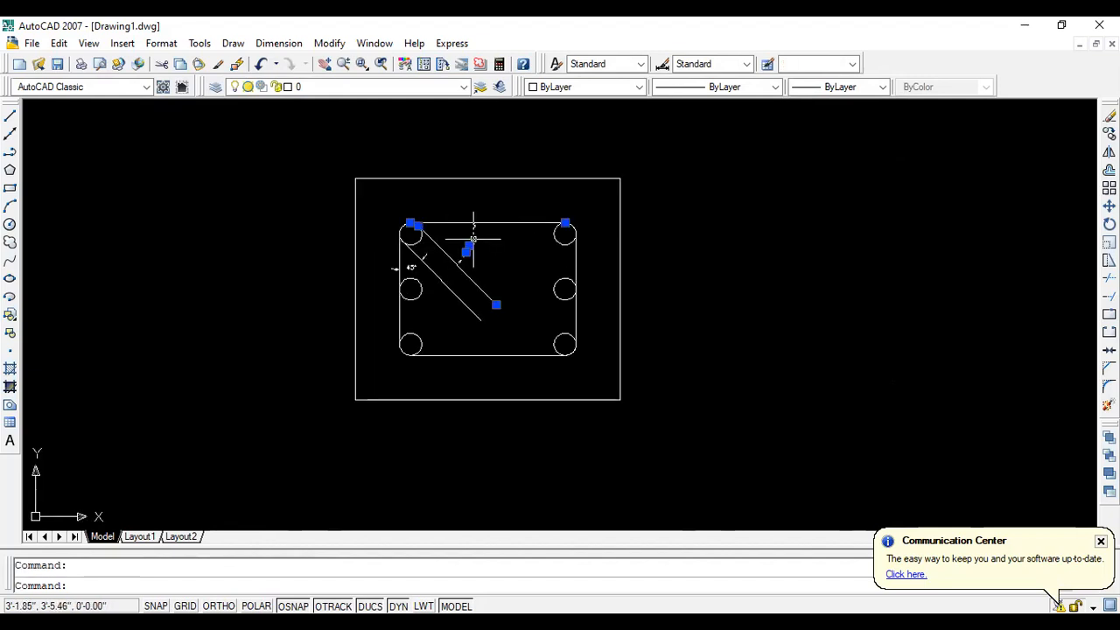
pyautogui.press('Delete')
pyautogui.scroll(3, 407, 263)
pyautogui.click(422, 281)
pyautogui.press('Delete')
pyautogui.scroll(-4, 411, 284)
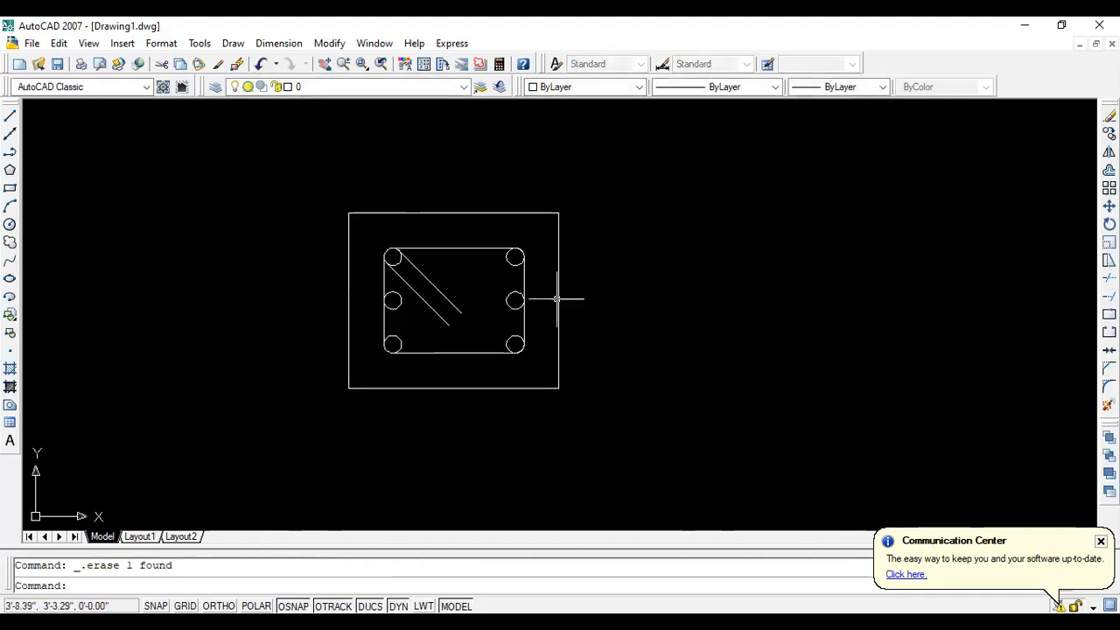
# Add the multiline text "6#8 main bar" to the right of the concrete section, leaving the AutoStack settings unchanged
pyautogui.scroll(3, 534, 327)
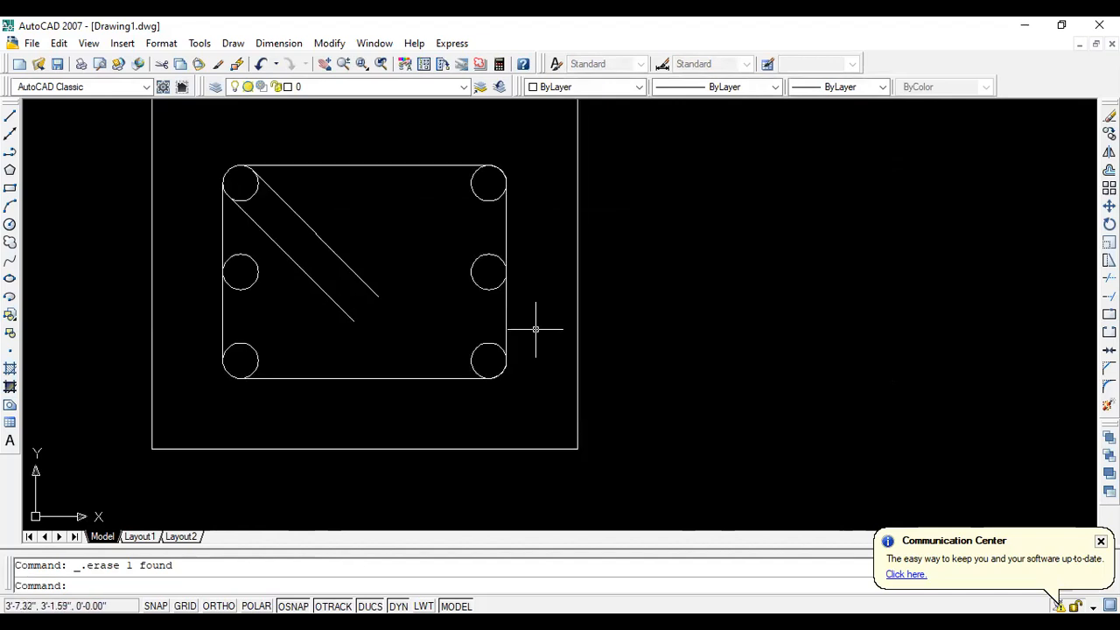
pyautogui.scroll(-2, 535, 329)
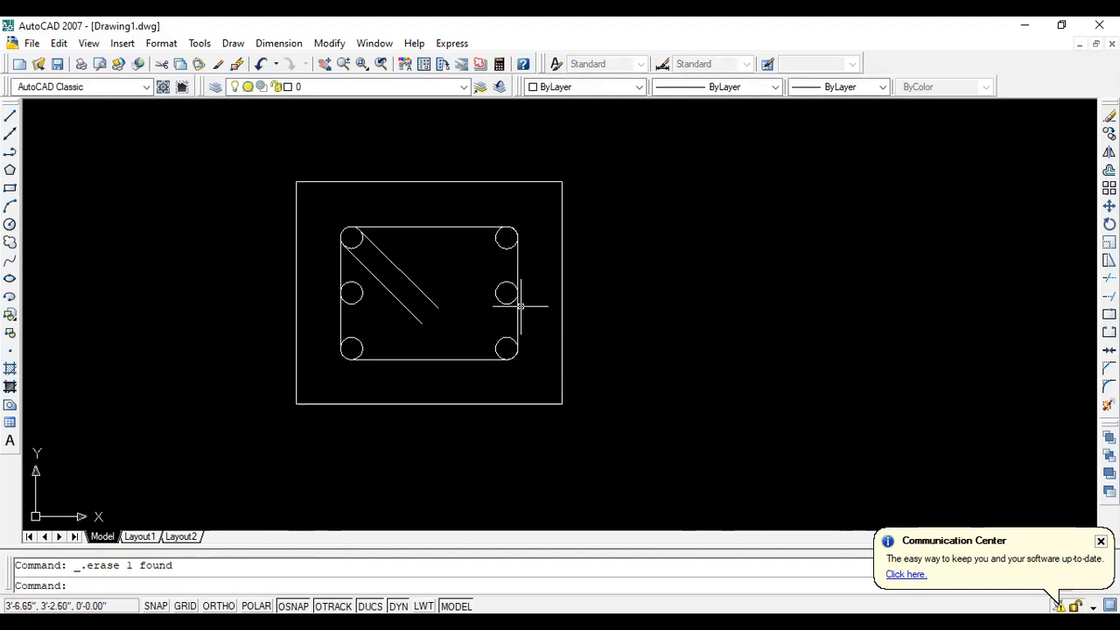
pyautogui.scroll(4, 407, 268)
pyautogui.scroll(-3, 407, 267)
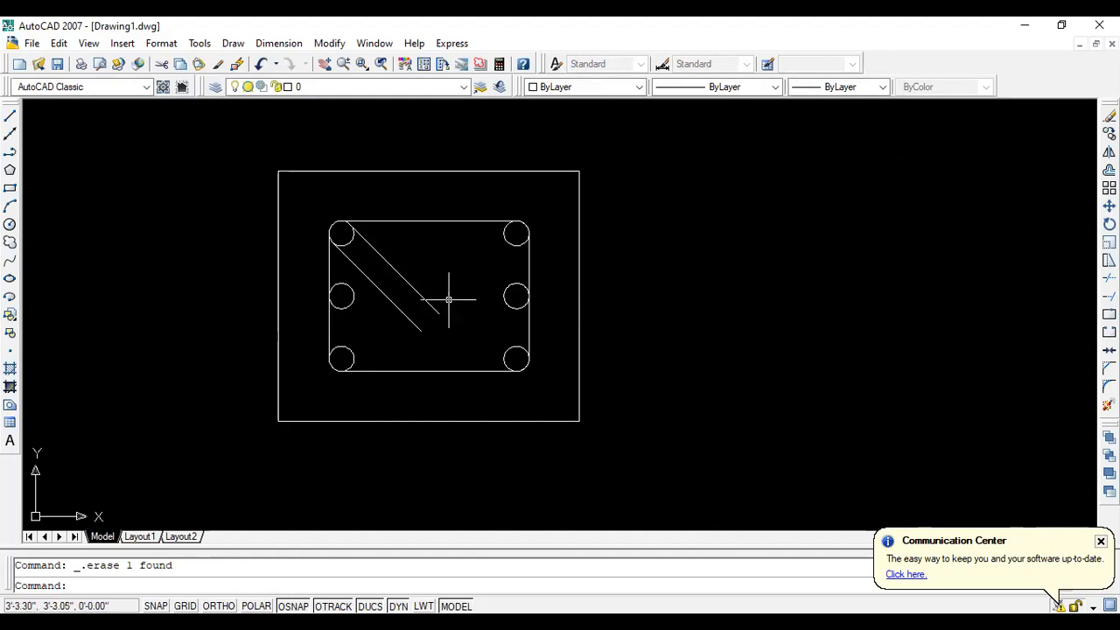
pyautogui.click(9, 441)
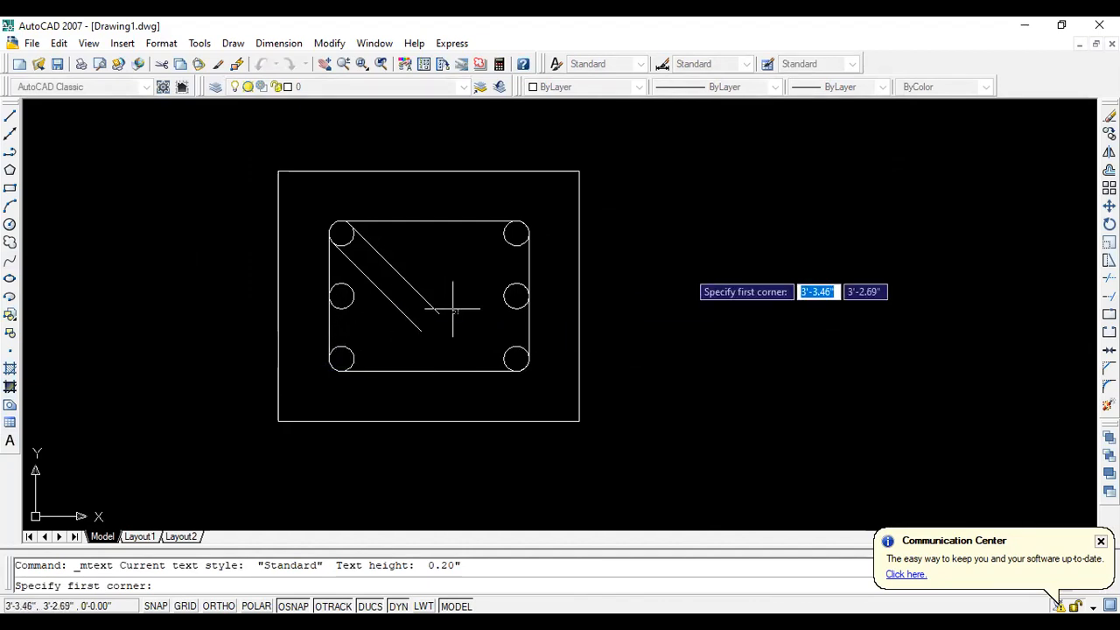
pyautogui.click(676, 232)
pyautogui.click(872, 338)
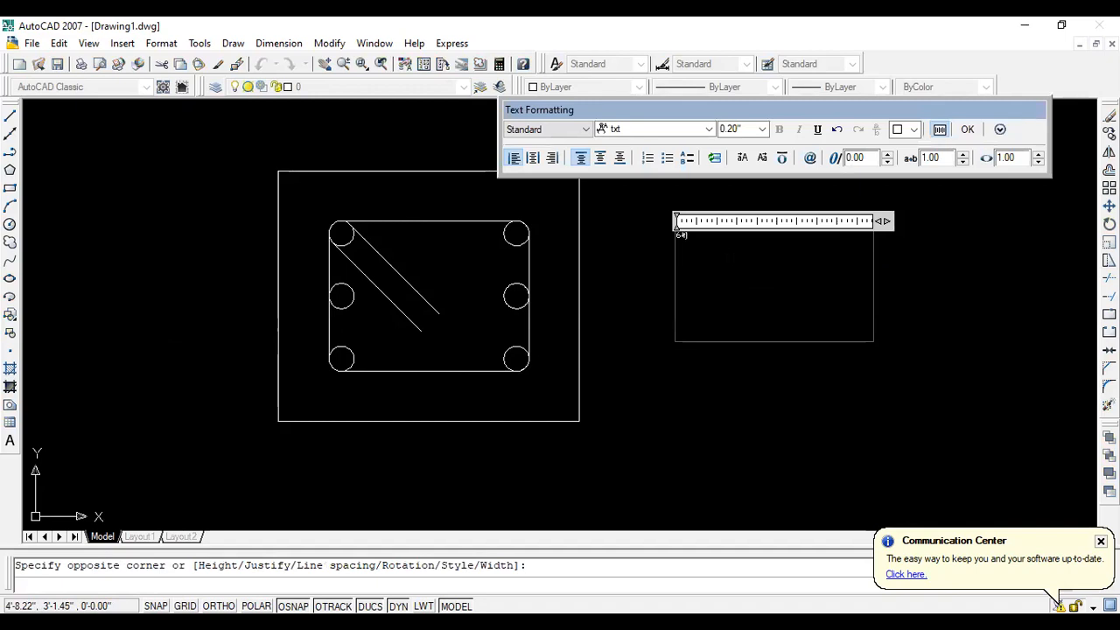
pyautogui.press('BackSpace')
pyautogui.press('space')
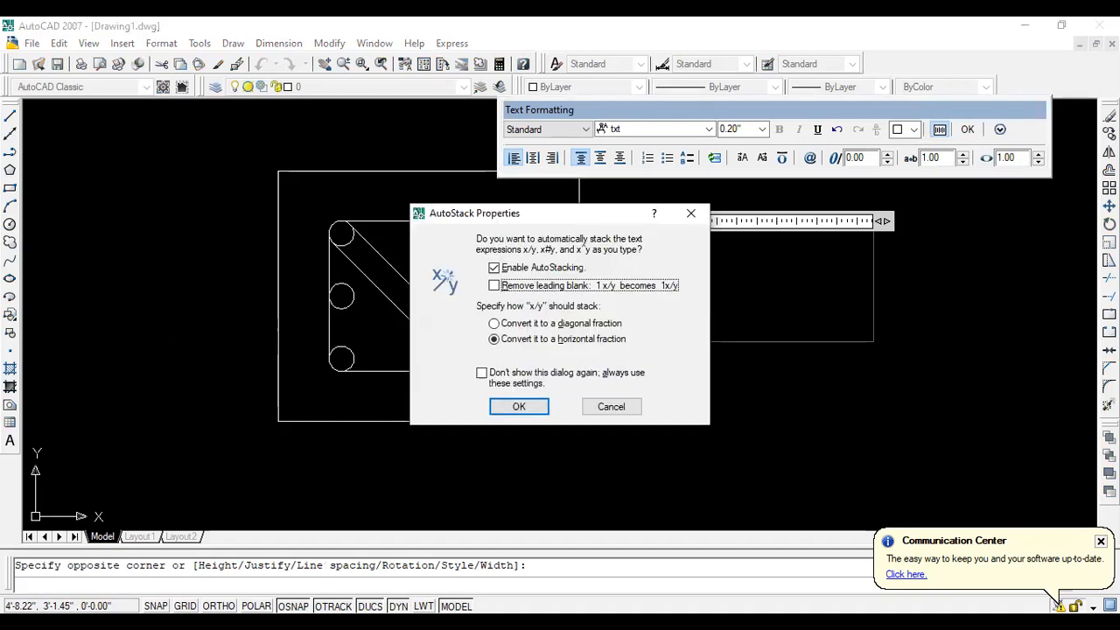
pyautogui.press('Escape')
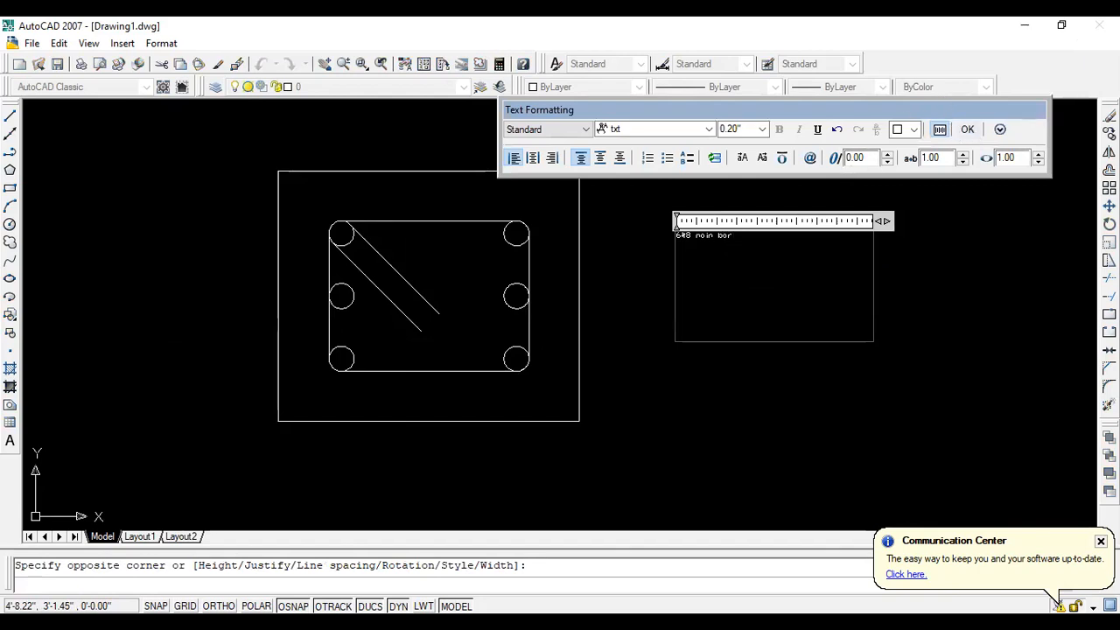
pyautogui.click(968, 129)
# Set the text height of the "6#8 main bar" note to 2.20"
pyautogui.click(700, 235)
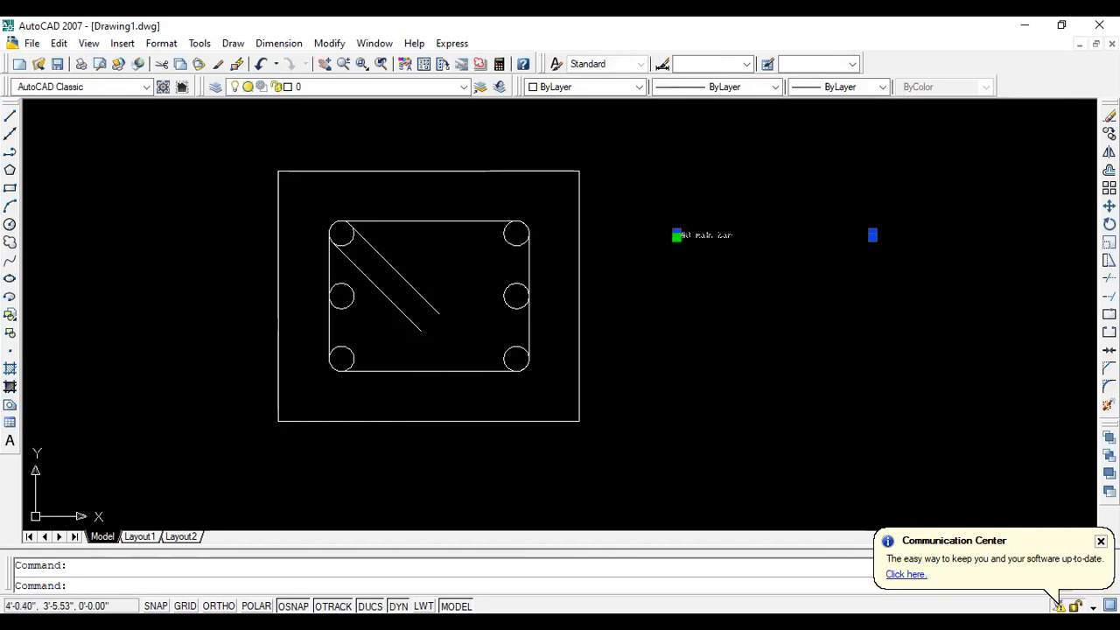
pyautogui.rightClick(674, 237)
pyautogui.click(717, 599)
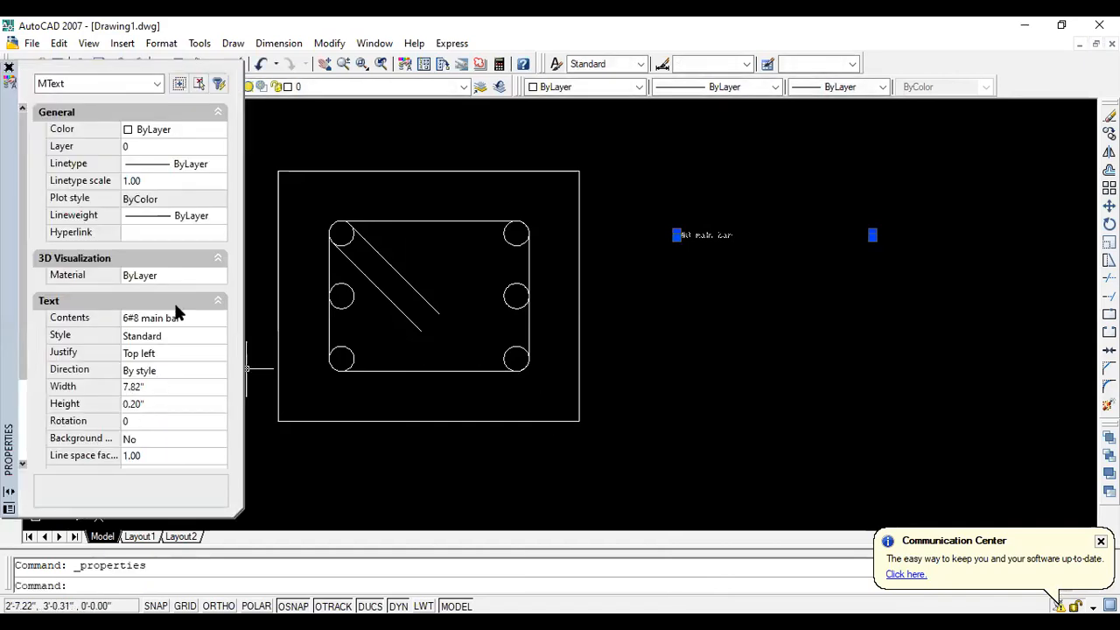
pyautogui.scroll(-3, 152, 322)
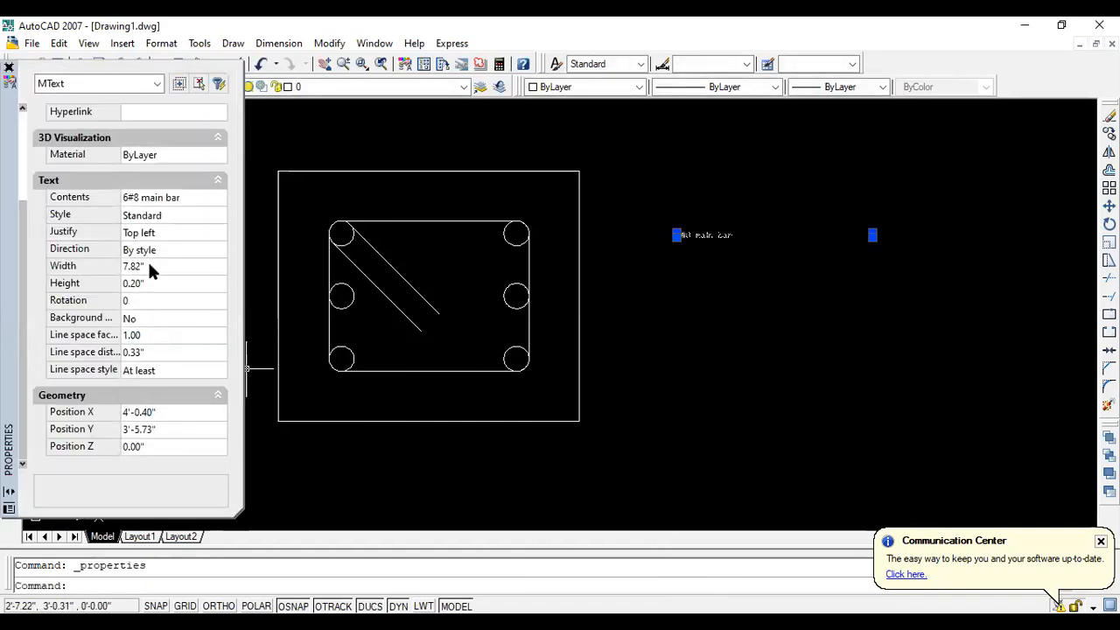
pyautogui.click(150, 284)
pyautogui.click(128, 285)
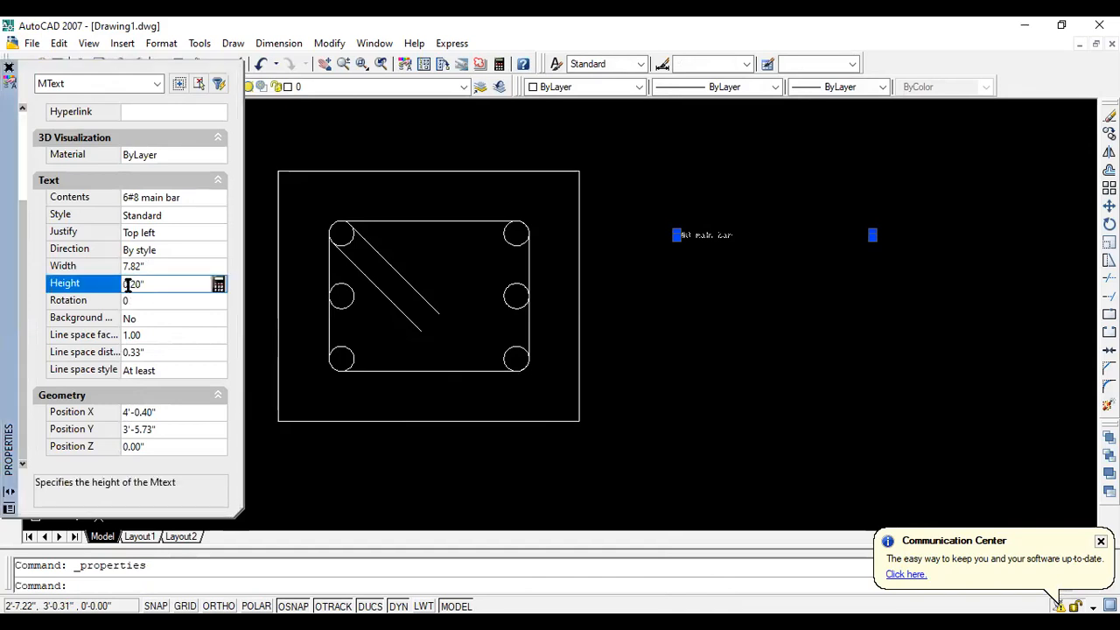
pyautogui.write('2')
pyautogui.press('Tab')
pyautogui.click(9, 67)
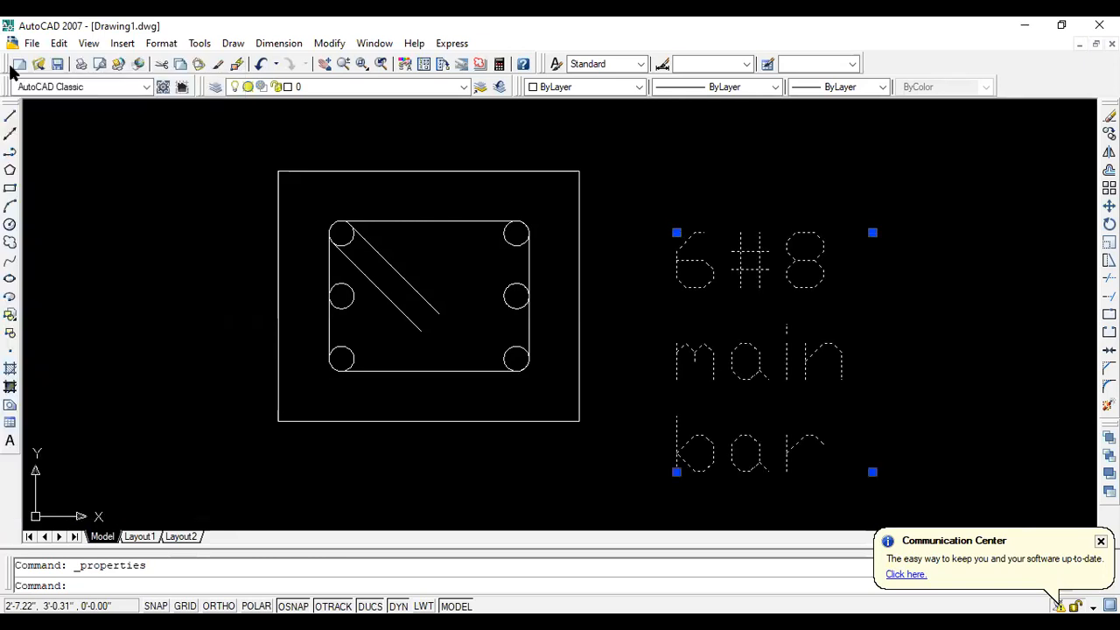
# Widen the frame of the "6#8 main bar" note to about 2'-9" so the text fits on one line
pyautogui.scroll(-3, 229, 212)
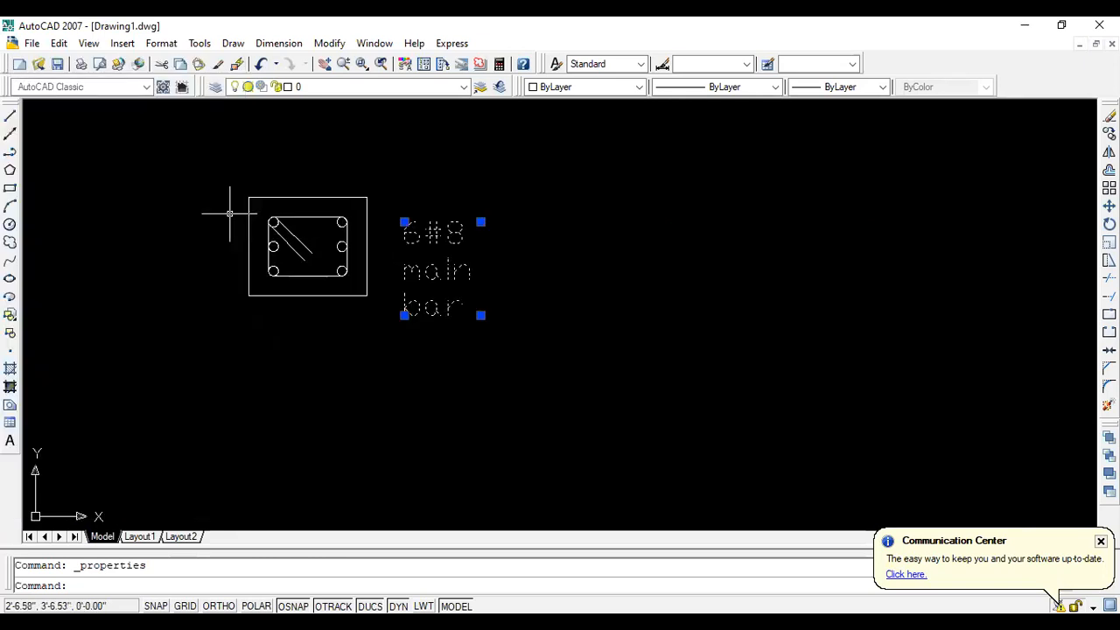
pyautogui.click(480, 315)
pyautogui.press('Escape')
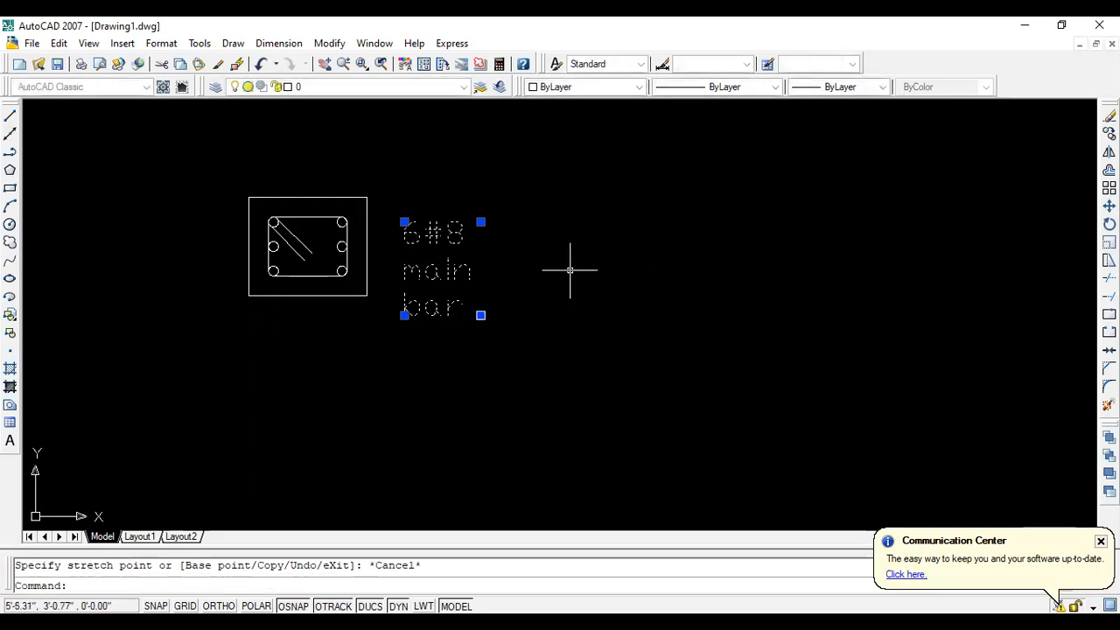
pyautogui.click(480, 222)
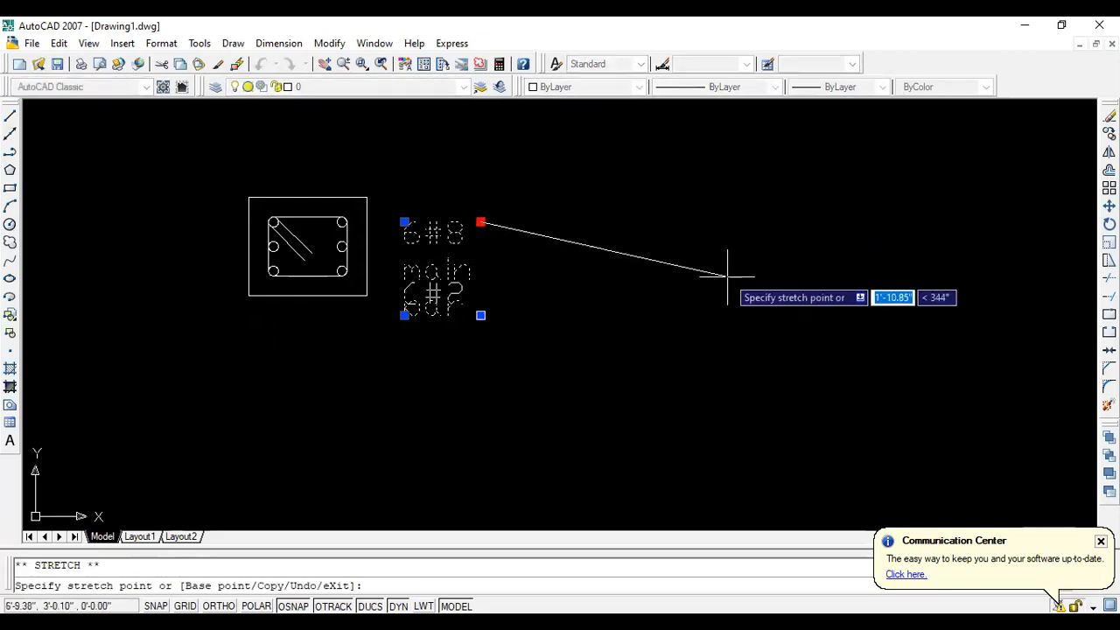
pyautogui.click(687, 289)
pyautogui.press('Escape')
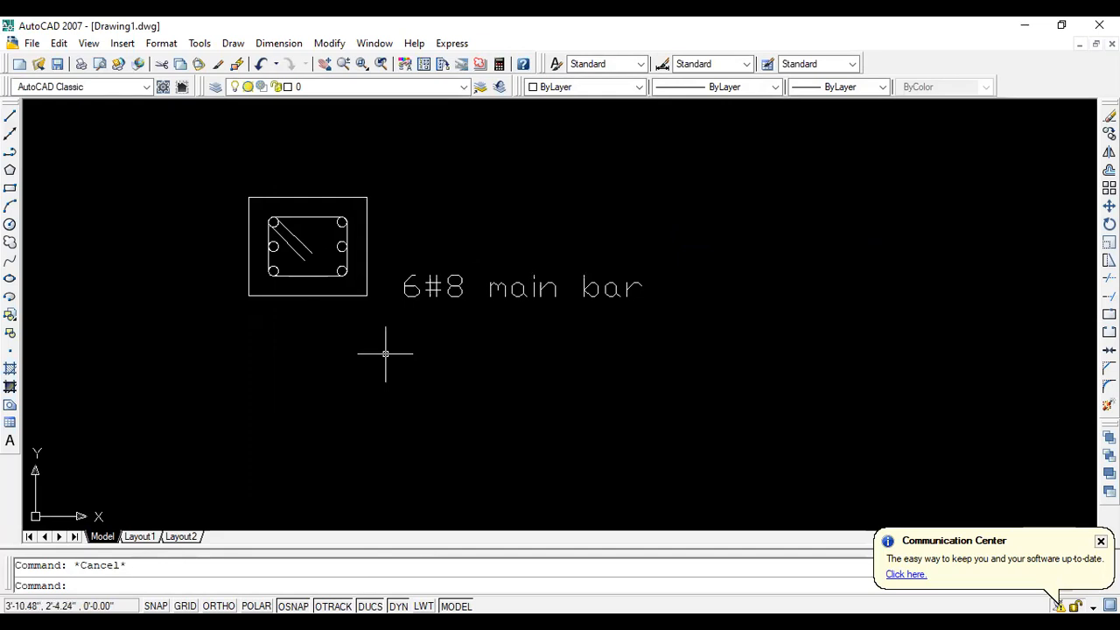
pyautogui.scroll(2, 398, 344)
pyautogui.scroll(-2, 398, 344)
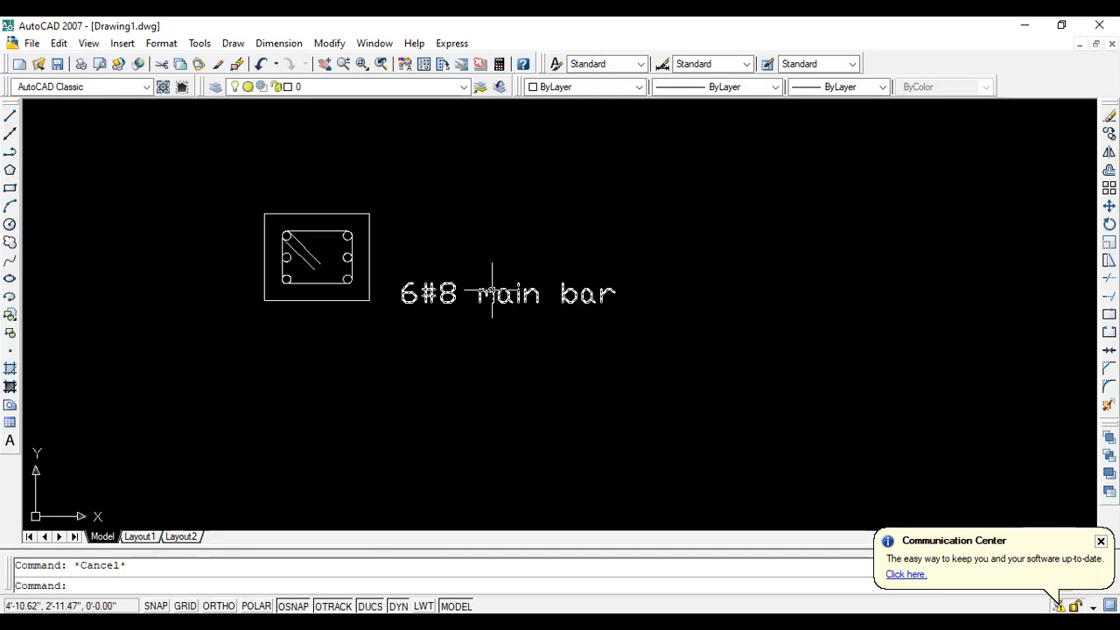
# Set the text height of the "6#8 main bar" note to 1.20" and deselect it
pyautogui.click(491, 289)
pyautogui.rightClick(402, 319)
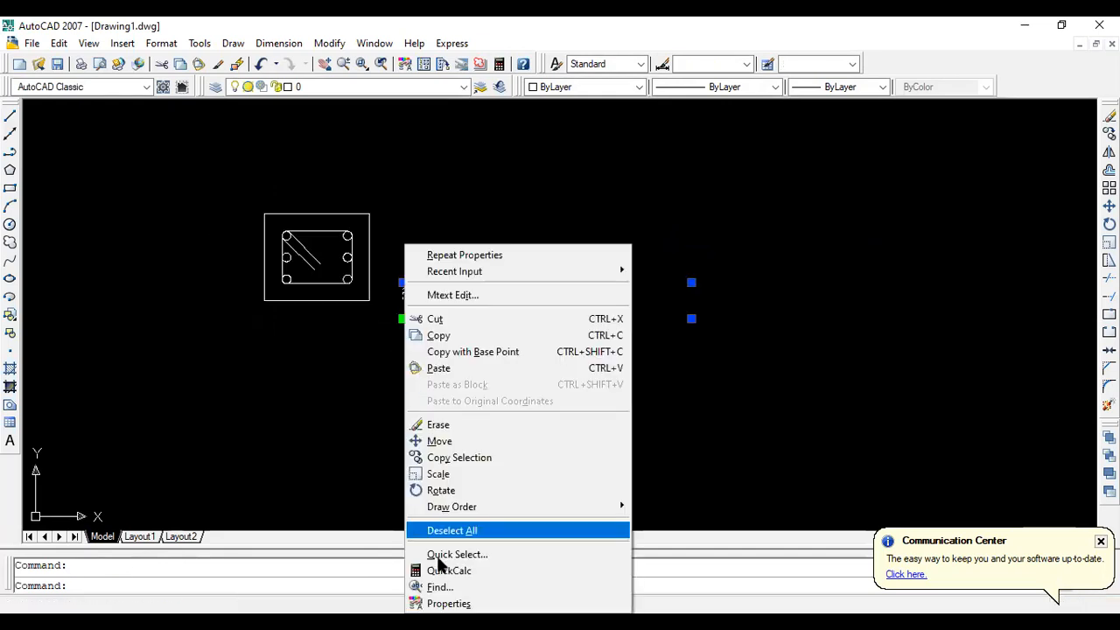
pyautogui.click(441, 603)
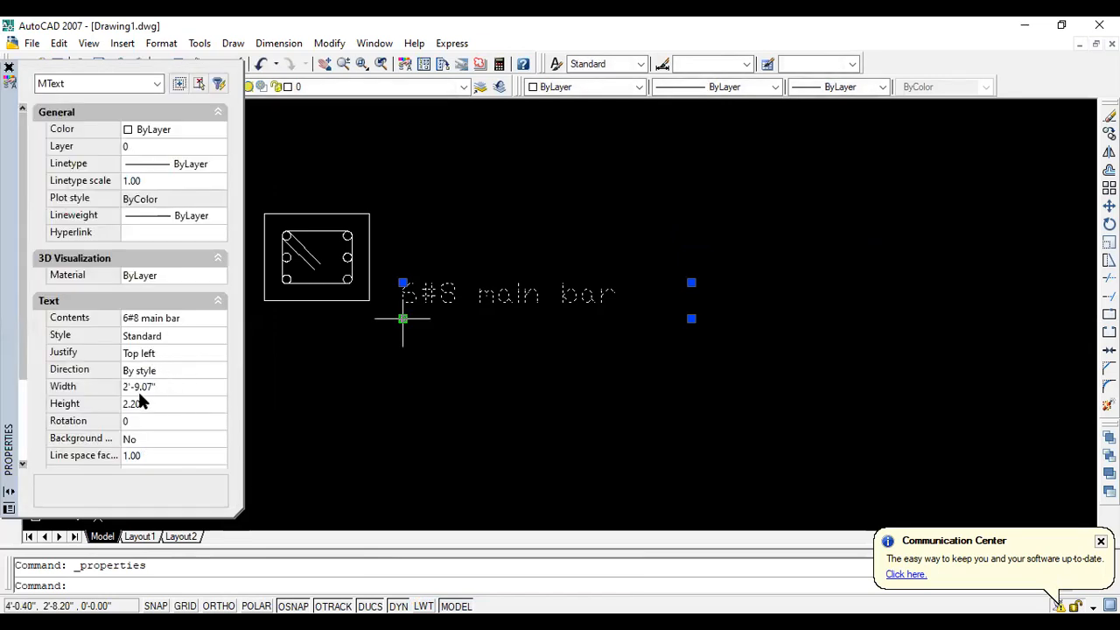
pyautogui.click(128, 404)
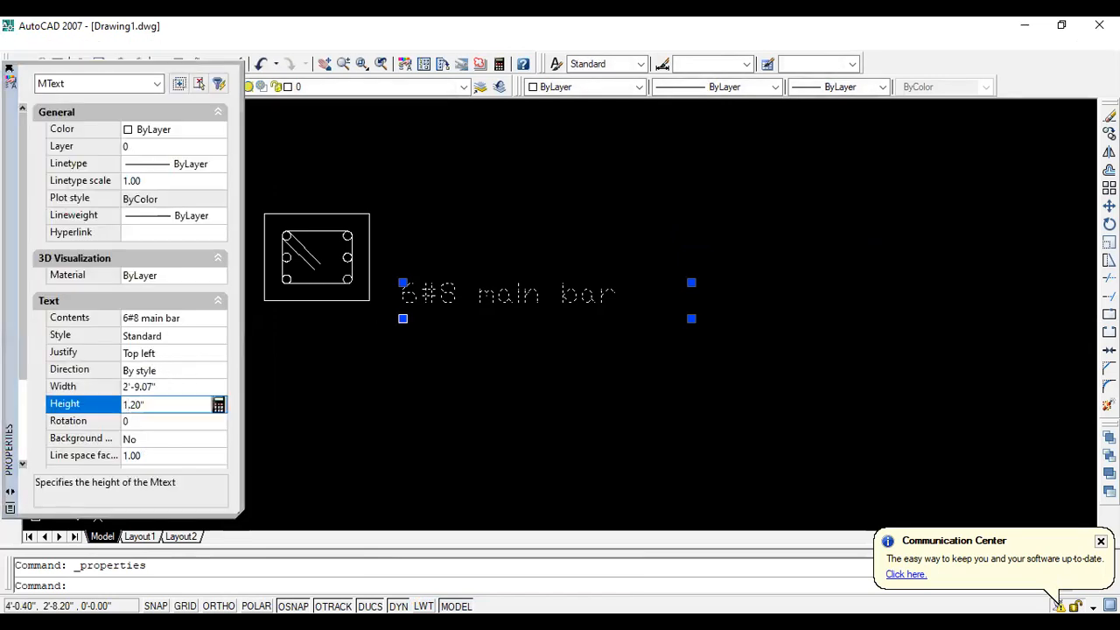
pyautogui.click(176, 421)
pyautogui.click(10, 68)
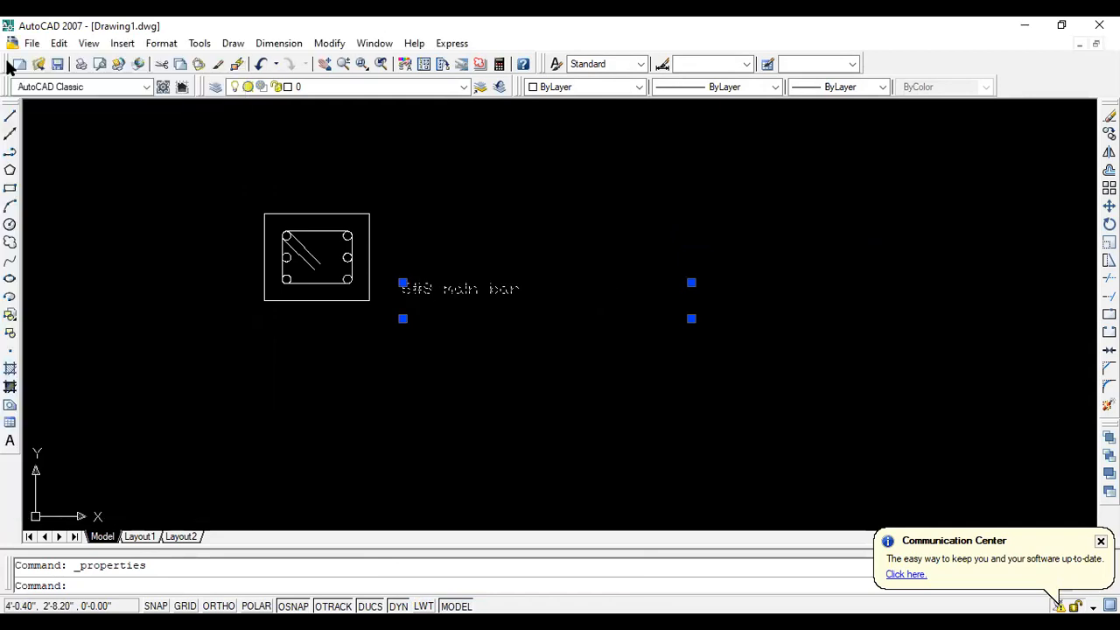
pyautogui.press('Escape')
pyautogui.scroll(3, 465, 306)
pyautogui.scroll(-2, 417, 300)
pyautogui.scroll(2, 453, 307)
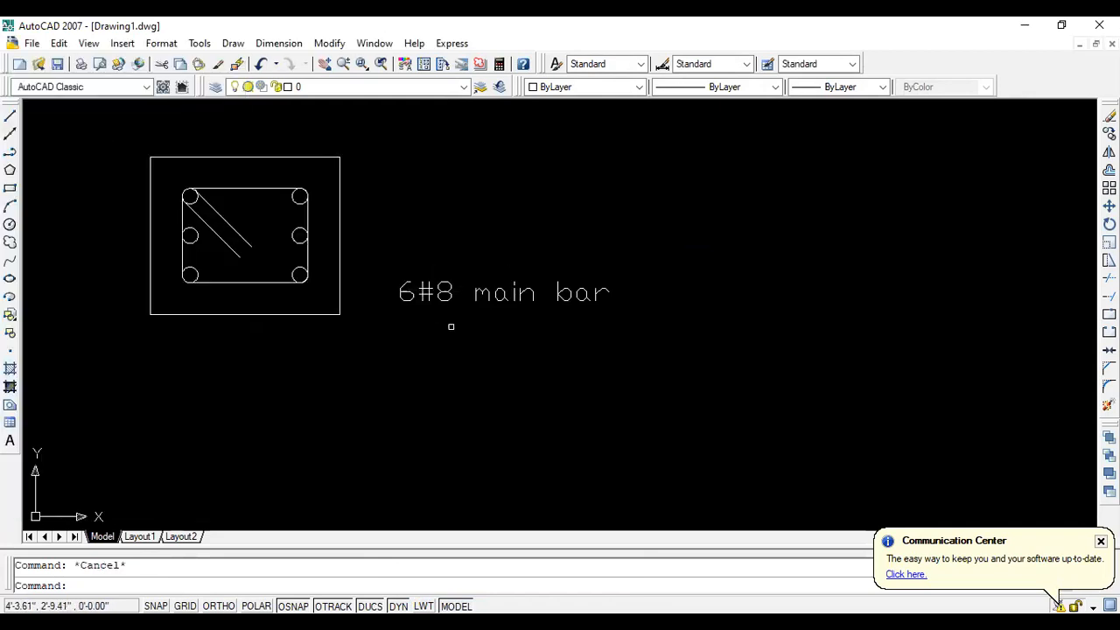
pyautogui.scroll(-2, 449, 324)
# Modify the Standard dimension style to use a text height of 1.18"
pyautogui.click(279, 45)
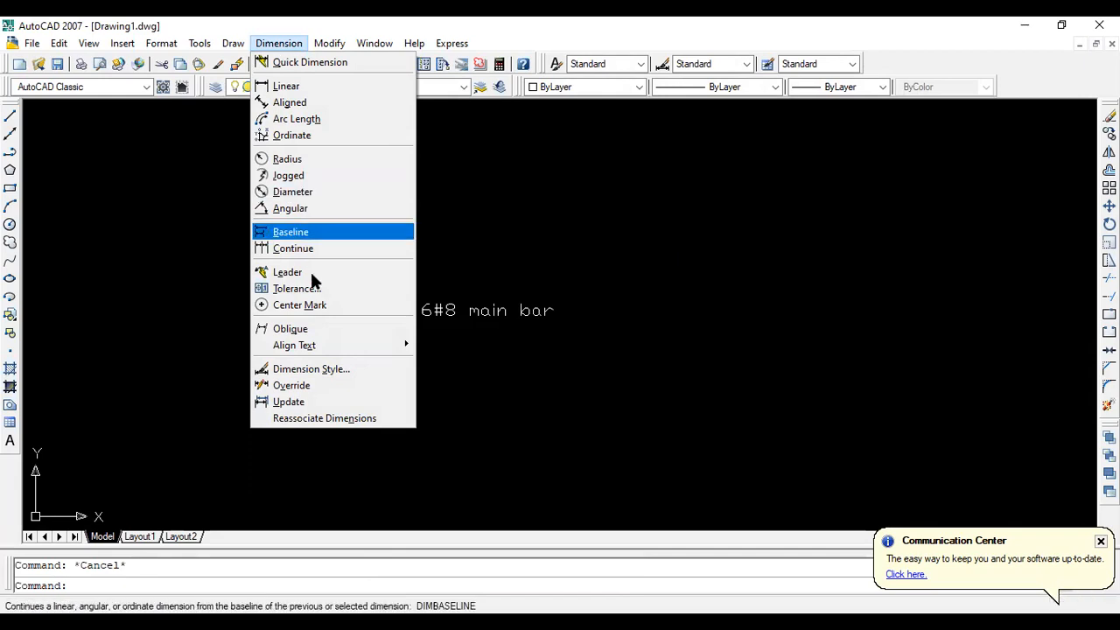
pyautogui.click(313, 371)
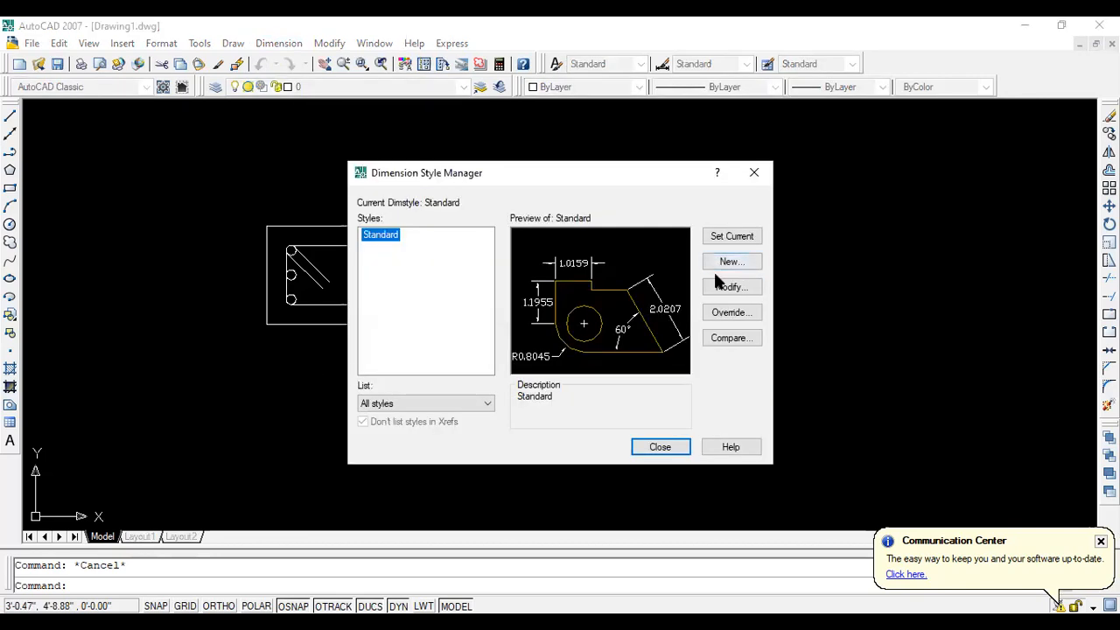
pyautogui.click(727, 279)
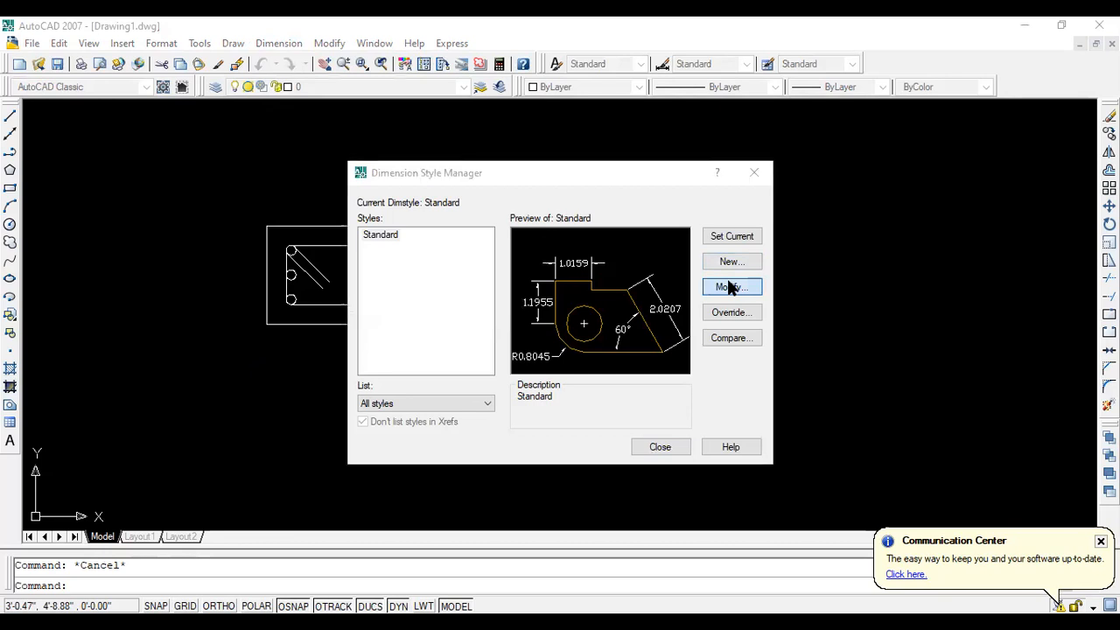
pyautogui.click(469, 163)
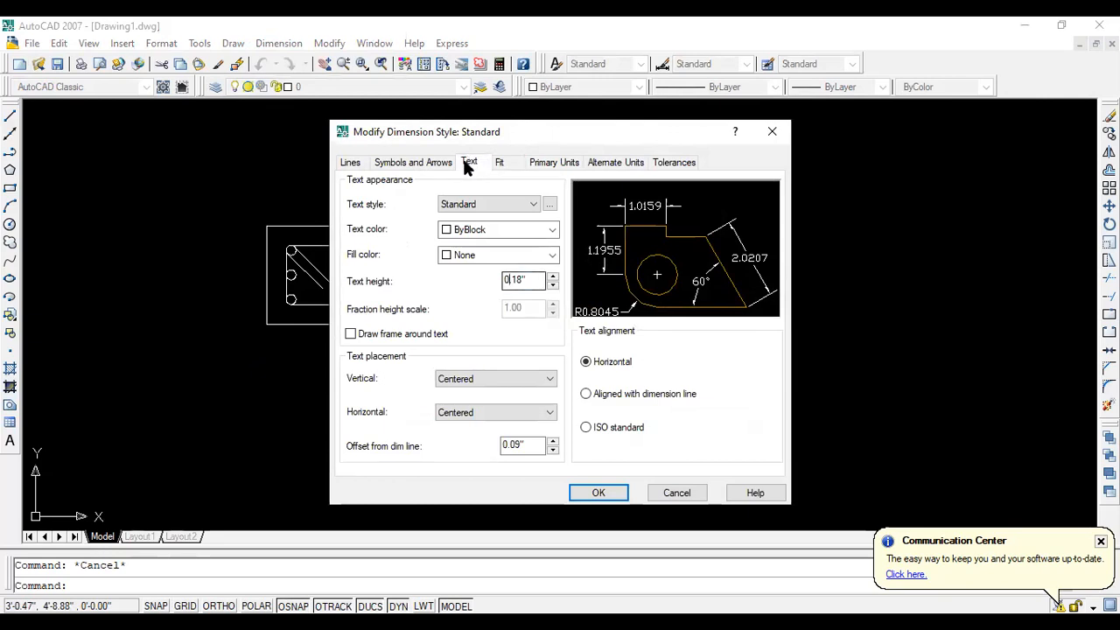
pyautogui.press('BackSpace')
pyautogui.click(598, 492)
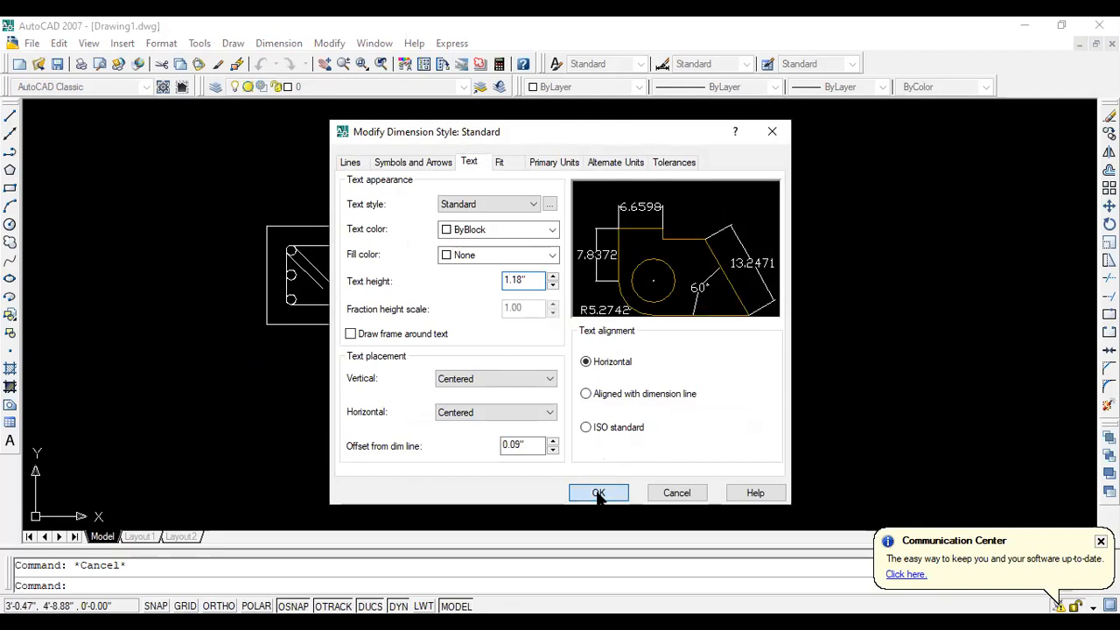
# Add a multiline text note reading "#4 stirrup @7'' c/c" above and to the right of the section
pyautogui.click(655, 450)
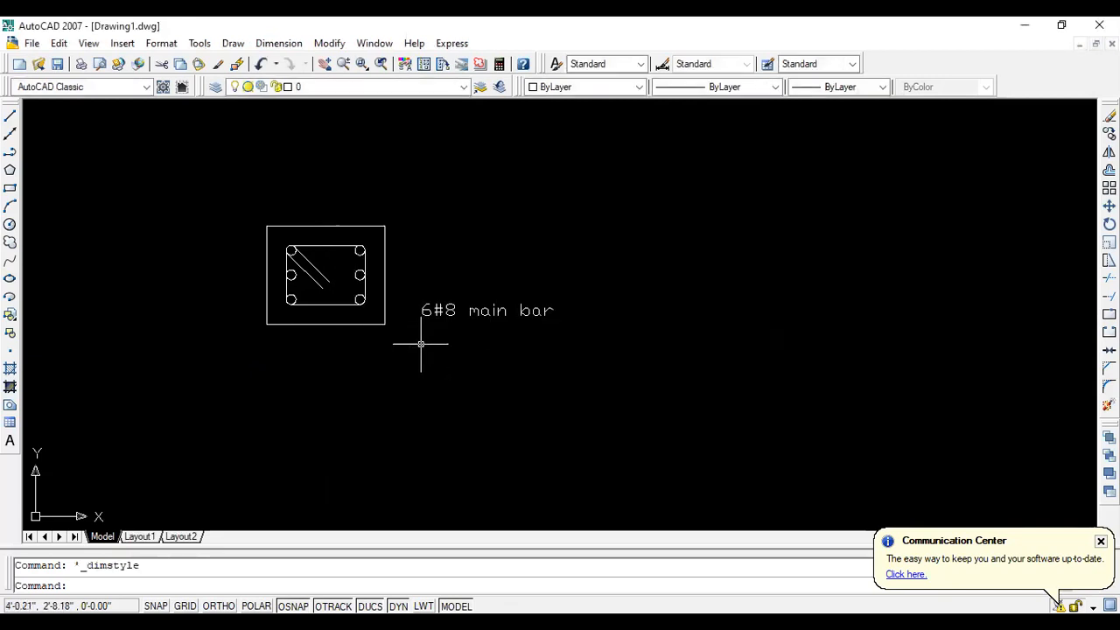
pyautogui.click(10, 441)
pyautogui.click(508, 177)
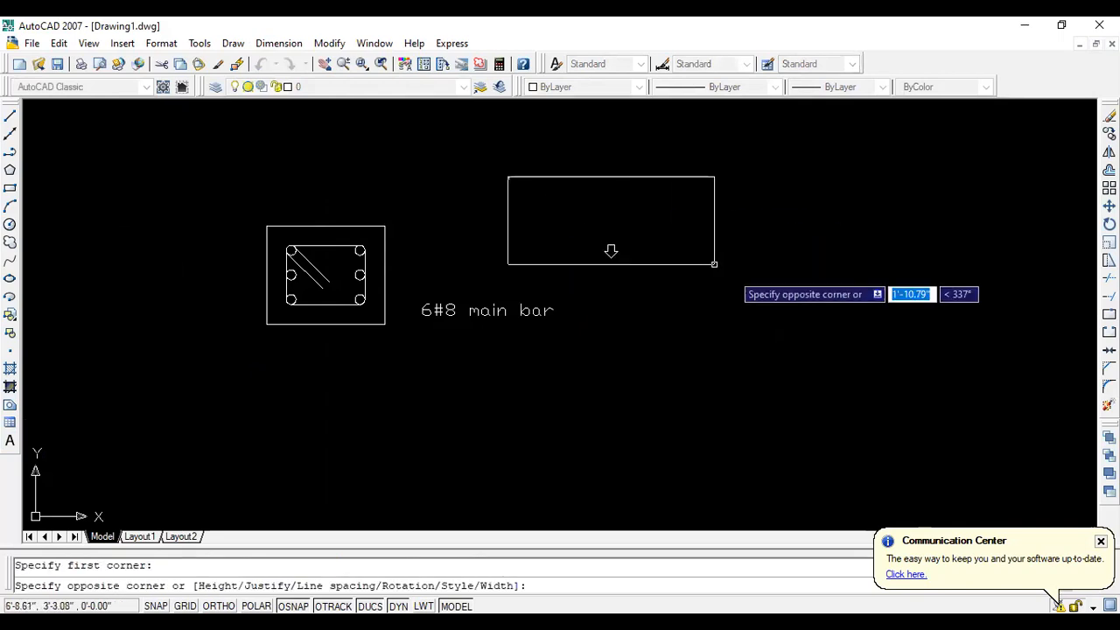
pyautogui.click(713, 263)
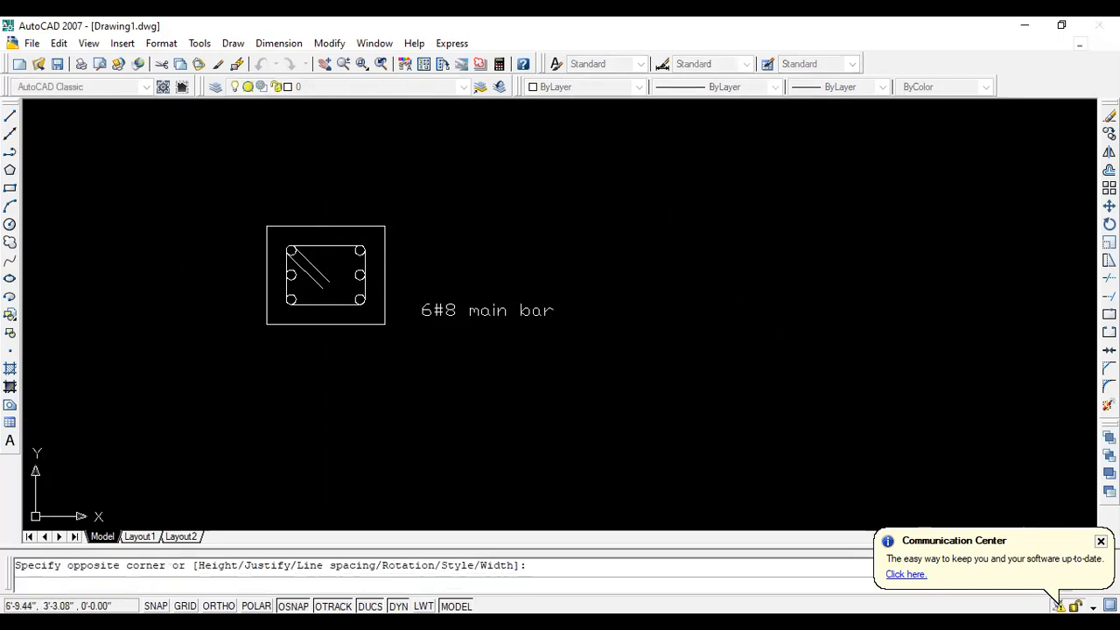
pyautogui.write('#4')
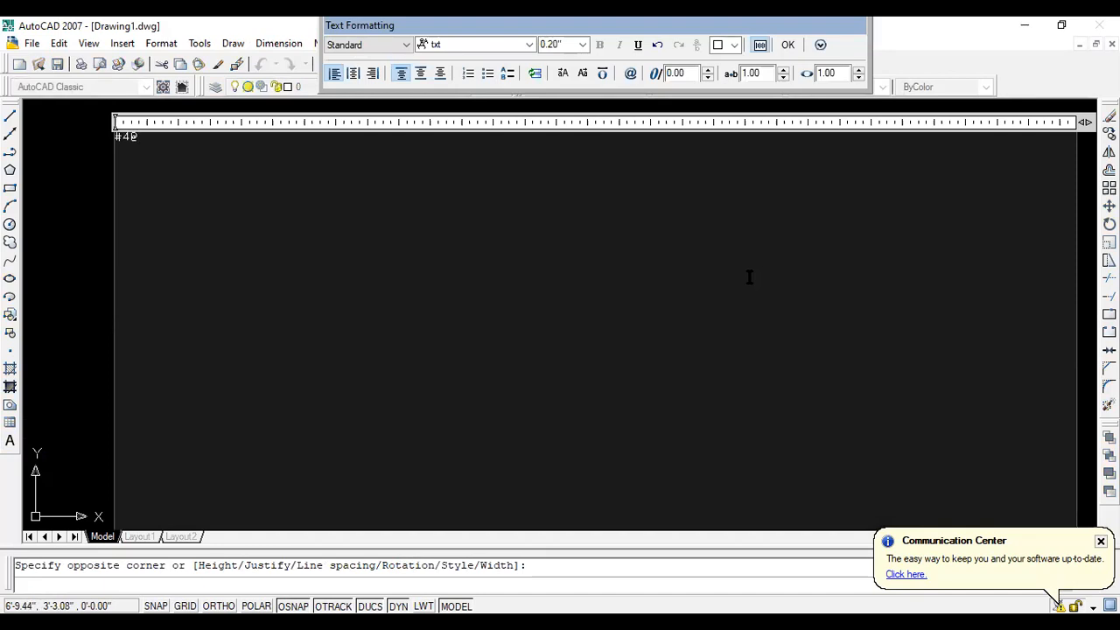
pyautogui.write('" c/c')
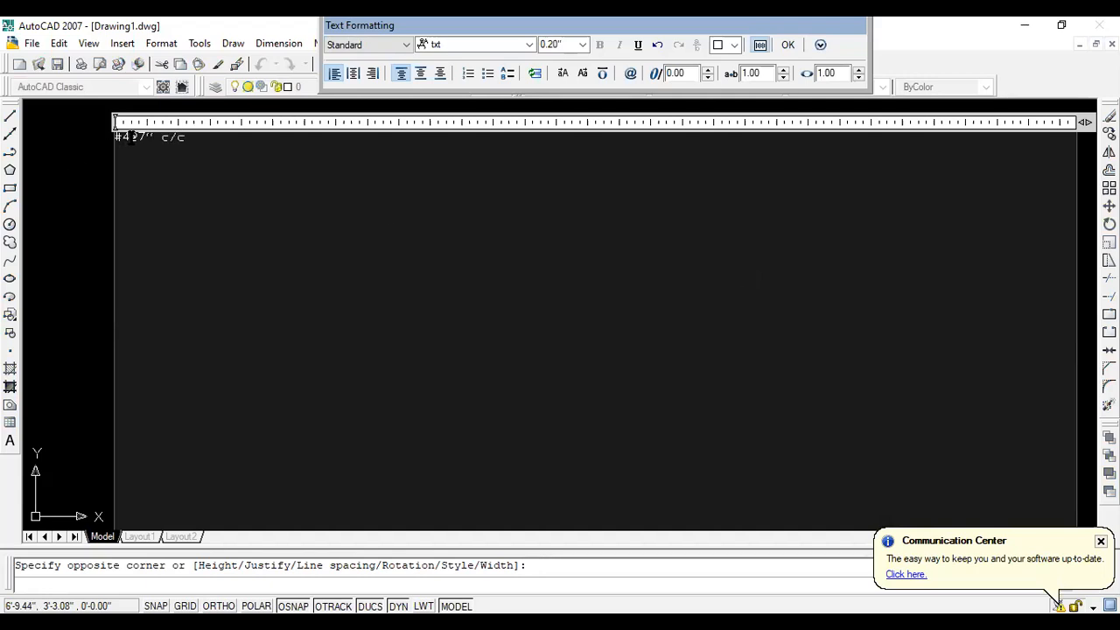
pyautogui.write('rup')
pyautogui.click(513, 180)
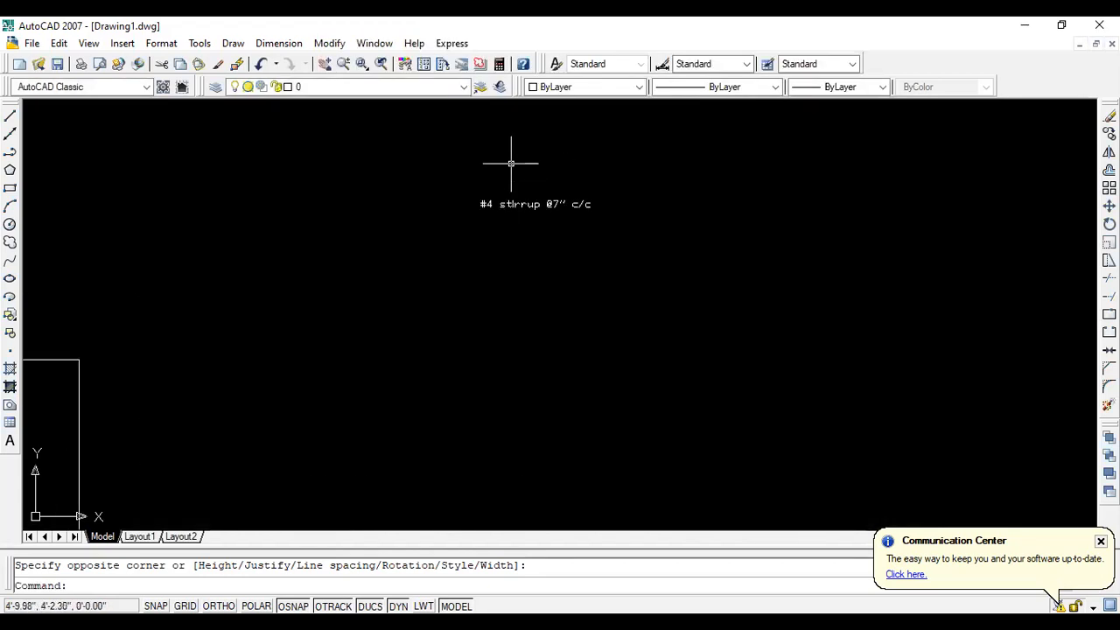
# Review the text settings of the Standard dimension style with the stirrup note selected
pyautogui.click(515, 178)
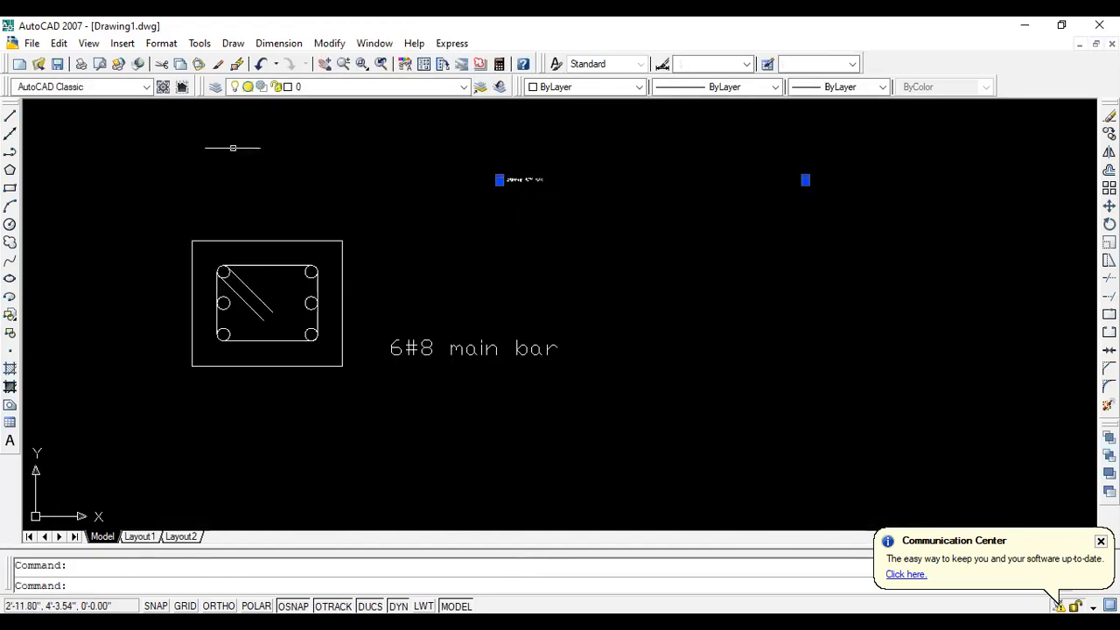
pyautogui.click(278, 43)
pyautogui.click(338, 368)
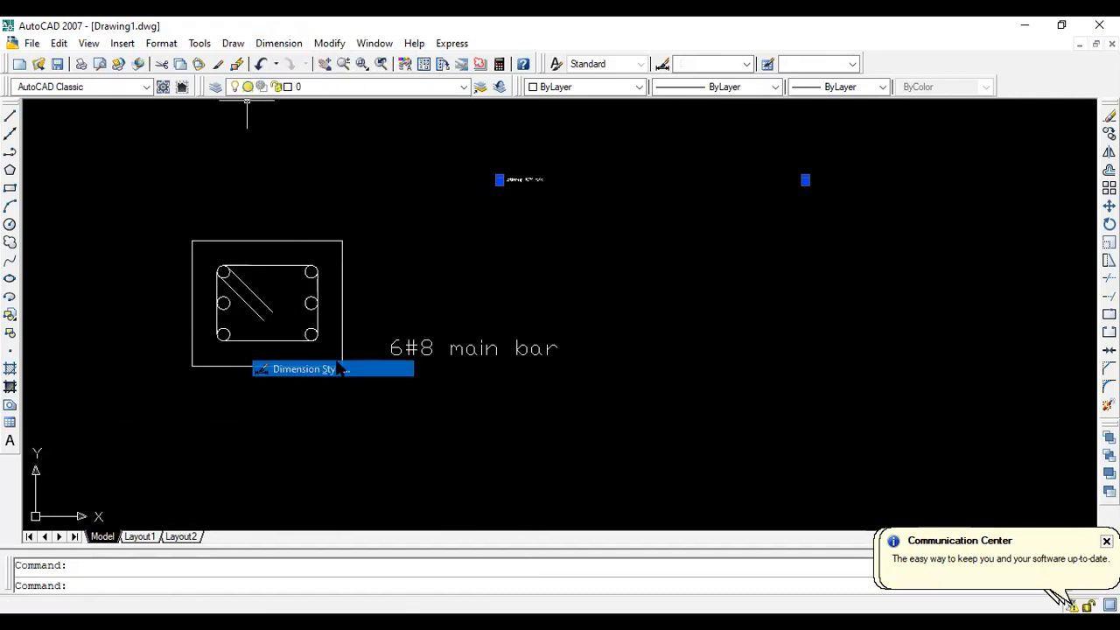
pyautogui.click(731, 287)
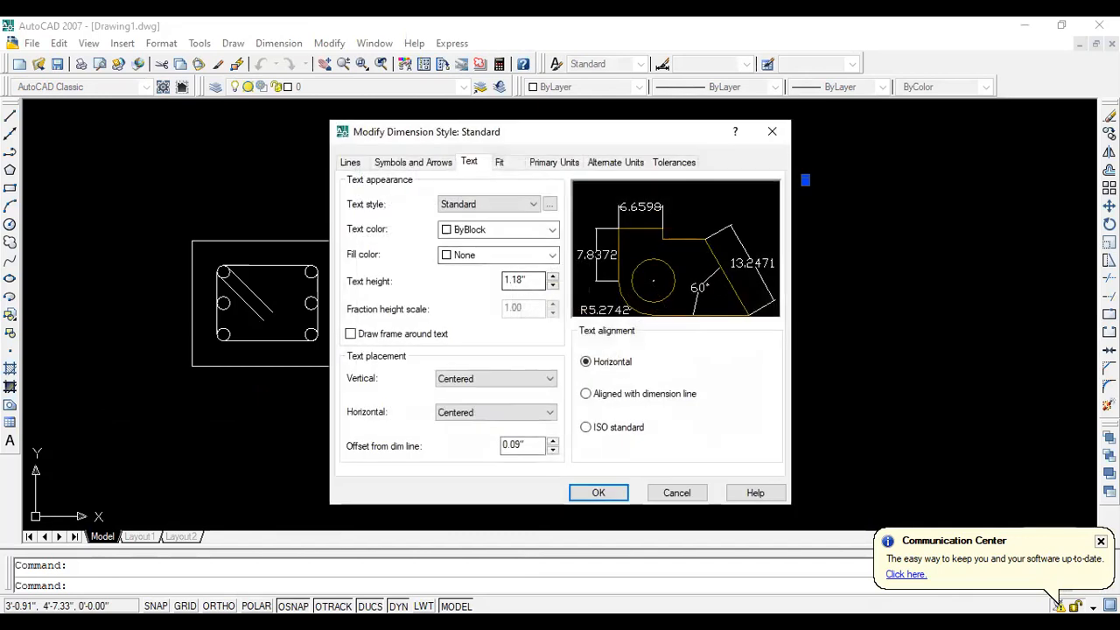
pyautogui.click(599, 493)
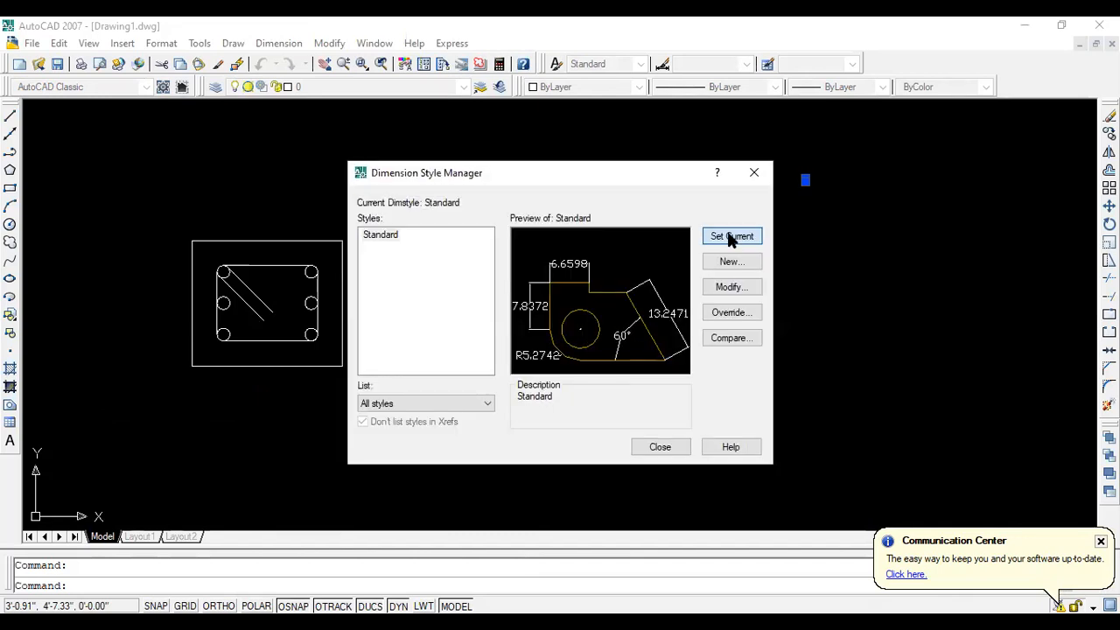
pyautogui.click(675, 445)
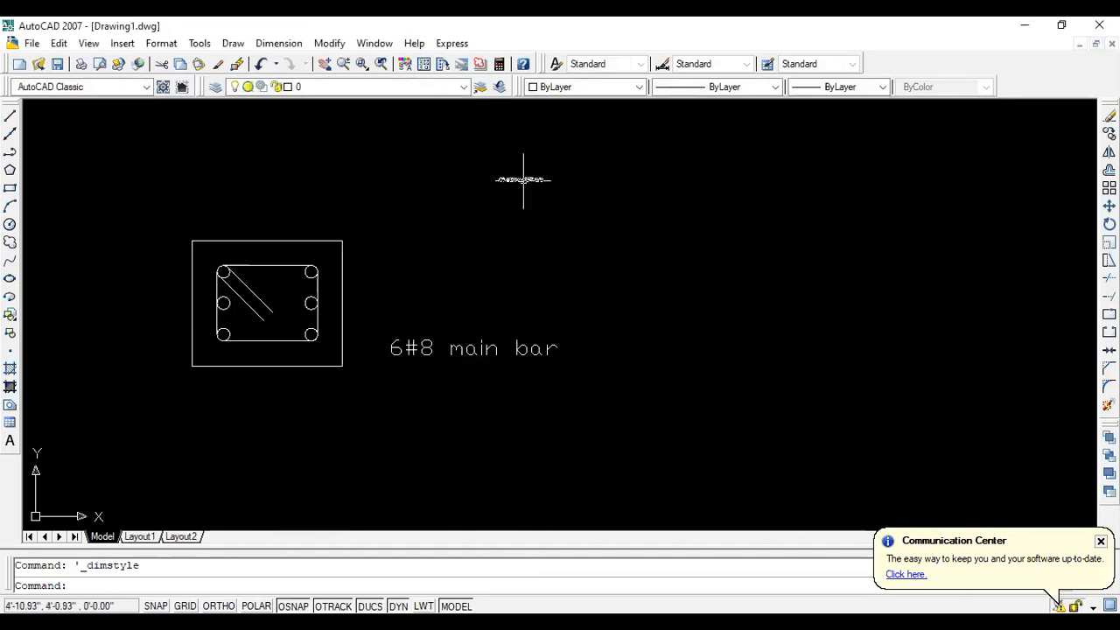
# Place a trial multiline text note reading "#444444" above the section
pyautogui.click(9, 440)
pyautogui.click(213, 170)
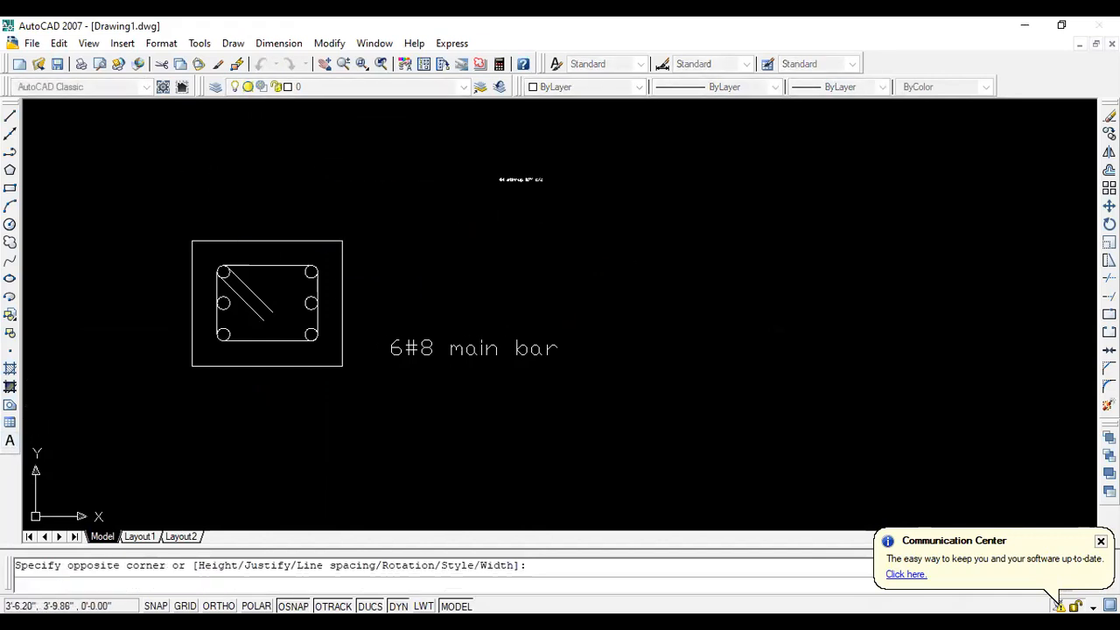
pyautogui.click(507, 314)
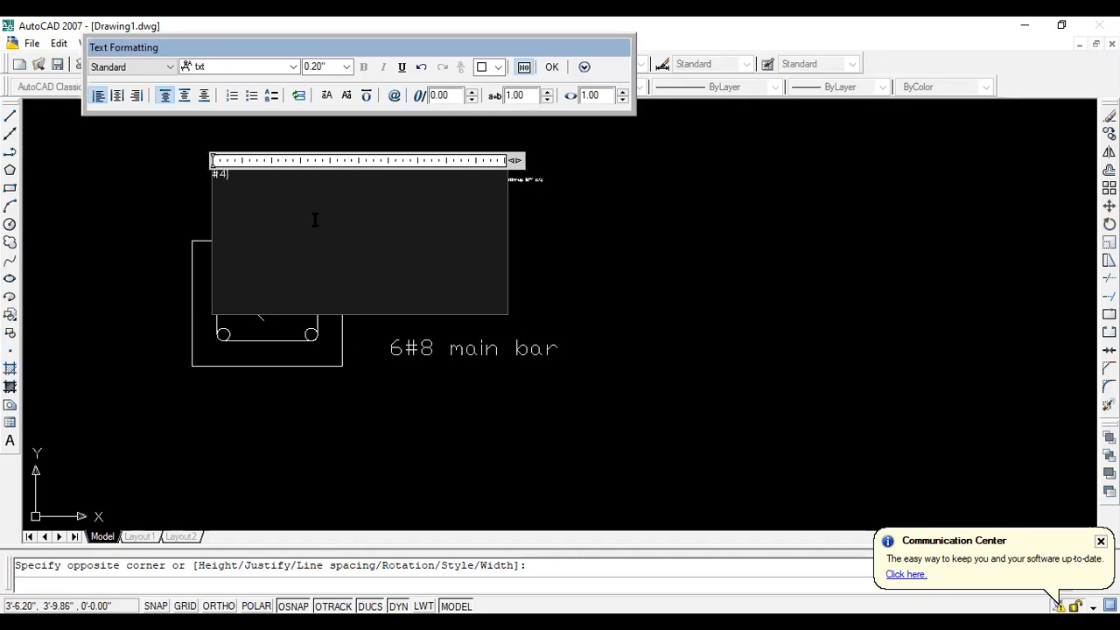
pyautogui.click(549, 68)
pyautogui.scroll(5, 177, 175)
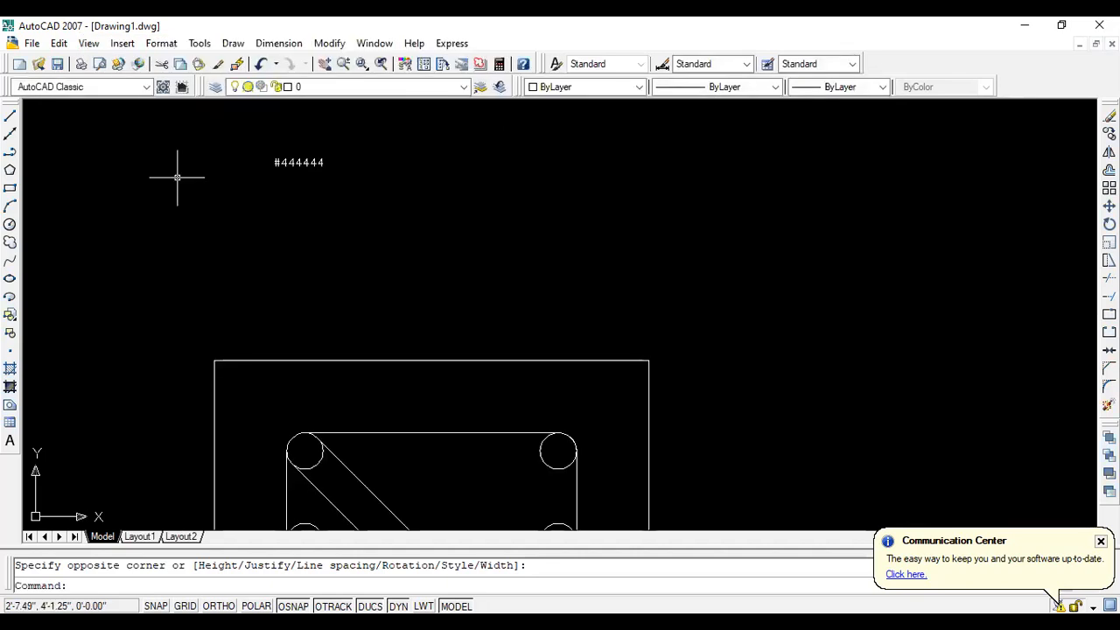
pyautogui.scroll(-8, 289, 188)
pyautogui.scroll(3, 301, 190)
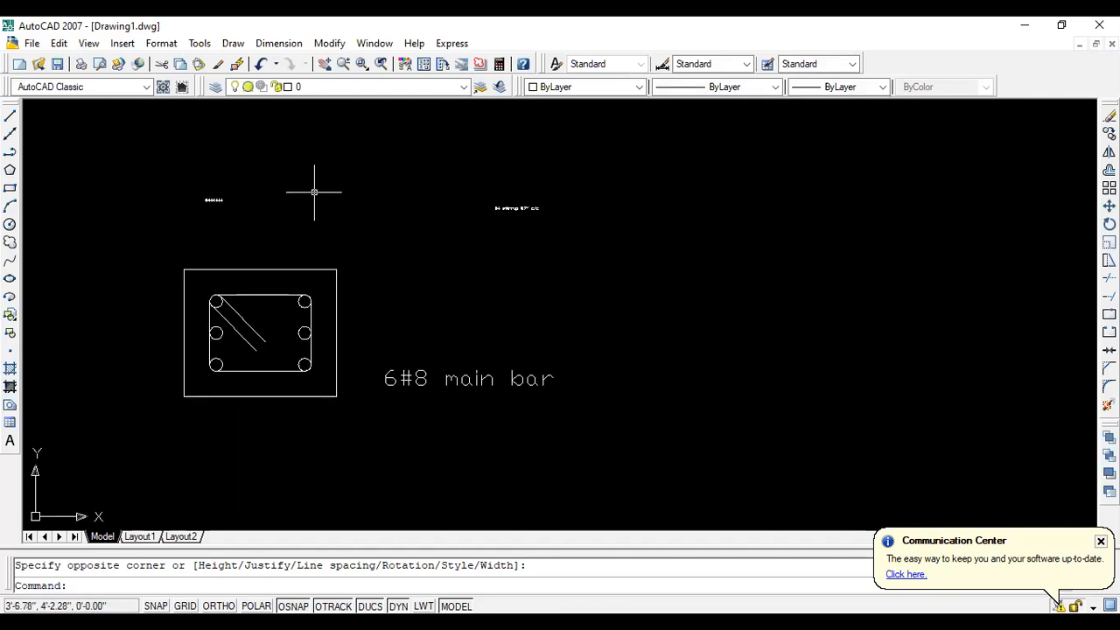
# Try a 2.20" text height on the "#4 stirrup @7'' c/c" note and settle on 1.20"
pyautogui.click(499, 210)
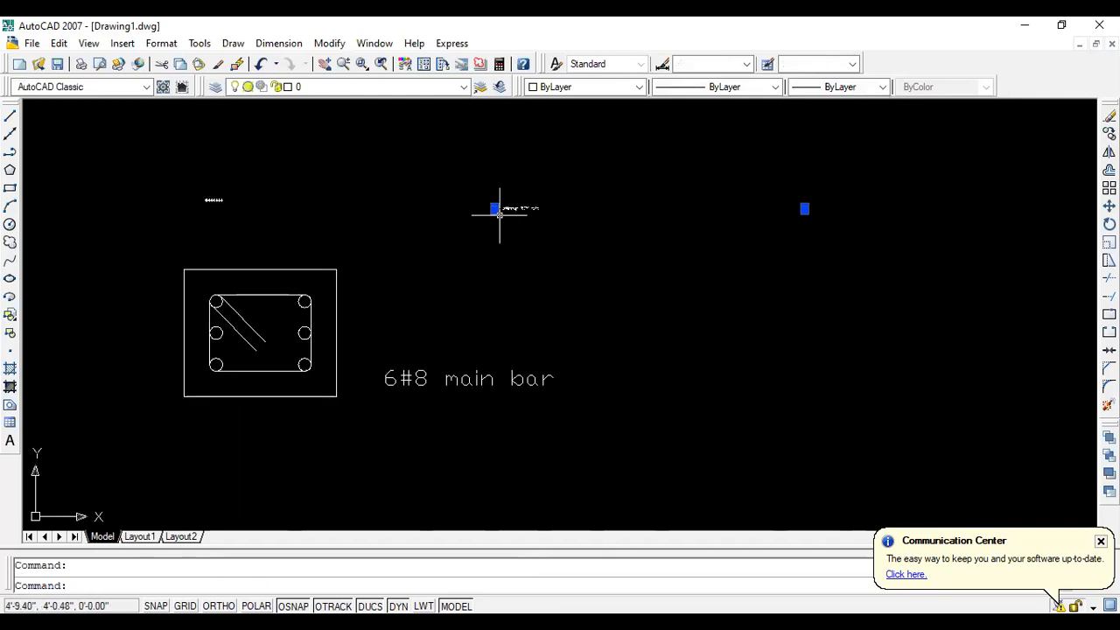
pyautogui.rightClick(495, 209)
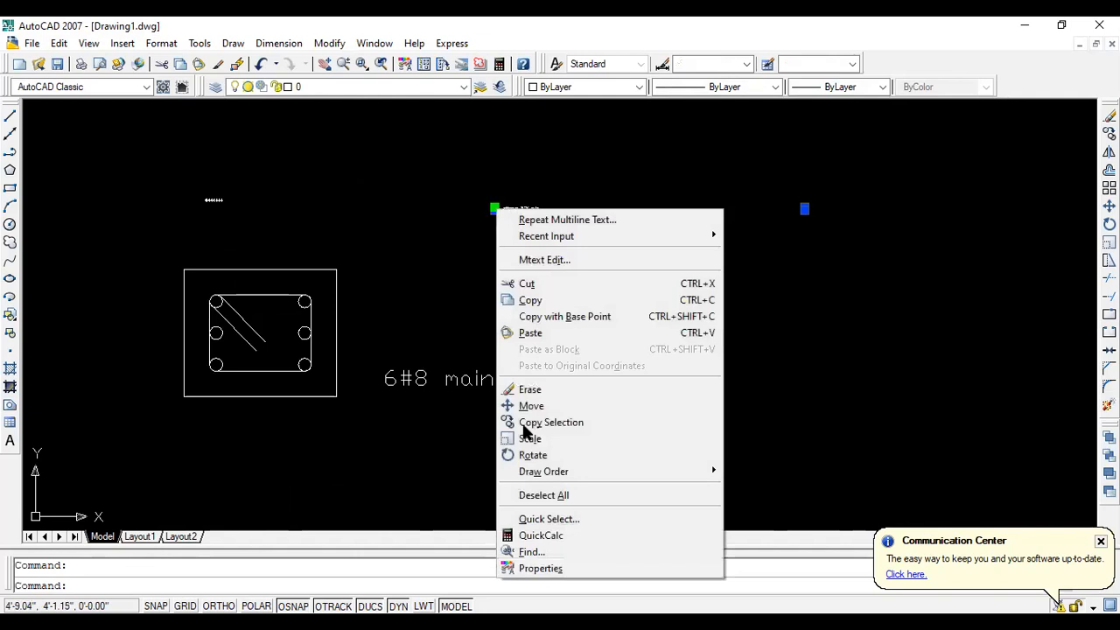
pyautogui.click(566, 573)
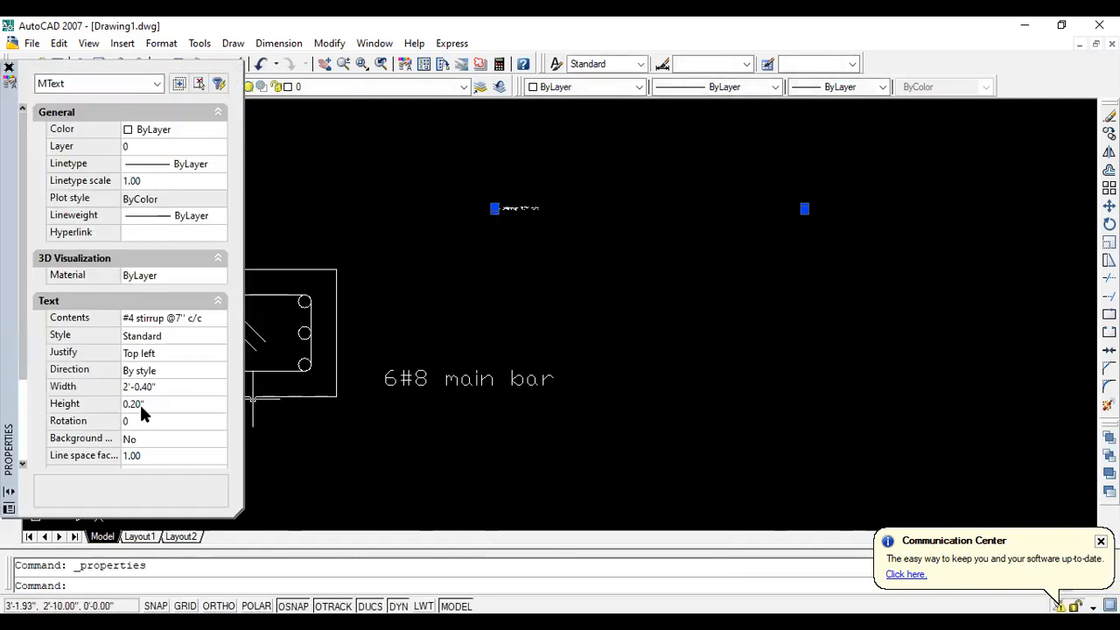
pyautogui.click(131, 404)
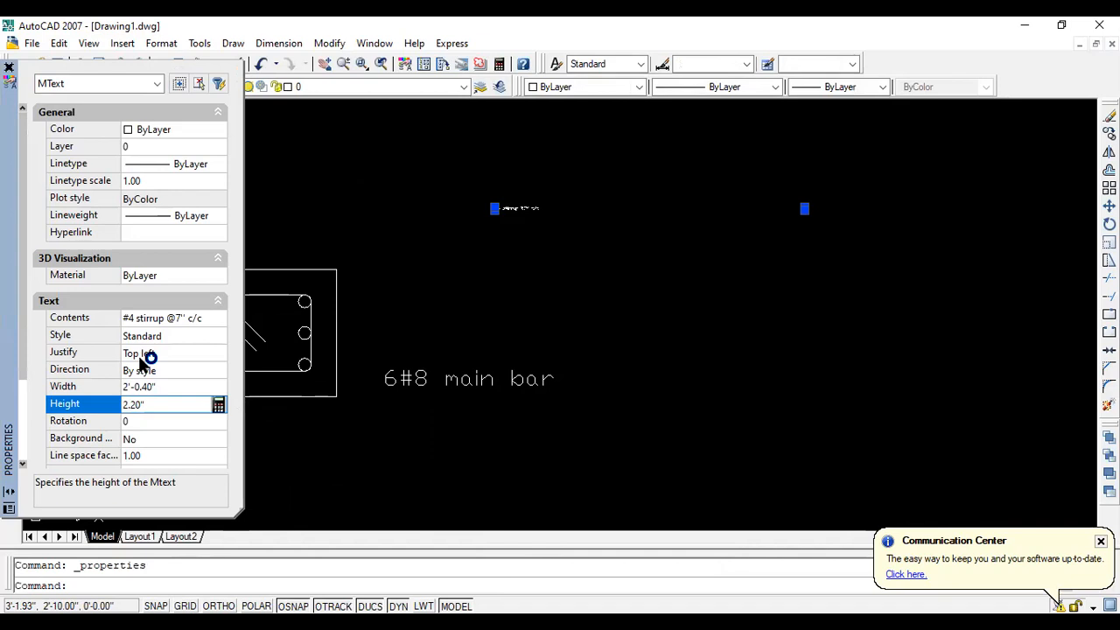
pyautogui.press('Tab')
pyautogui.click(131, 405)
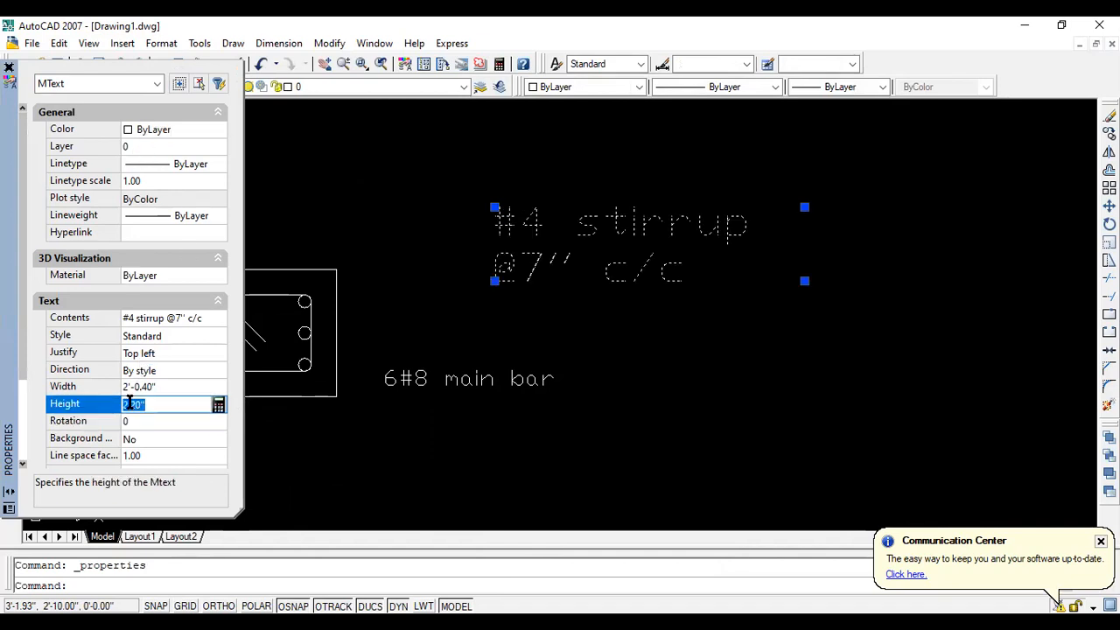
pyautogui.press('BackSpace')
pyautogui.write('1.')
pyautogui.press('Tab')
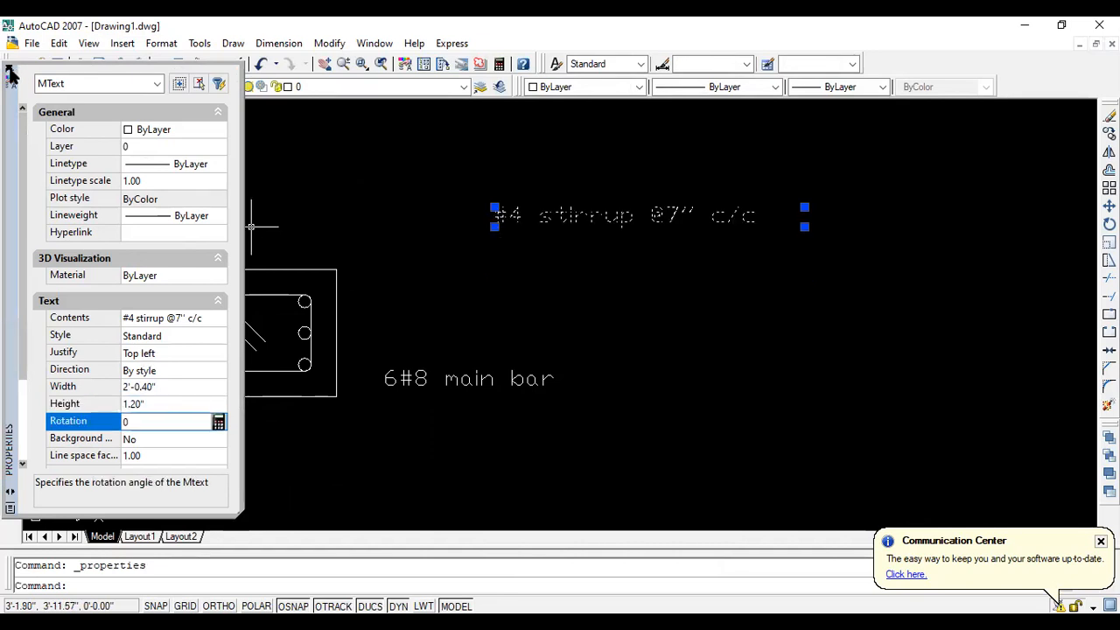
pyautogui.hotkey('ctrl', '1')
pyautogui.click(250, 250)
pyautogui.click(168, 190)
pyautogui.press('Delete')
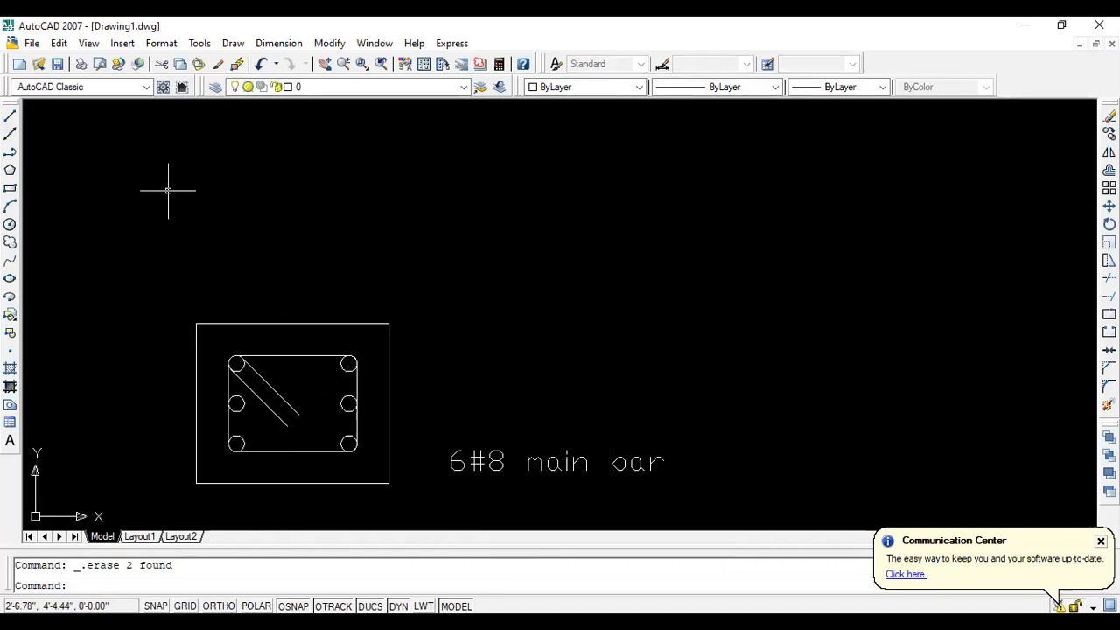
pyautogui.hotkey('ctrl', 'z')
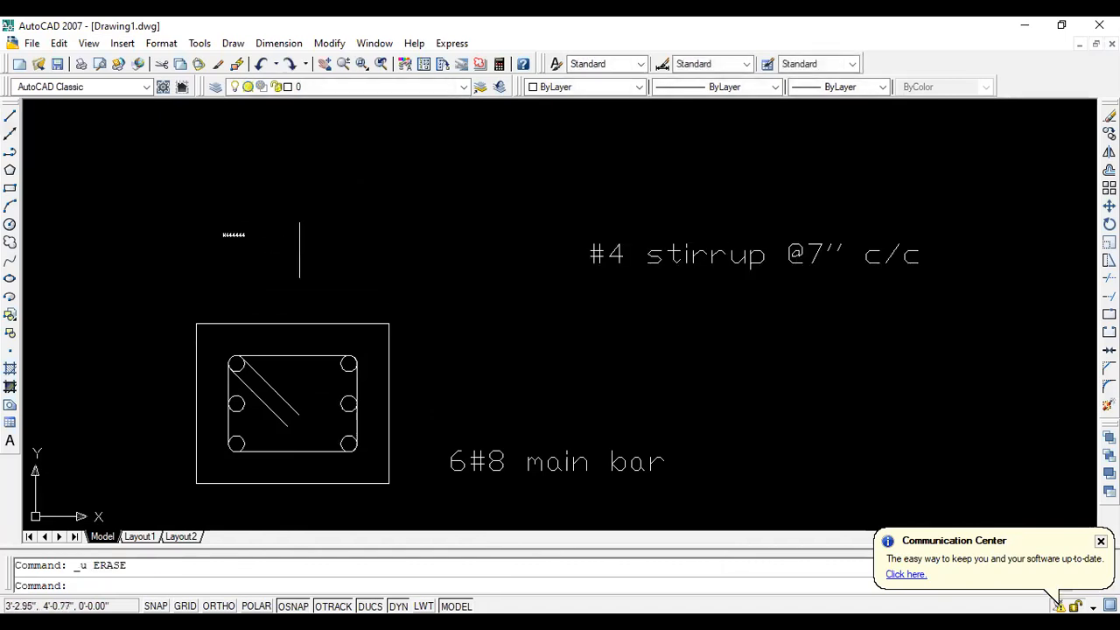
# Erase only the small trial note "#444444" above the section
pyautogui.click(259, 246)
pyautogui.click(212, 231)
pyautogui.press('Delete')
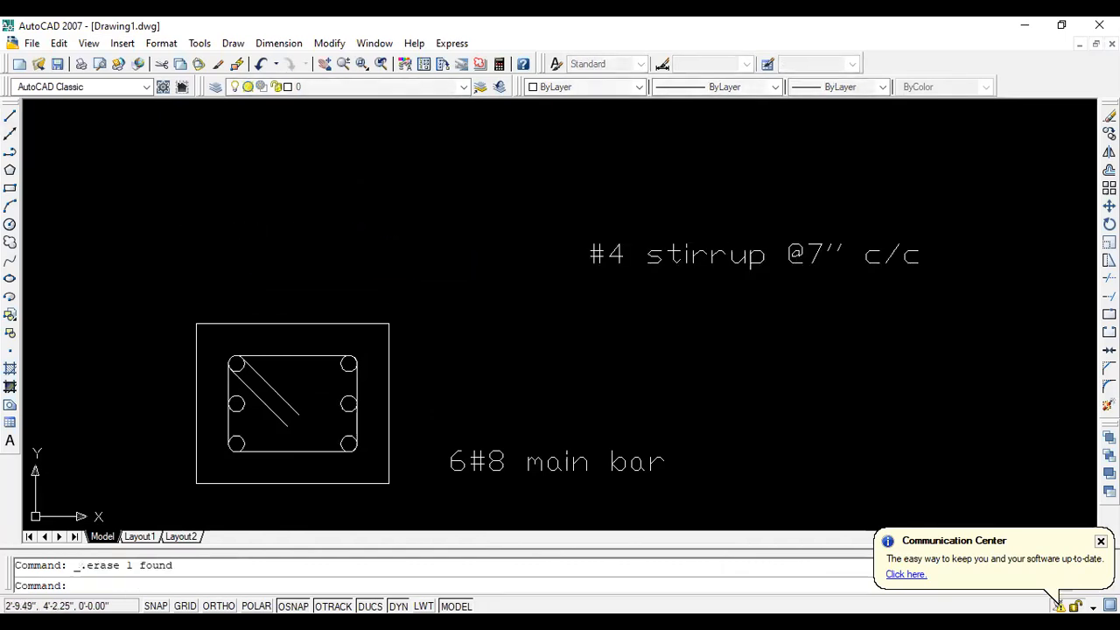
pyautogui.scroll(-4, 414, 264)
pyautogui.scroll(2, 444, 271)
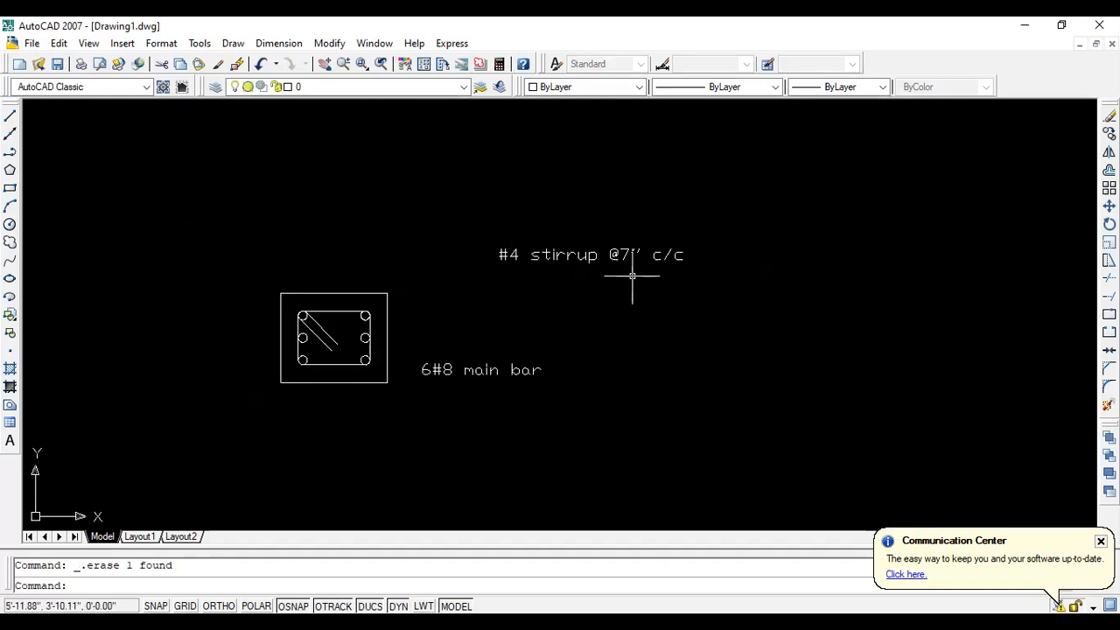
pyautogui.scroll(3, 451, 382)
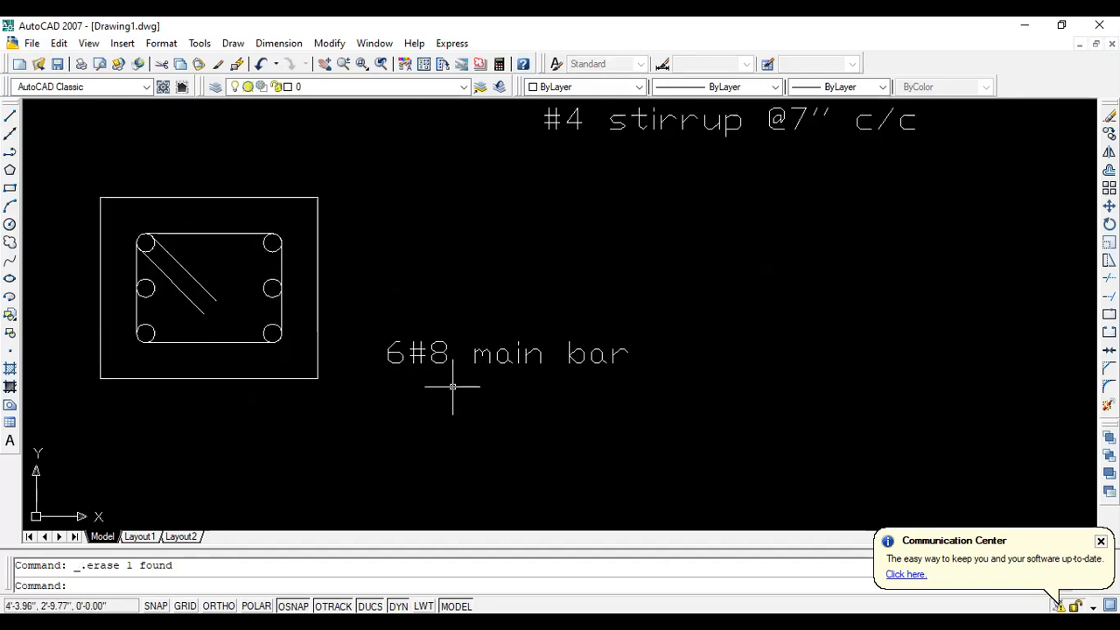
pyautogui.scroll(-2, 430, 365)
pyautogui.scroll(2, 386, 364)
pyautogui.scroll(-2, 340, 352)
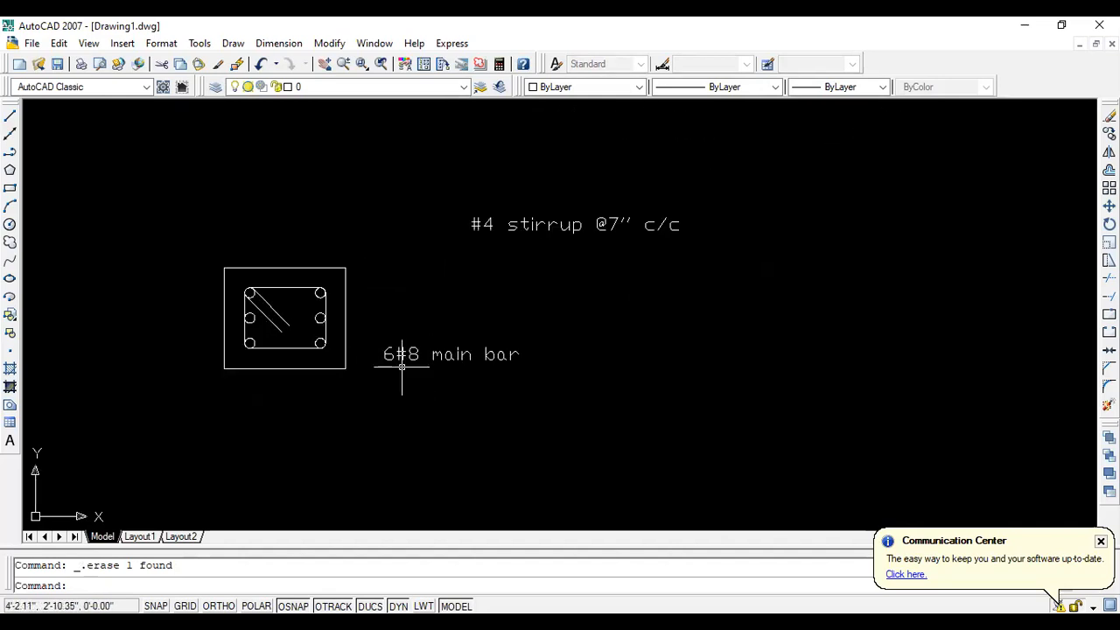
pyautogui.scroll(2, 401, 368)
pyautogui.scroll(-2, 398, 354)
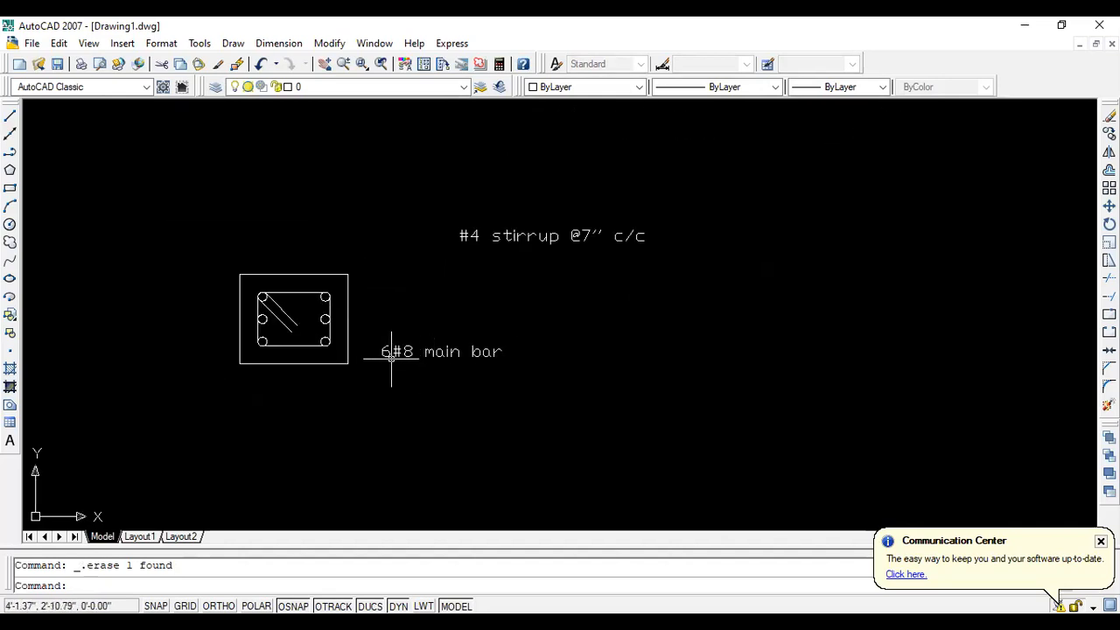
pyautogui.scroll(3, 395, 353)
pyautogui.scroll(-2, 424, 350)
pyautogui.scroll(2, 328, 311)
pyautogui.scroll(-2, 354, 274)
pyautogui.scroll(-2, 354, 274)
# Draw a horizontal leader line from the centre of the section's lower-right bar to just above the "6#8 main bar" note
pyautogui.scroll(3, 458, 312)
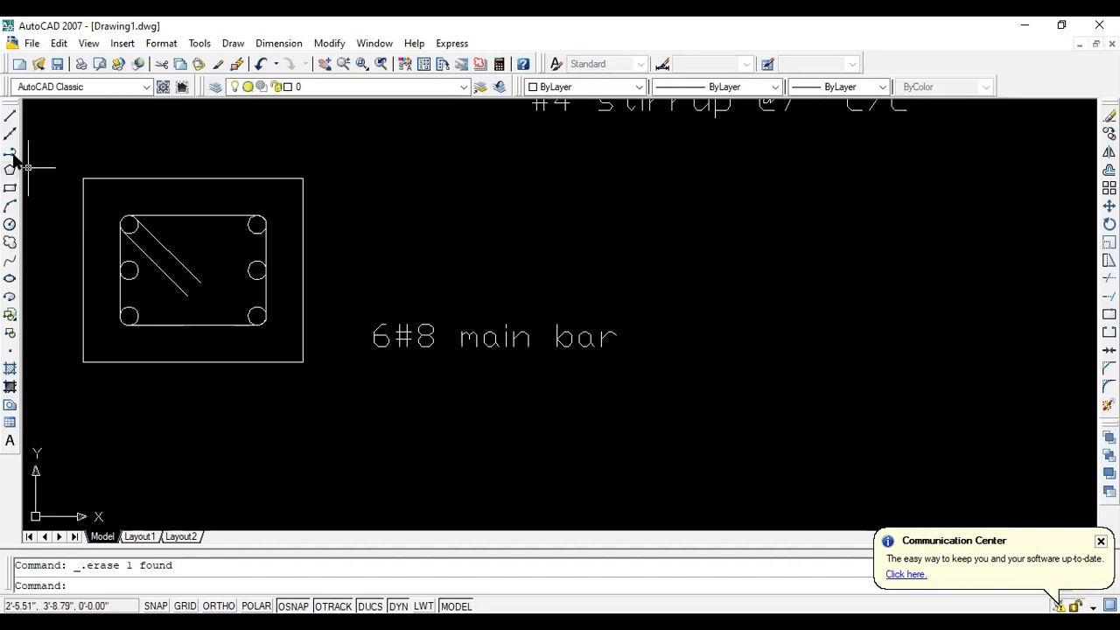
pyautogui.click(10, 116)
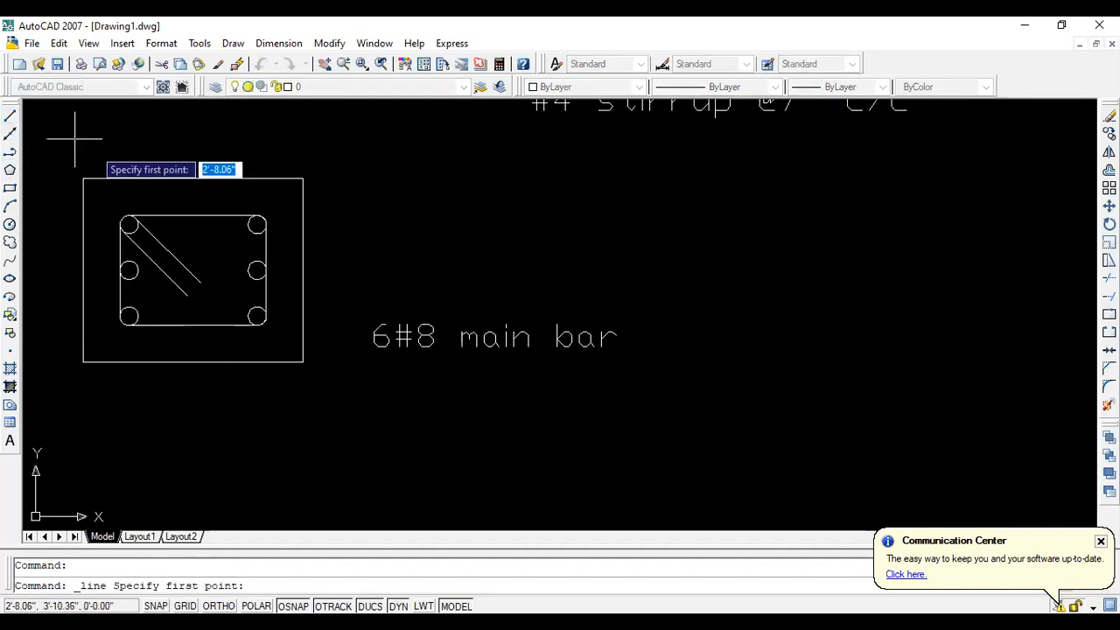
pyautogui.click(256, 317)
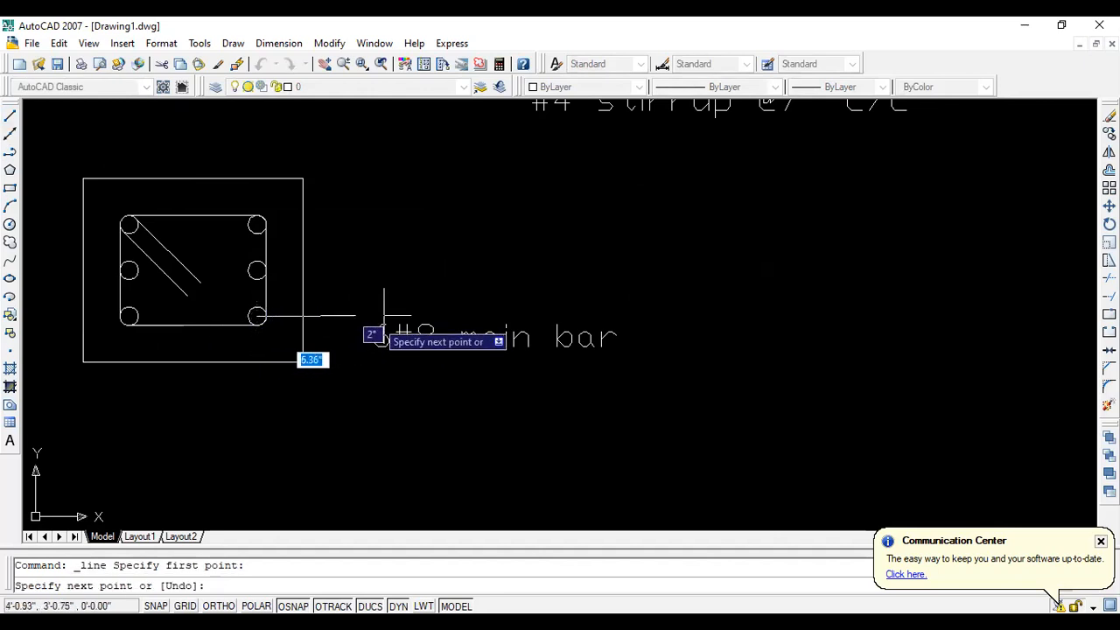
pyautogui.press('F8')
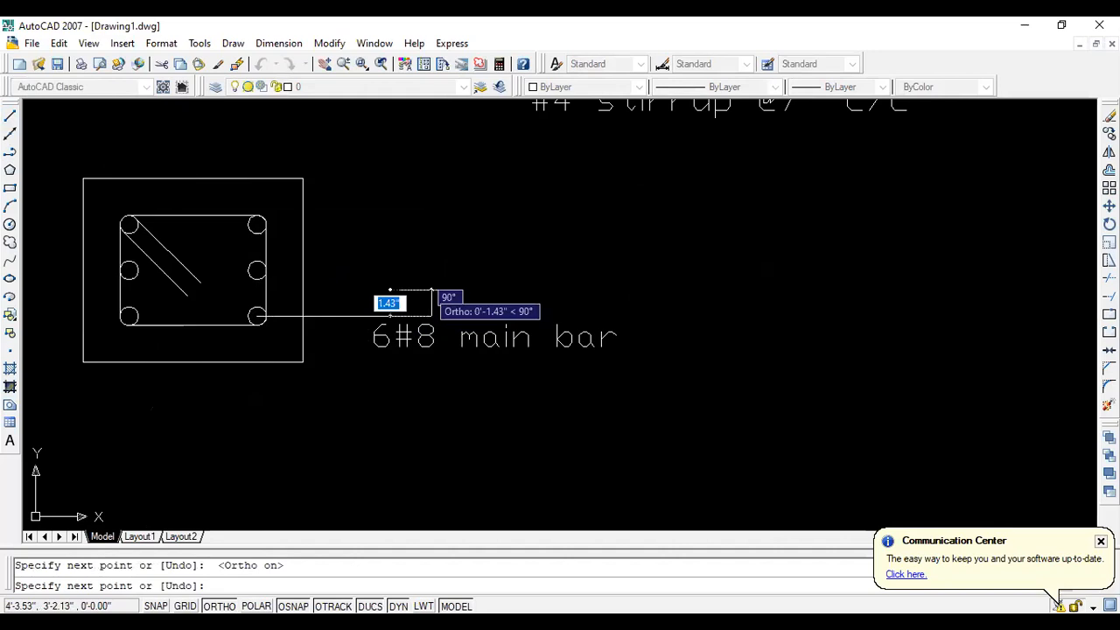
pyautogui.press('Escape')
pyautogui.press('F8')
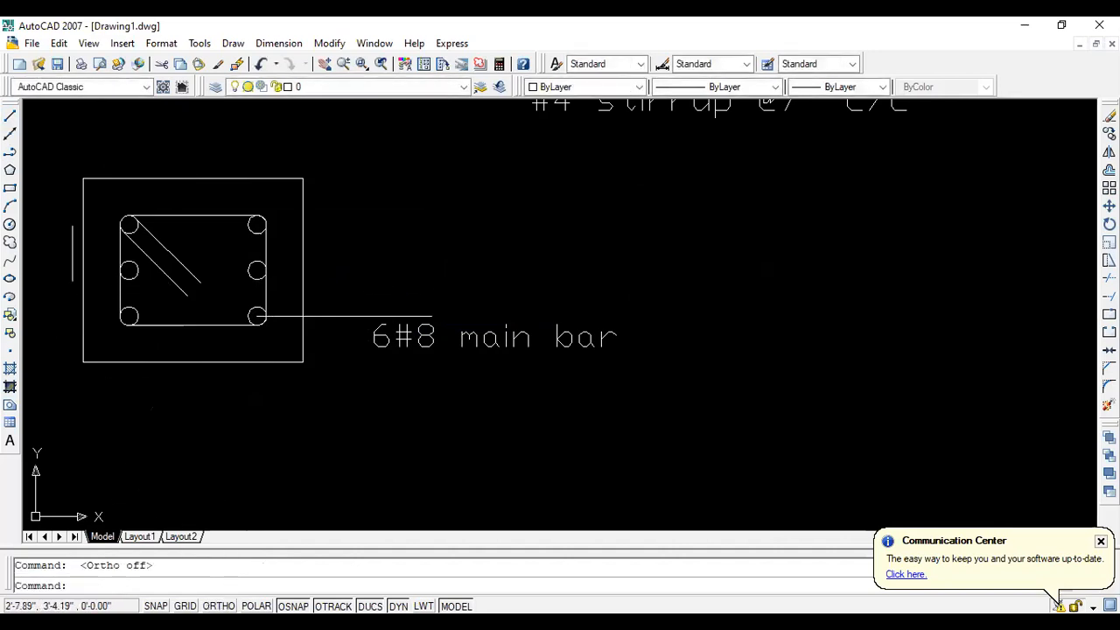
# Draw a second leader line from the centre of the upper-right bar to the outer end of the horizontal leader
pyautogui.click(10, 115)
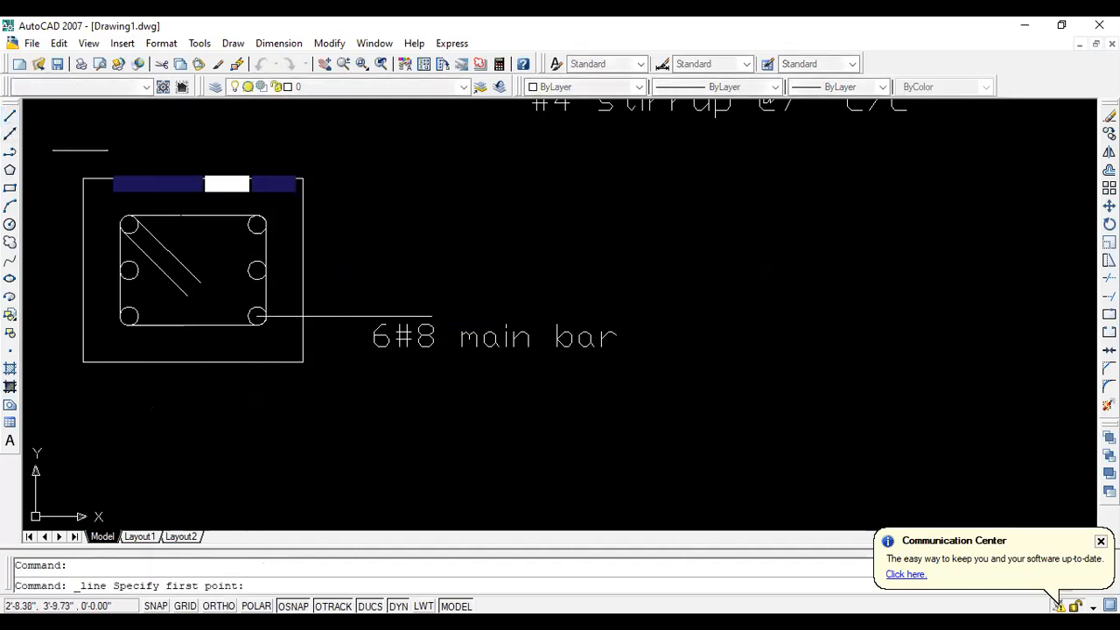
pyautogui.click(252, 224)
pyautogui.click(431, 315)
pyautogui.press('Escape')
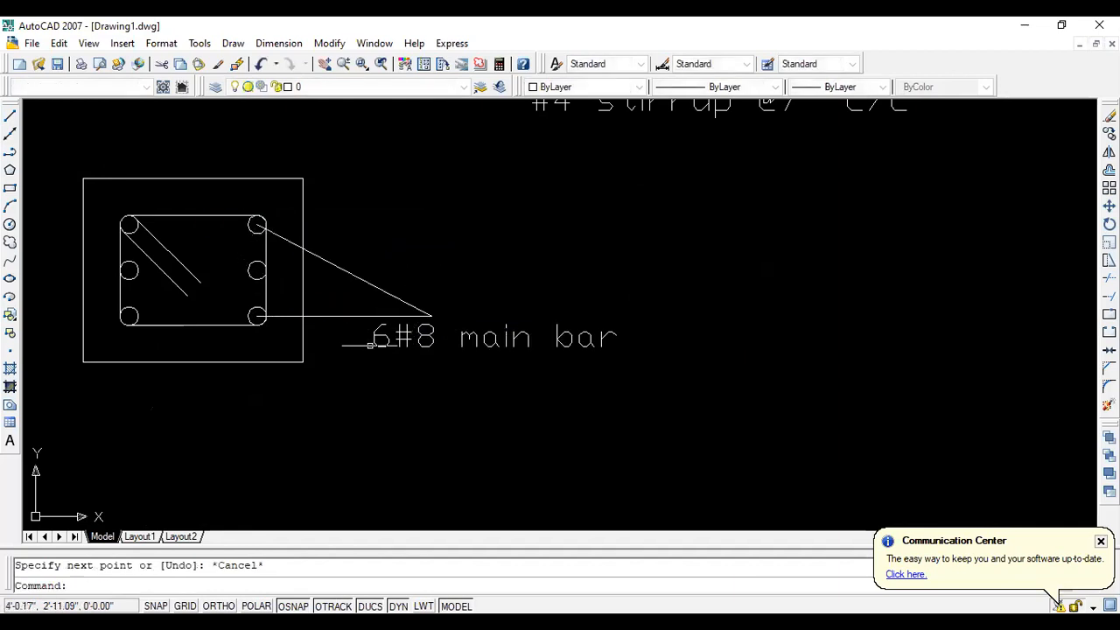
# Move the "6#8 main bar" note beside the outer end of the two bar leader lines and reduce its text box height
pyautogui.click(371, 331)
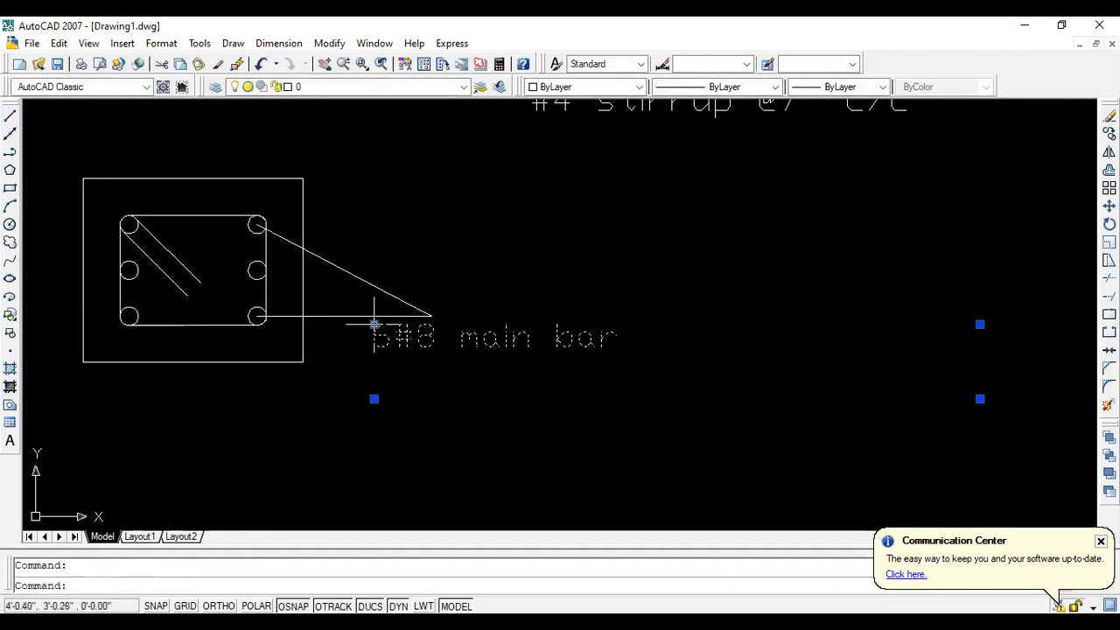
pyautogui.click(374, 324)
pyautogui.click(465, 324)
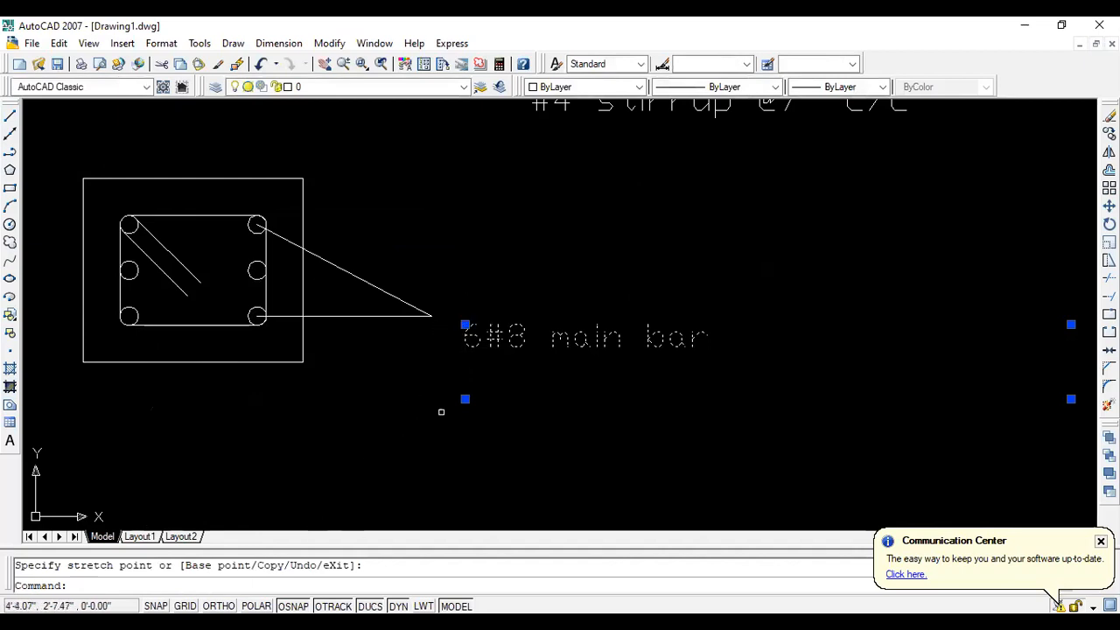
pyautogui.click(464, 398)
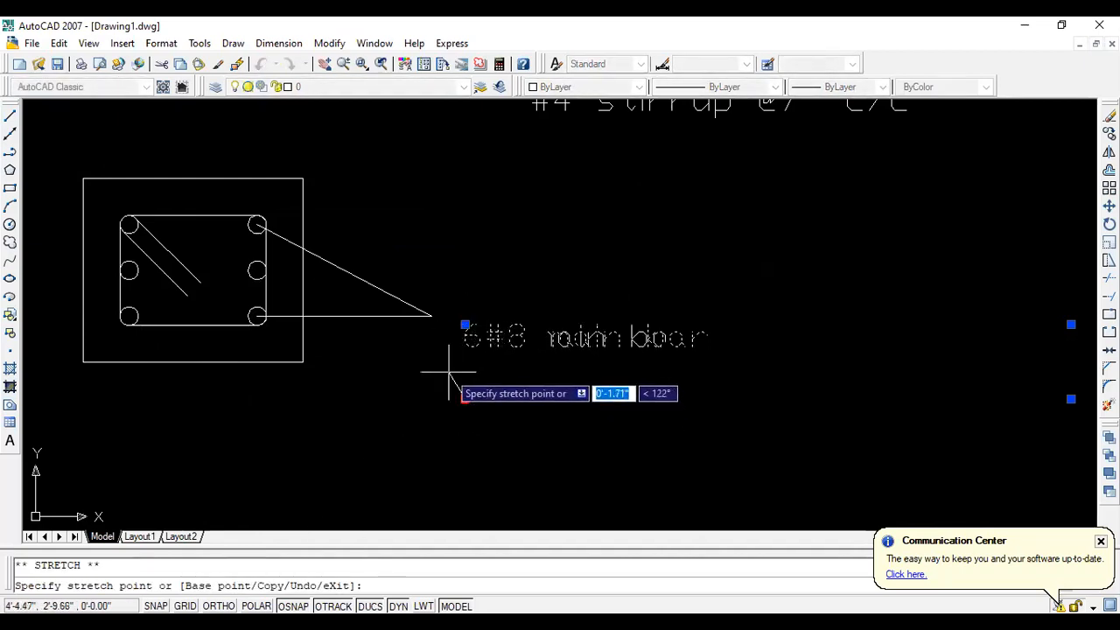
pyautogui.click(439, 367)
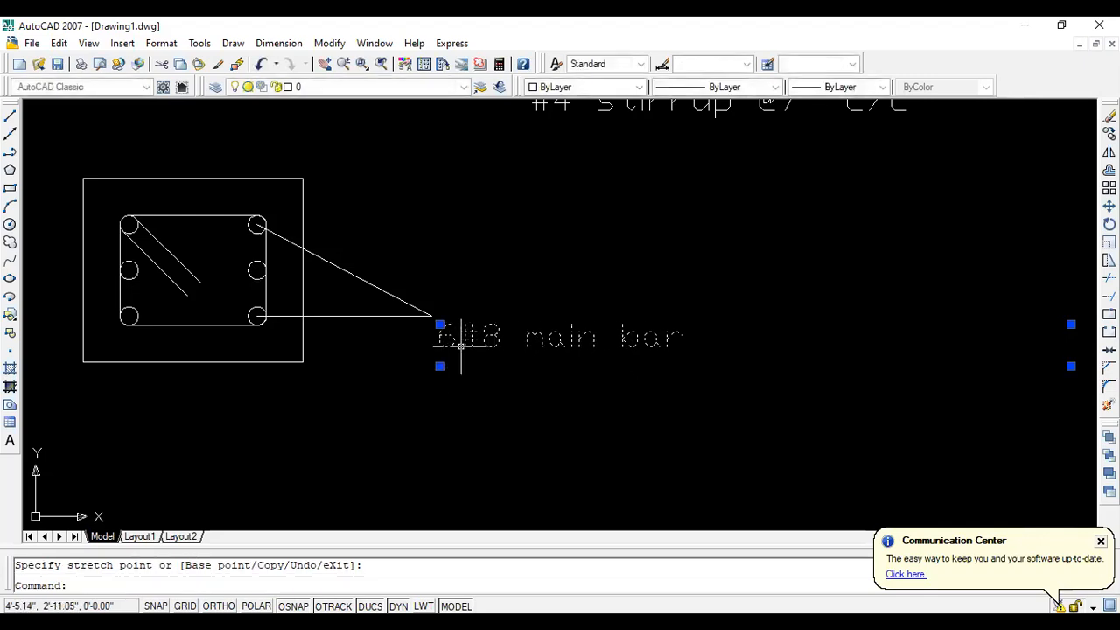
pyautogui.click(442, 322)
pyautogui.click(439, 313)
pyautogui.press('Escape')
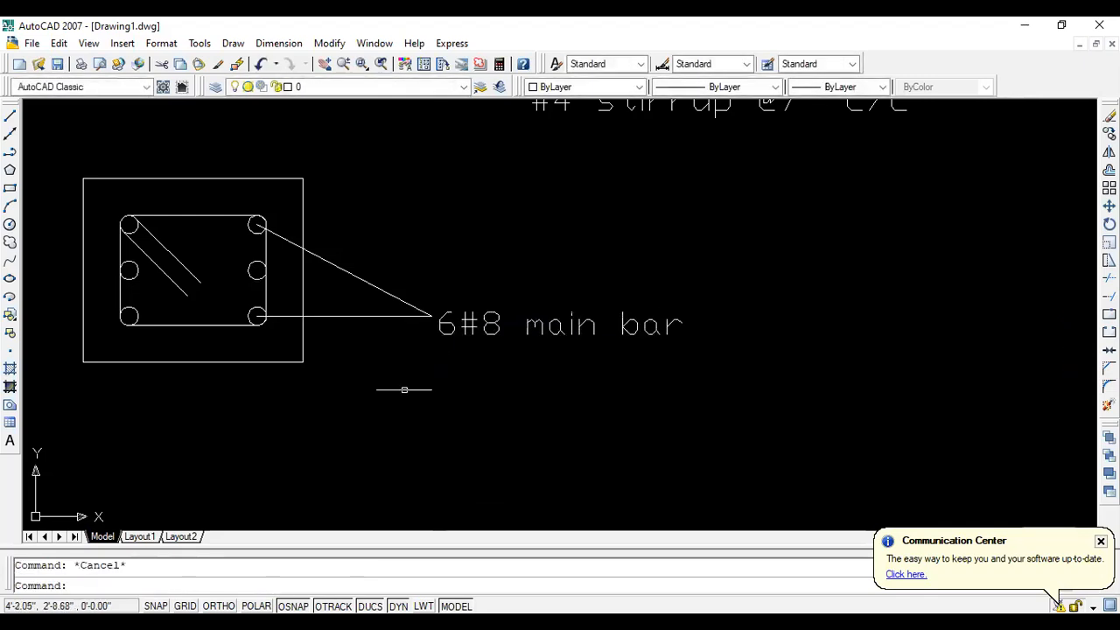
# Move the "#4 stirrup @7'' c/c" note horizontally so that it sits above the section
pyautogui.scroll(-4, 459, 438)
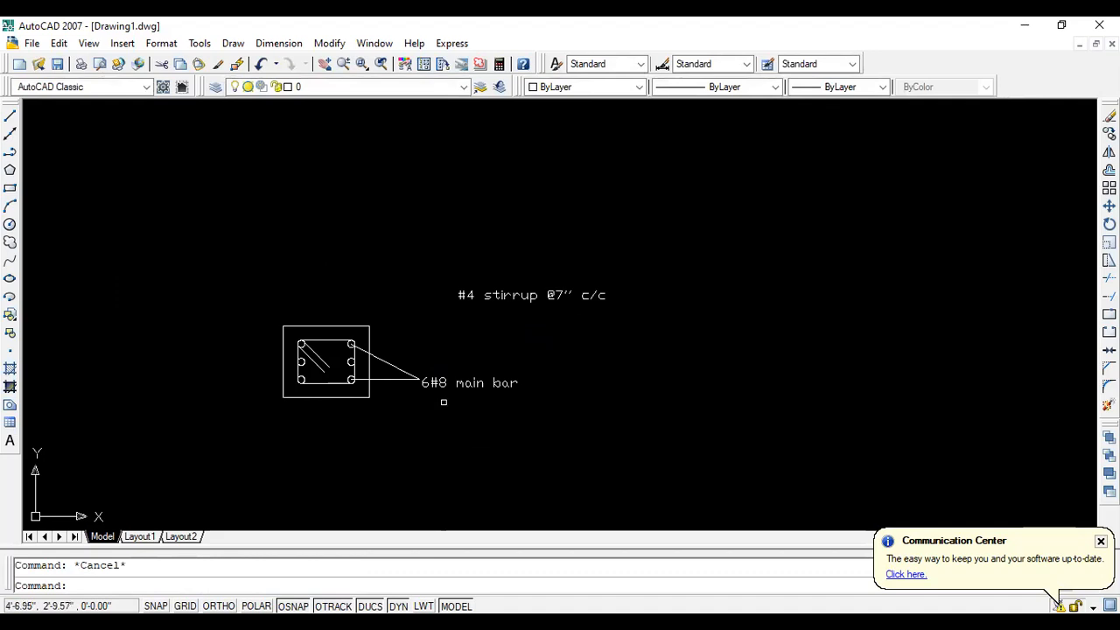
pyautogui.scroll(3, 416, 316)
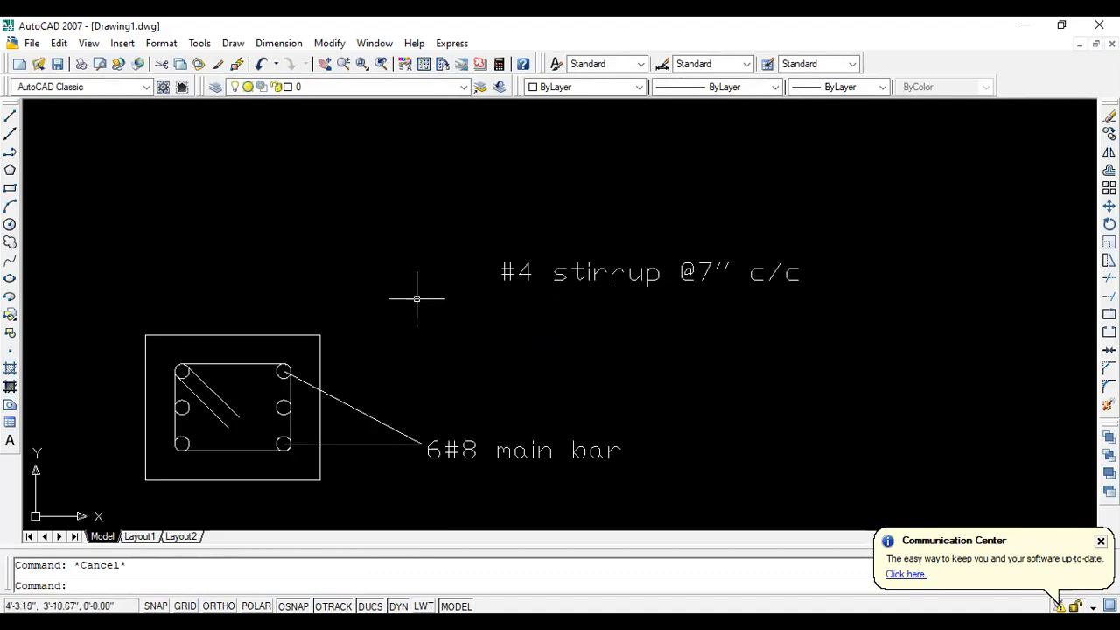
pyautogui.click(564, 276)
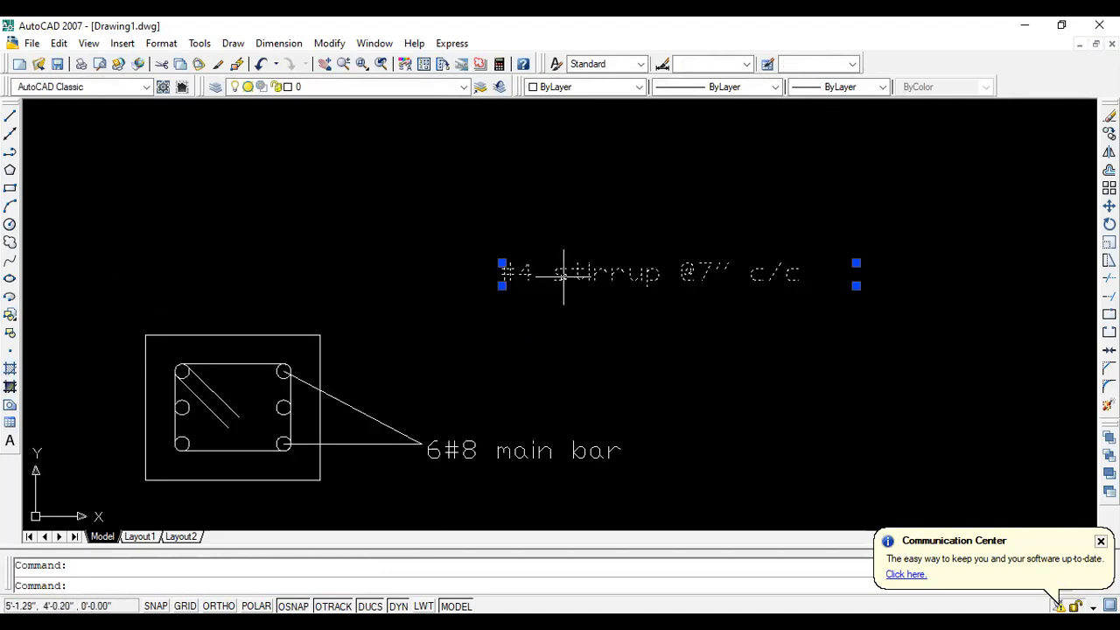
pyautogui.click(501, 284)
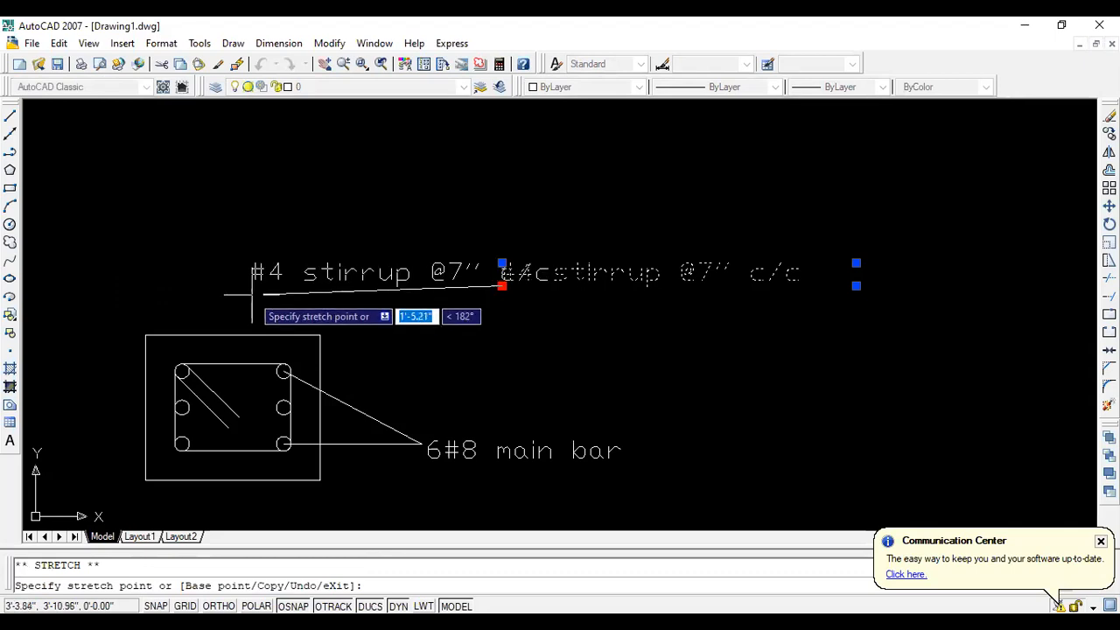
pyautogui.click(252, 295)
pyautogui.press('Escape')
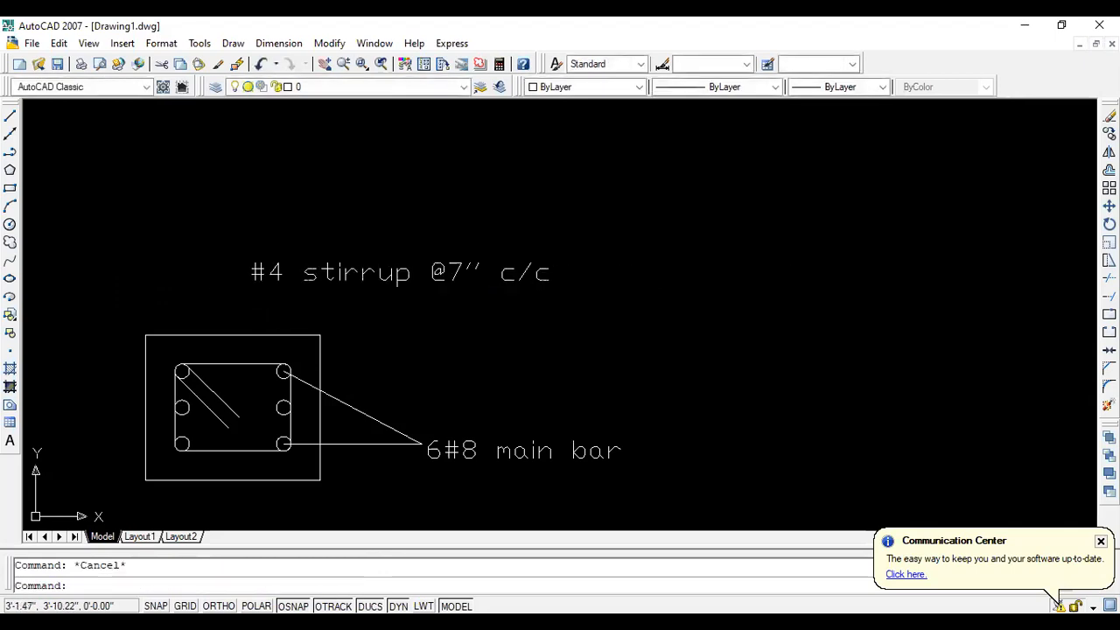
# Draw a slanted leader line from the stirrup's top edge up to just below the "#4 stirrup @7'' c/c" note
pyautogui.click(12, 115)
pyautogui.click(248, 361)
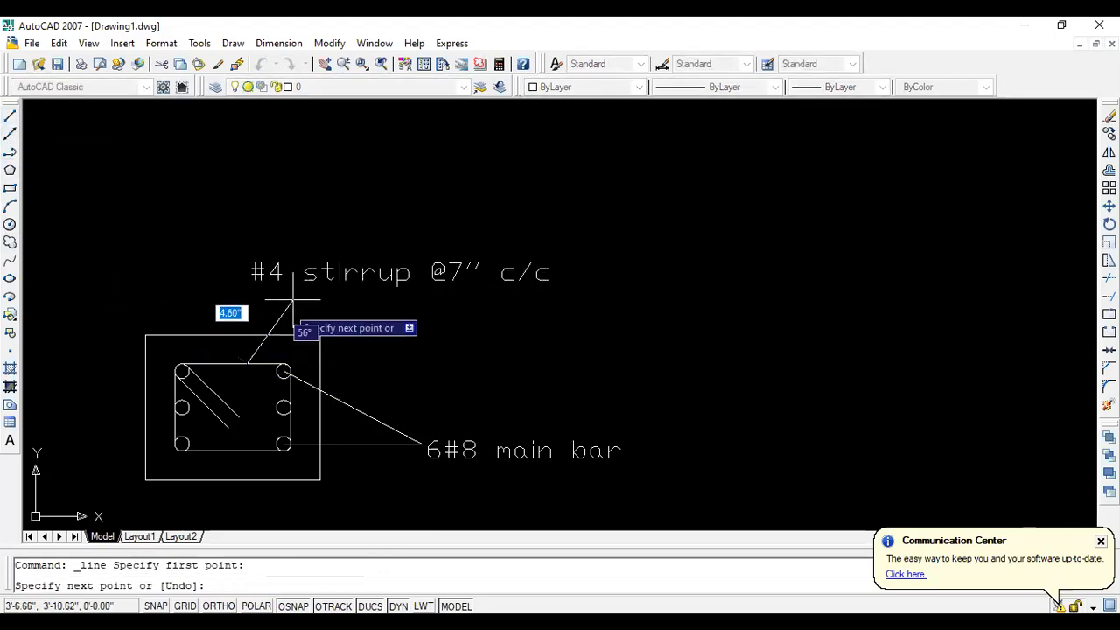
pyautogui.click(299, 293)
pyautogui.press('Escape')
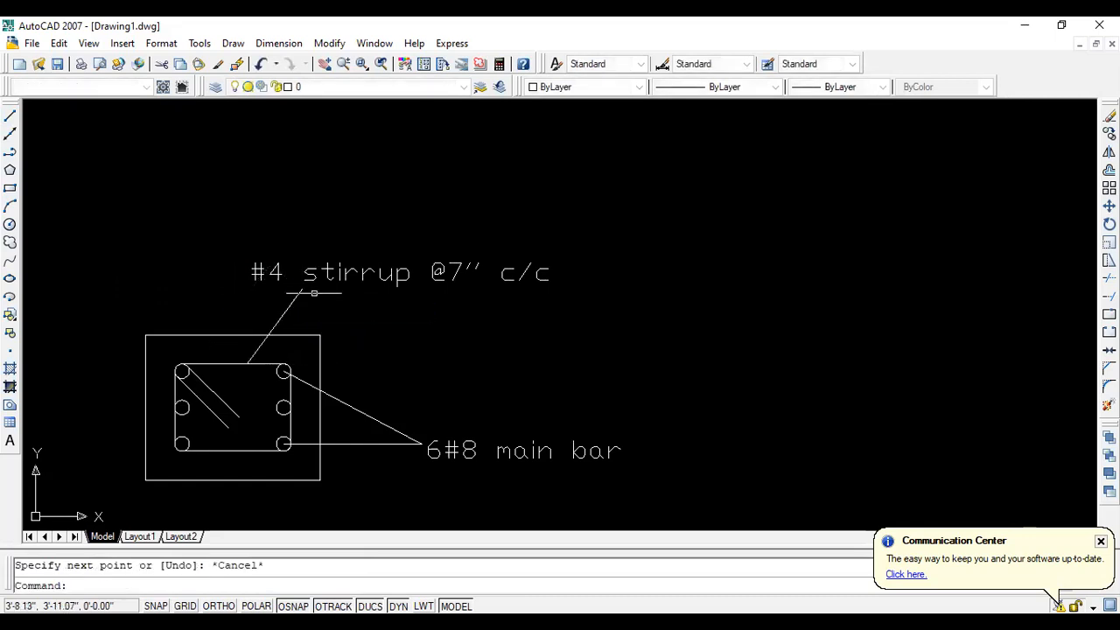
# Write the section size note "12''x10''" as multiline text with 2.20" height below the section
pyautogui.scroll(-2, 482, 337)
pyautogui.scroll(3, 320, 296)
pyautogui.scroll(-1, 388, 292)
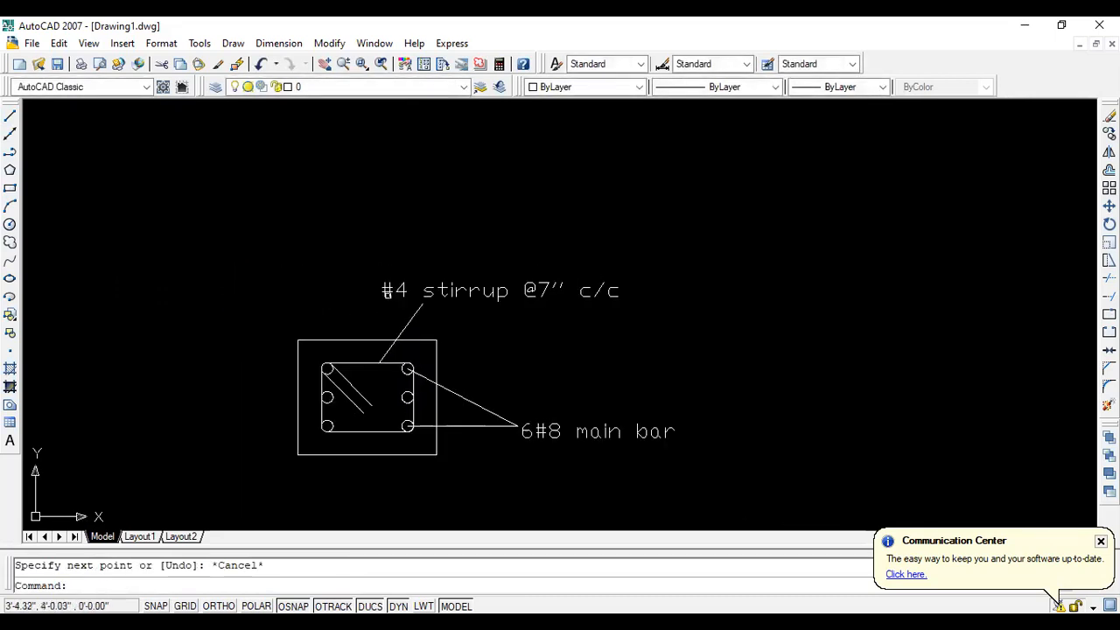
pyautogui.scroll(-2, 290, 313)
pyautogui.scroll(2, 332, 430)
pyautogui.scroll(-1, 325, 419)
pyautogui.scroll(3, 315, 403)
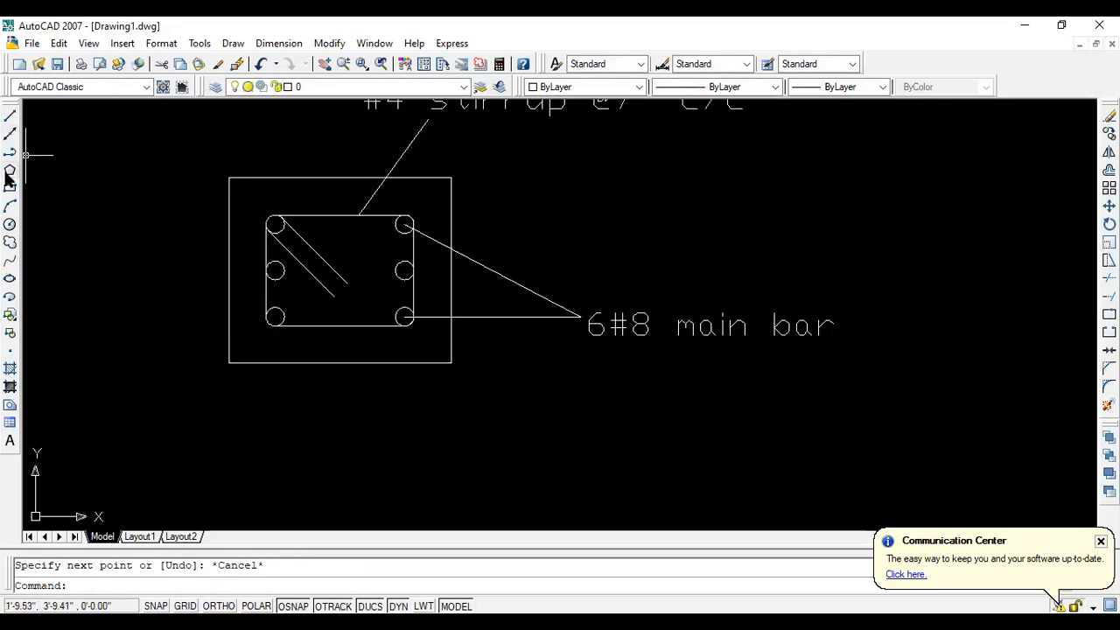
pyautogui.click(10, 440)
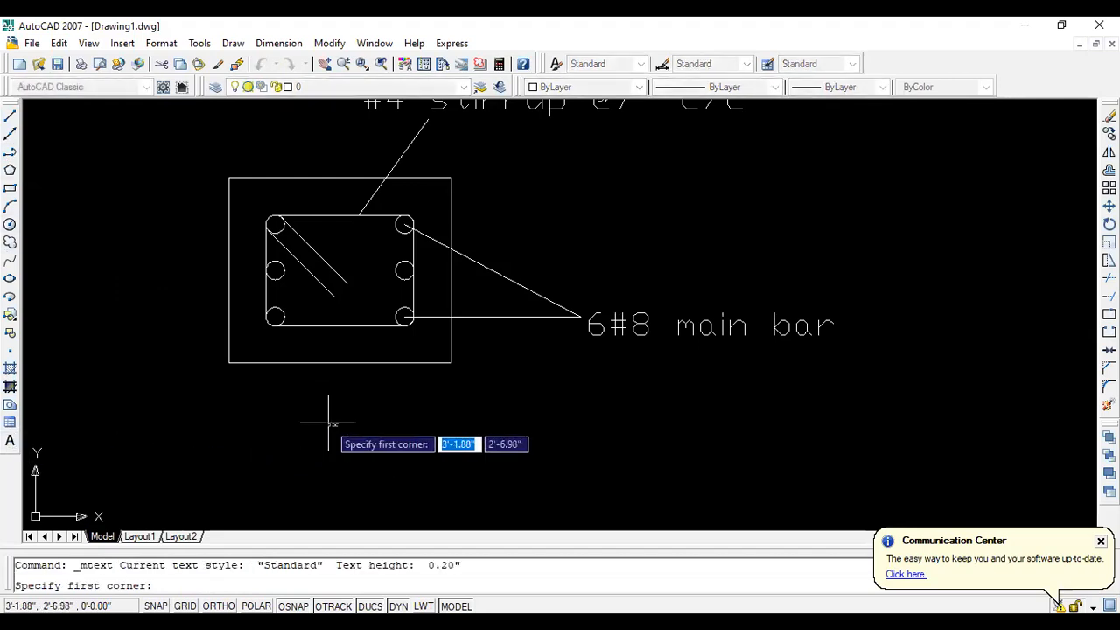
pyautogui.click(267, 392)
pyautogui.click(417, 468)
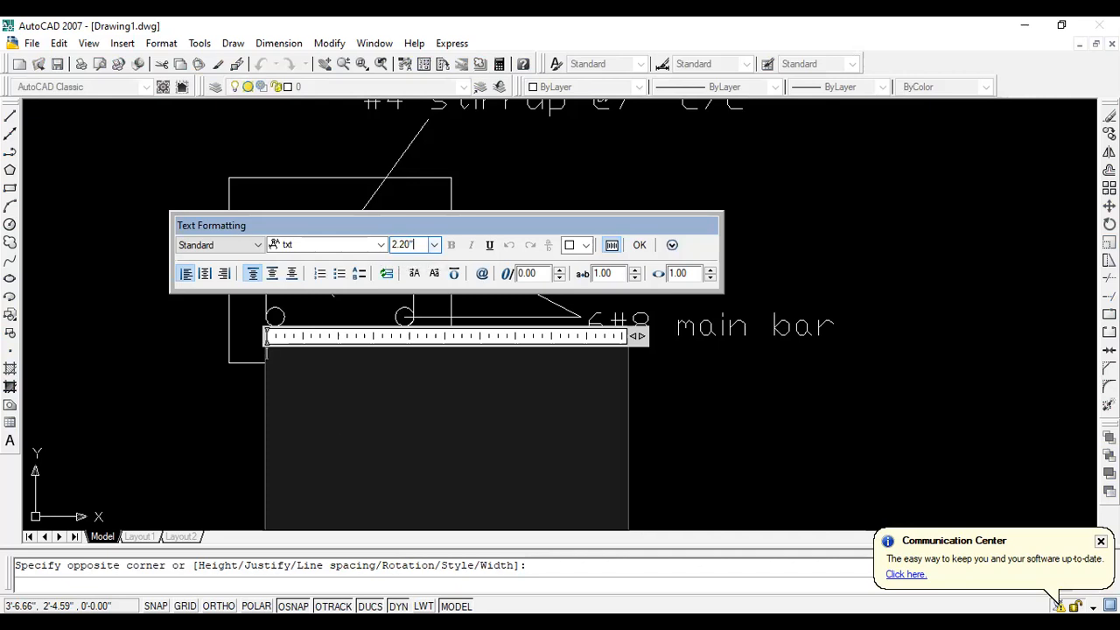
pyautogui.write('12')
pyautogui.click(315, 392)
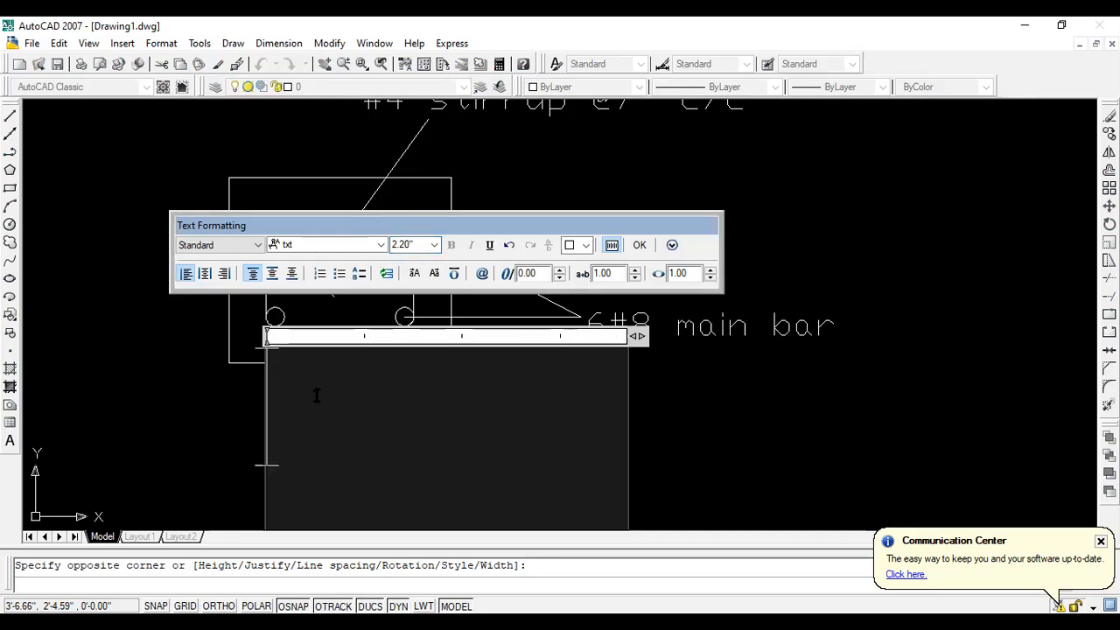
pyautogui.write('12')
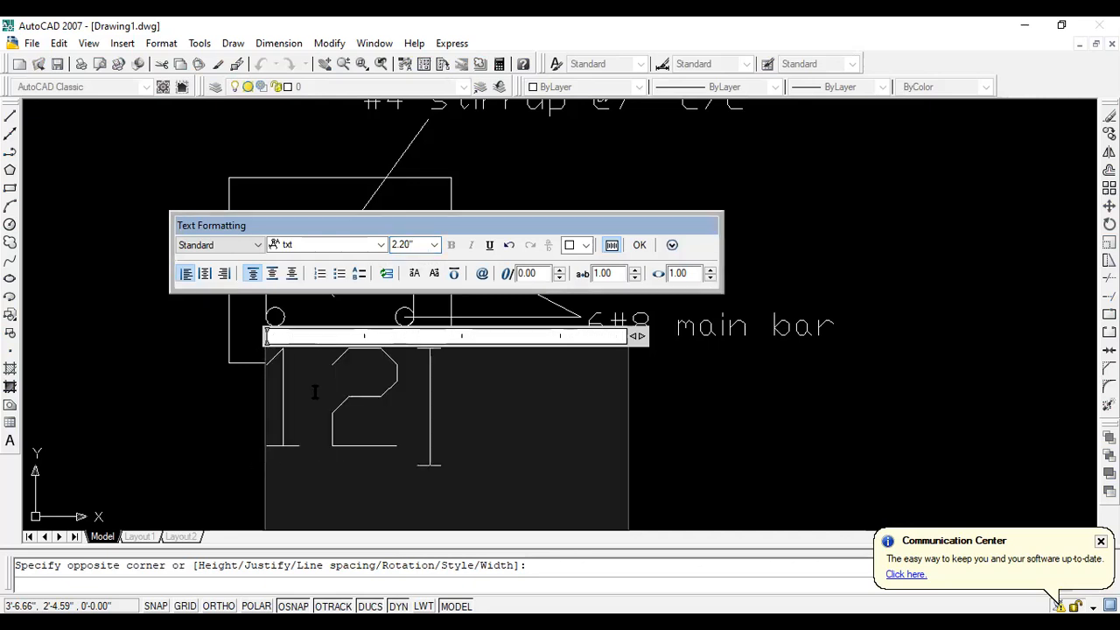
pyautogui.write('" x10')
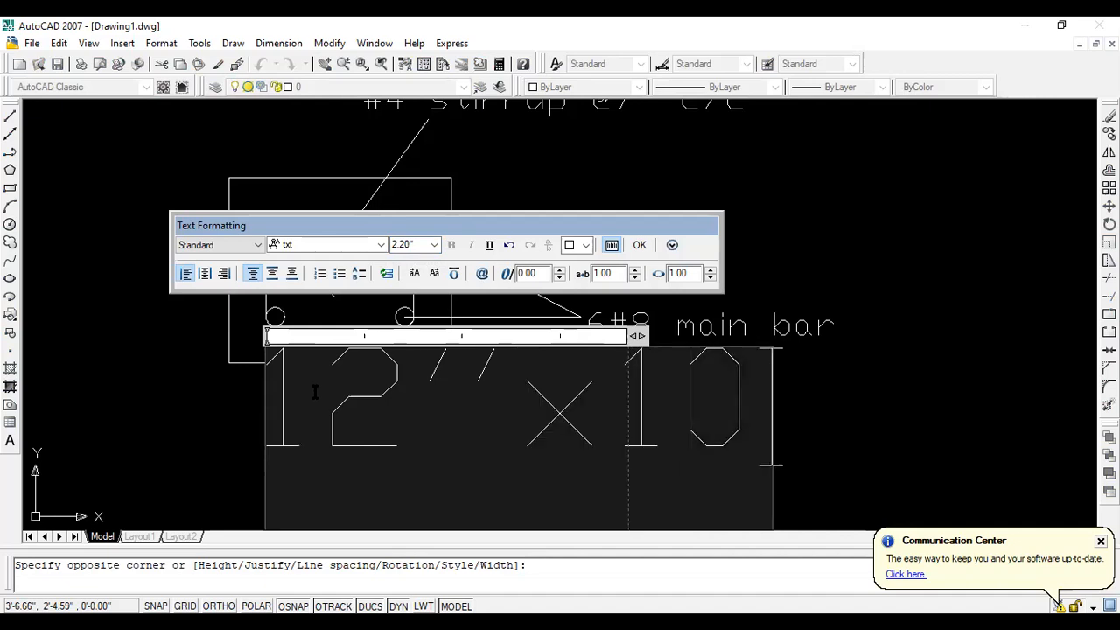
pyautogui.write("''")
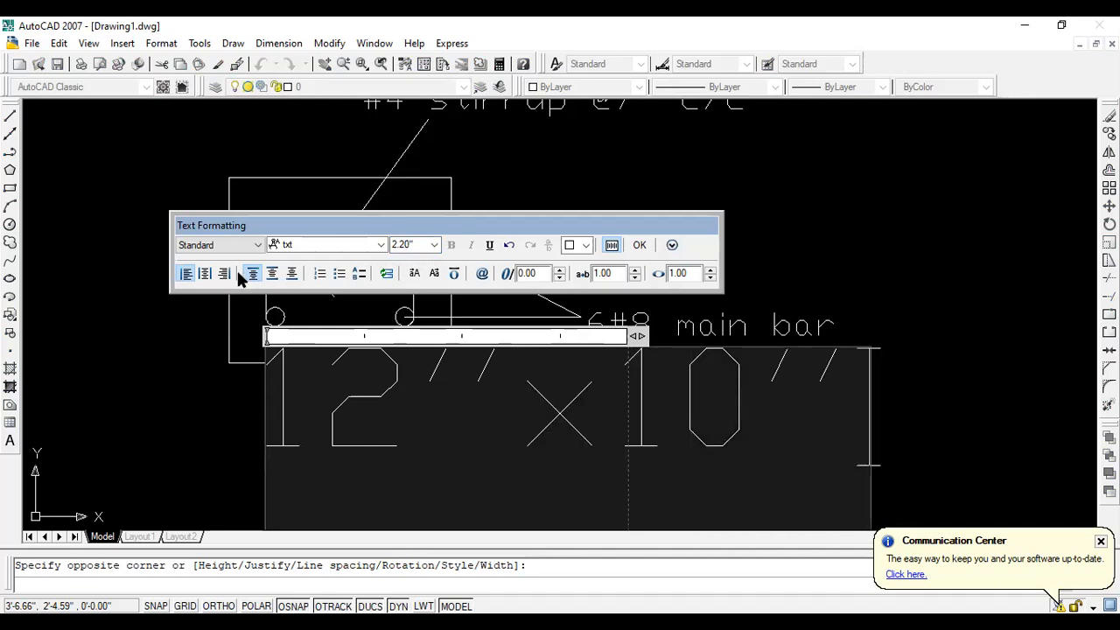
# Try a text height of 1.20" for the section size note and finish the text entry
pyautogui.click(399, 245)
pyautogui.click(398, 246)
pyautogui.press('BackSpace')
pyautogui.write('1')
pyautogui.press('Return')
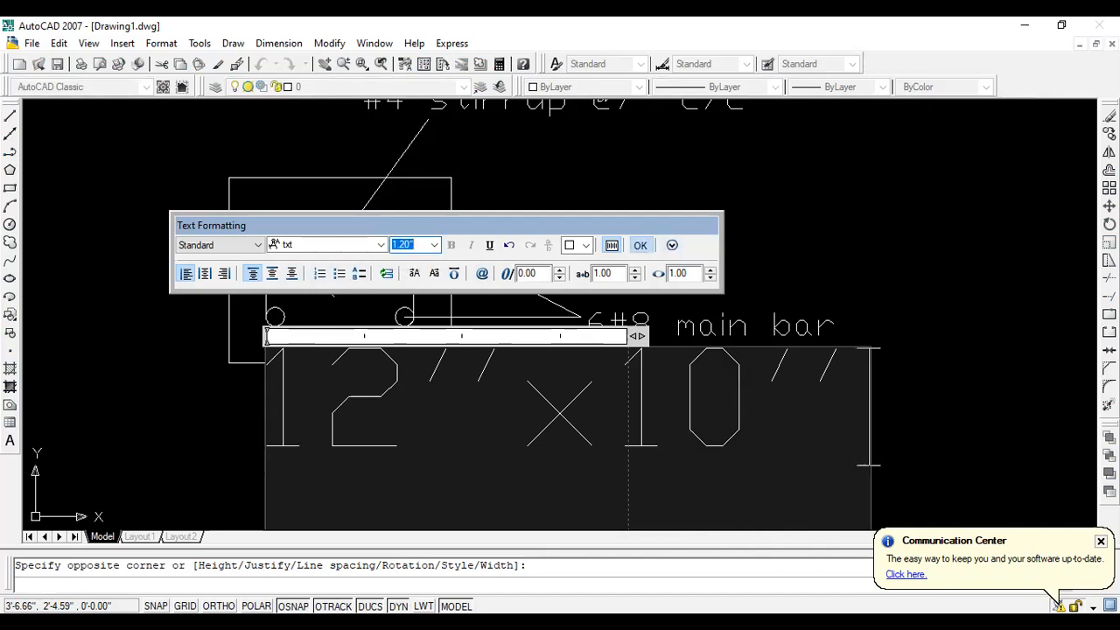
pyautogui.click(639, 245)
pyautogui.scroll(-2, 429, 469)
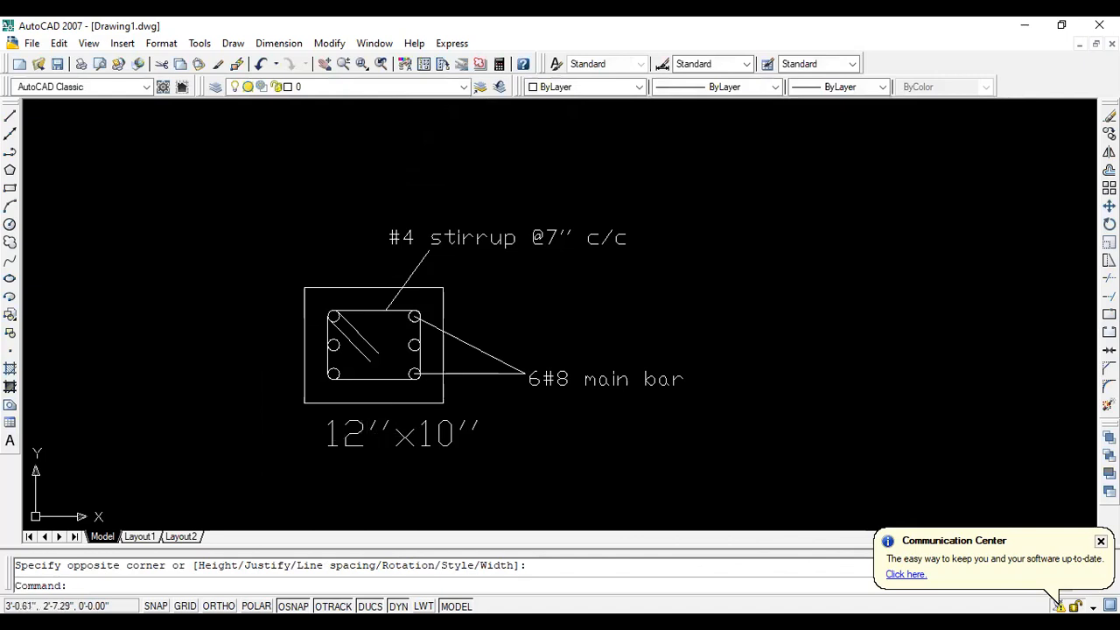
# Move the "12''x10''" note sideways to line up with the left edge of the outer rectangle
pyautogui.click(350, 434)
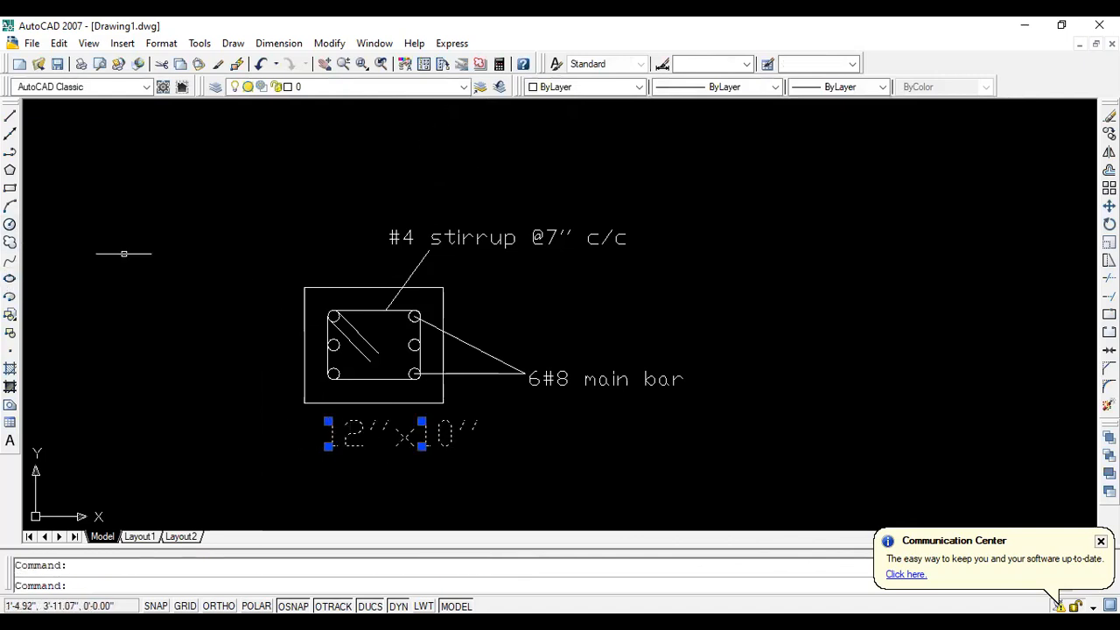
pyautogui.click(328, 446)
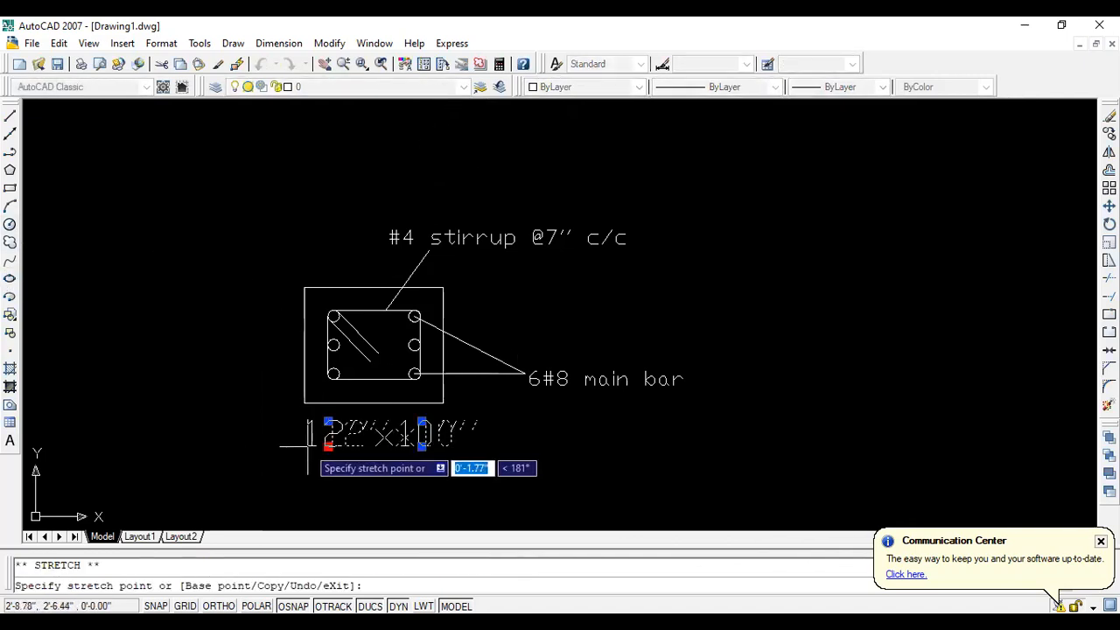
pyautogui.press('Escape')
# Review the annotated section, examining the stirrup, hooks, bars, leader lines and notes up close
pyautogui.scroll(-3, 350, 445)
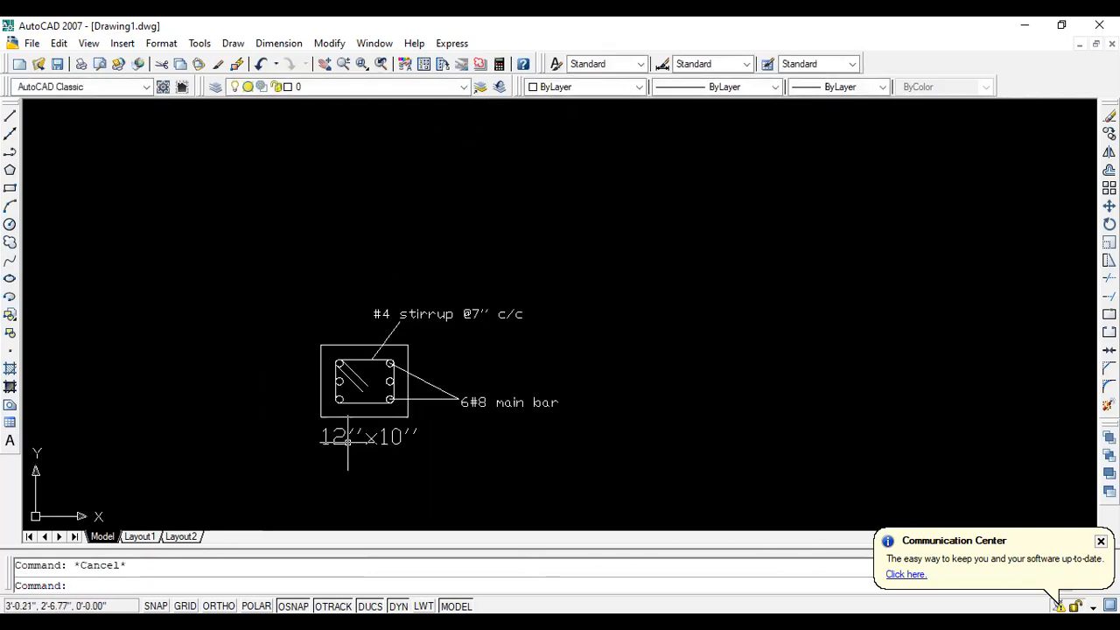
pyautogui.scroll(2, 345, 453)
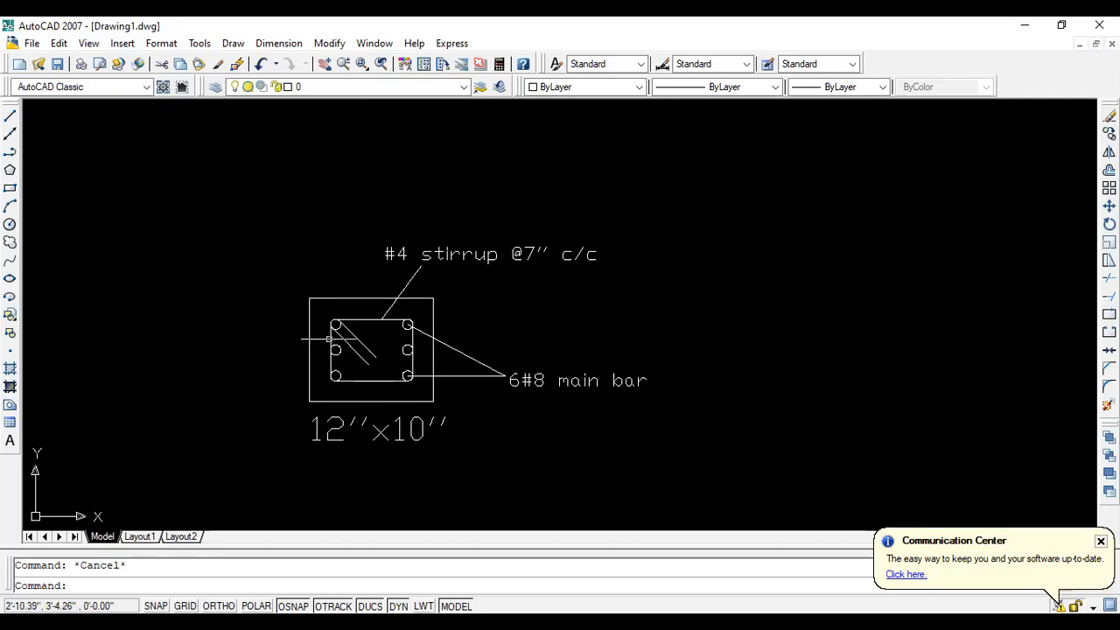
pyautogui.scroll(5, 319, 340)
pyautogui.scroll(-4, 319, 340)
pyautogui.scroll(6, 447, 301)
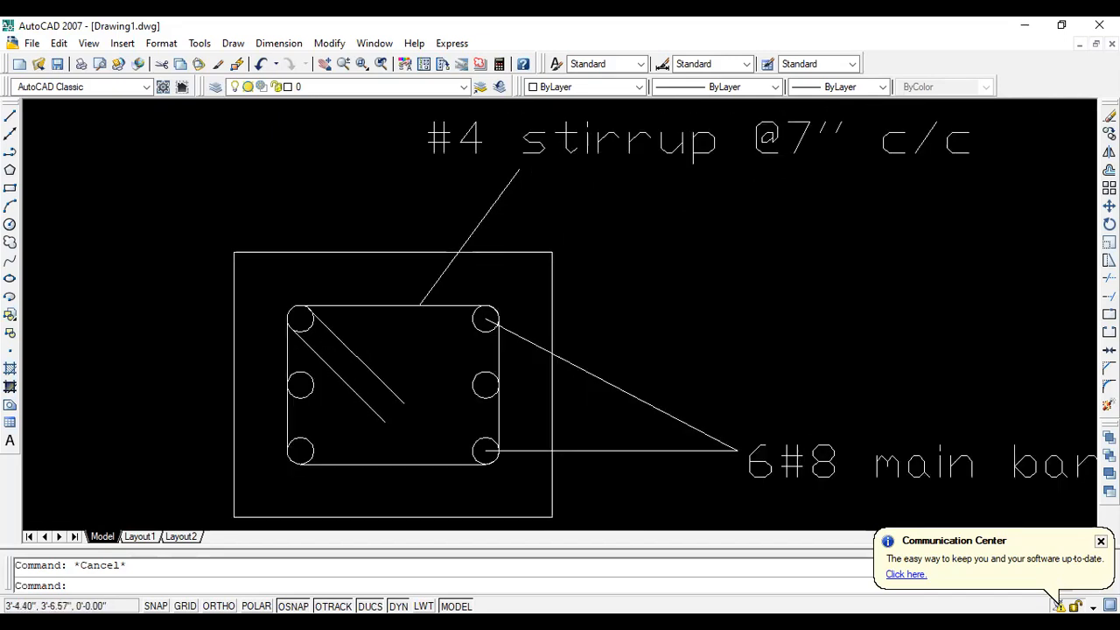
pyautogui.scroll(-4, 446, 295)
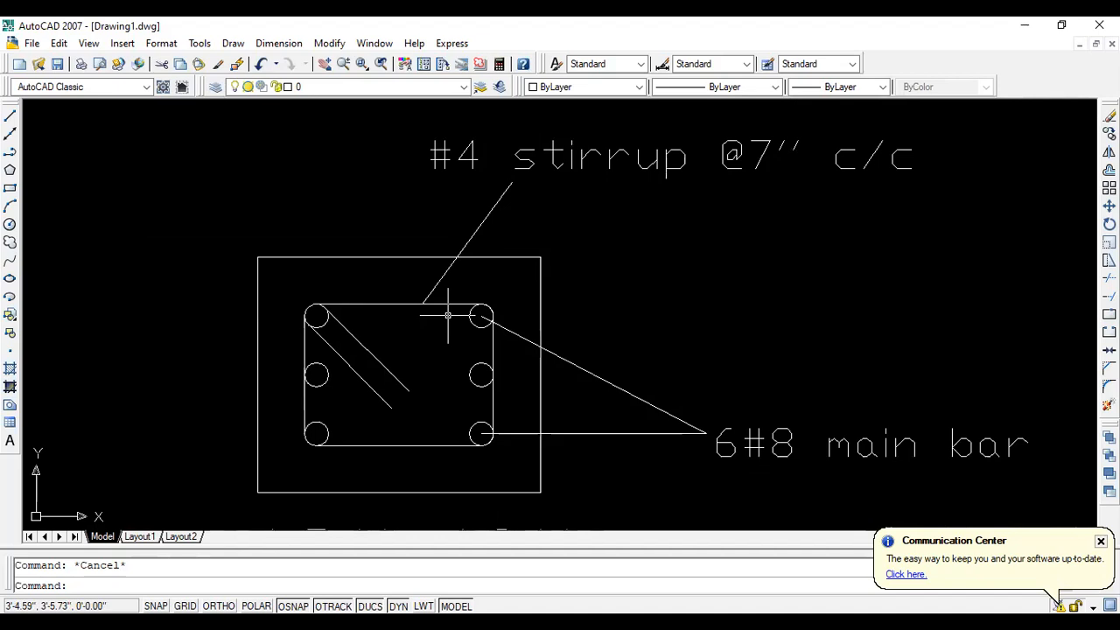
pyautogui.scroll(3, 447, 315)
pyautogui.scroll(-4, 447, 315)
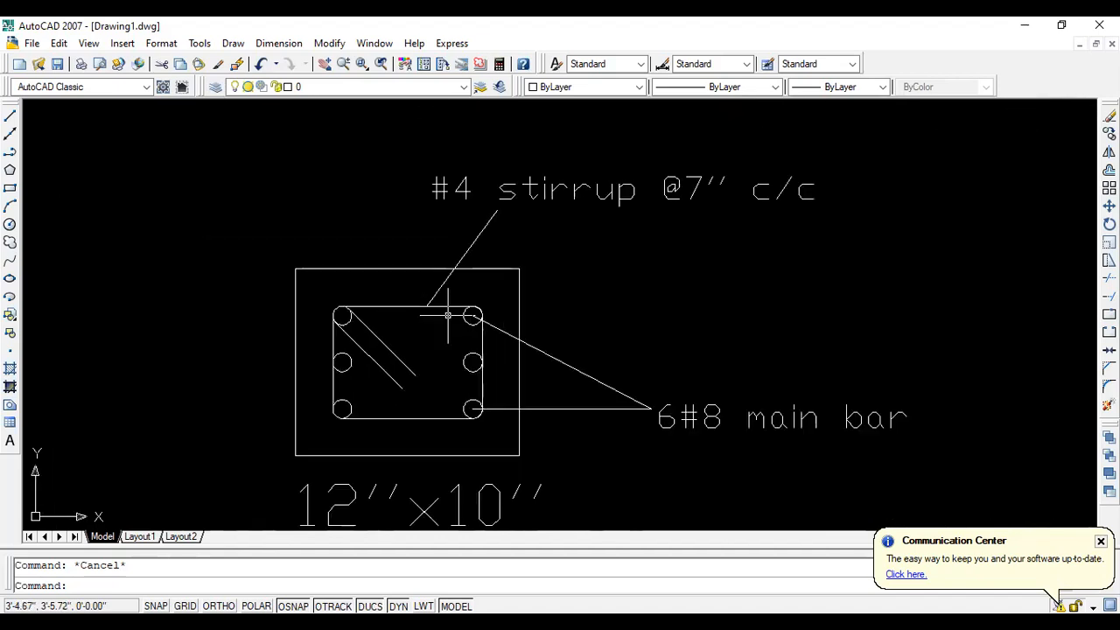